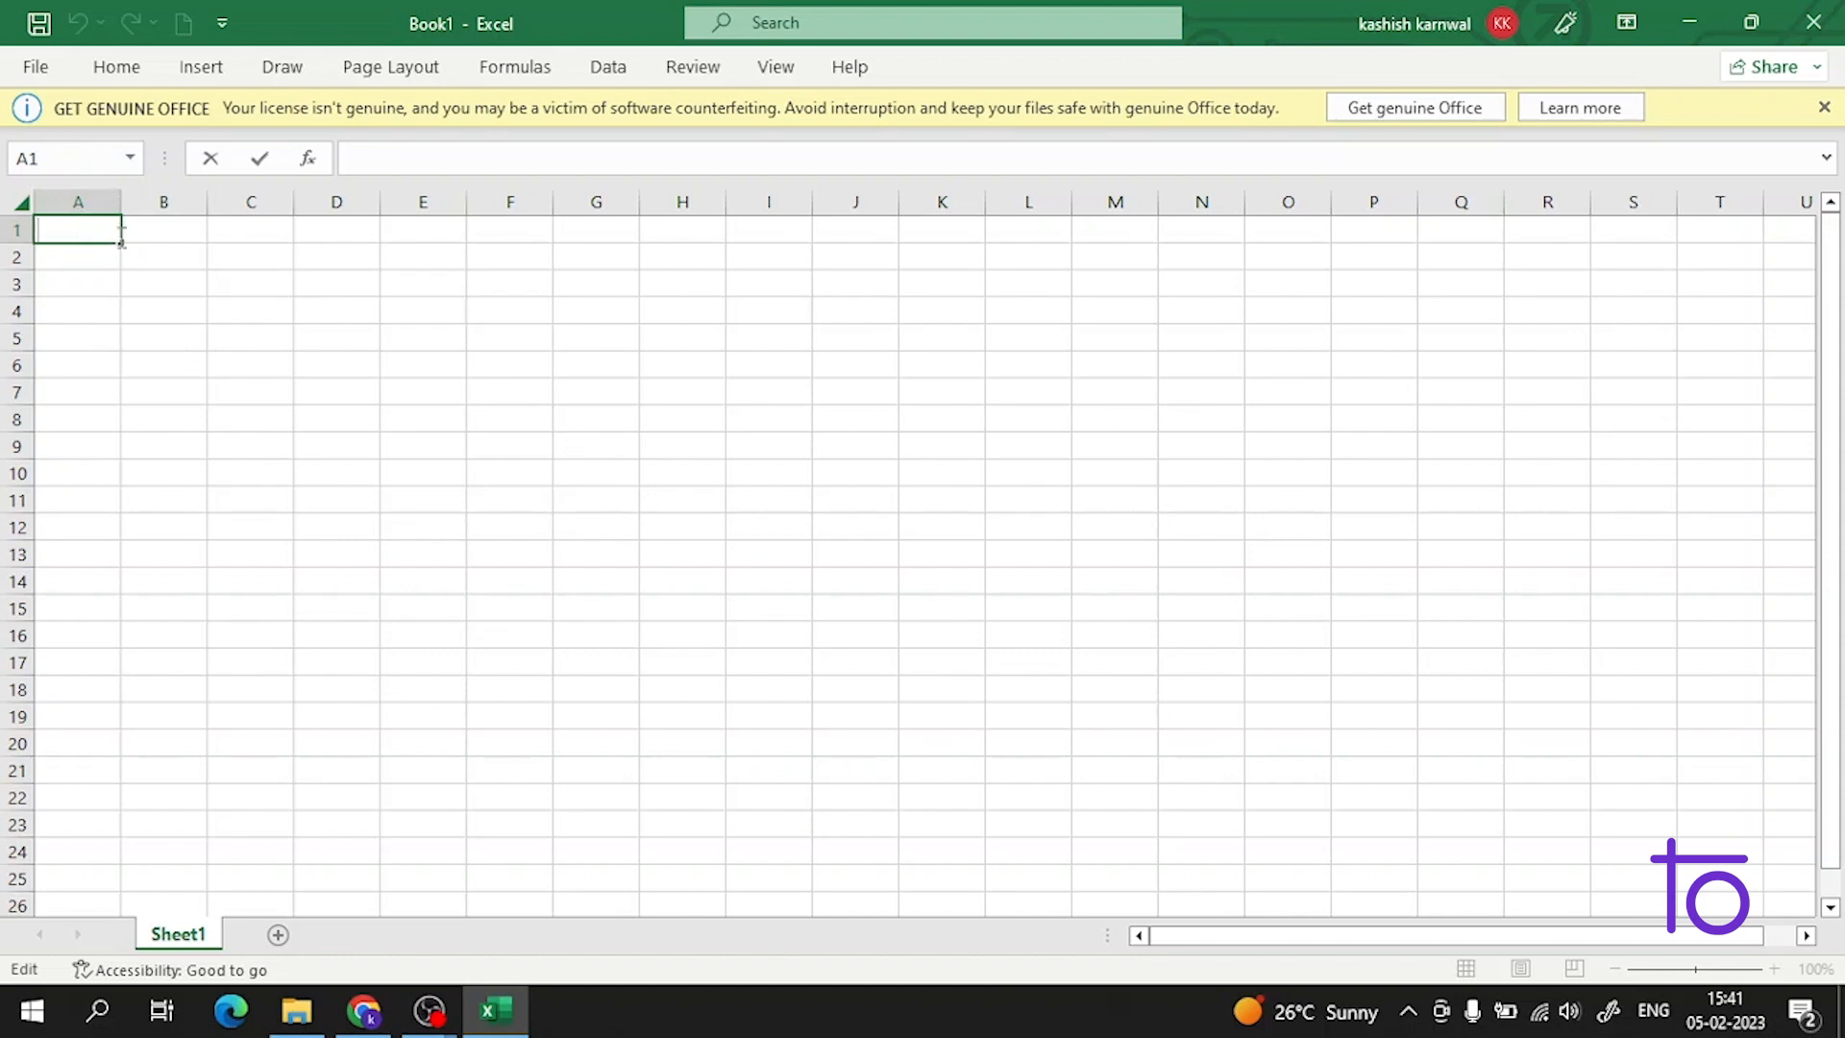
{"action": "left_click_drag", "start_coordinate": [121, 242], "coordinate": [117, 312]}
{"action": "left_click", "coordinate": [389, 283]}
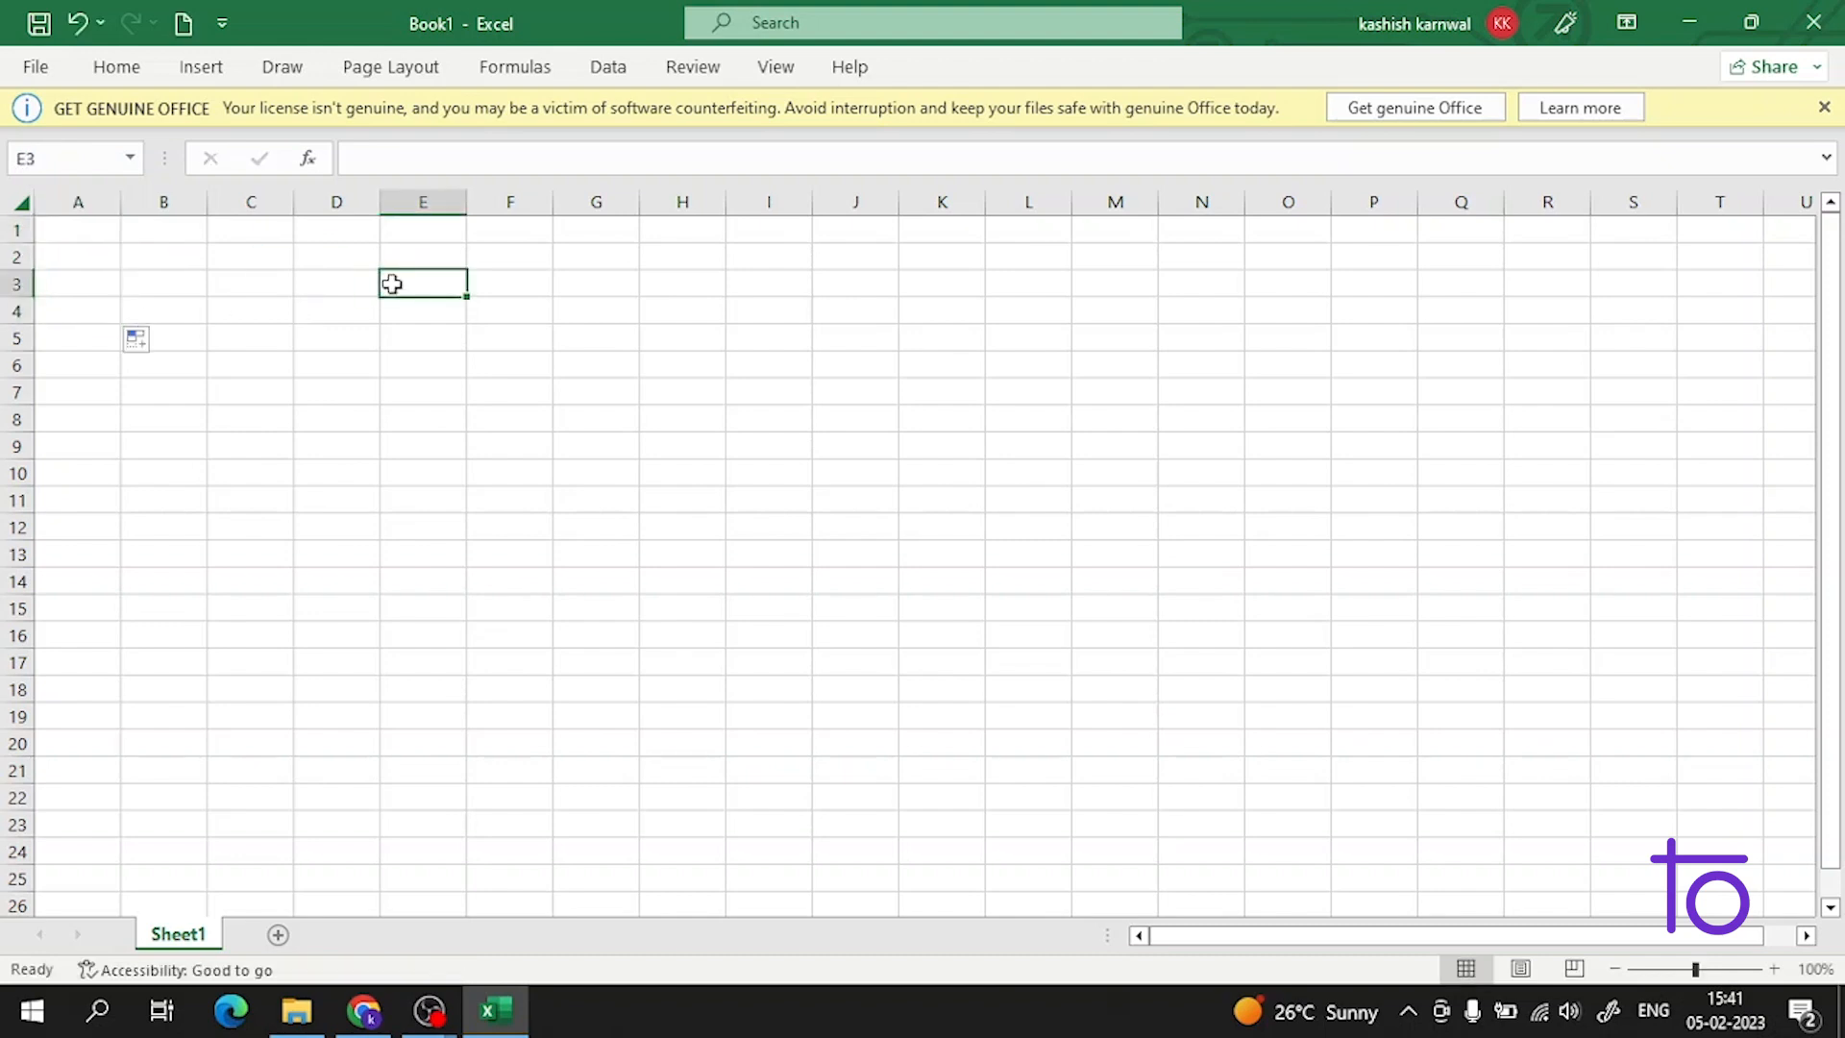
{"action": "left_click", "coordinate": [363, 346]}
{"action": "left_click", "coordinate": [215, 283]}
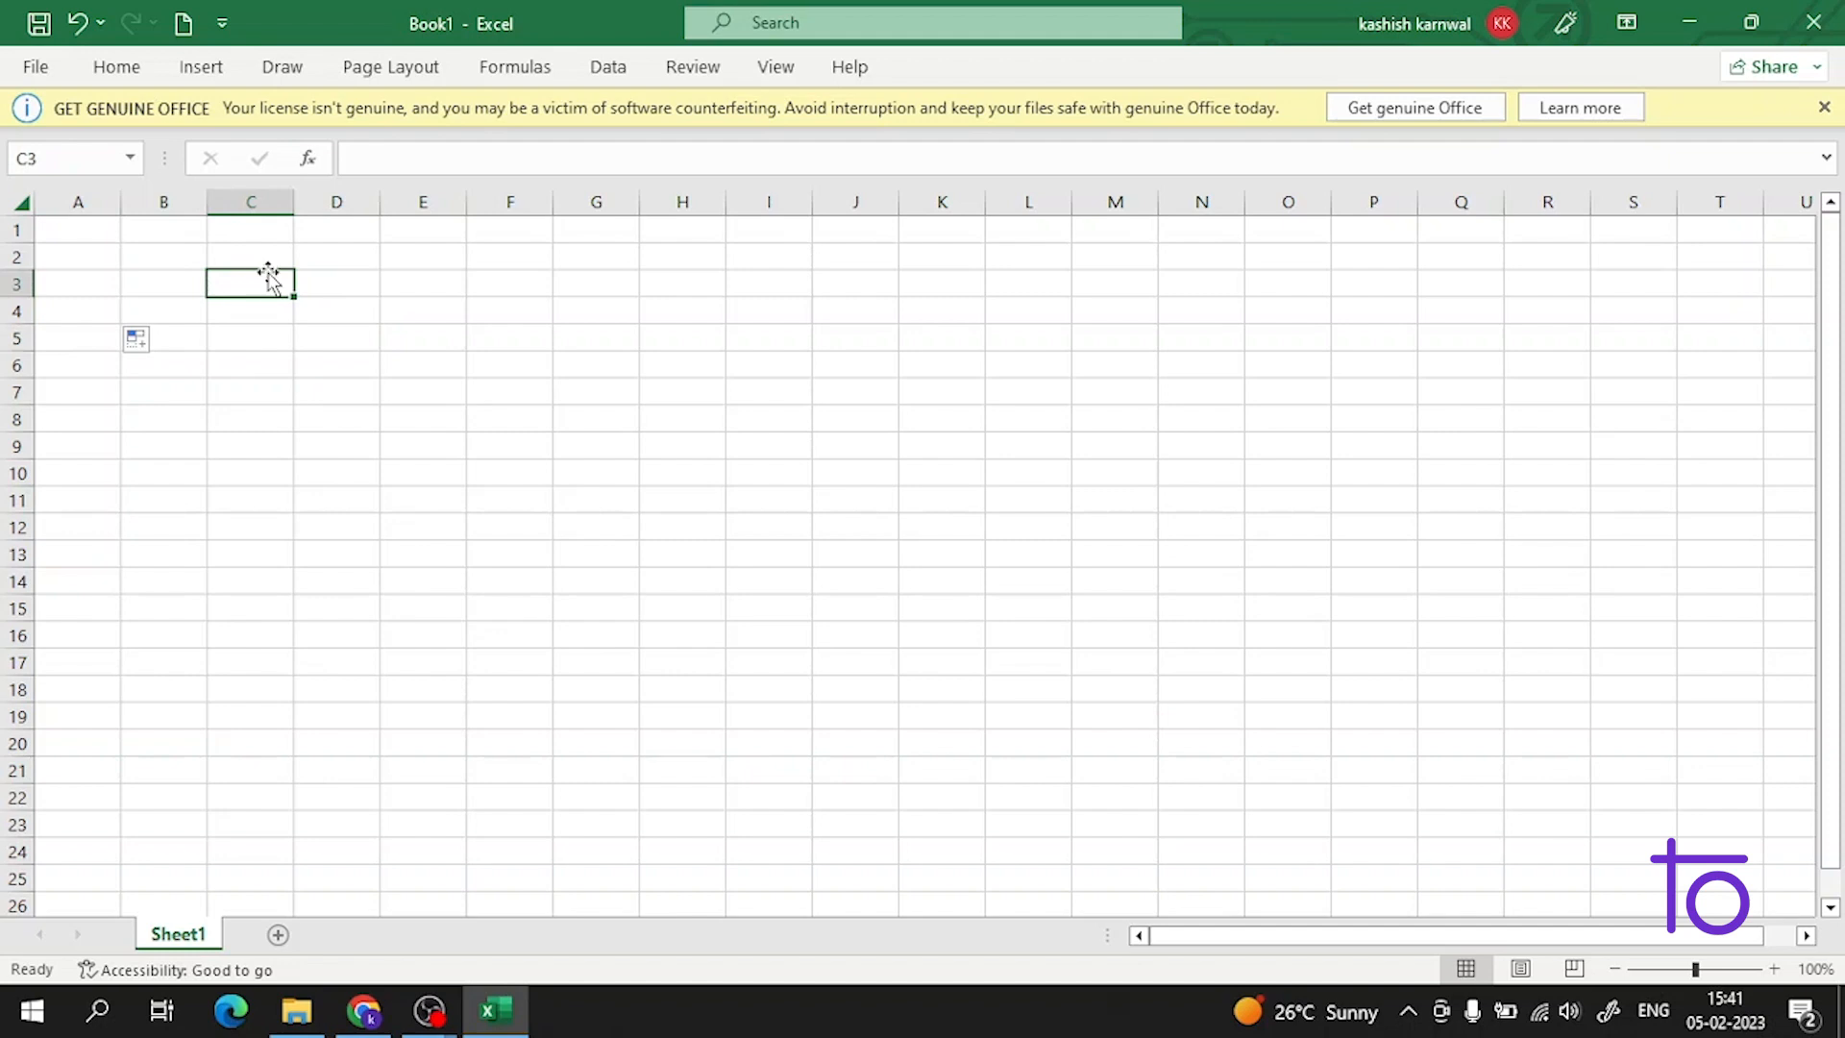
{"action": "left_click", "coordinate": [306, 319]}
{"action": "left_click_drag", "start_coordinate": [305, 319], "coordinate": [309, 327]}
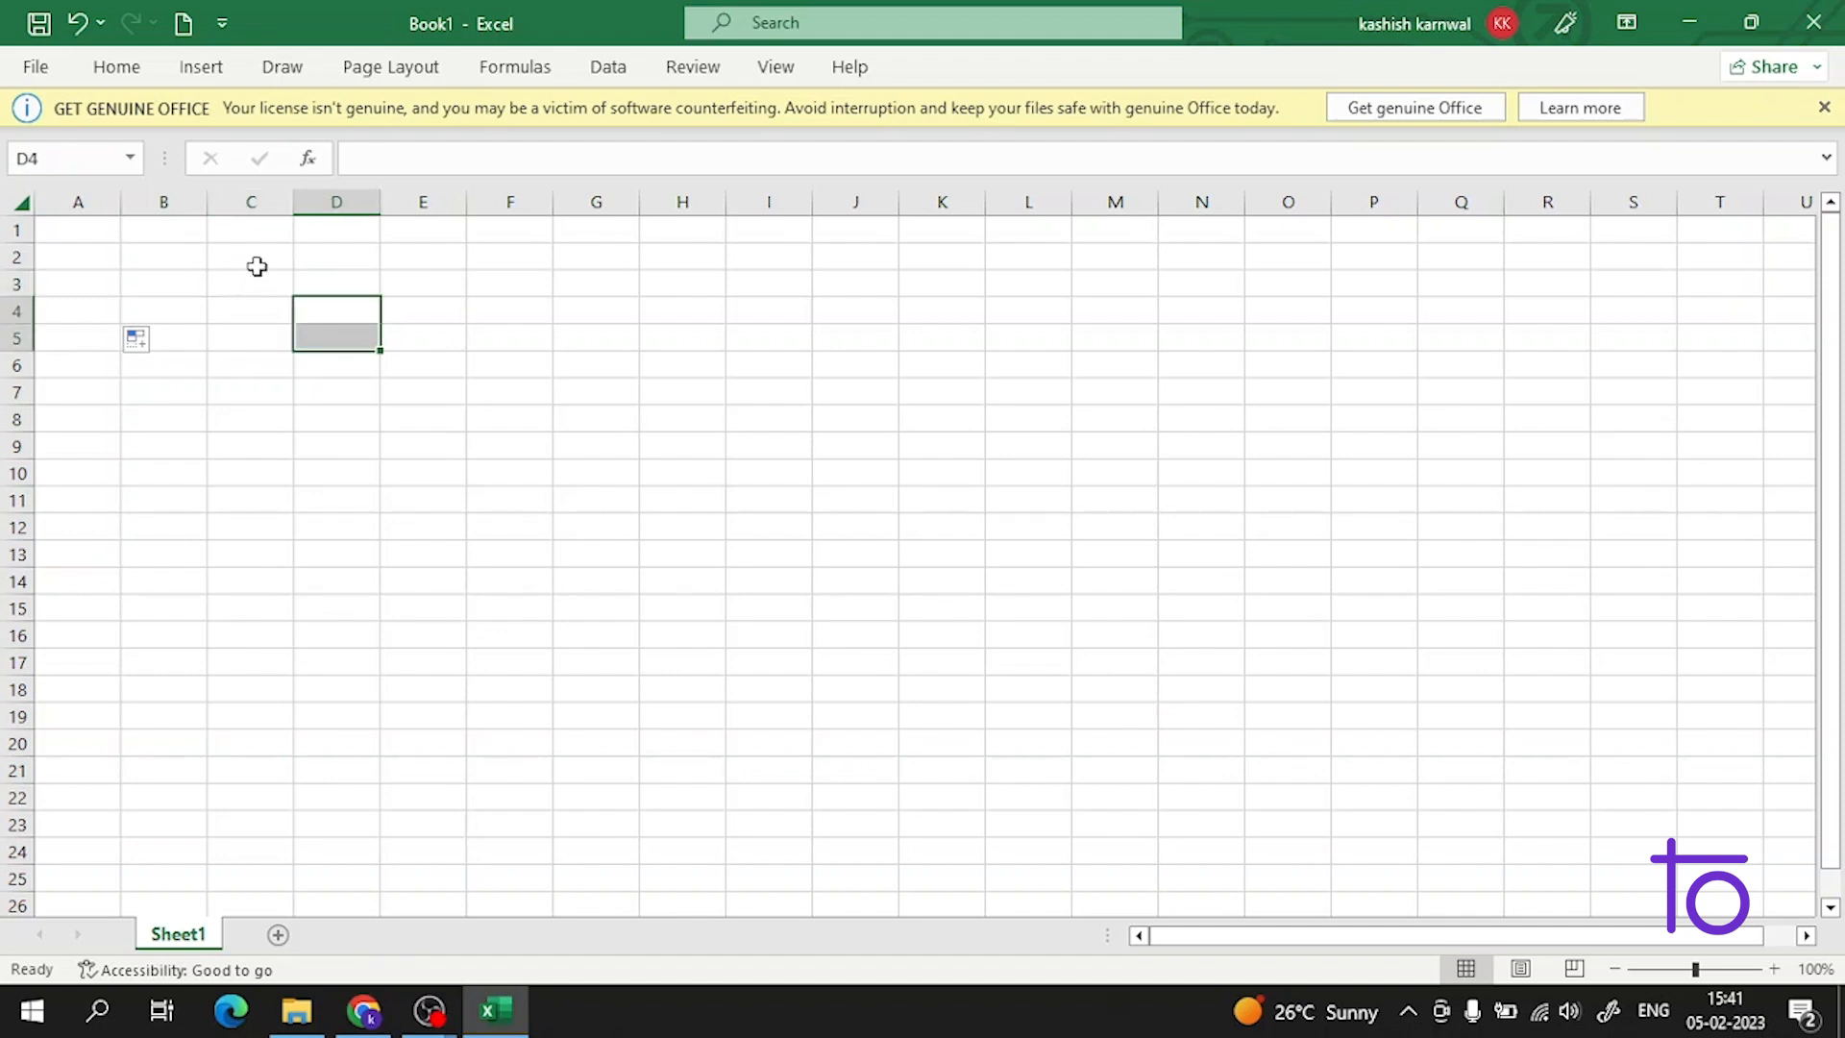
{"action": "left_click_drag", "start_coordinate": [256, 266], "coordinate": [276, 469]}
{"action": "left_click", "coordinate": [362, 316]}
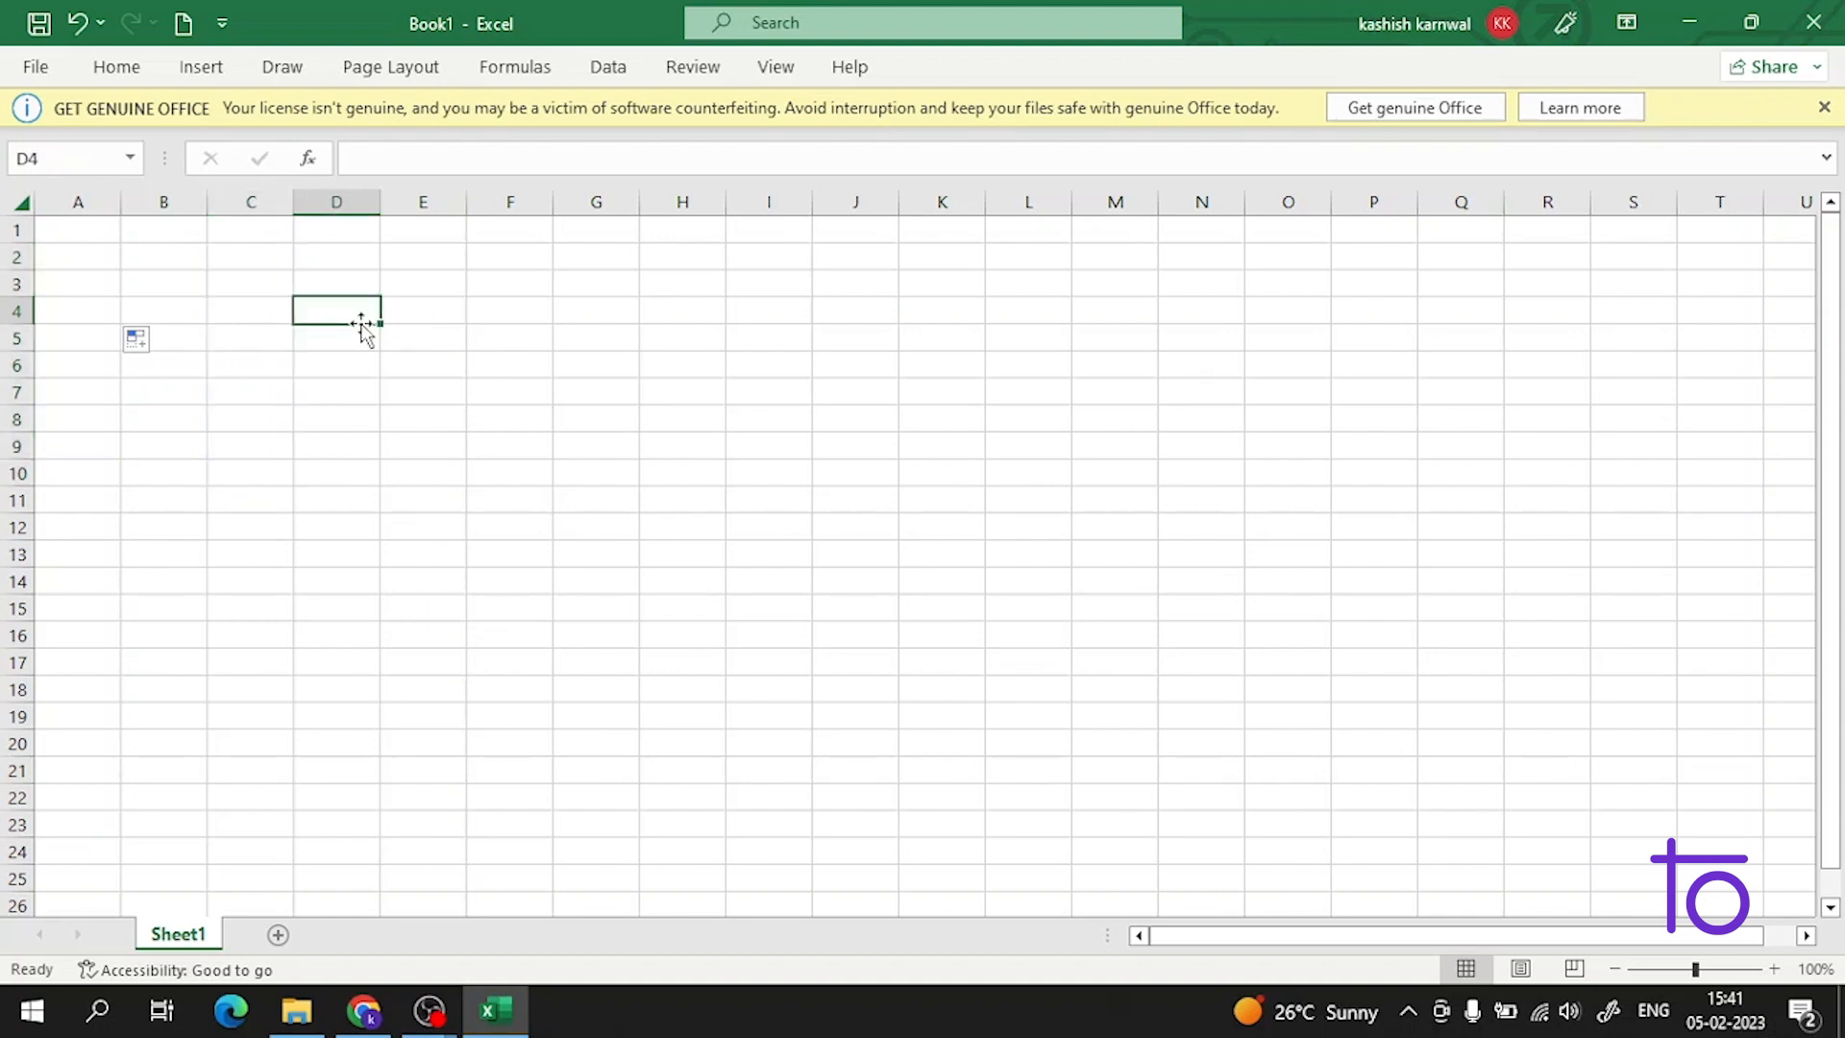
{"action": "left_click", "coordinate": [548, 309]}
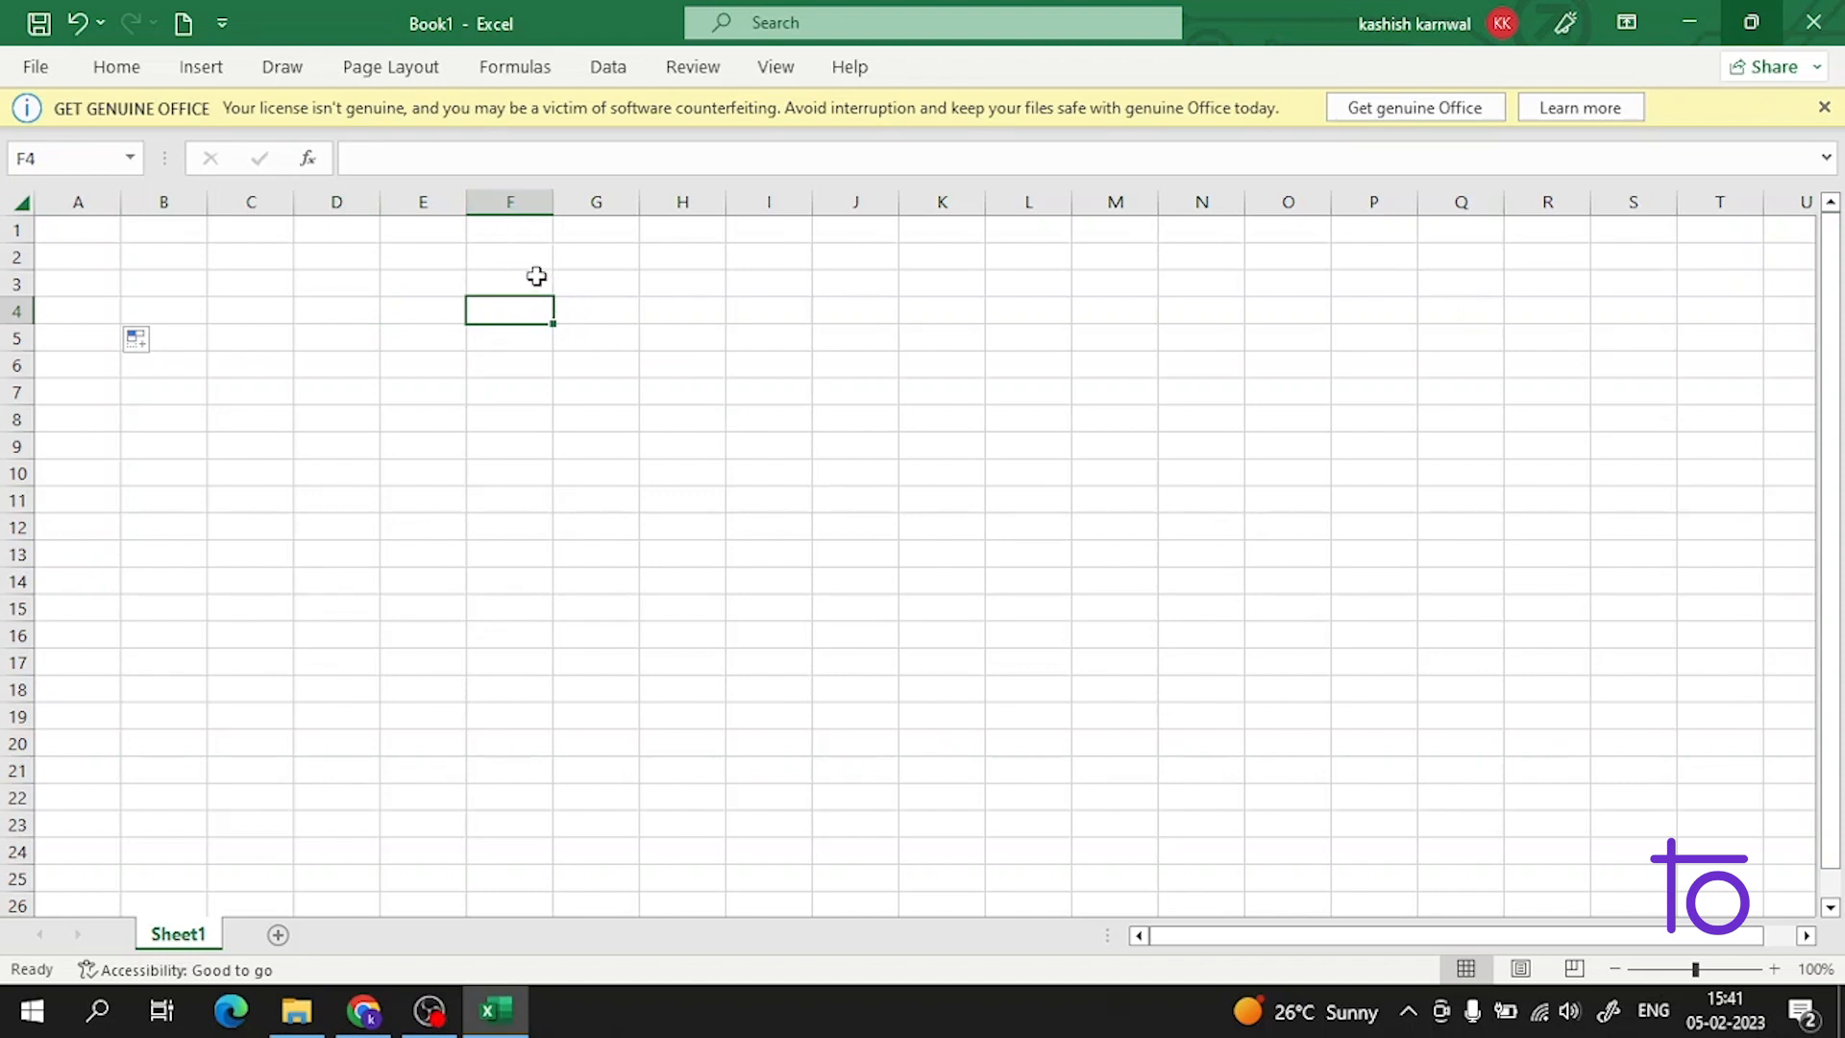
{"action": "left_click_drag", "start_coordinate": [535, 276], "coordinate": [539, 301]}
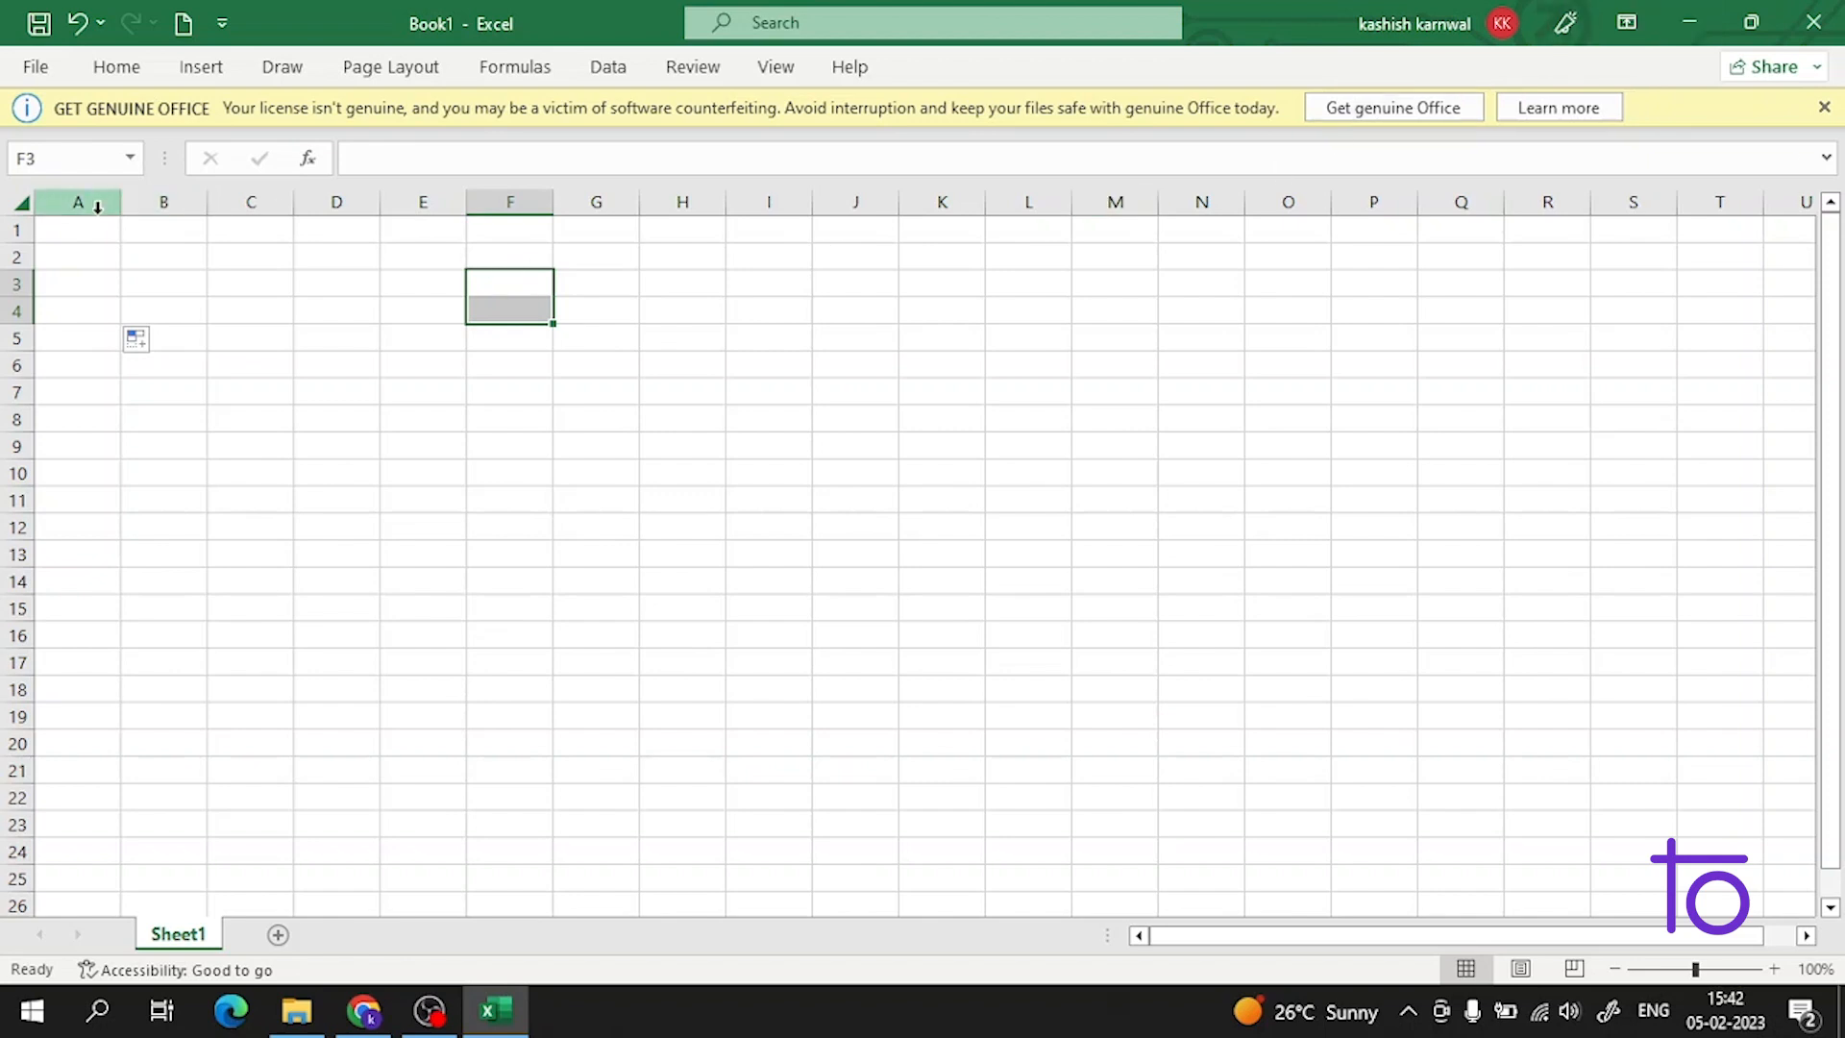
{"action": "left_click", "coordinate": [103, 231]}
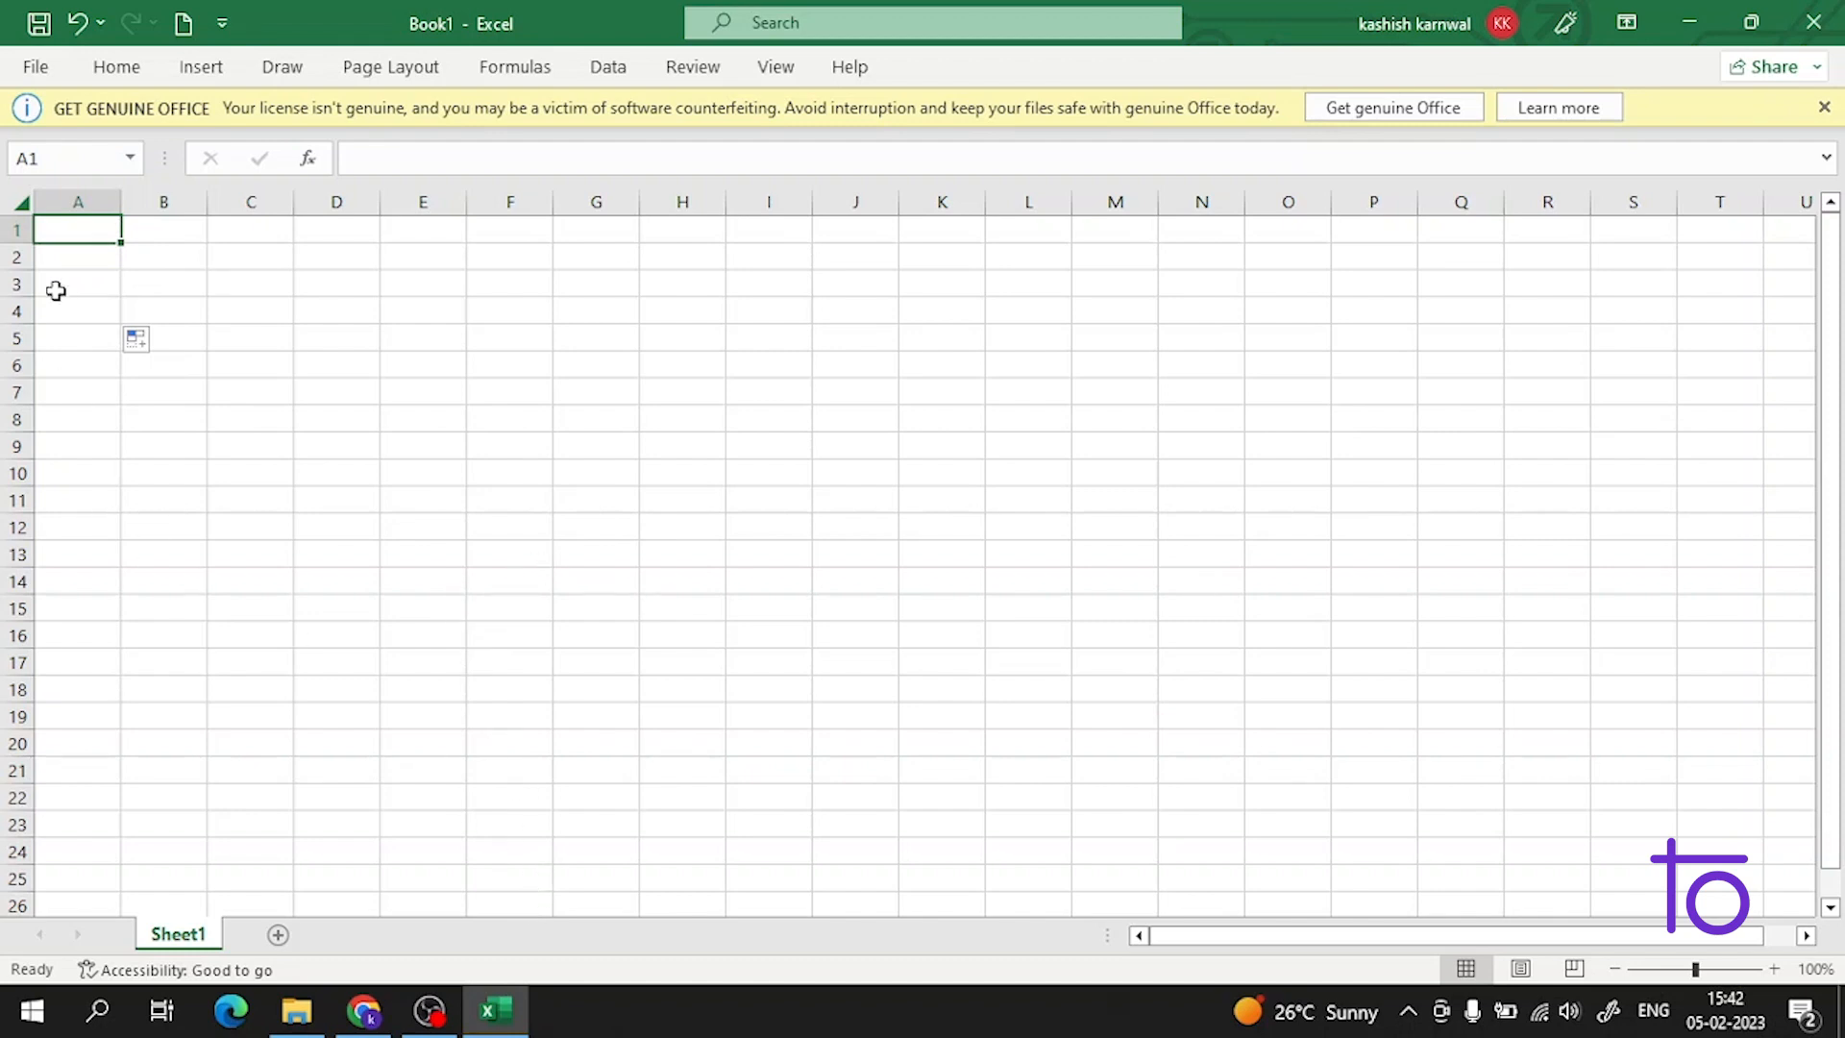
{"action": "double_click", "coordinate": [629, 338]}
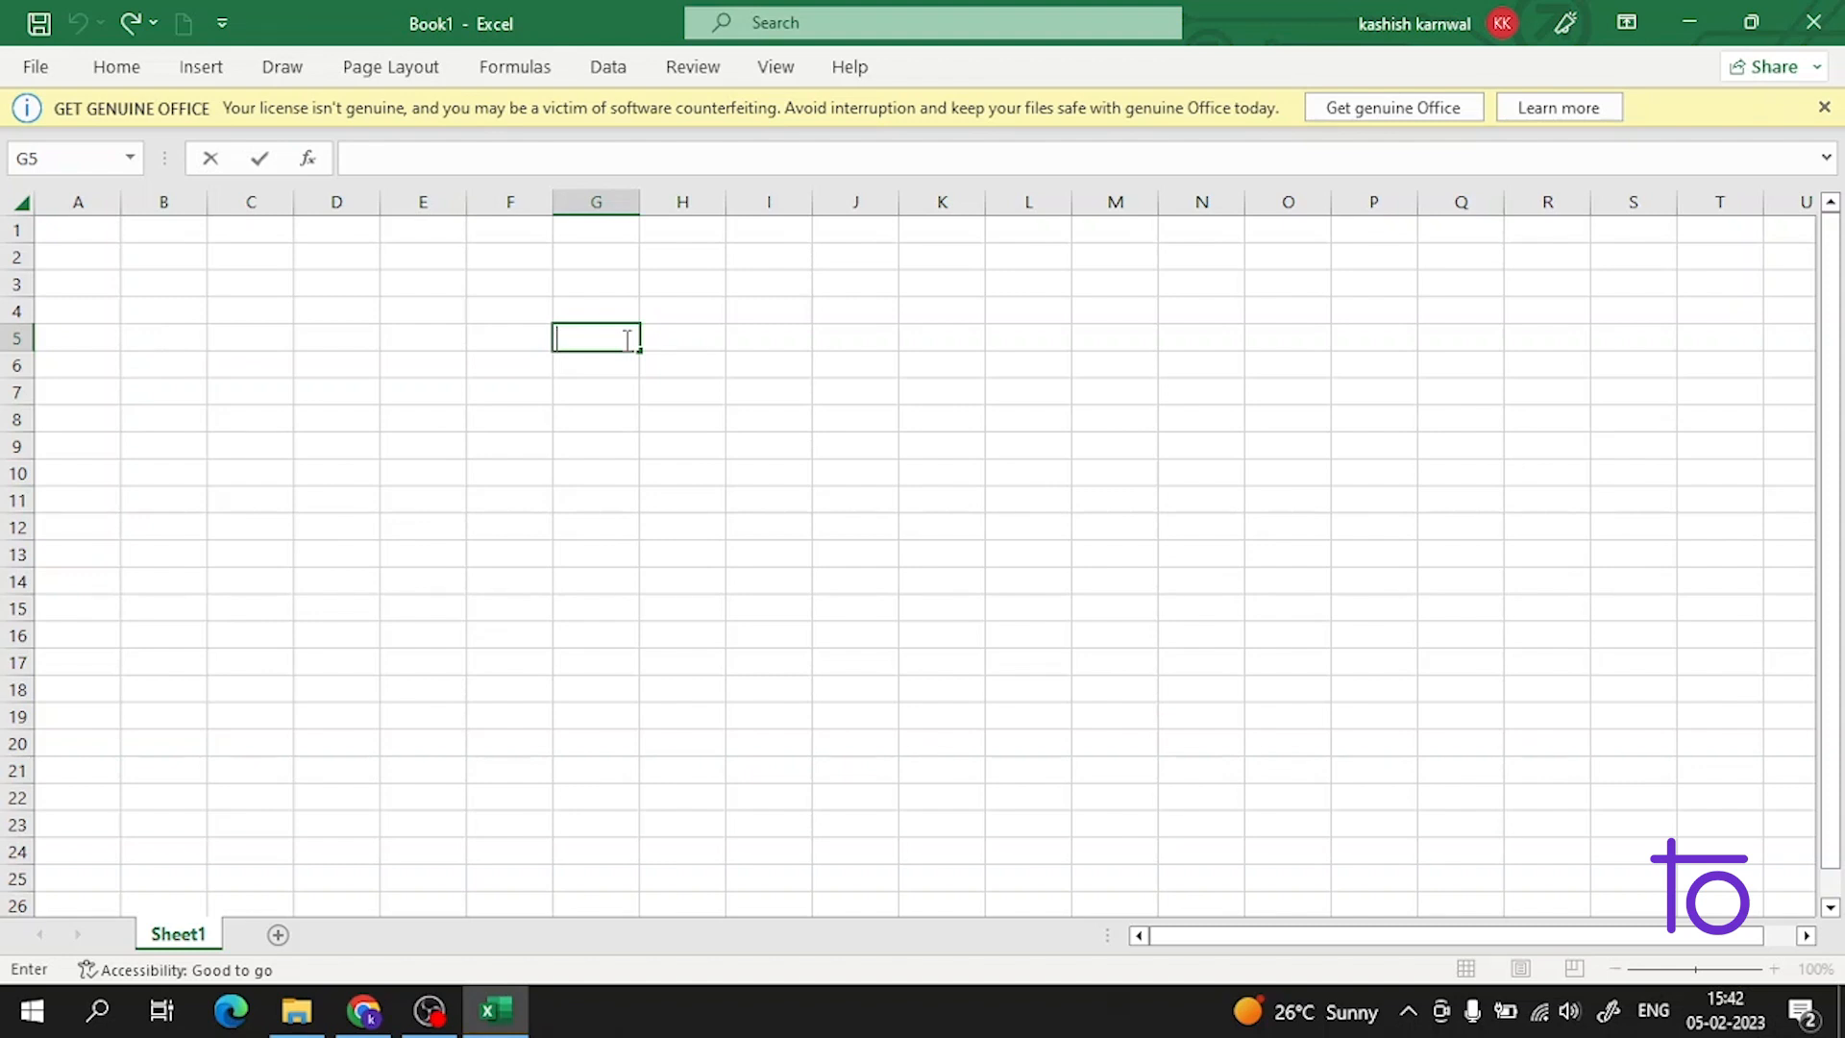
{"action": "type", "text": "=cou"}
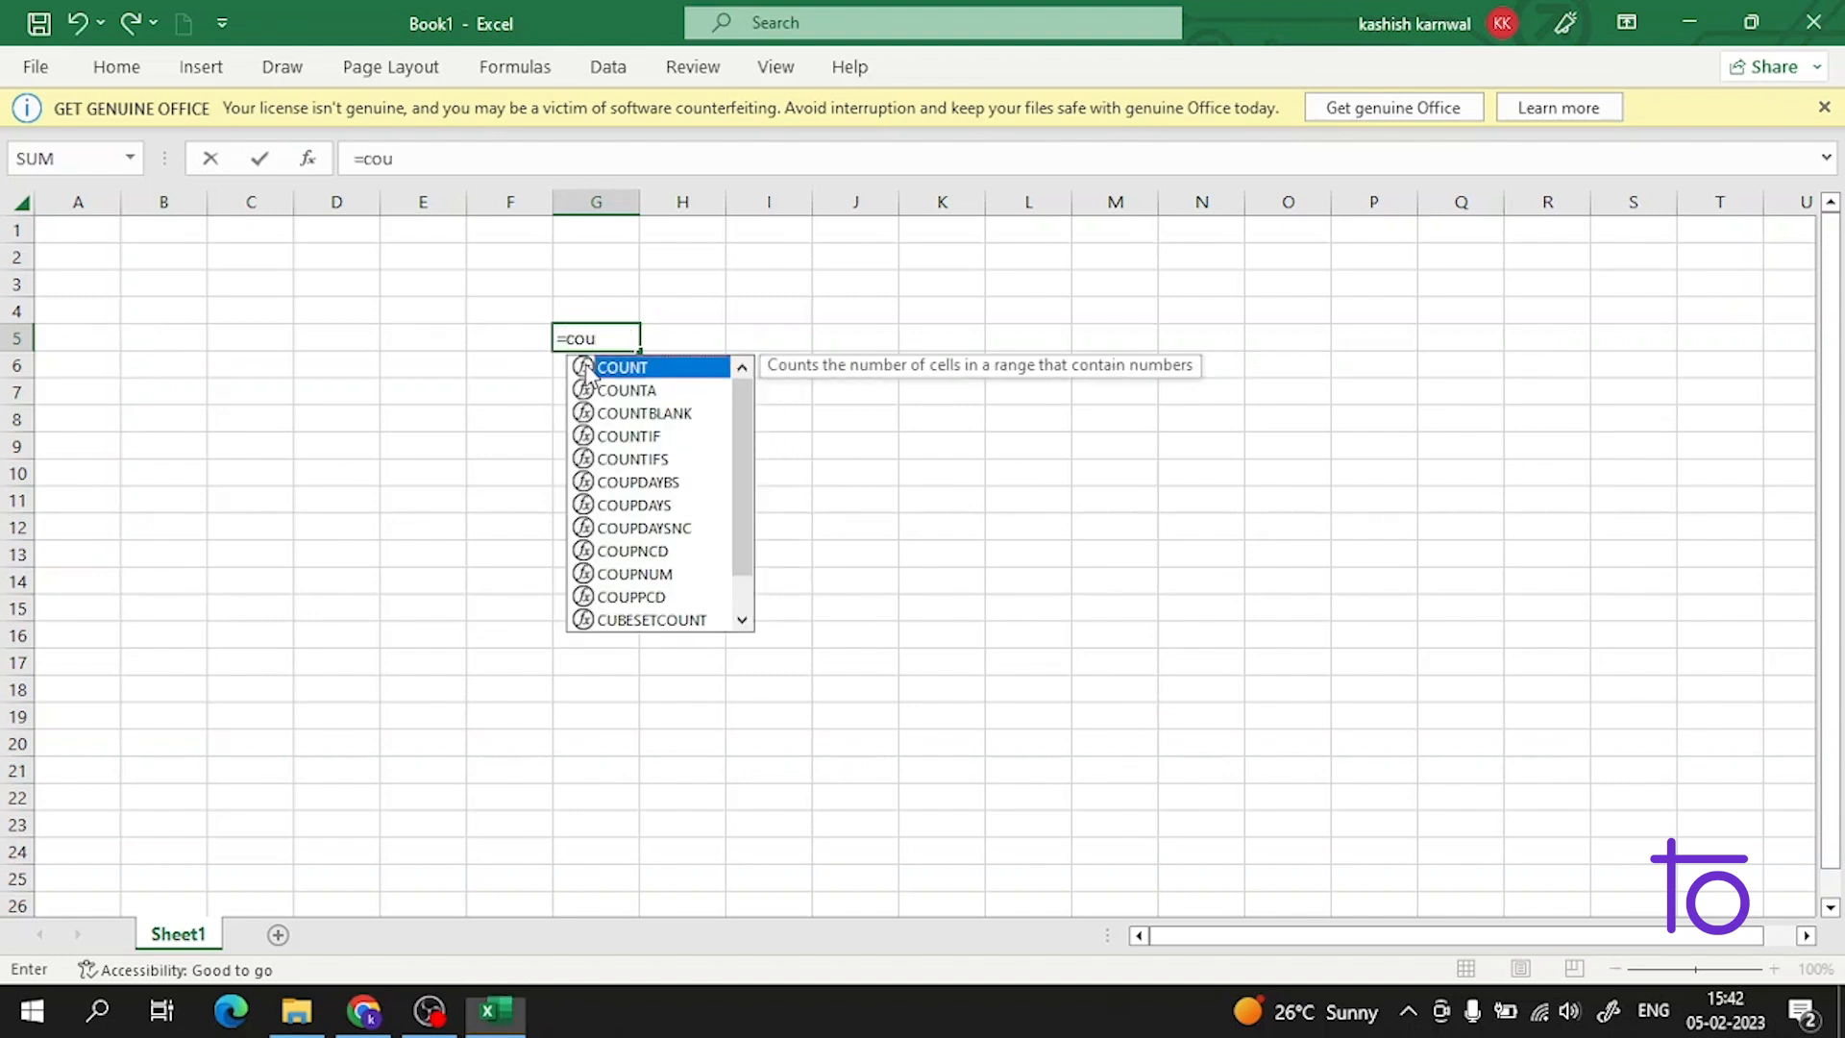
{"action": "double_click", "coordinate": [615, 366]}
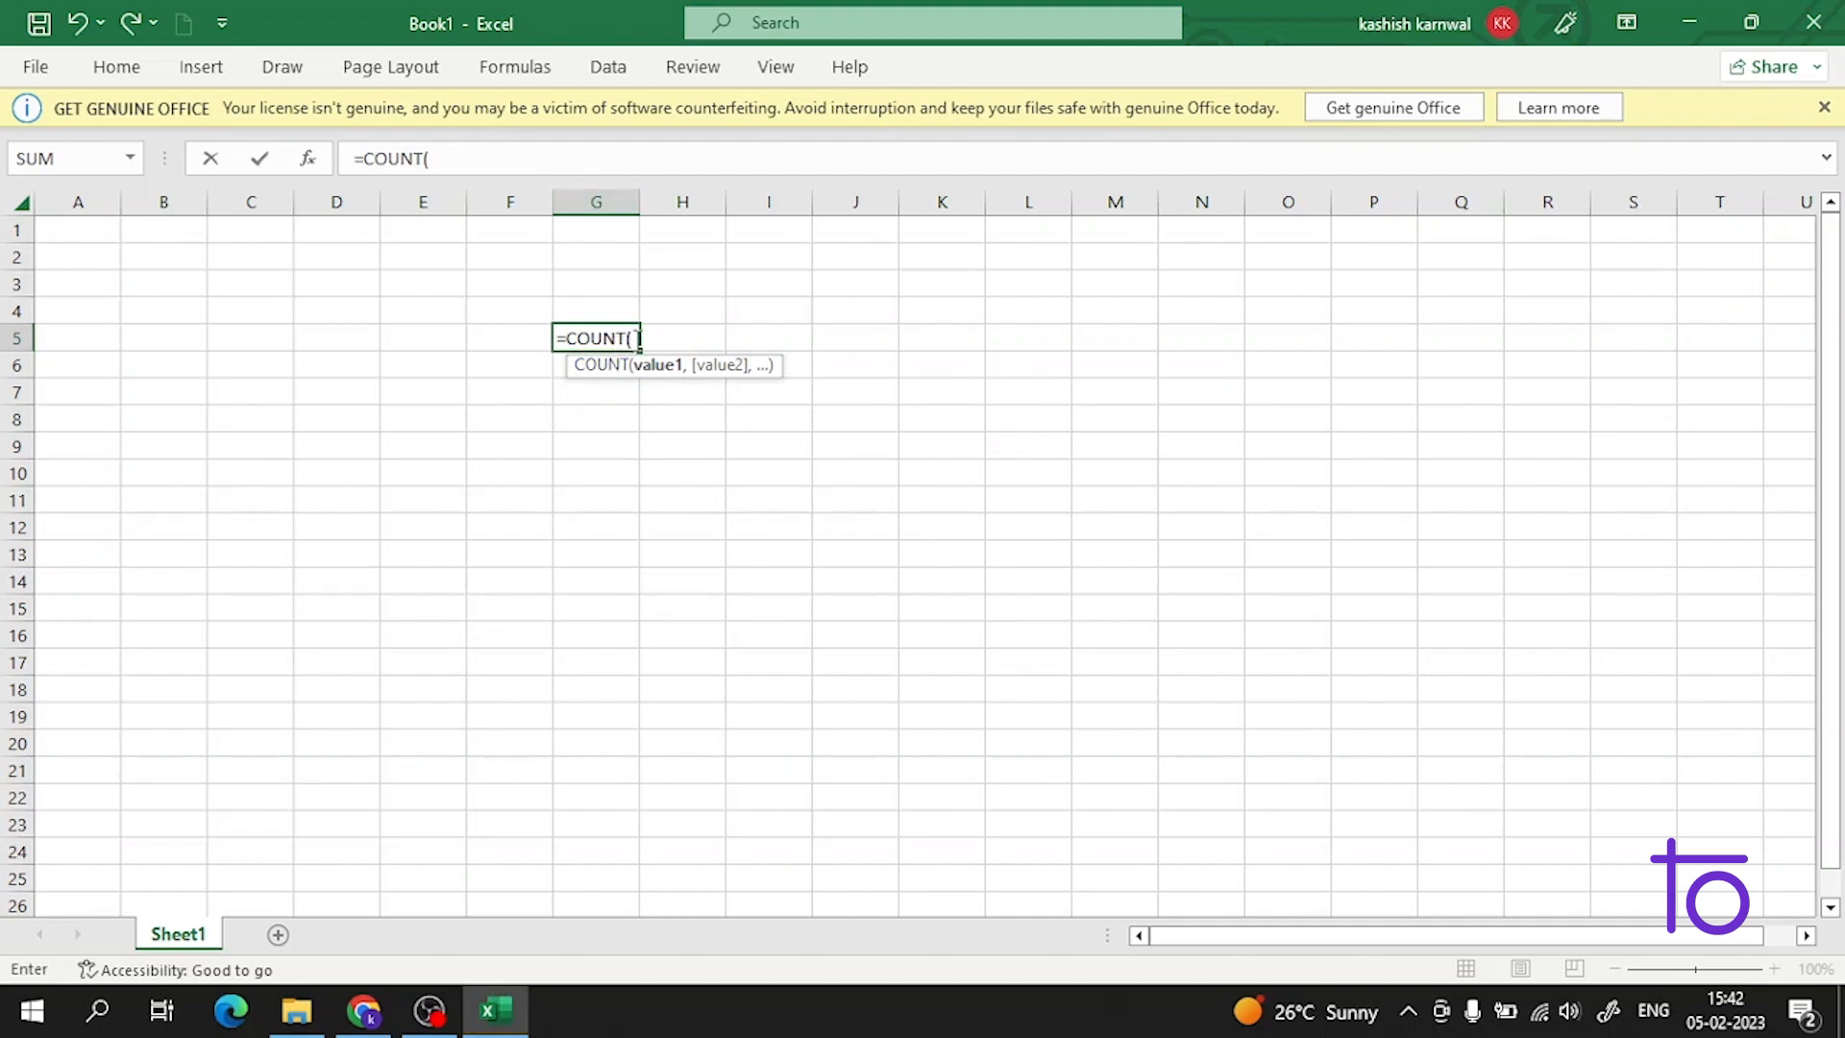
{"action": "left_click_drag", "start_coordinate": [639, 340], "coordinate": [537, 346]}
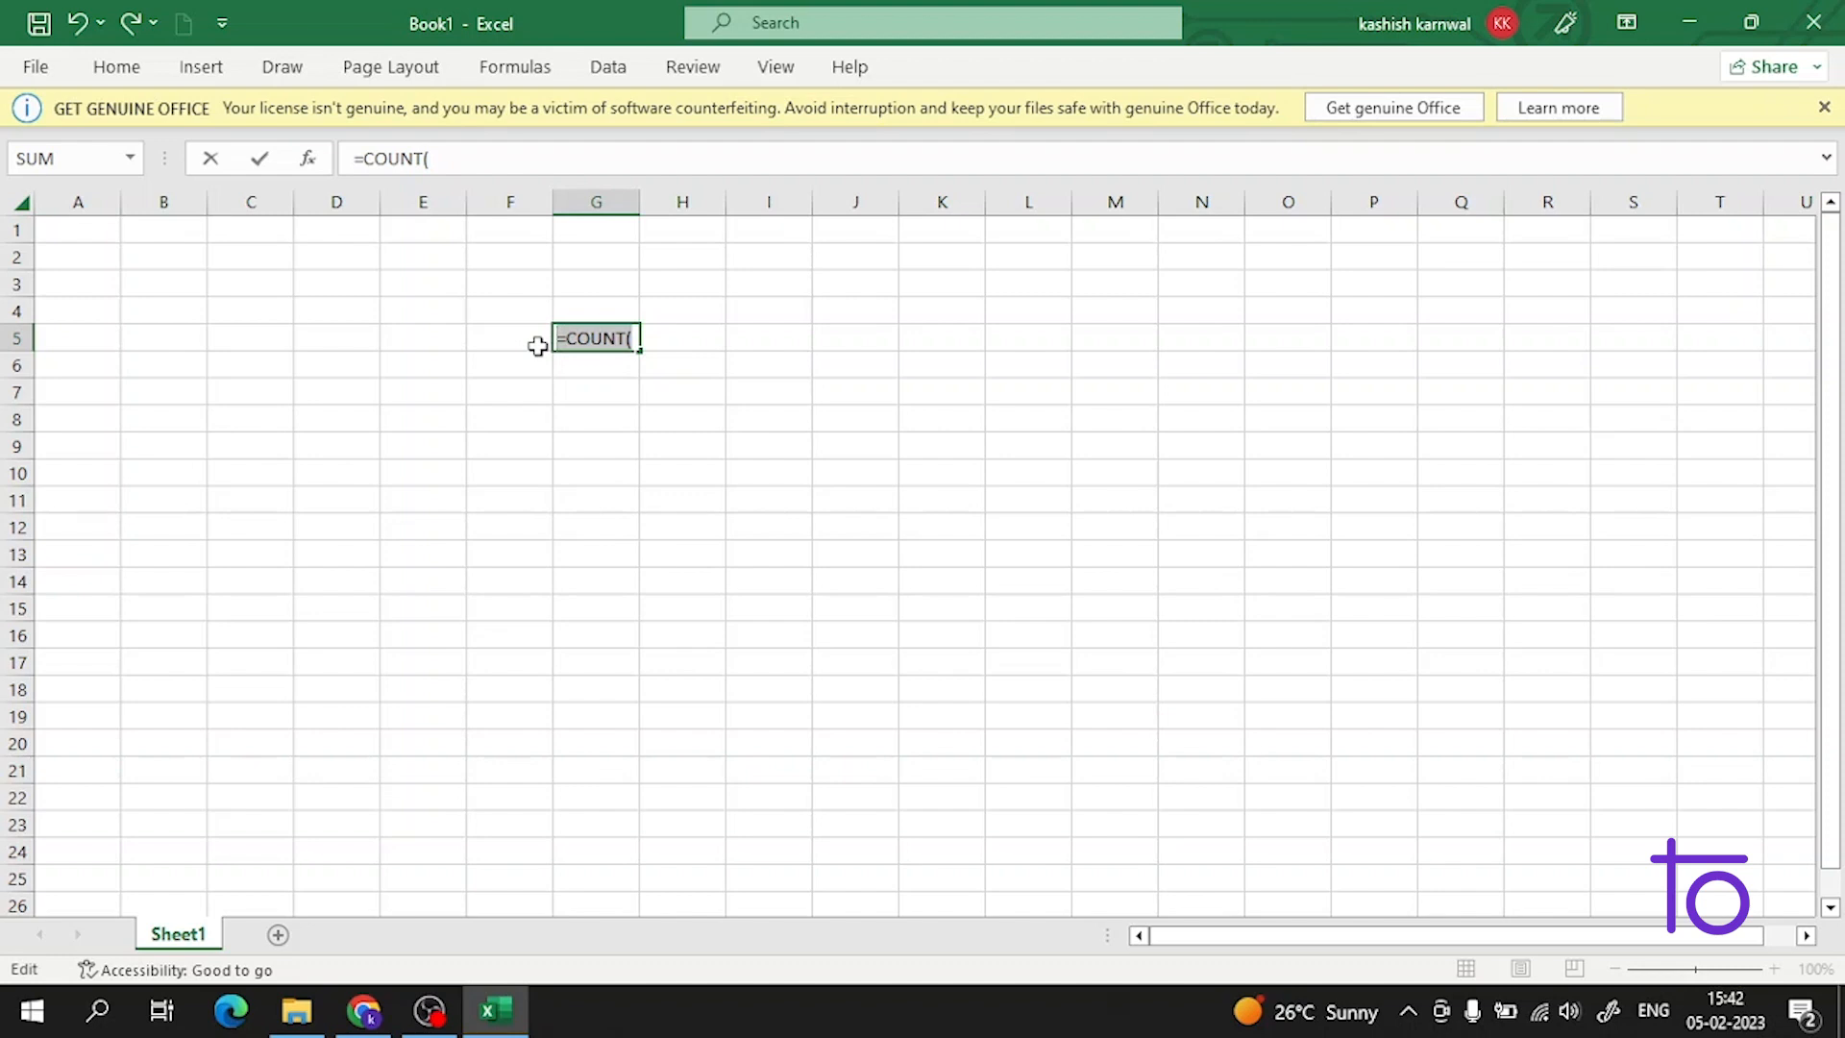
{"action": "key", "text": "BackSpace"}
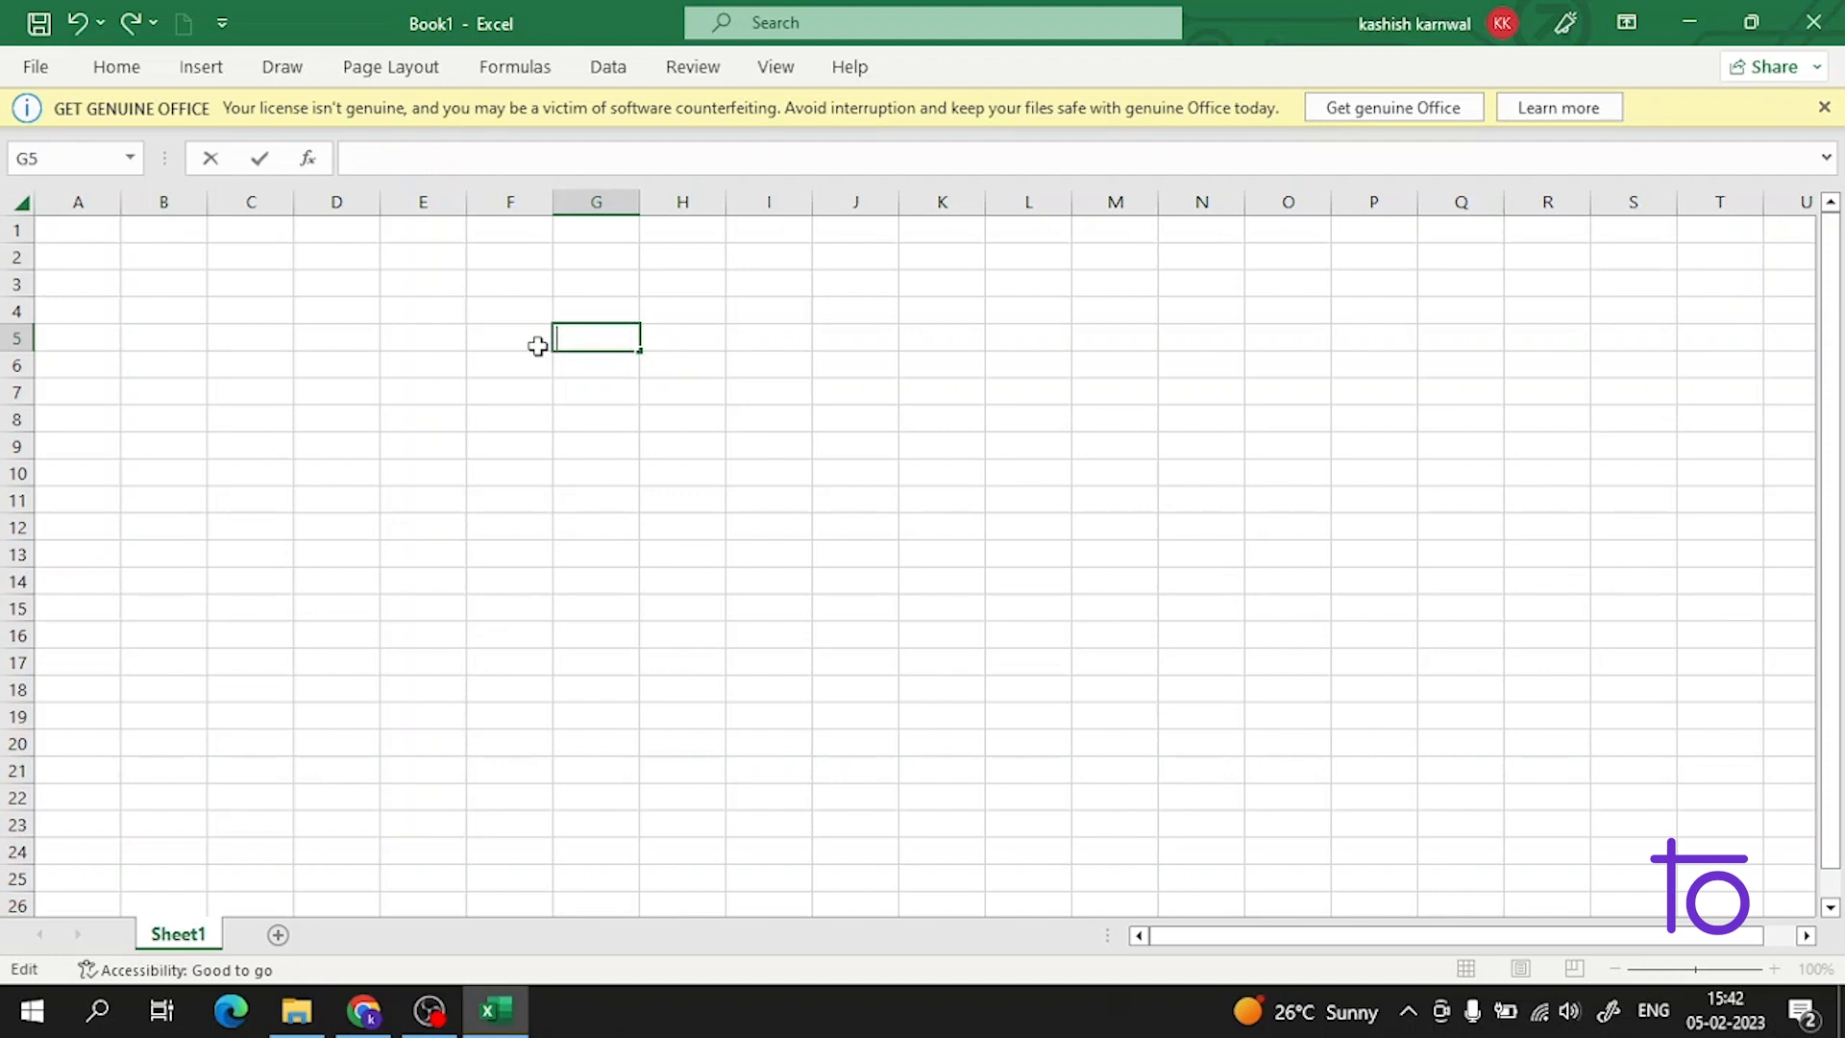
{"action": "left_click", "coordinate": [93, 240]}
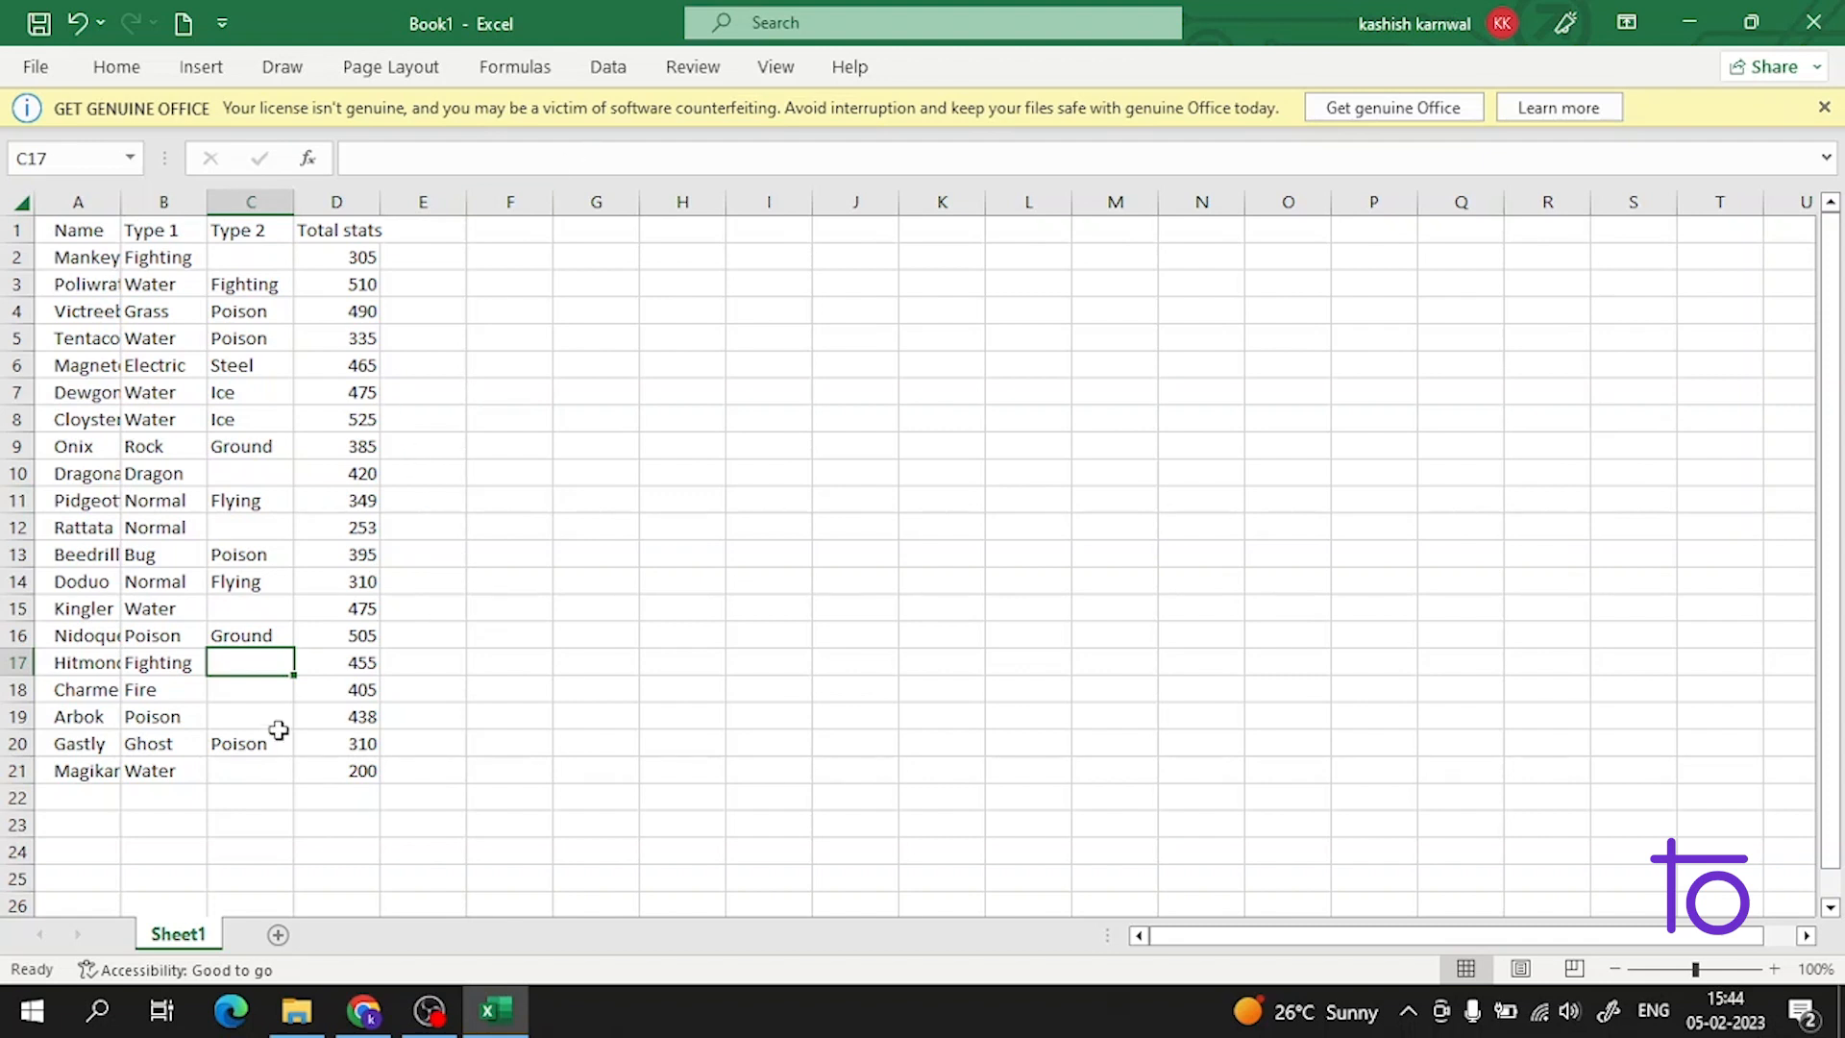
Step: Enter a COUNT formula in cell D23 that counts the Total stats values in D2:D21
{"action": "left_click", "coordinate": [338, 824]}
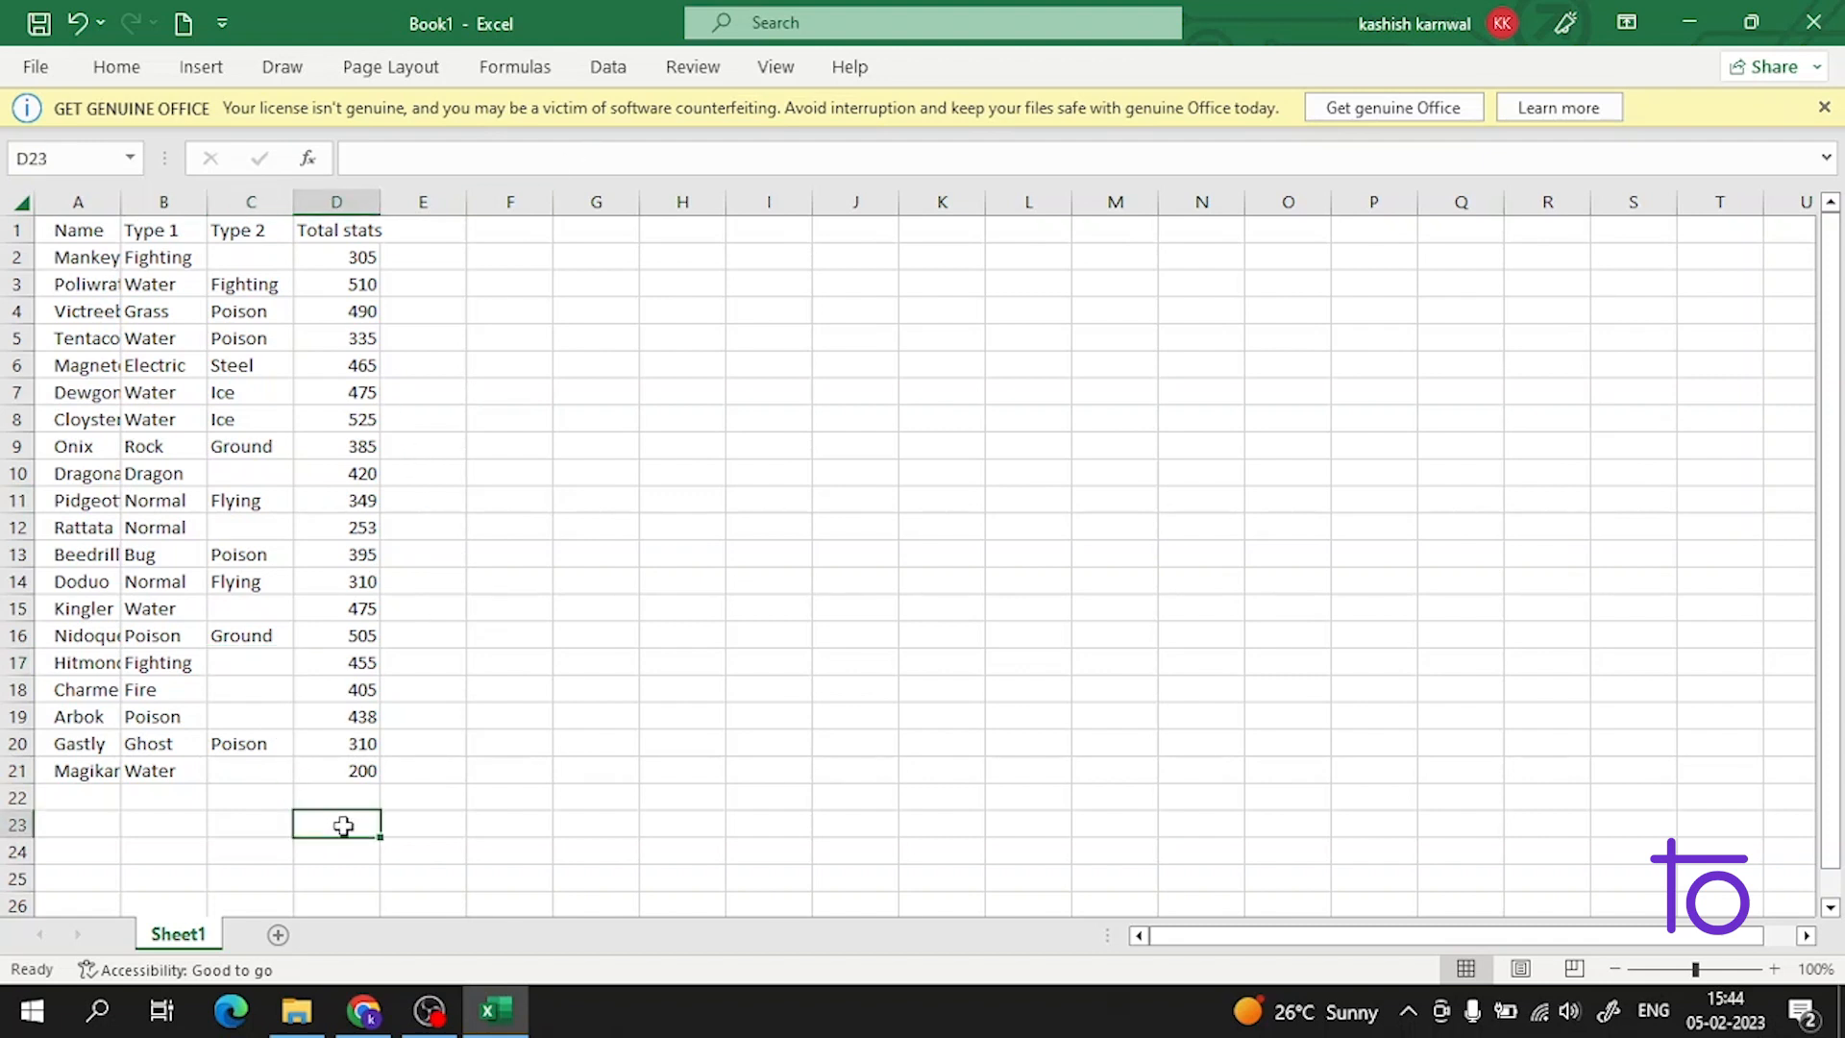
{"action": "type", "text": "="}
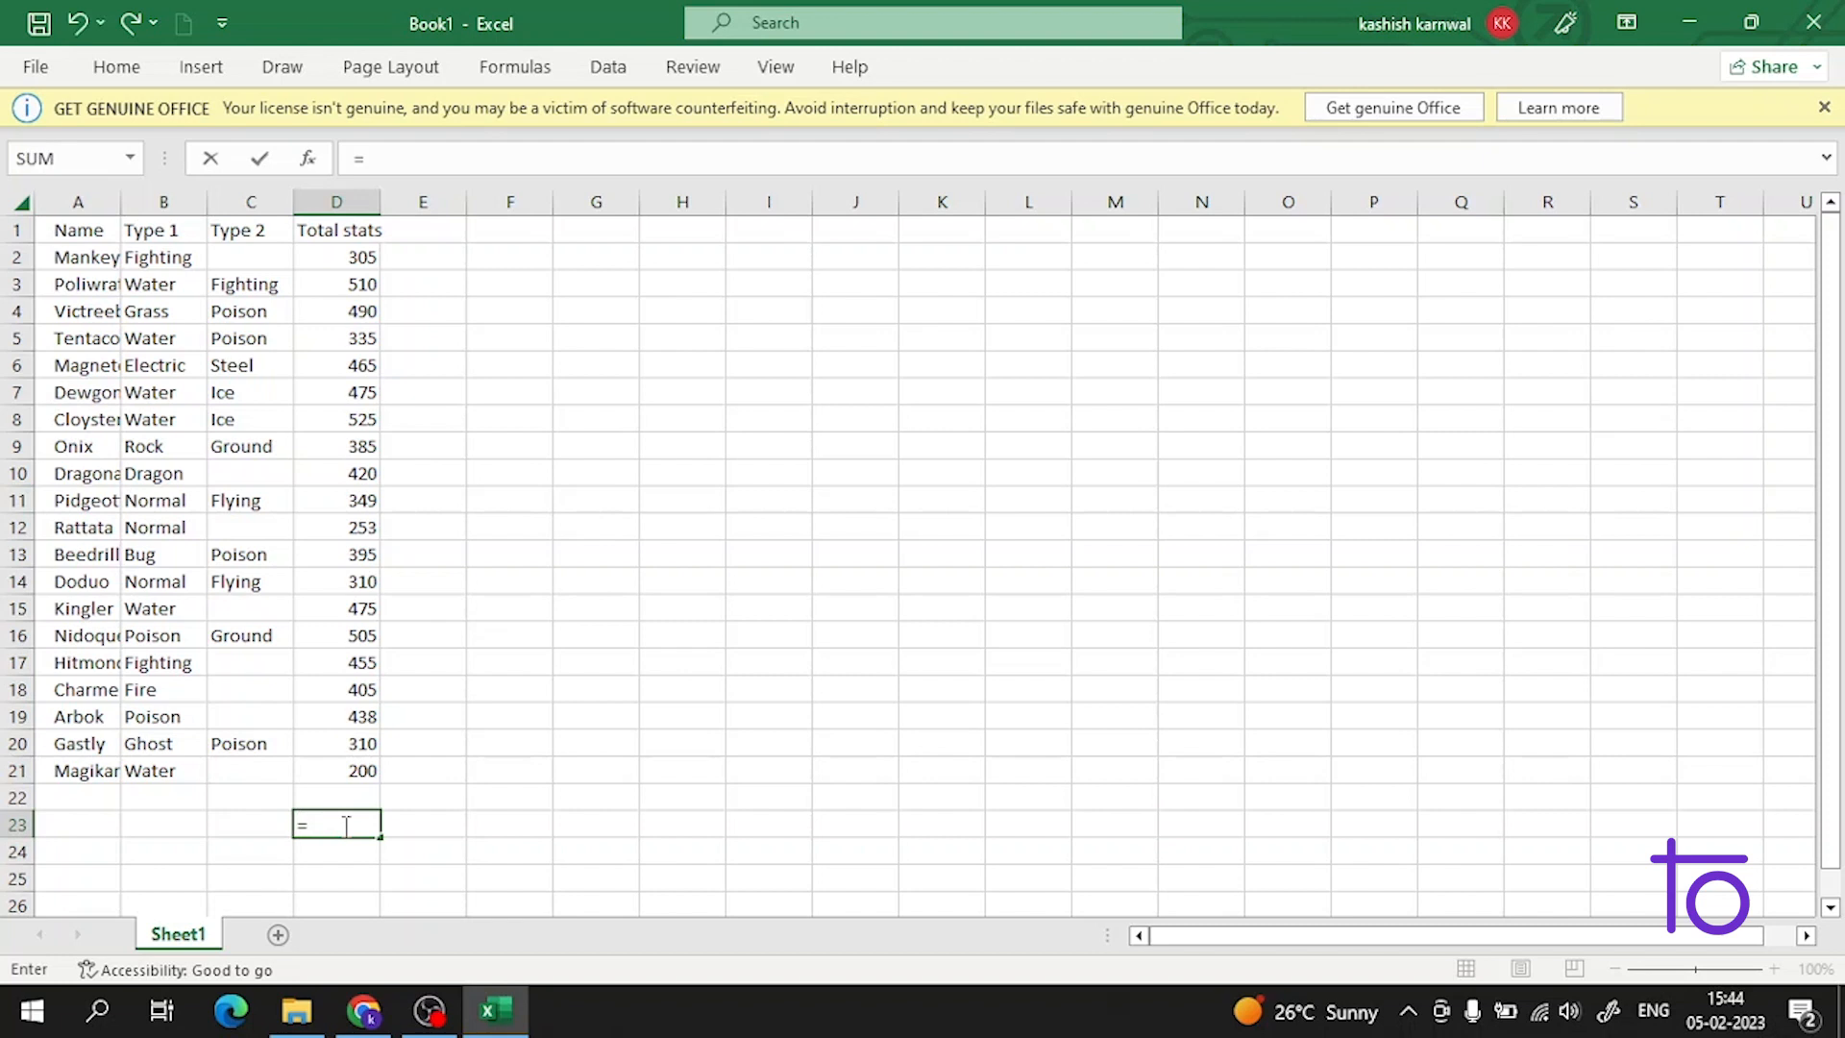
{"action": "type", "text": "c"}
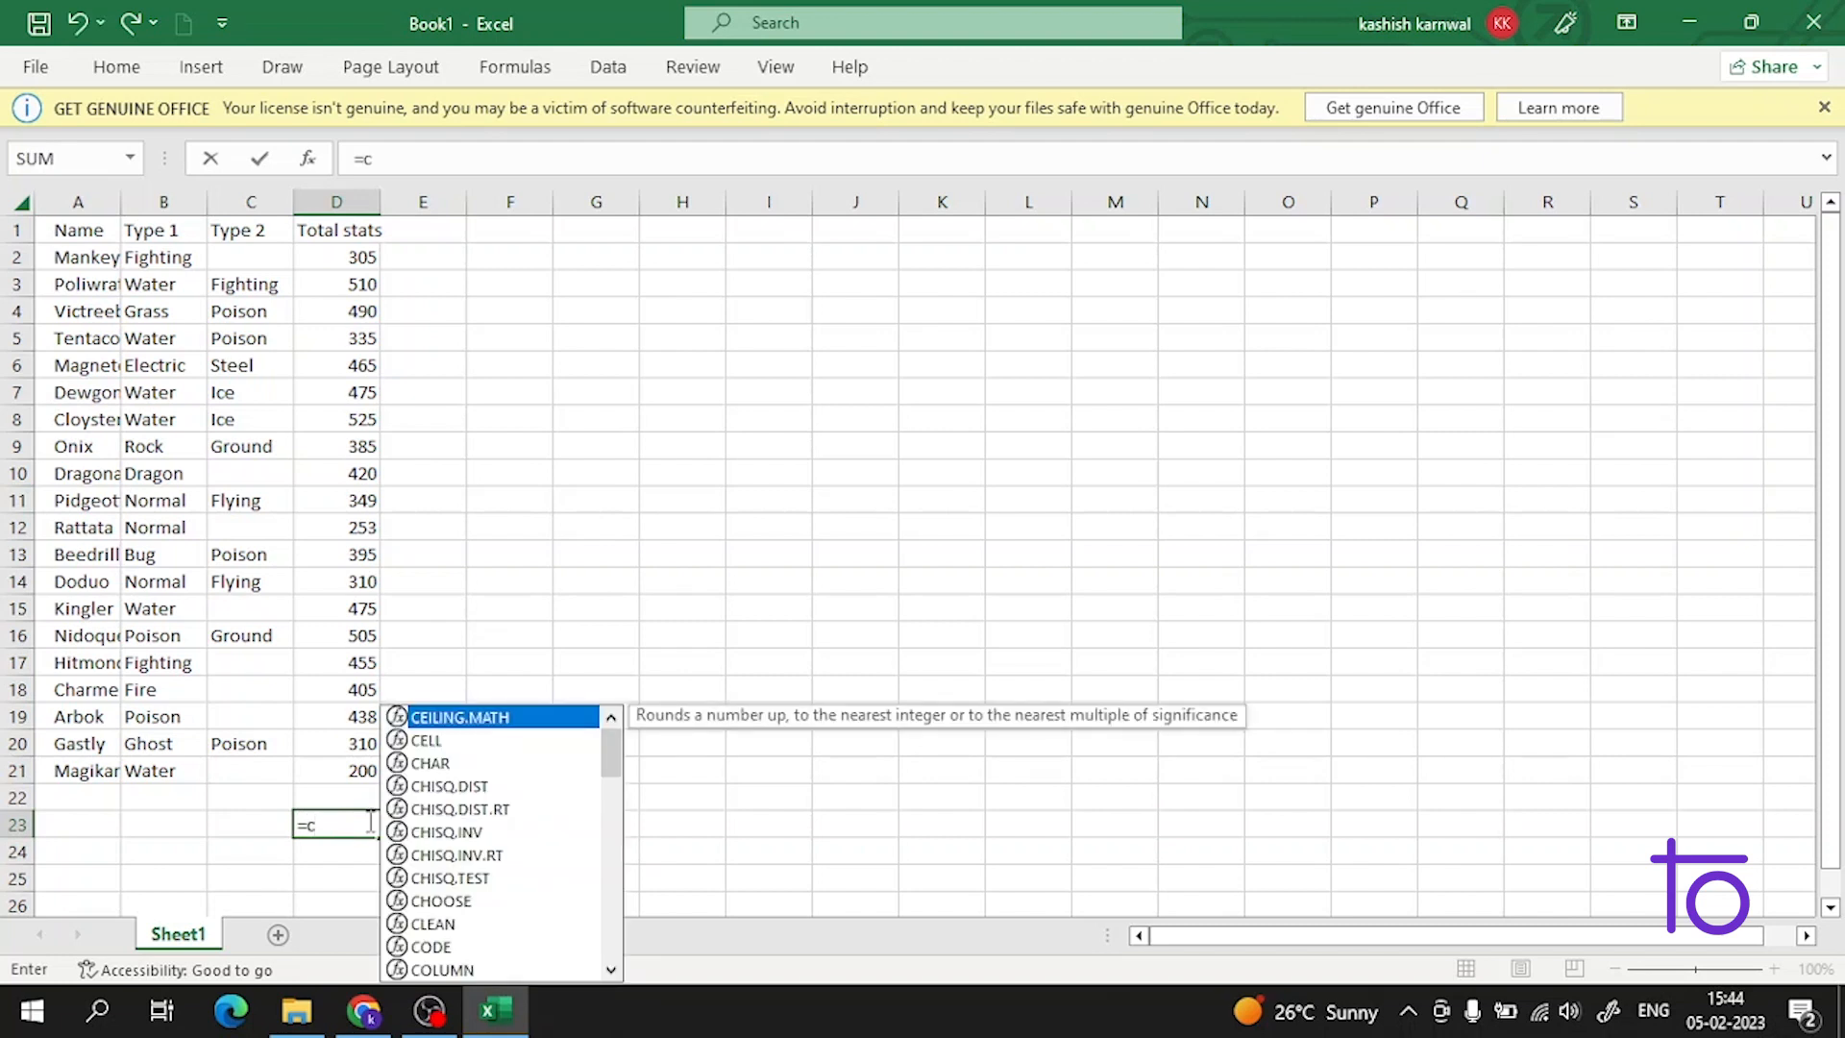
{"action": "type", "text": "o"}
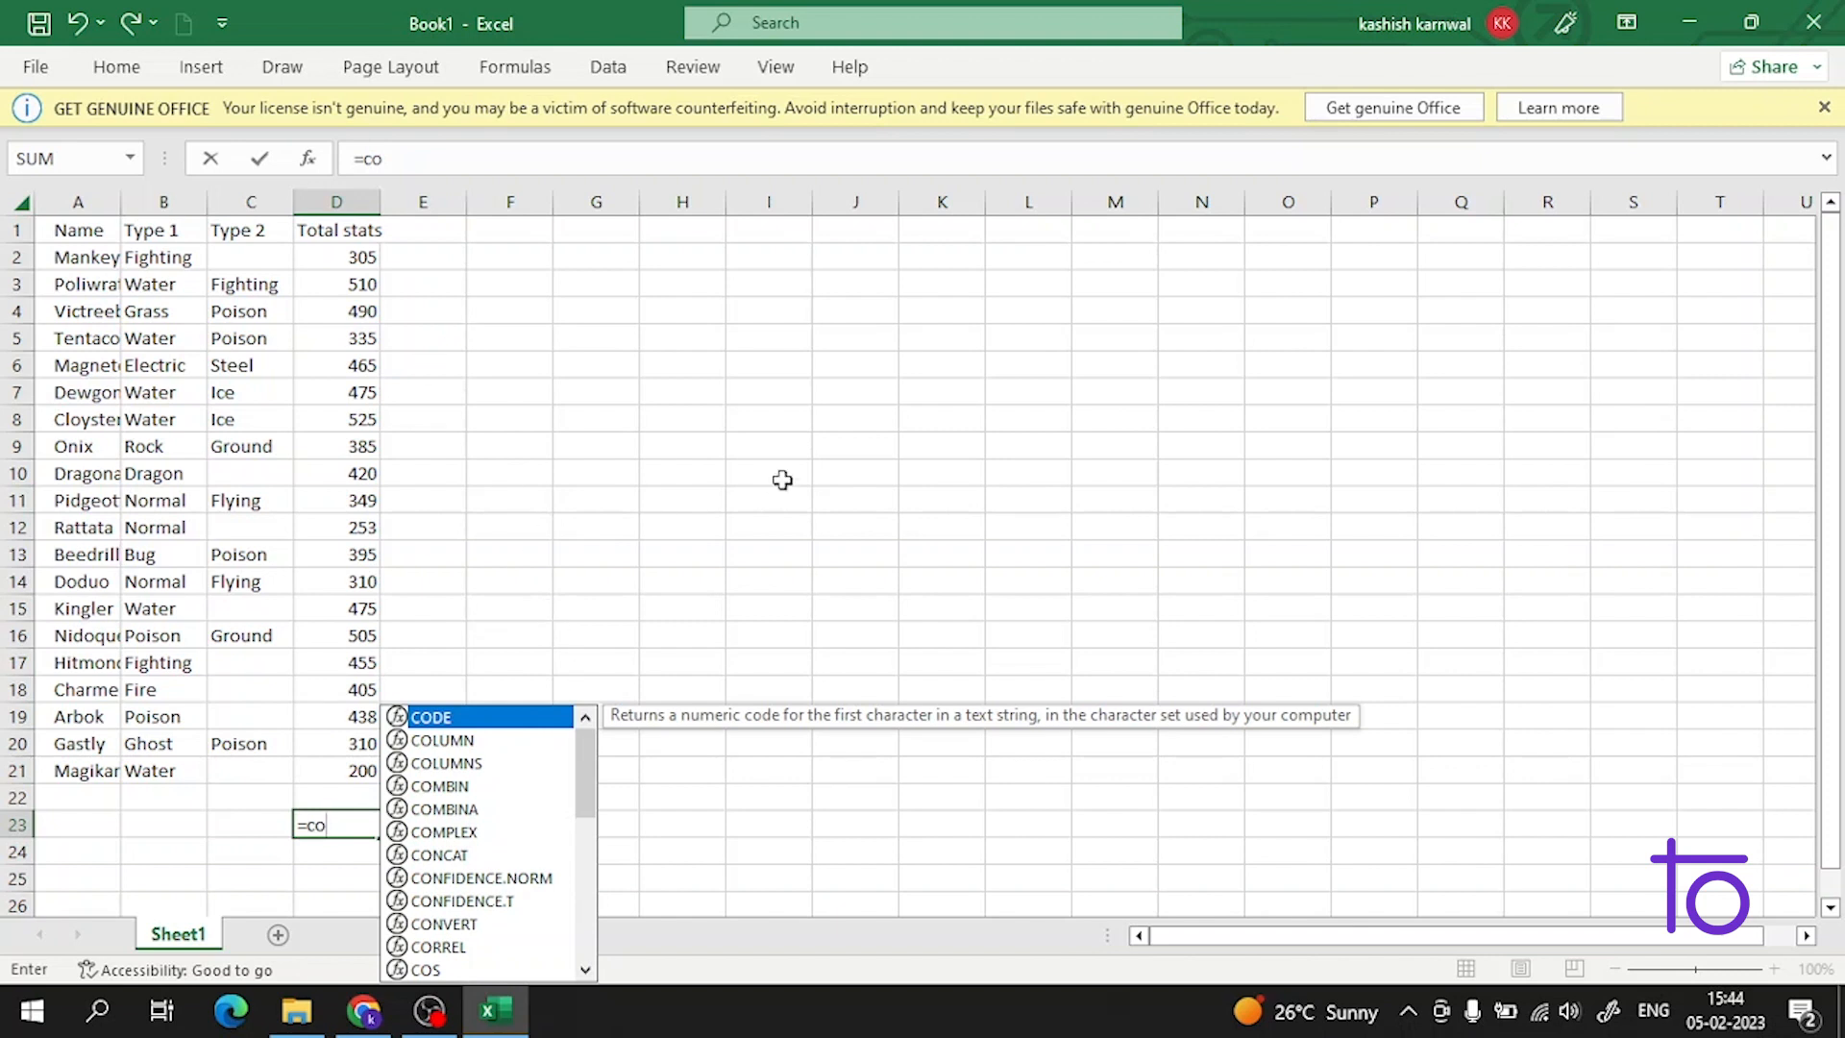
{"action": "type", "text": "u"}
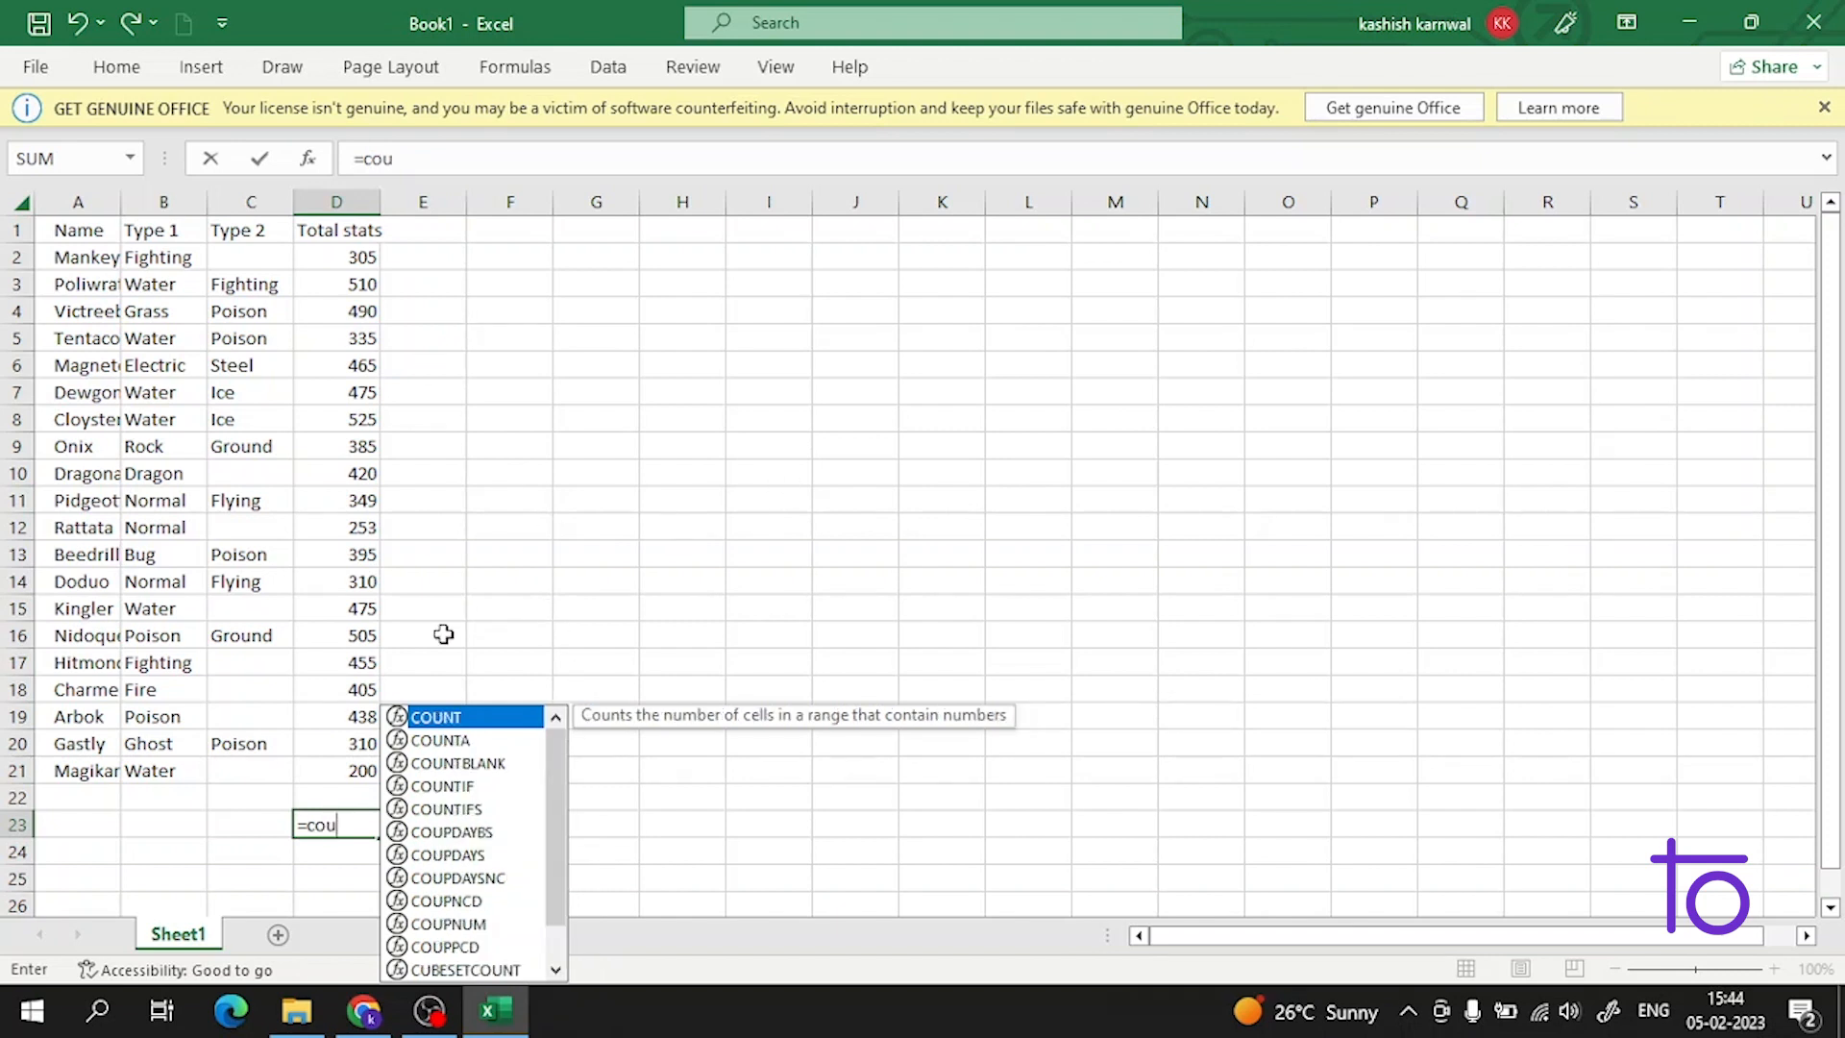
{"action": "double_click", "coordinate": [399, 715]}
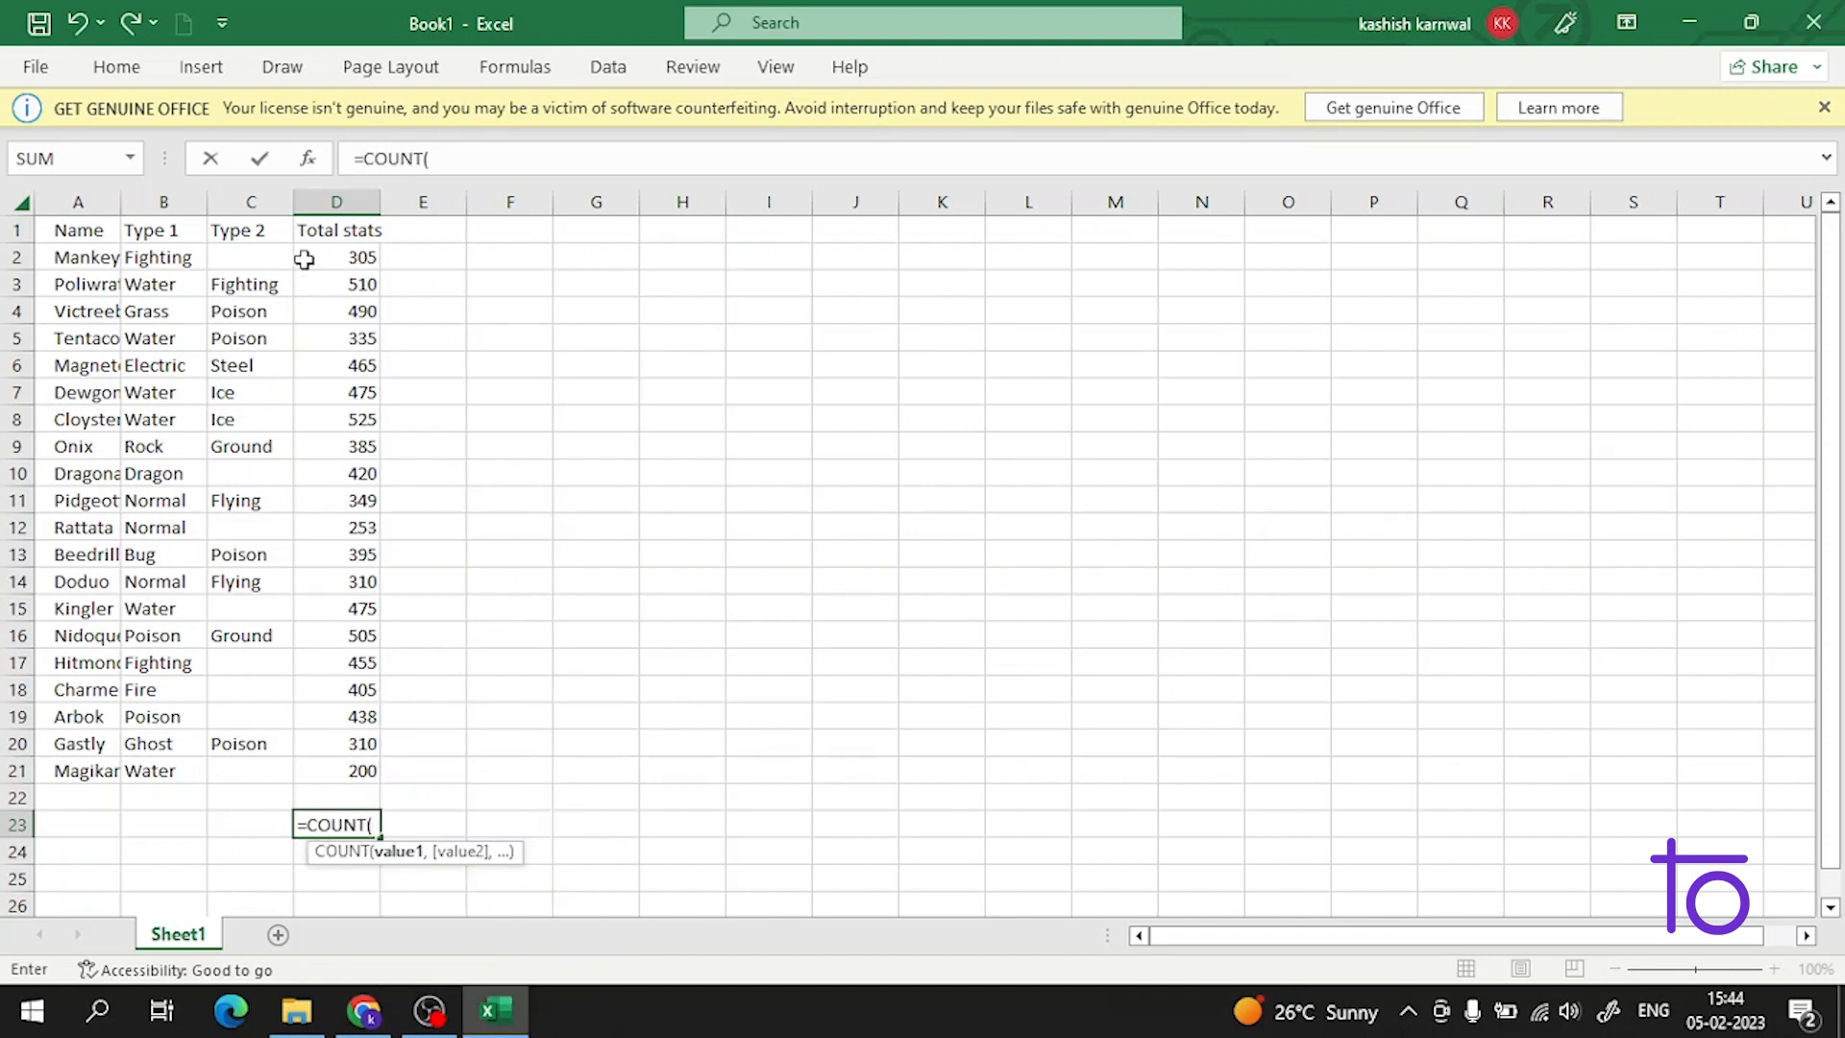
{"action": "left_click_drag", "start_coordinate": [363, 255], "coordinate": [365, 766]}
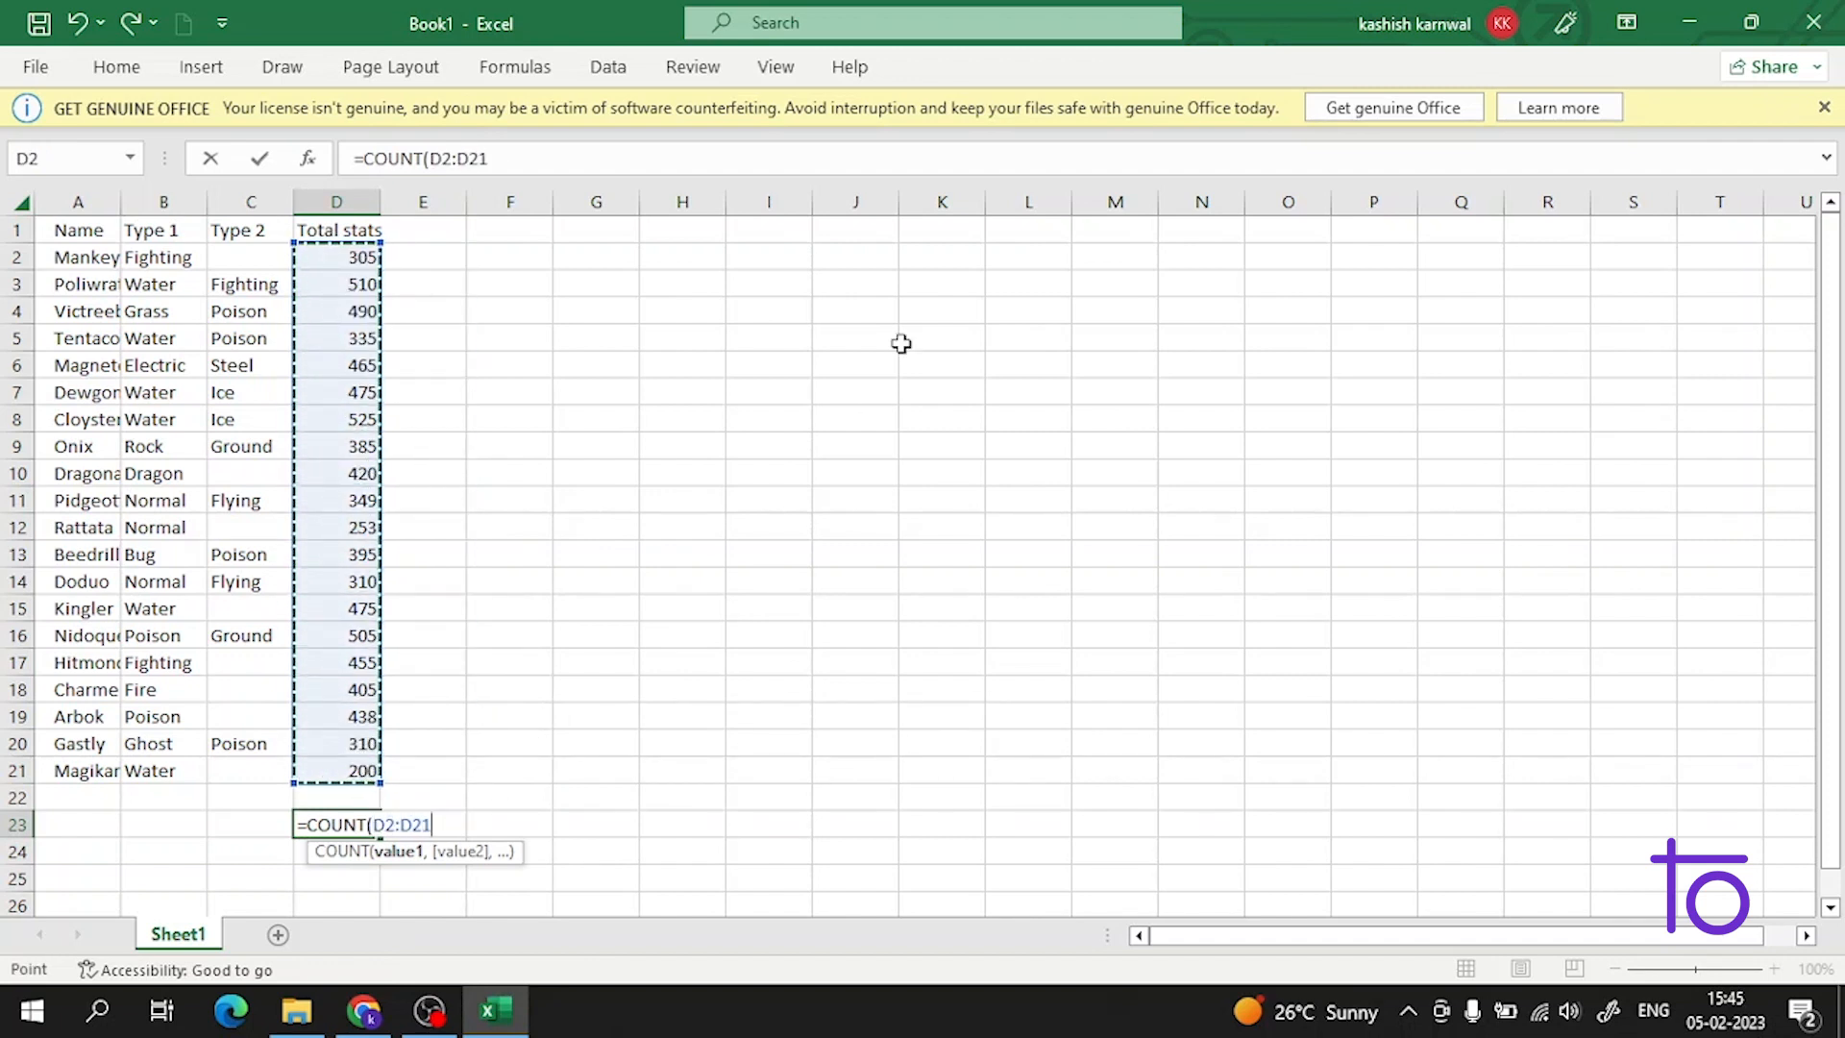
{"action": "key", "text": "Return"}
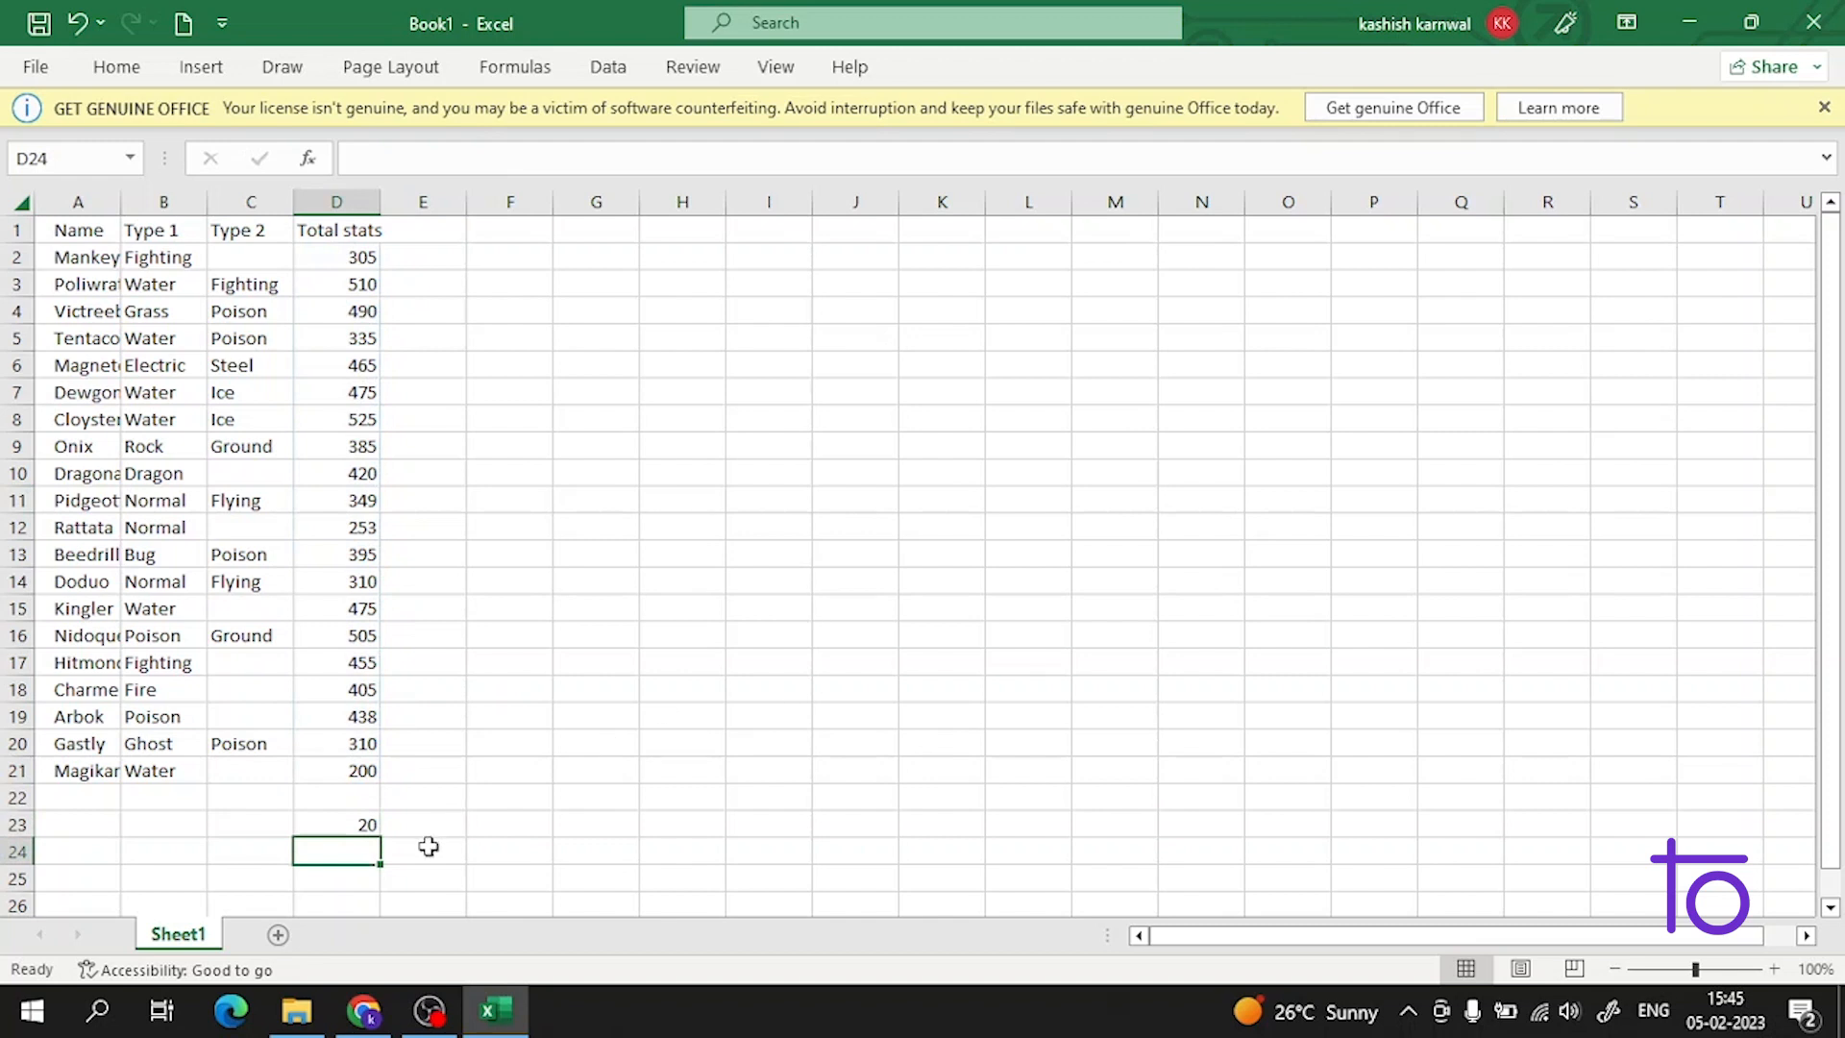
Step: Examine the COUNT formula in cell D23 and the range it references
{"action": "left_click", "coordinate": [324, 825]}
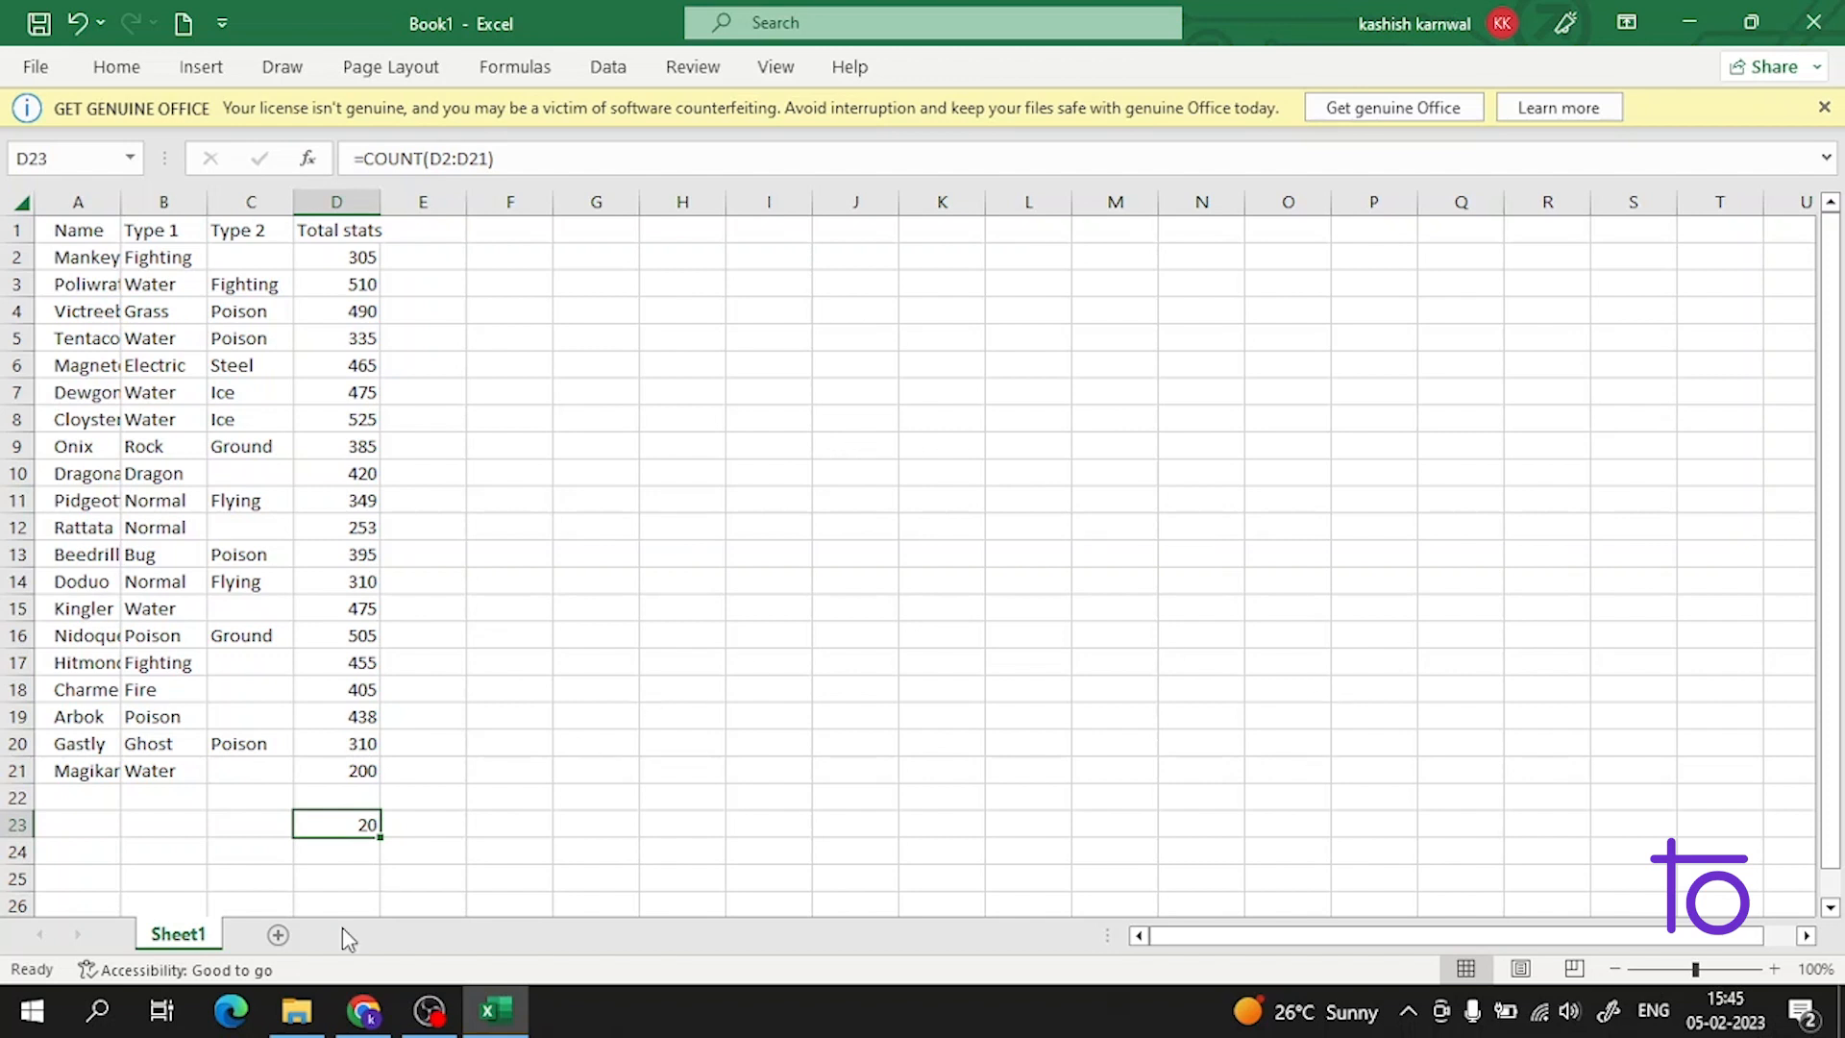
{"action": "double_click", "coordinate": [367, 824]}
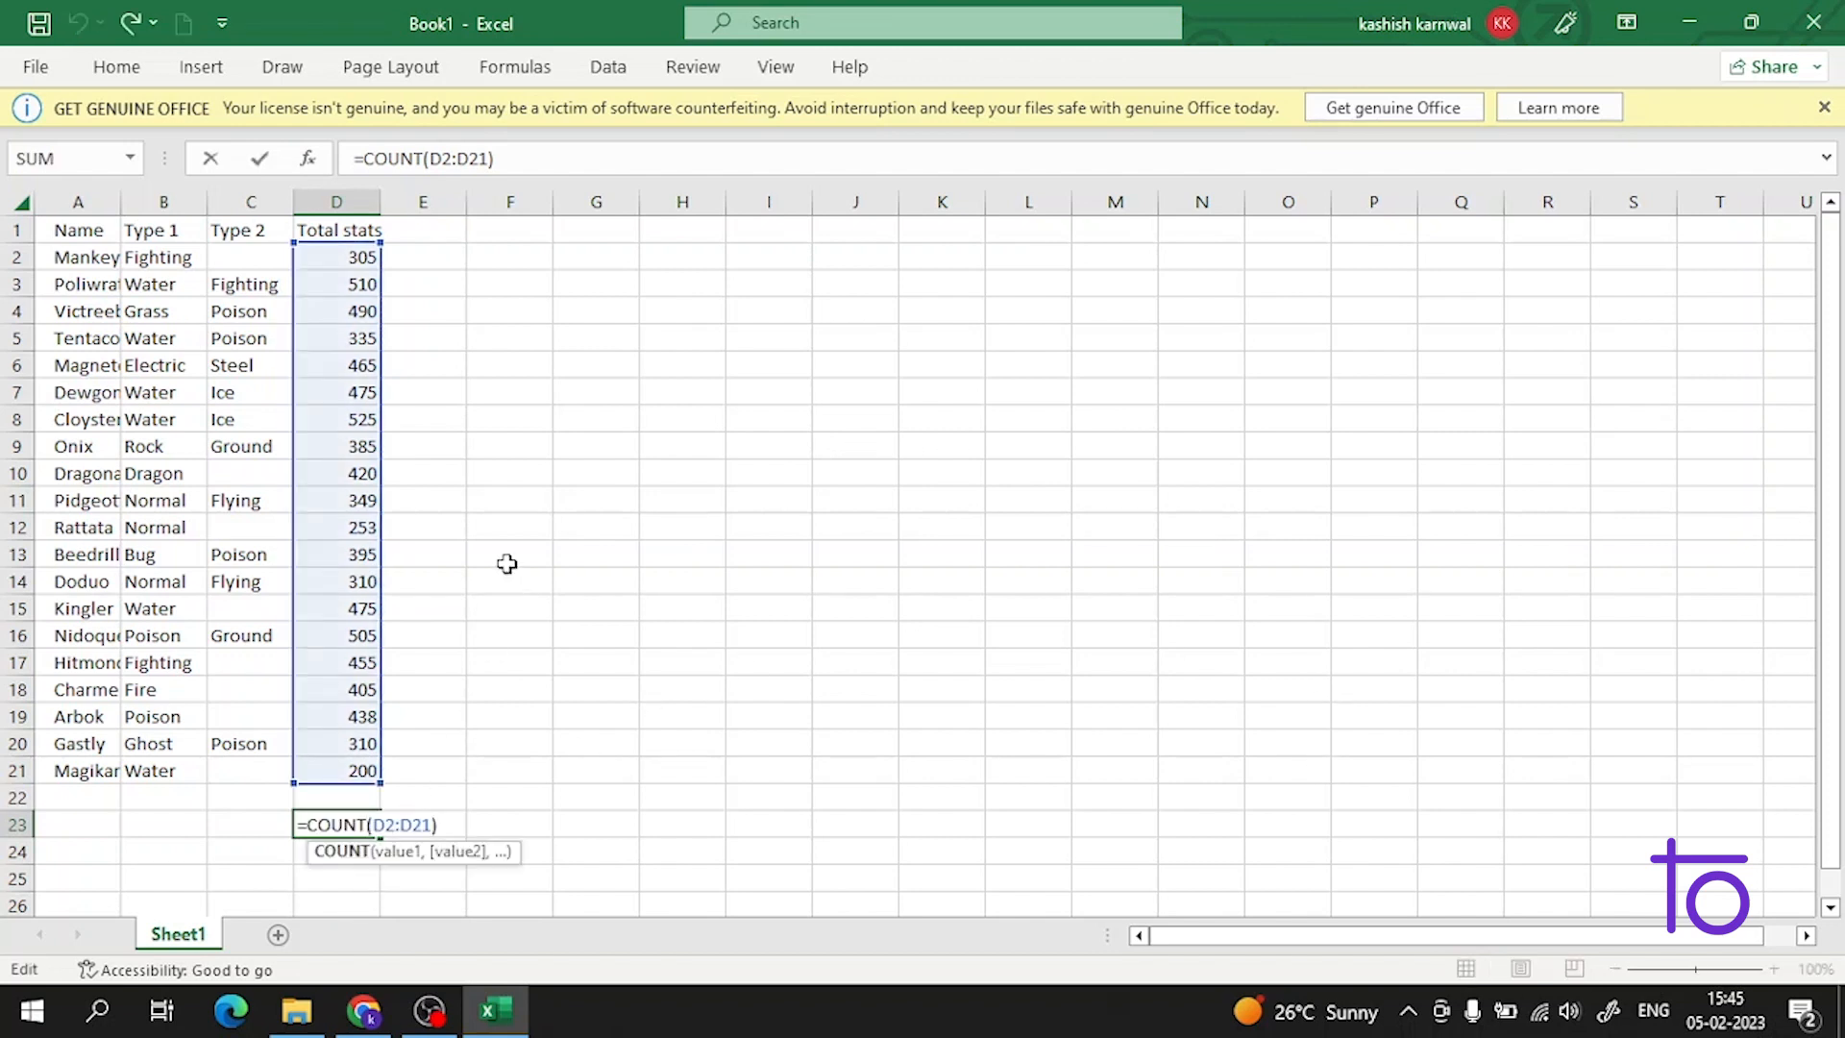
{"action": "left_click", "coordinate": [509, 502]}
Step: Enter a COUNT formula in cell H12 that counts the Total stats values in D2:D11
{"action": "left_click", "coordinate": [668, 529]}
{"action": "double_click", "coordinate": [668, 528]}
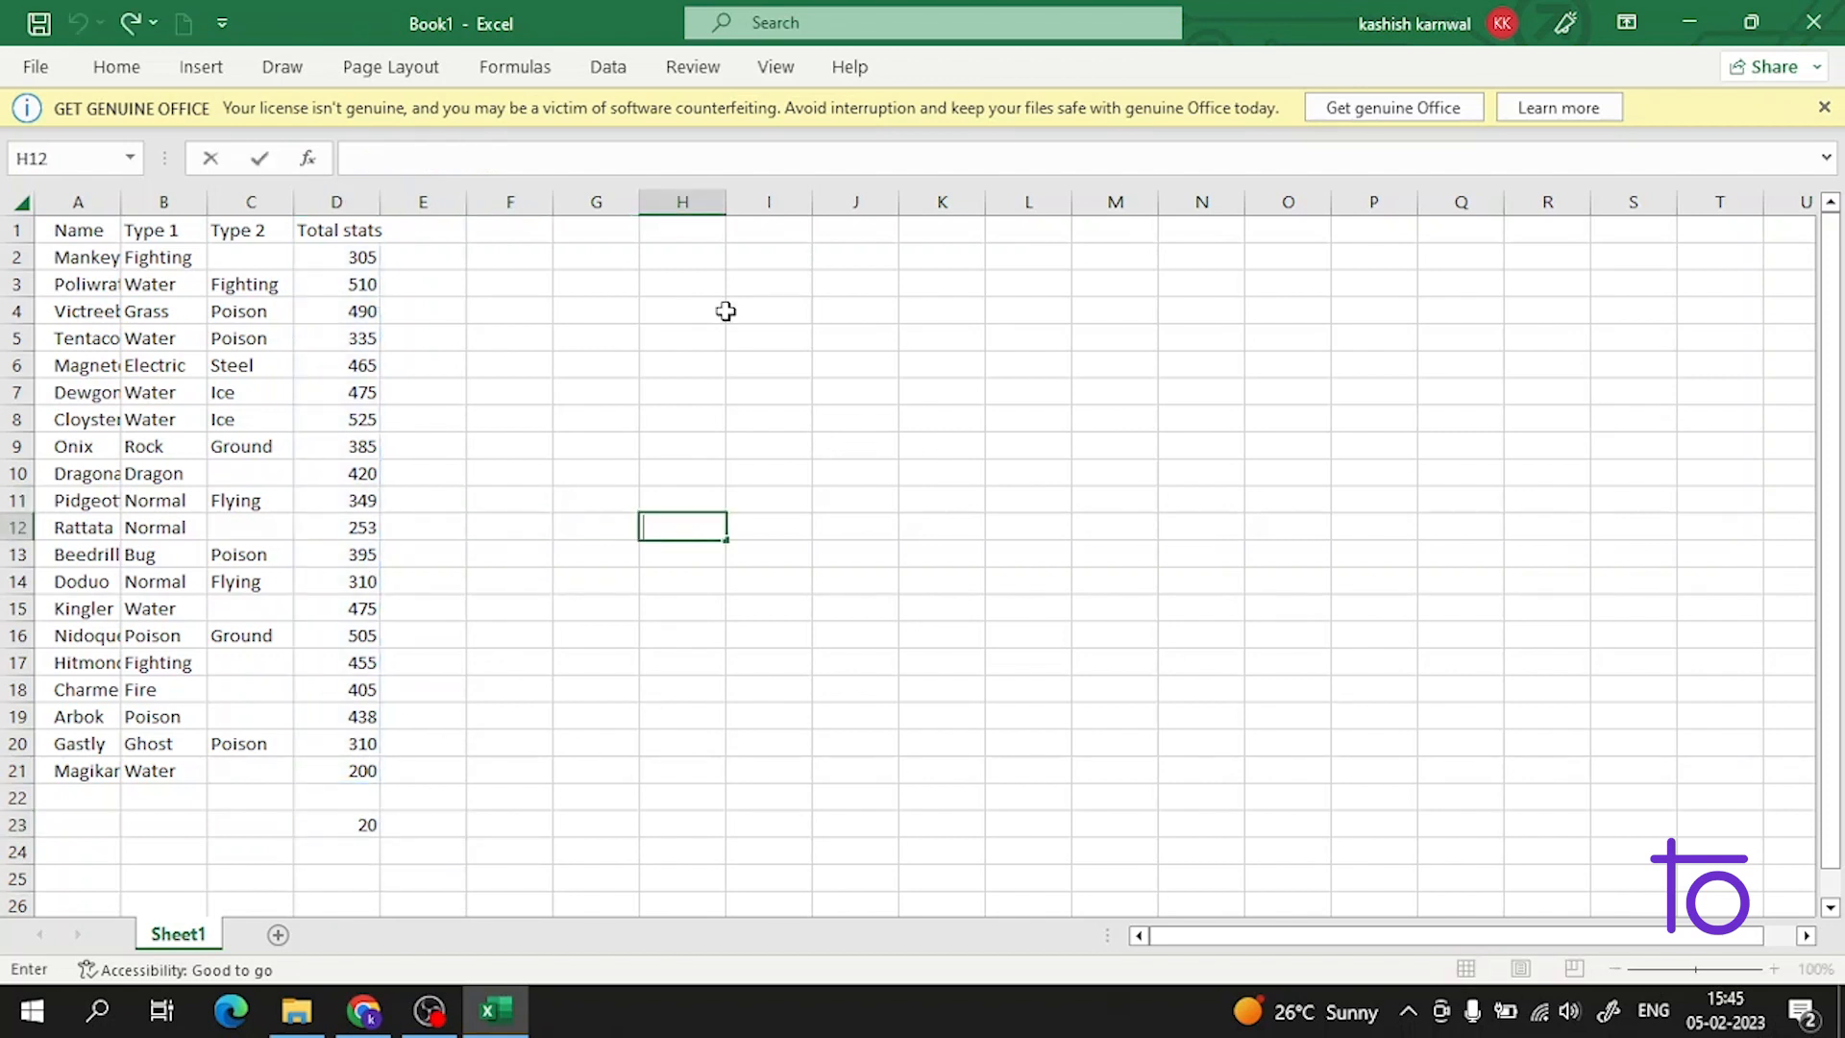
{"action": "type", "text": "=cou"}
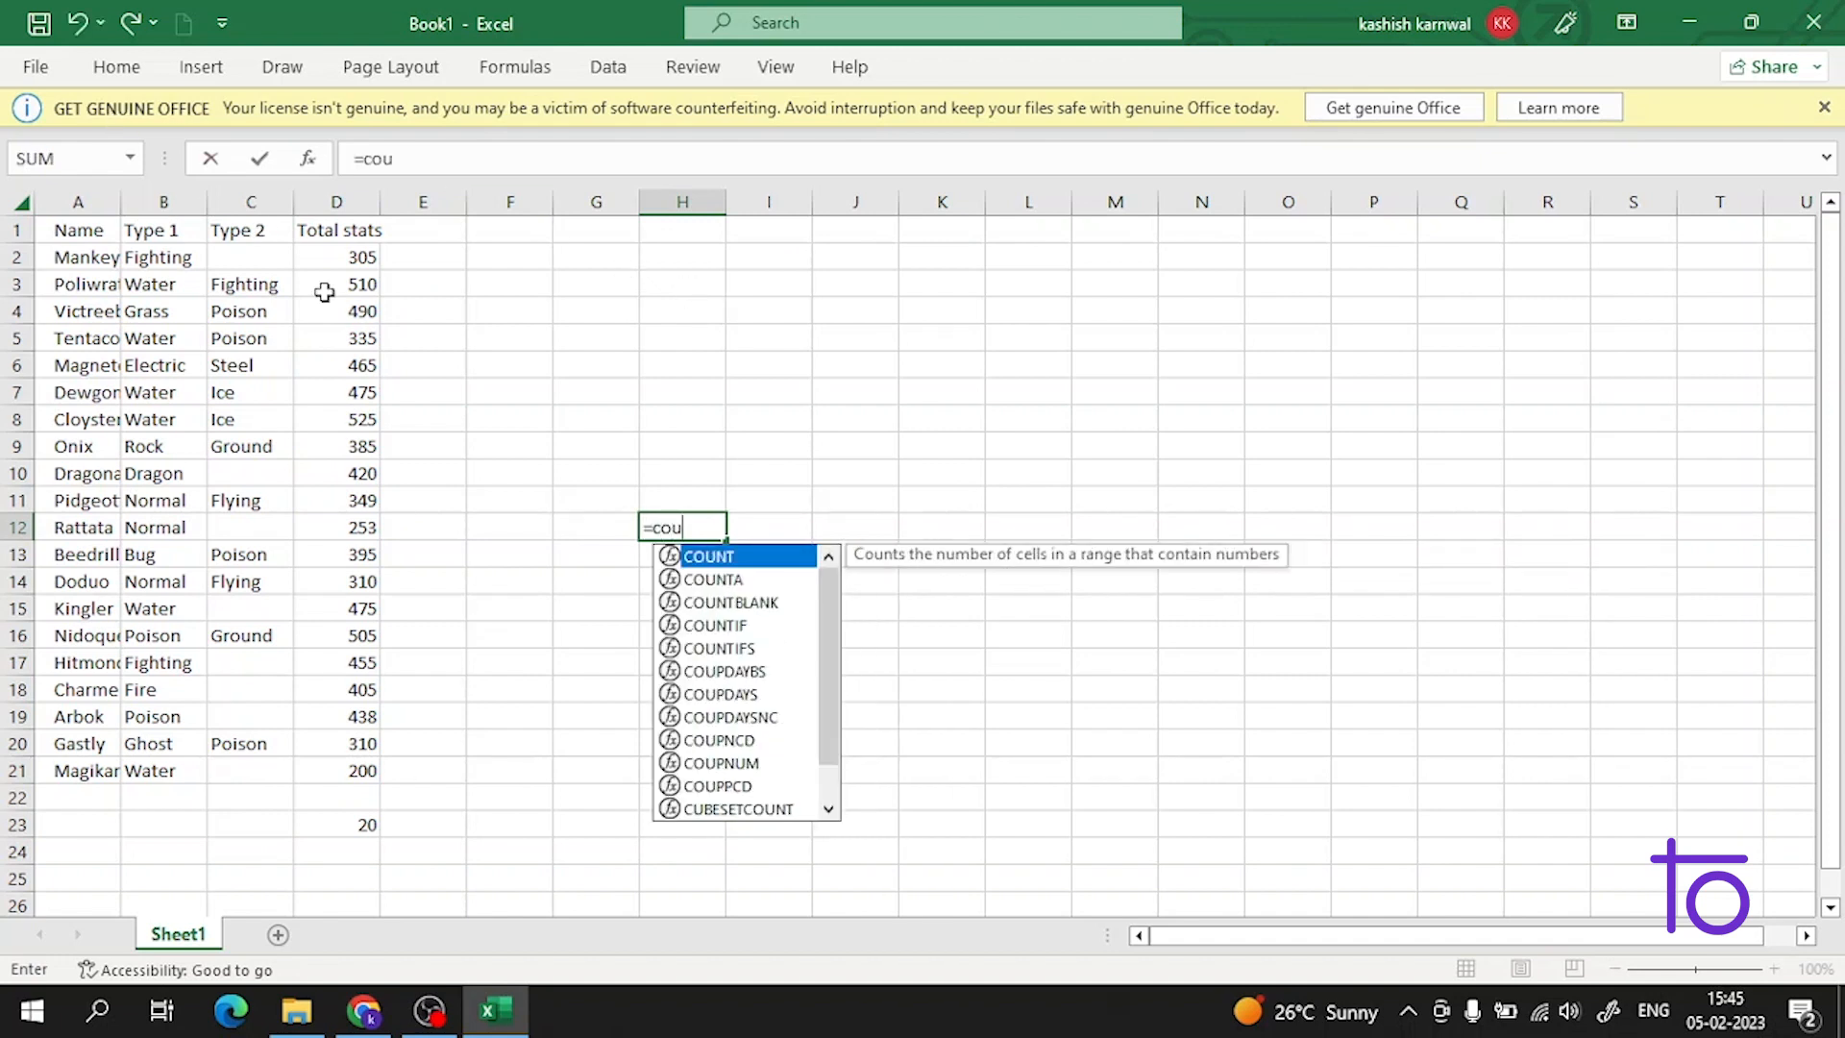
{"action": "double_click", "coordinate": [686, 556]}
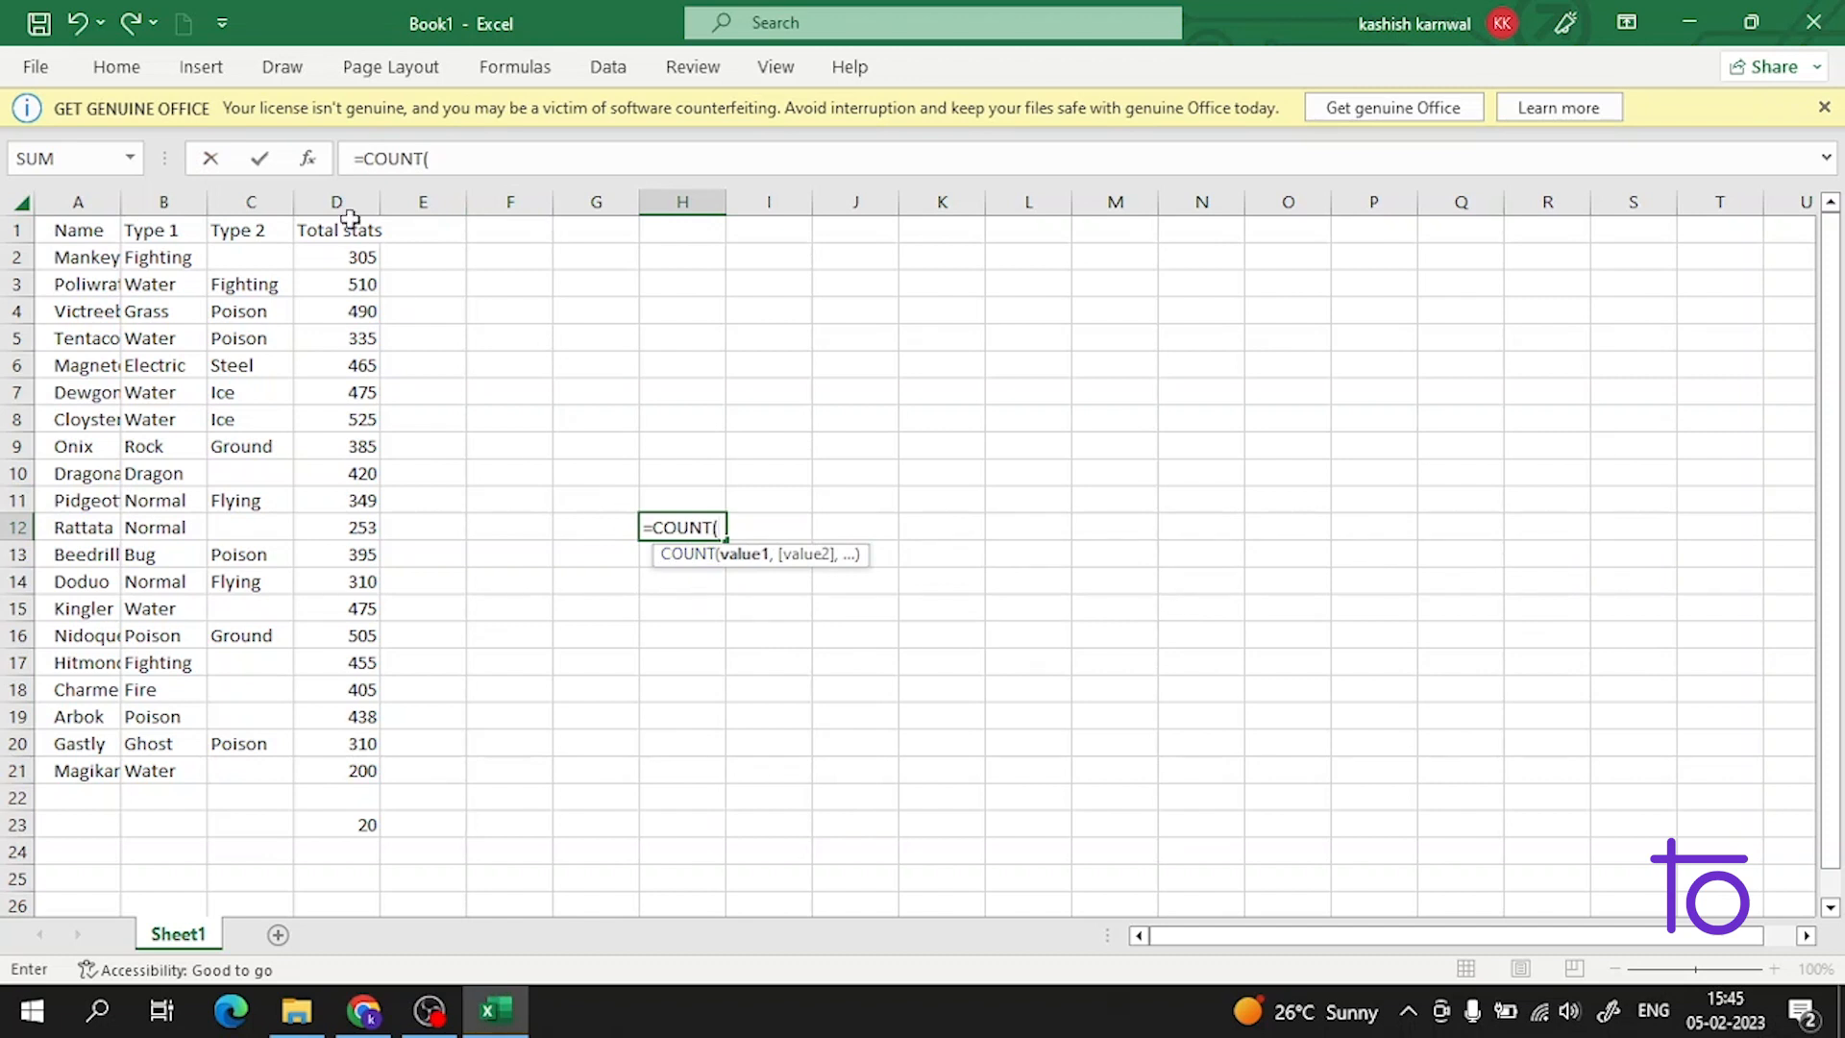
{"action": "left_click_drag", "start_coordinate": [364, 253], "coordinate": [361, 502]}
{"action": "key", "text": "Return"}
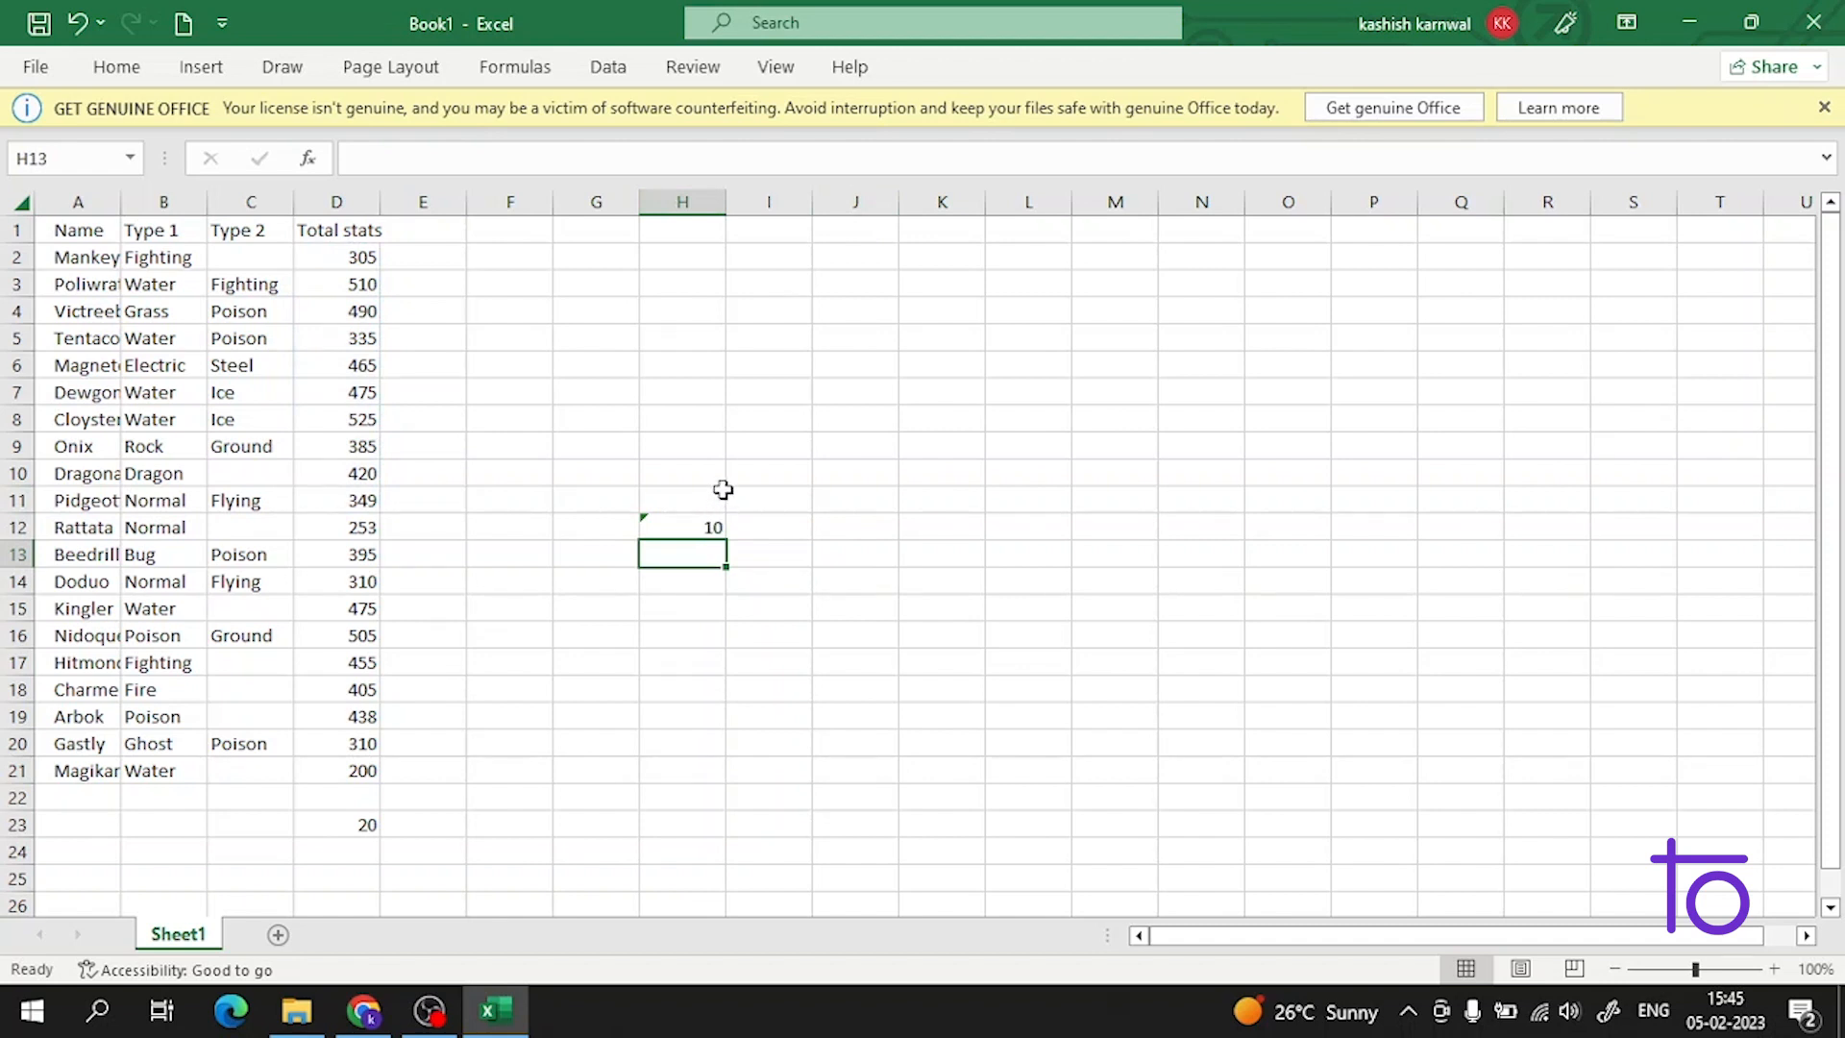
Step: Show the sheet's formulas to compare both COUNT ranges and return to displaying values
{"action": "key", "text": "ctrl+grave"}
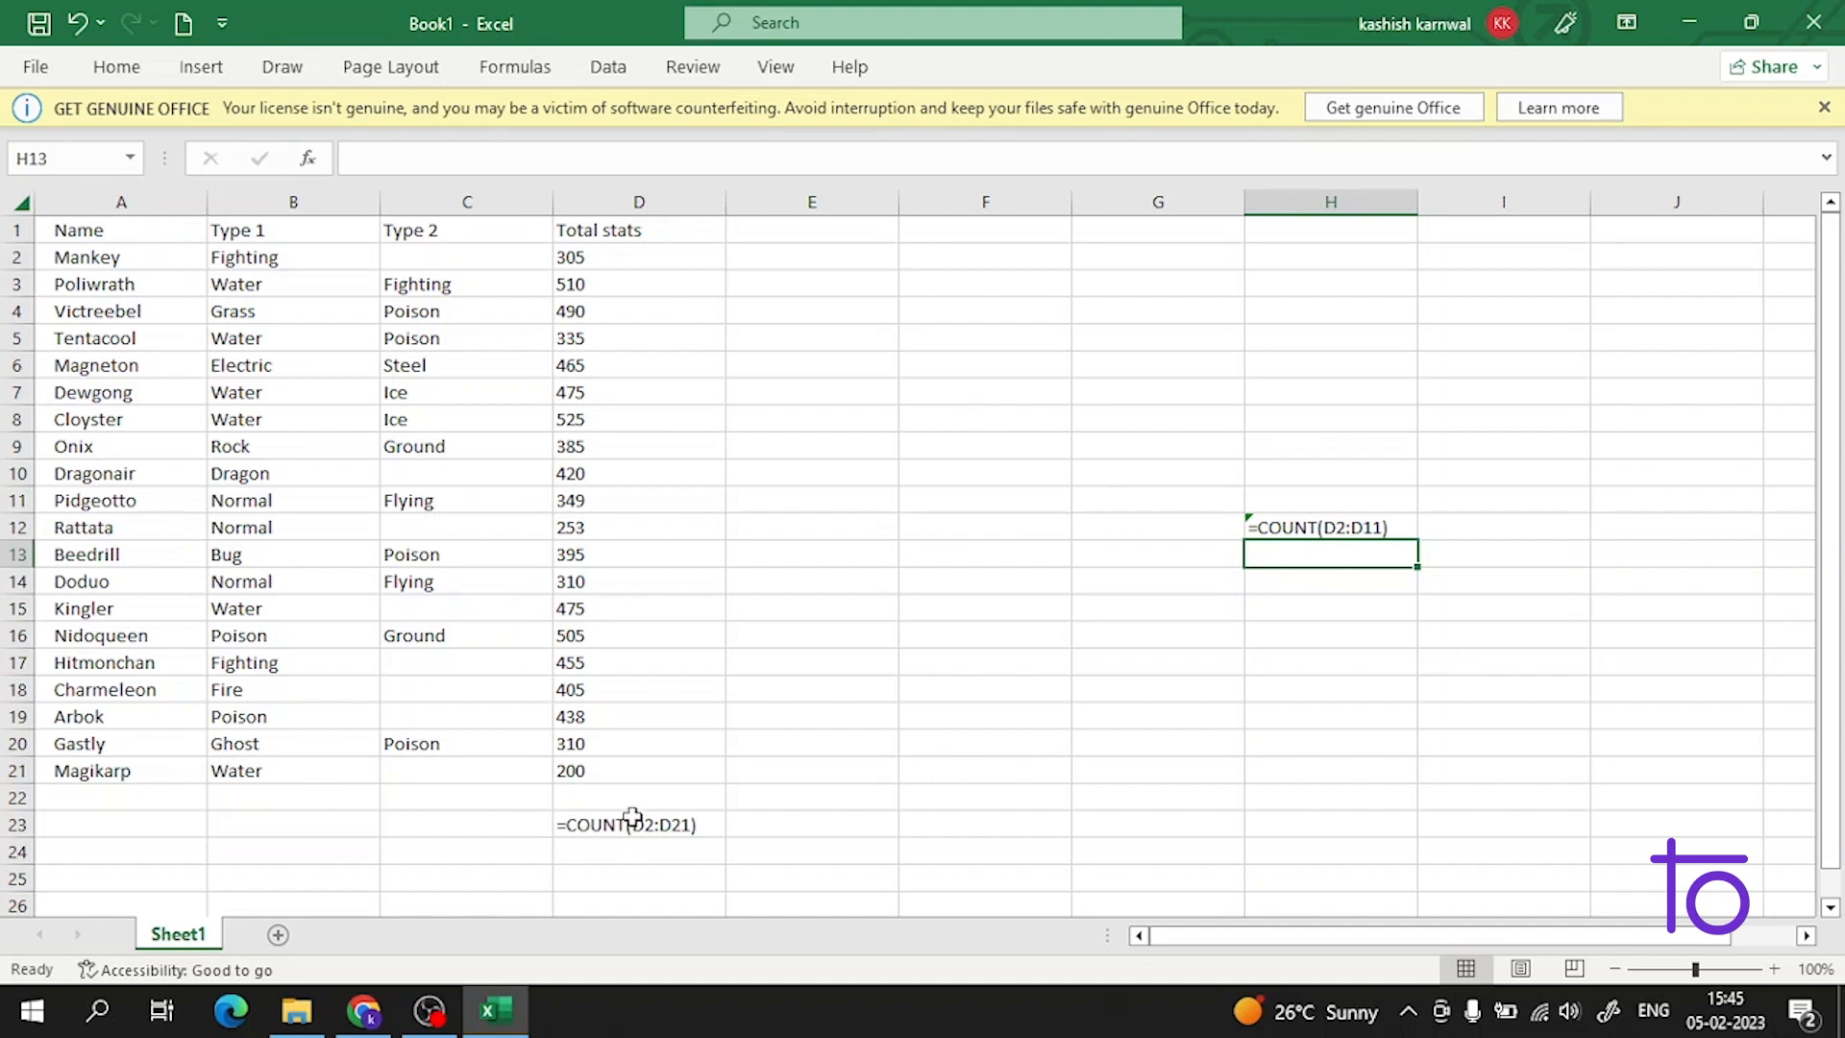
{"action": "key", "text": "ctrl+grave"}
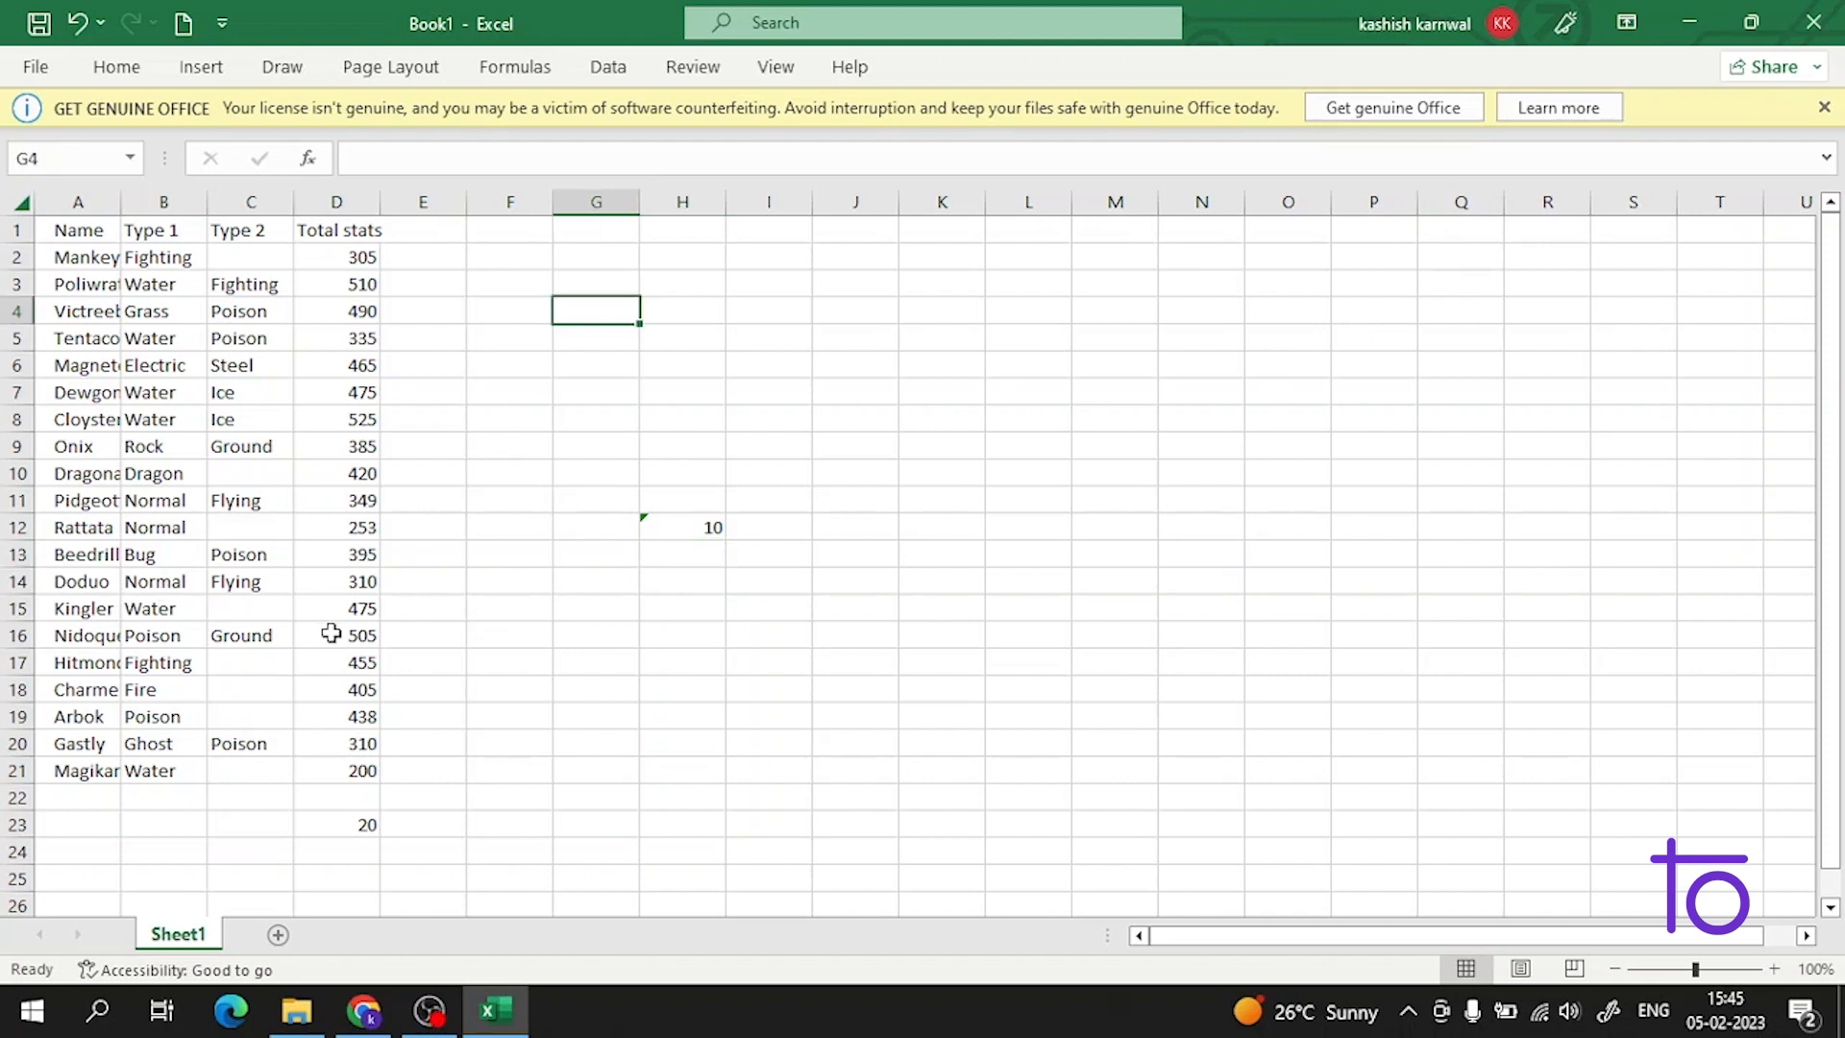
Step: Change Doduo's Total stats value in cell D14 to 301
{"action": "double_click", "coordinate": [368, 580]}
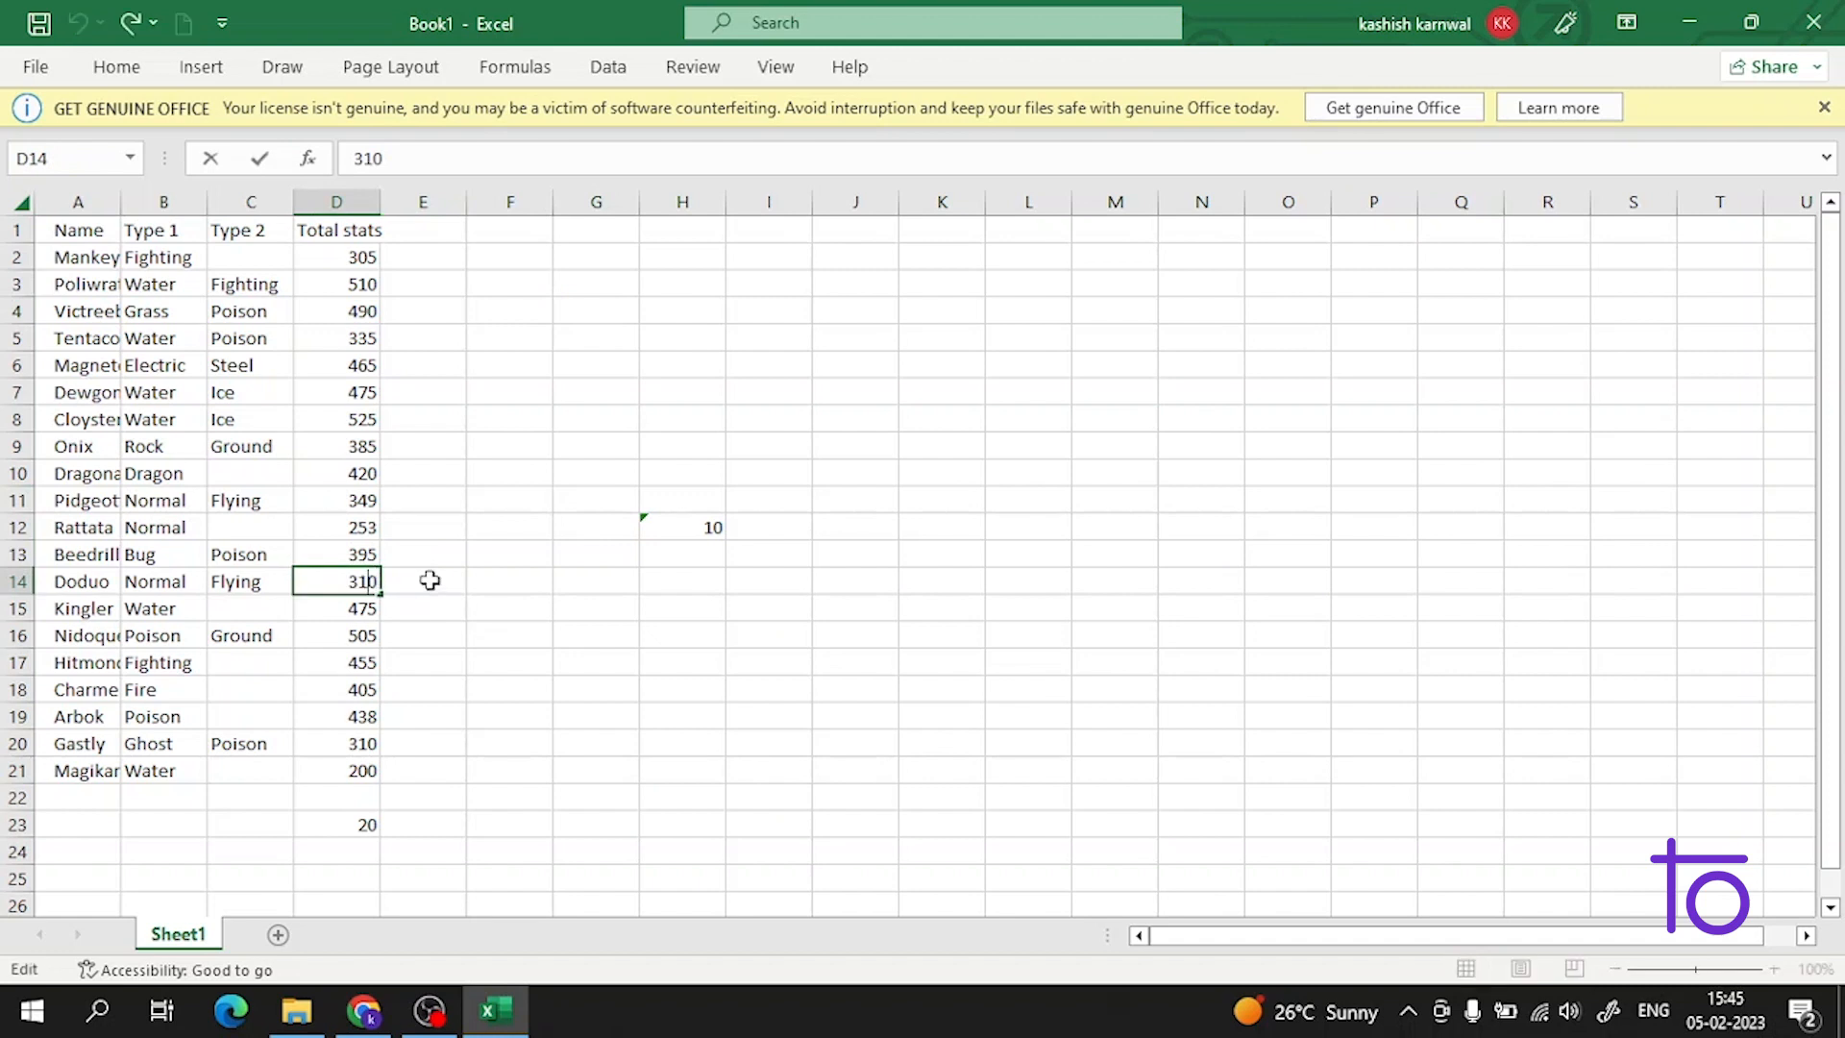
{"action": "key", "text": "BackSpace"}
{"action": "key", "text": "Return"}
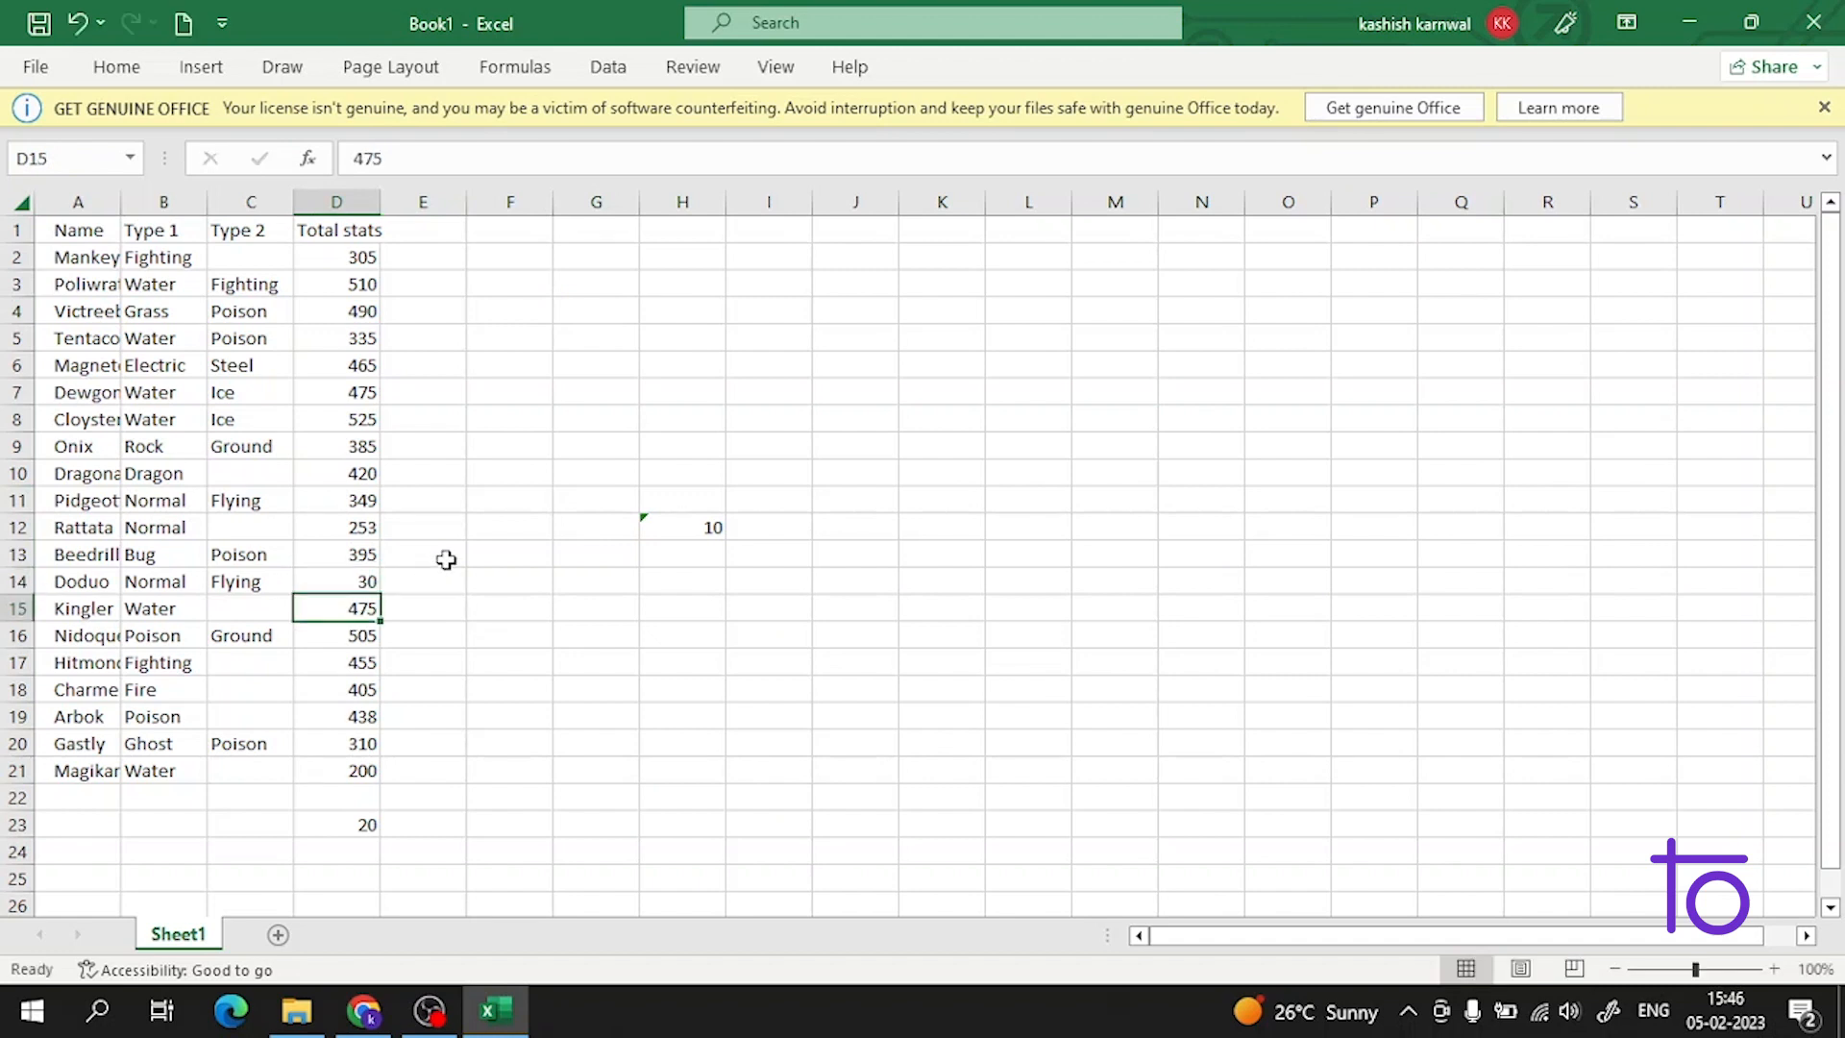
{"action": "double_click", "coordinate": [375, 594]}
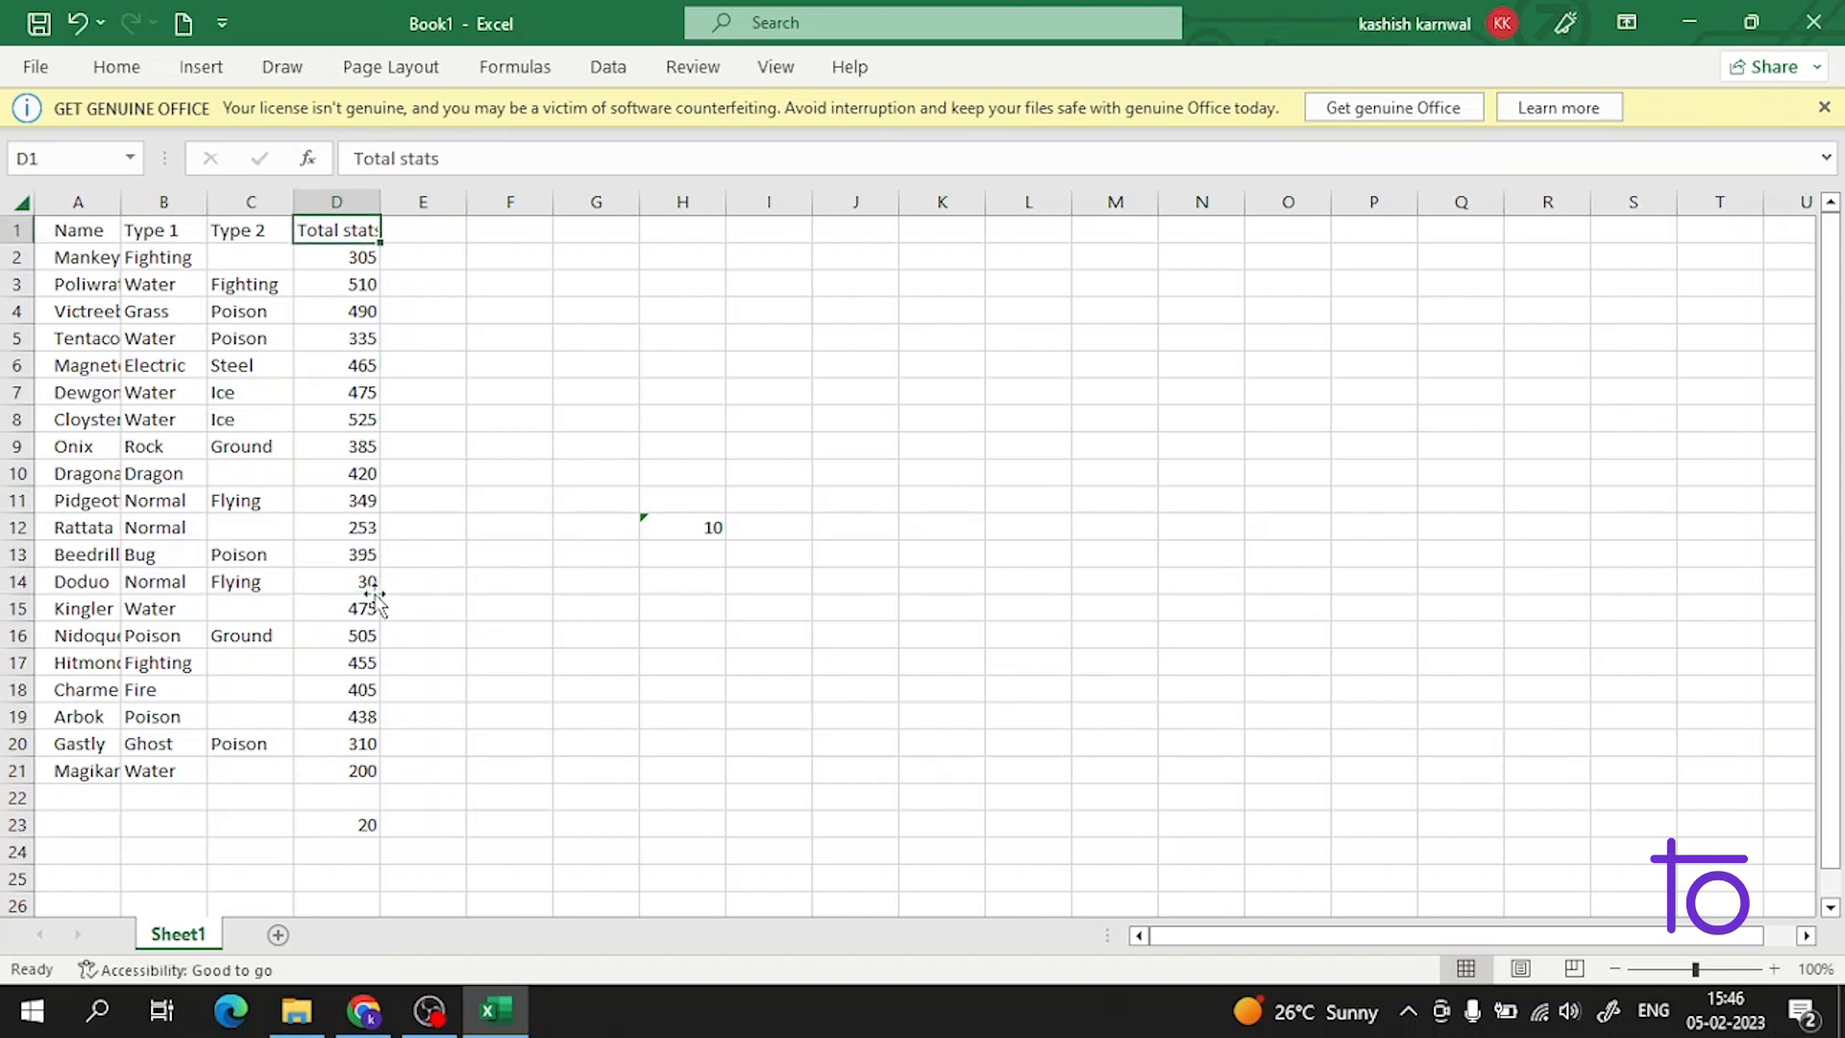
{"action": "left_click", "coordinate": [375, 582]}
{"action": "double_click", "coordinate": [382, 582]}
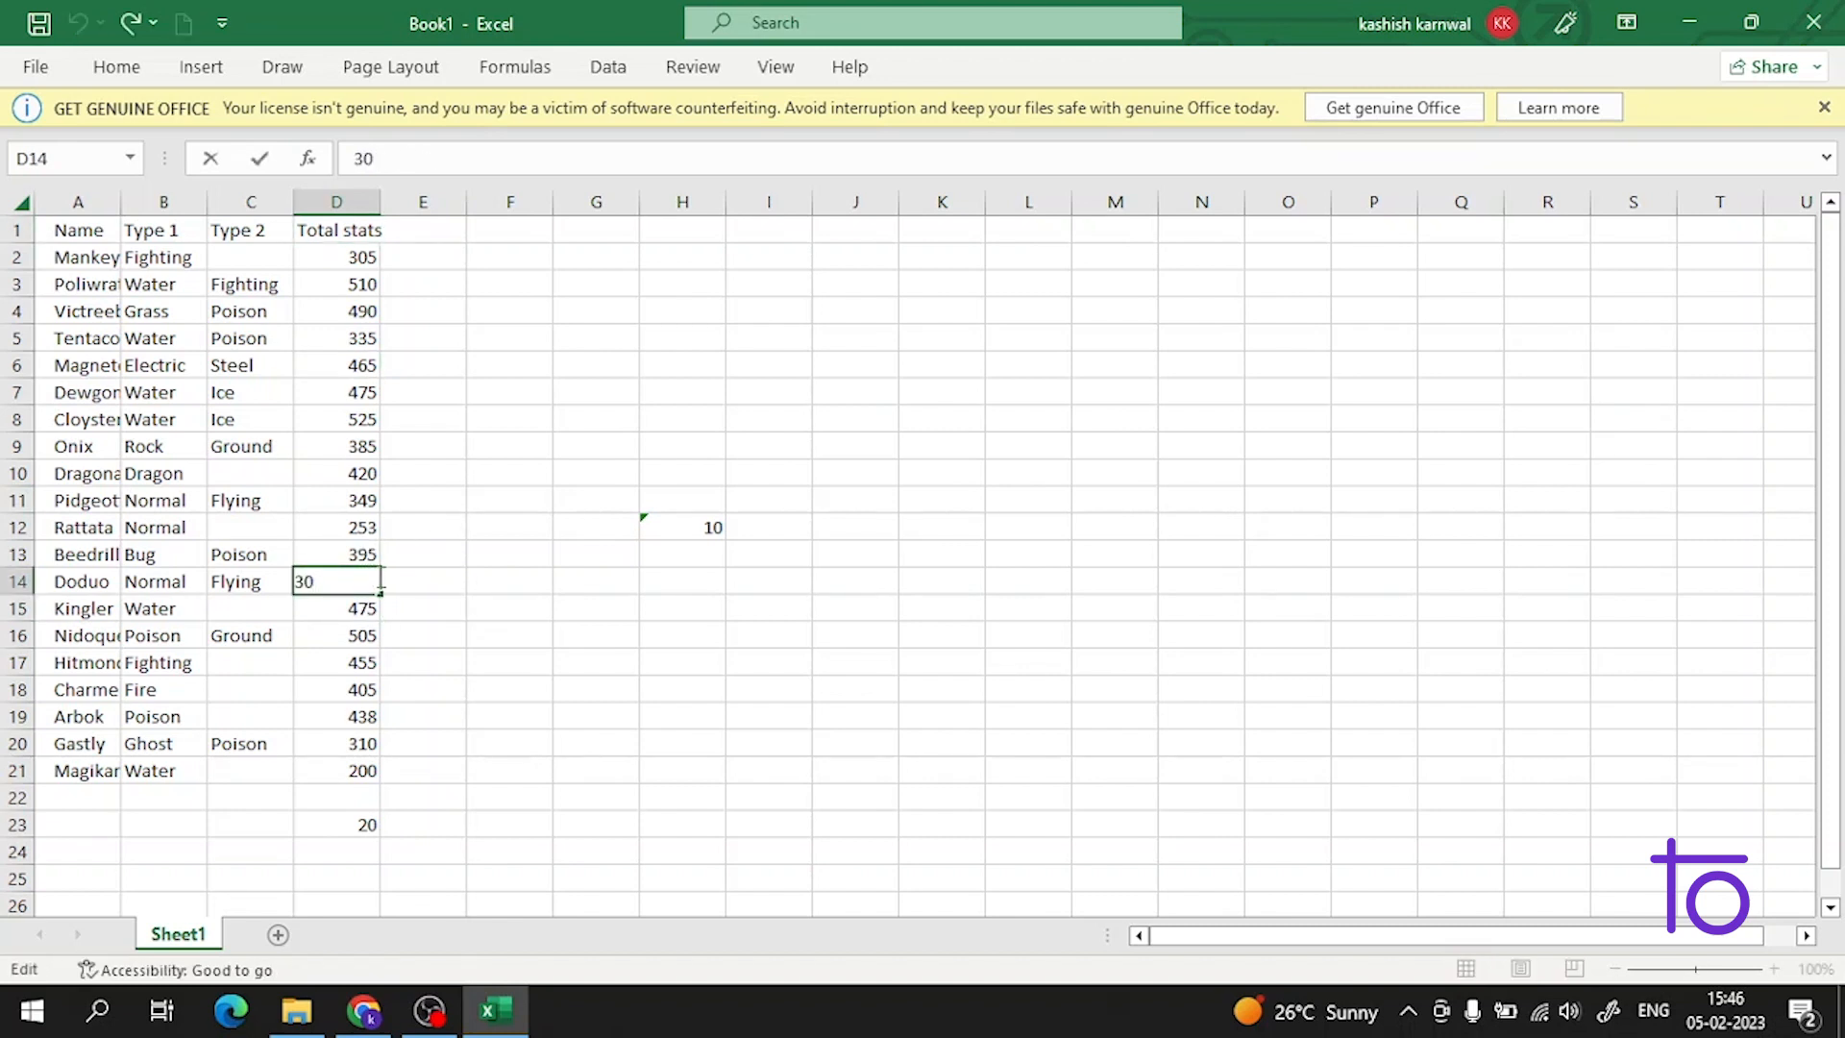
{"action": "type", "text": "1"}
{"action": "key", "text": "Return"}
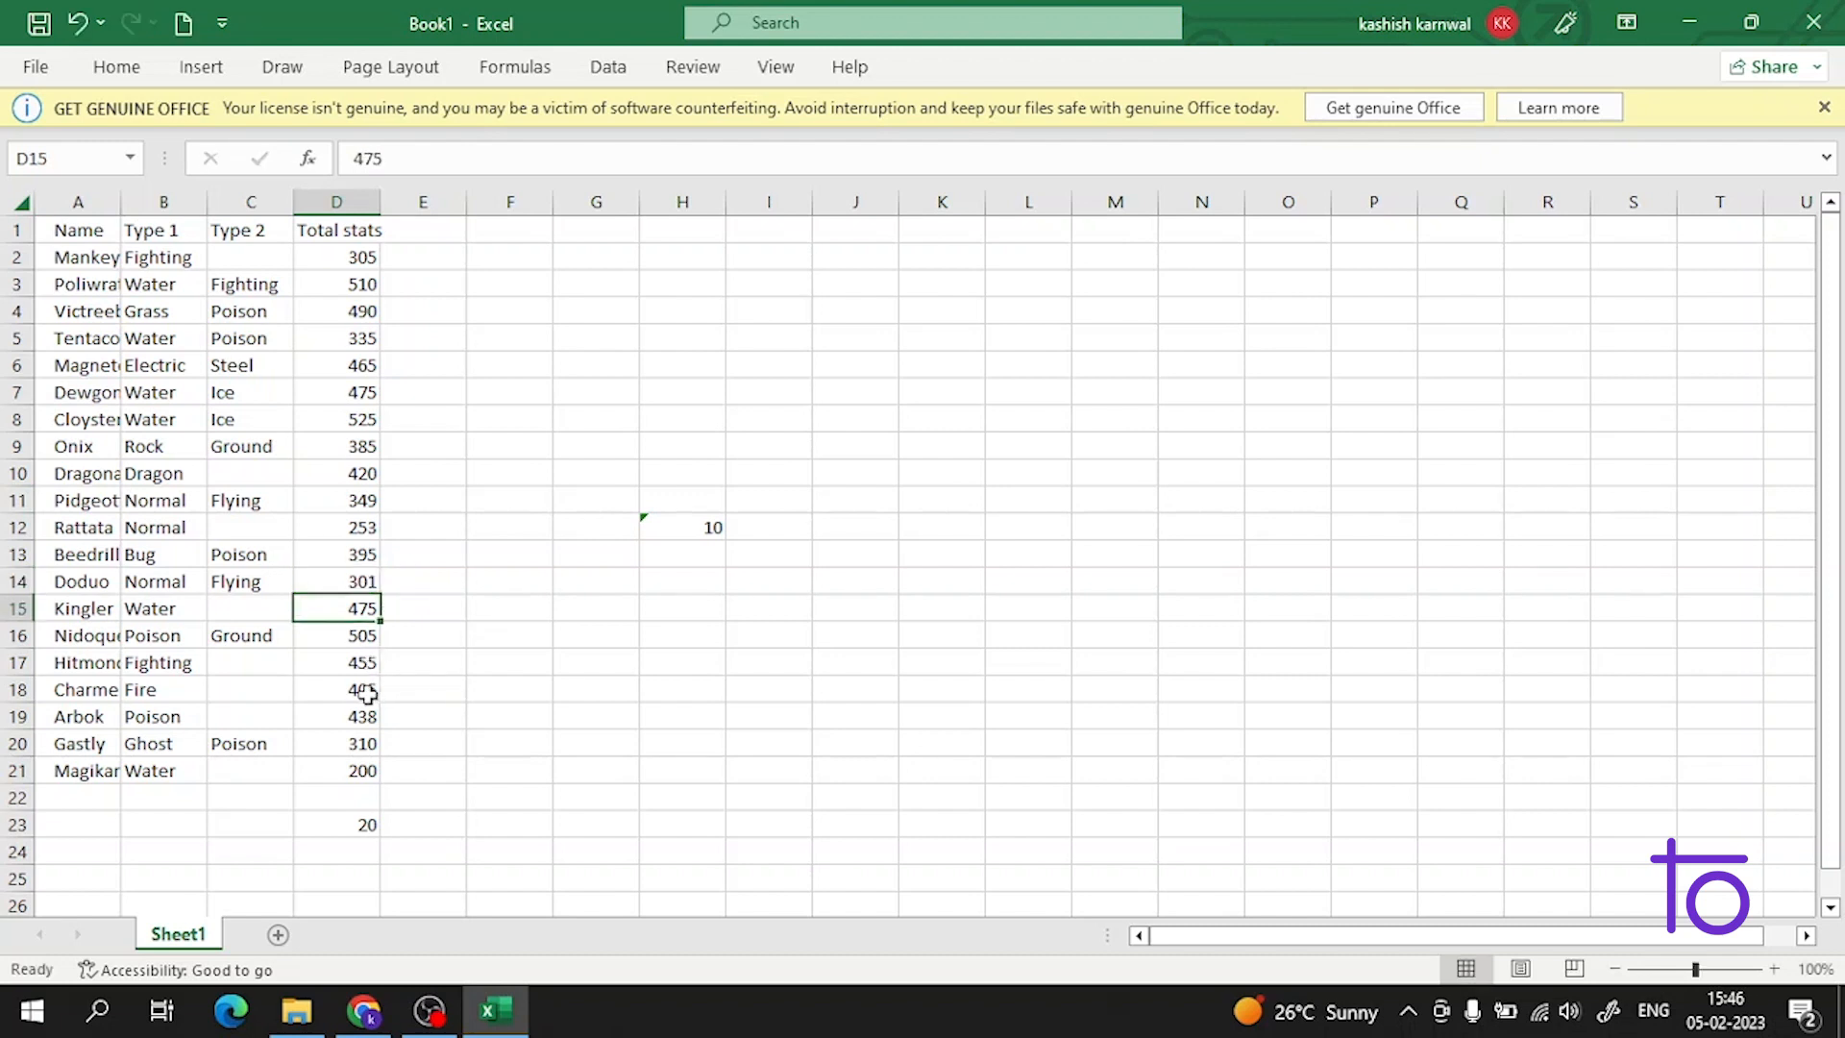
Step: Clear the Total stats value in cell D18 and check the COUNT result in D23
{"action": "double_click", "coordinate": [371, 691]}
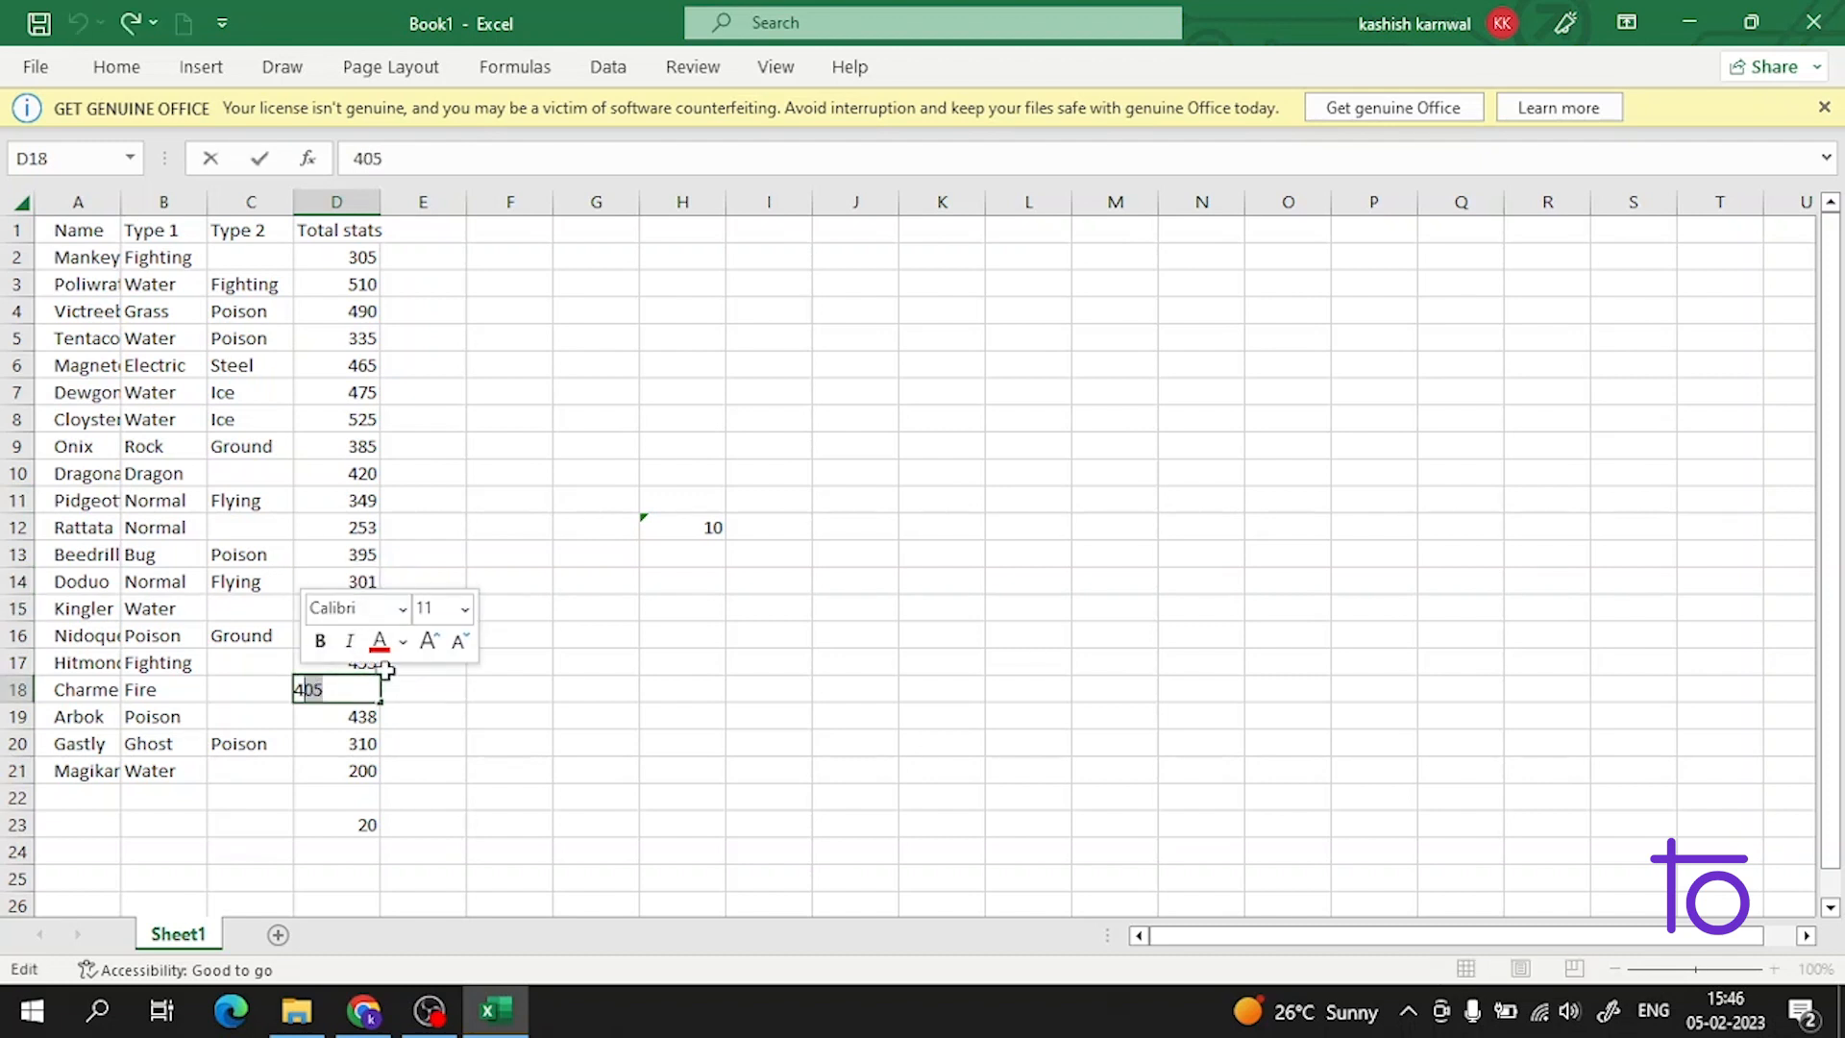
{"action": "key", "text": "BackSpace"}
{"action": "key", "text": "BackSpace"}
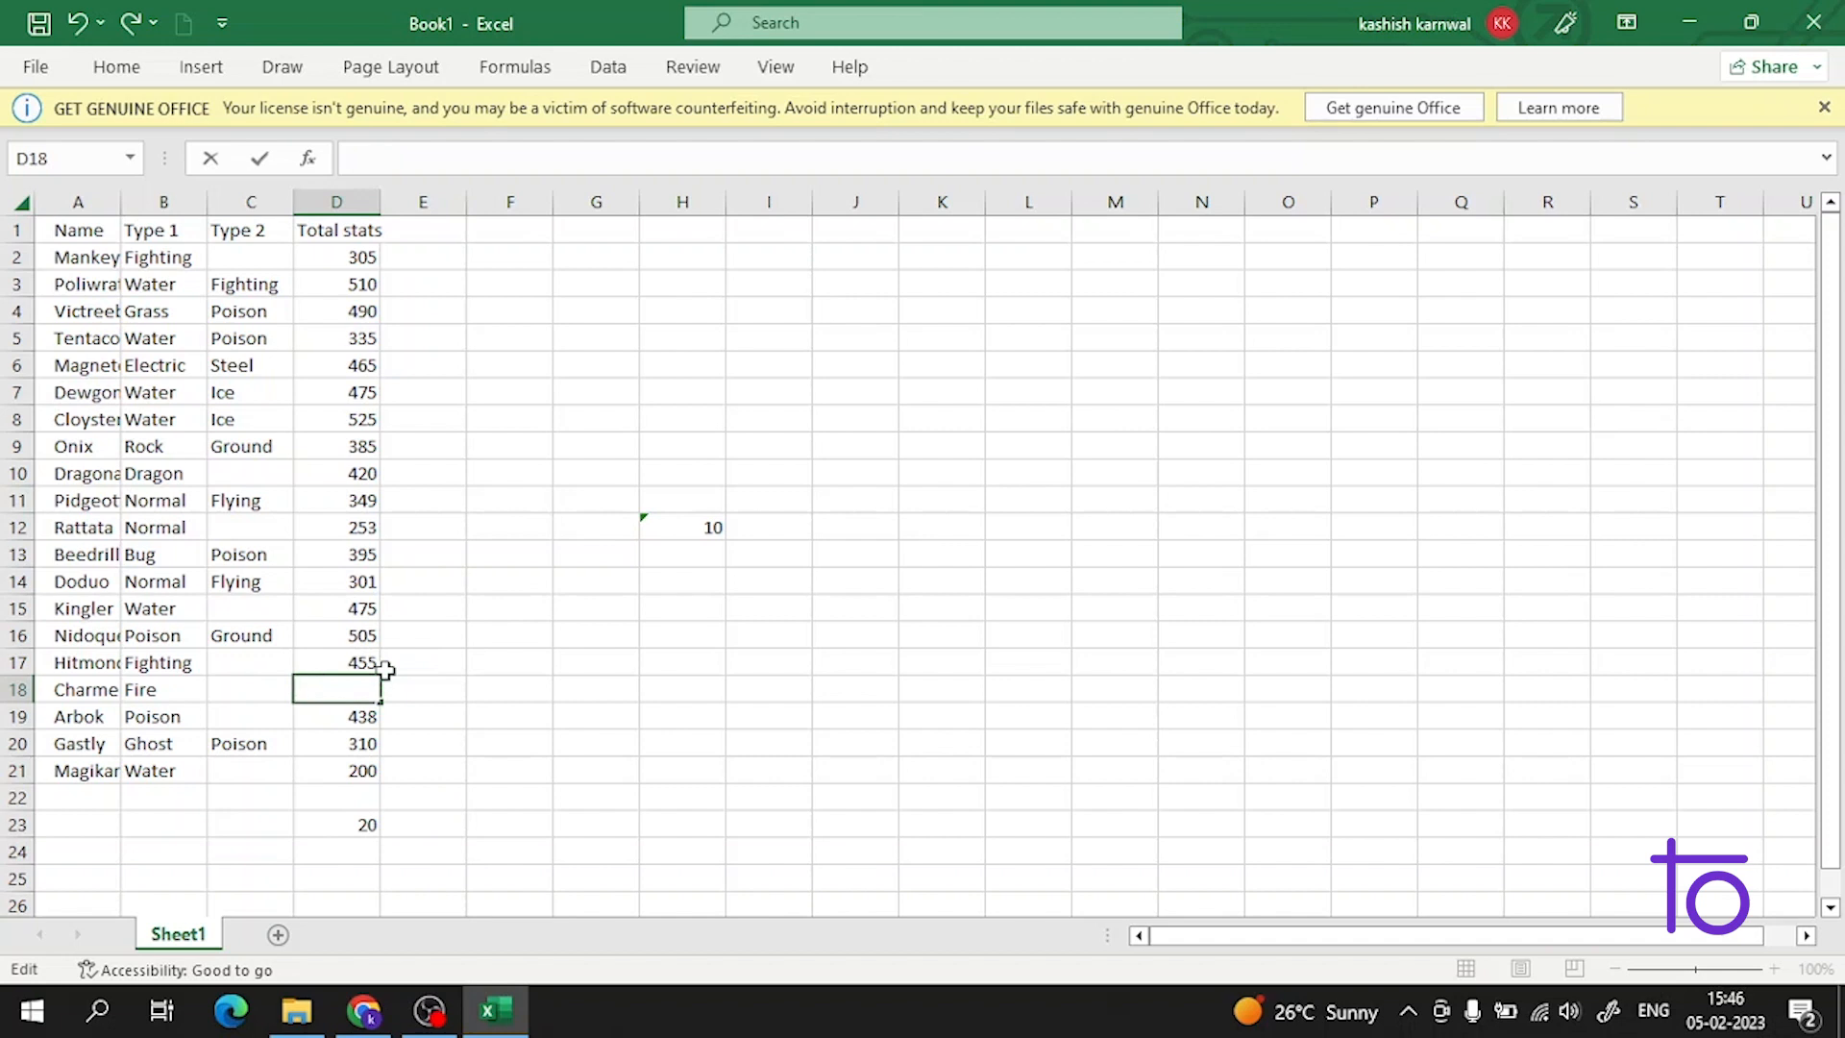
{"action": "key", "text": "Return"}
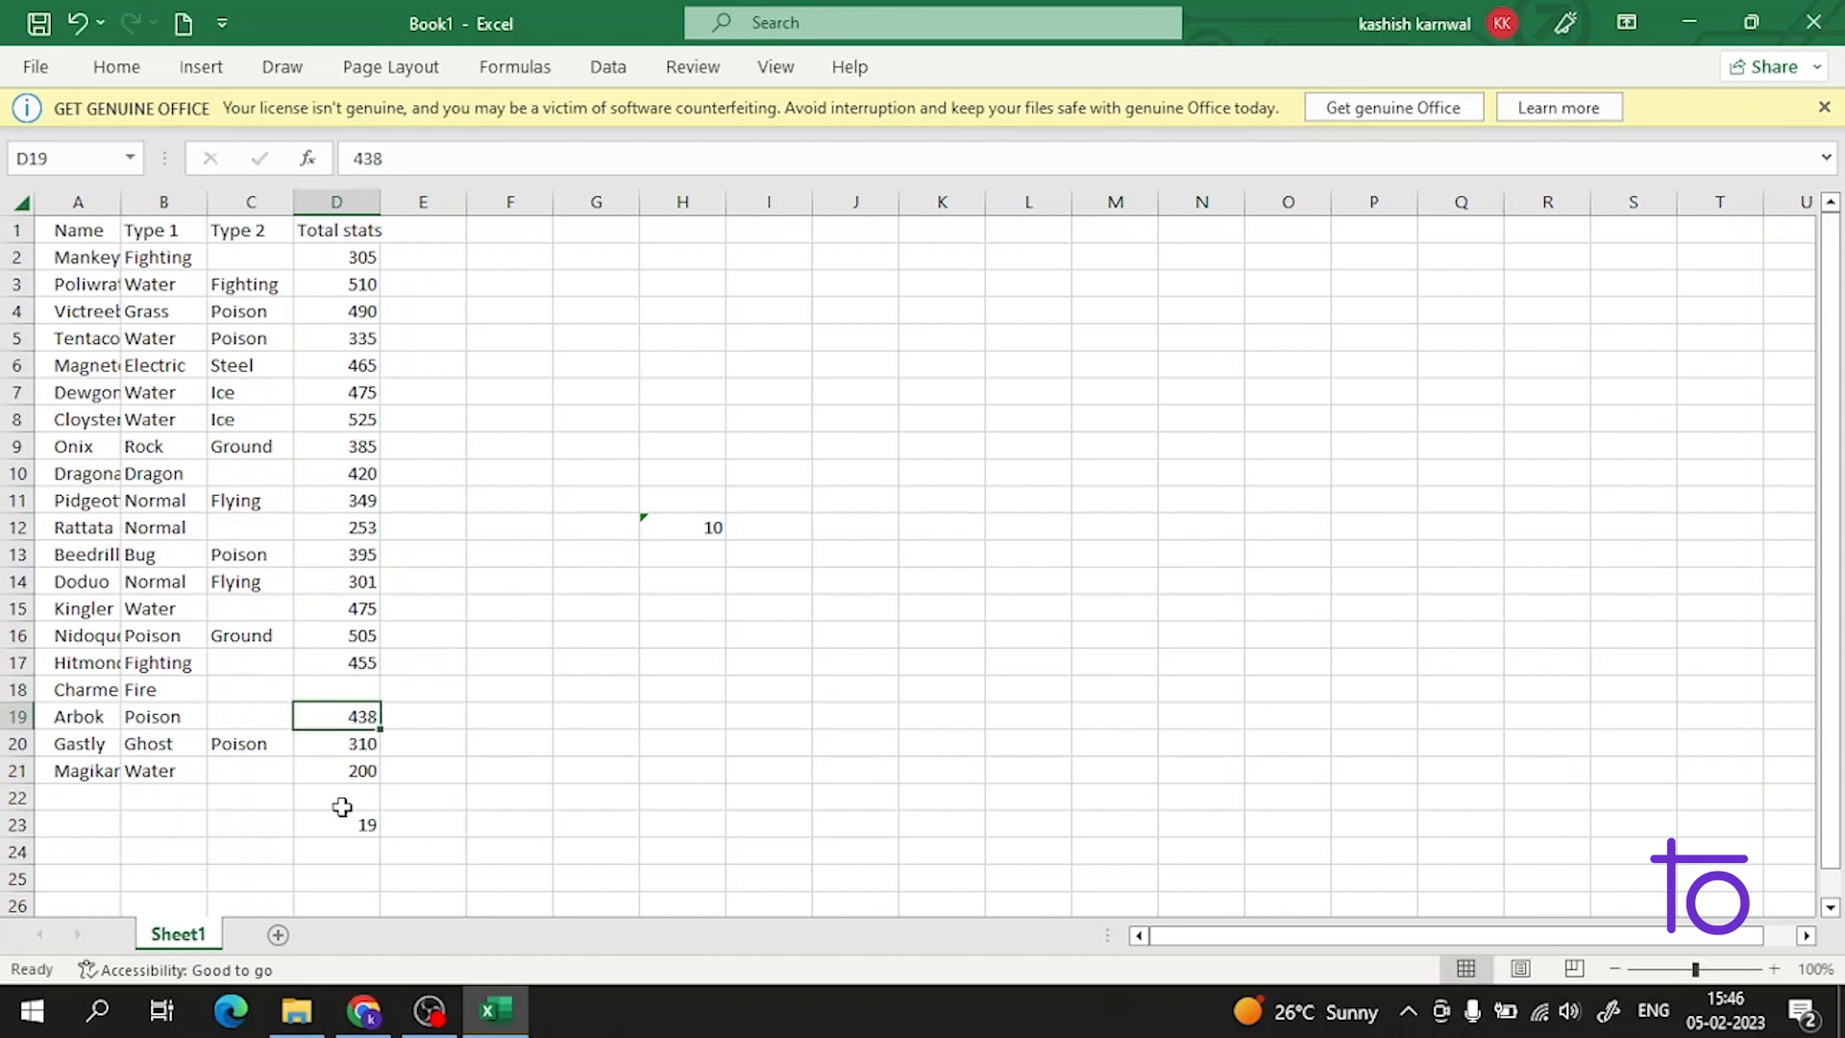
{"action": "left_click", "coordinate": [368, 827]}
{"action": "left_click", "coordinate": [362, 713]}
Step: Enter 178 as the Total stats value in cell D18
{"action": "left_click", "coordinate": [346, 690]}
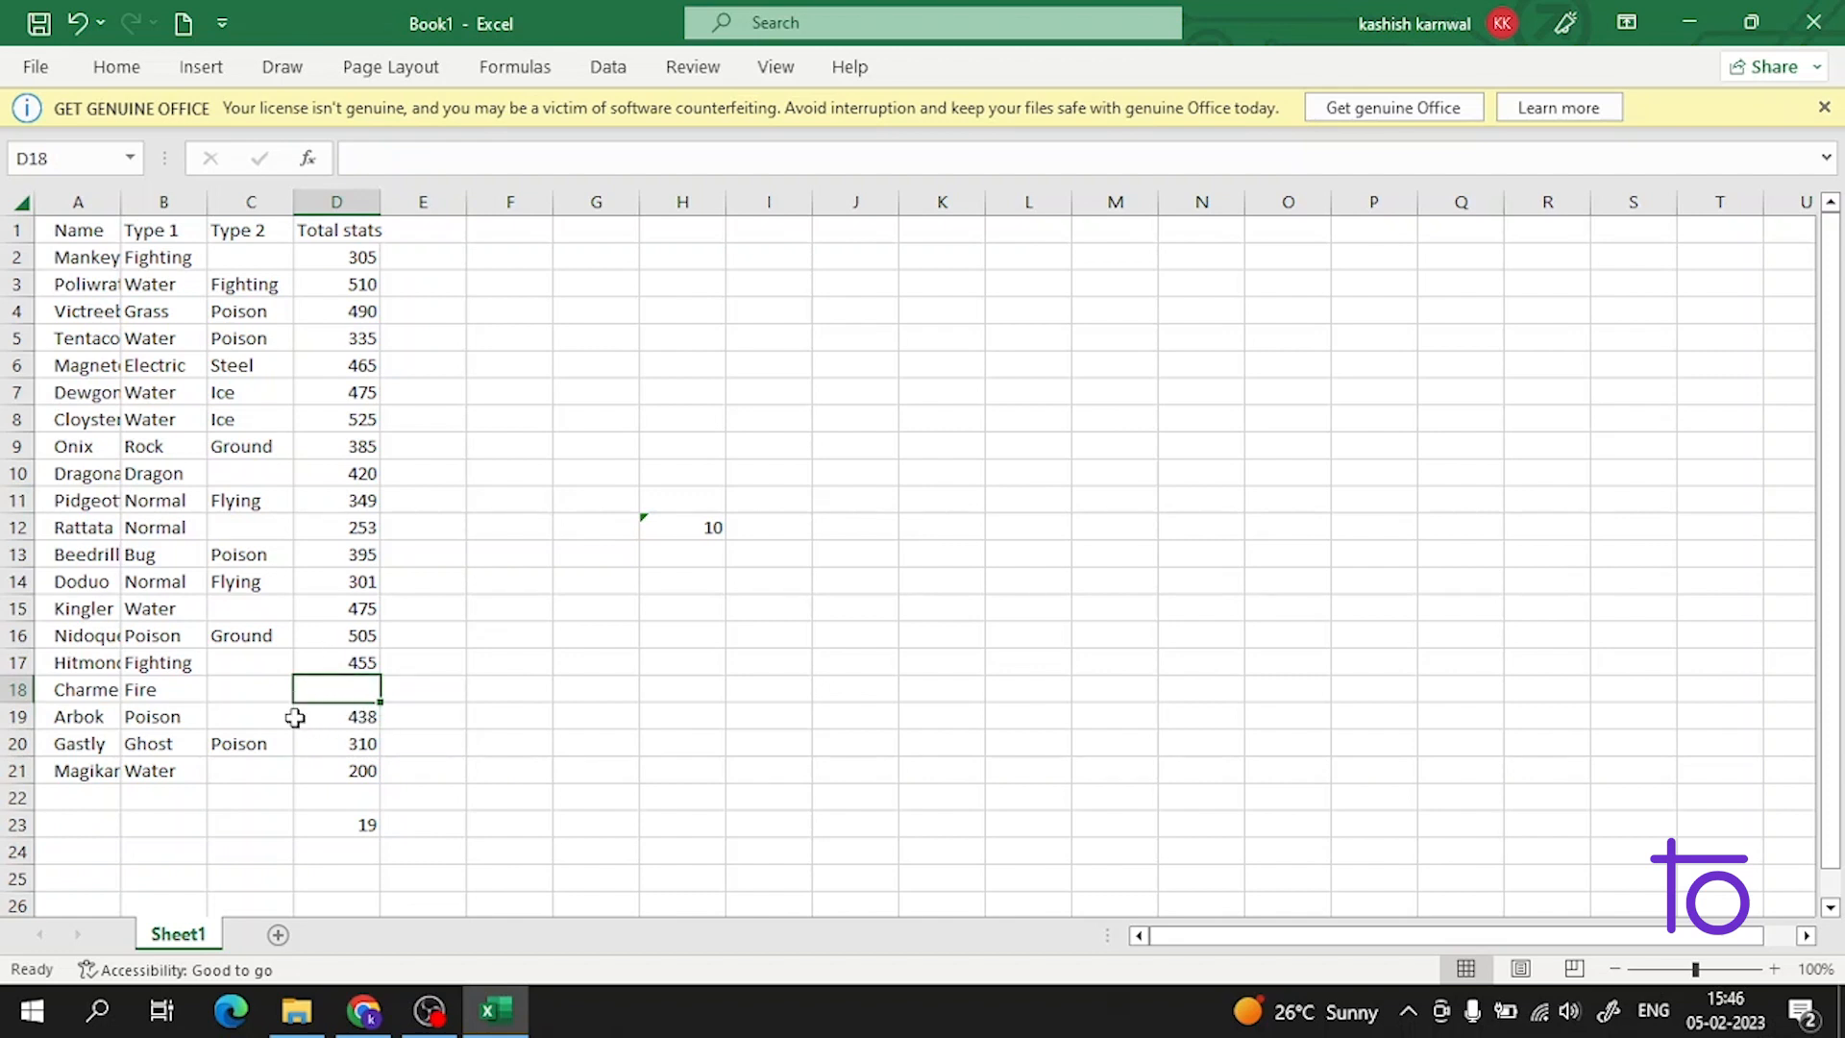
{"action": "double_click", "coordinate": [336, 689]}
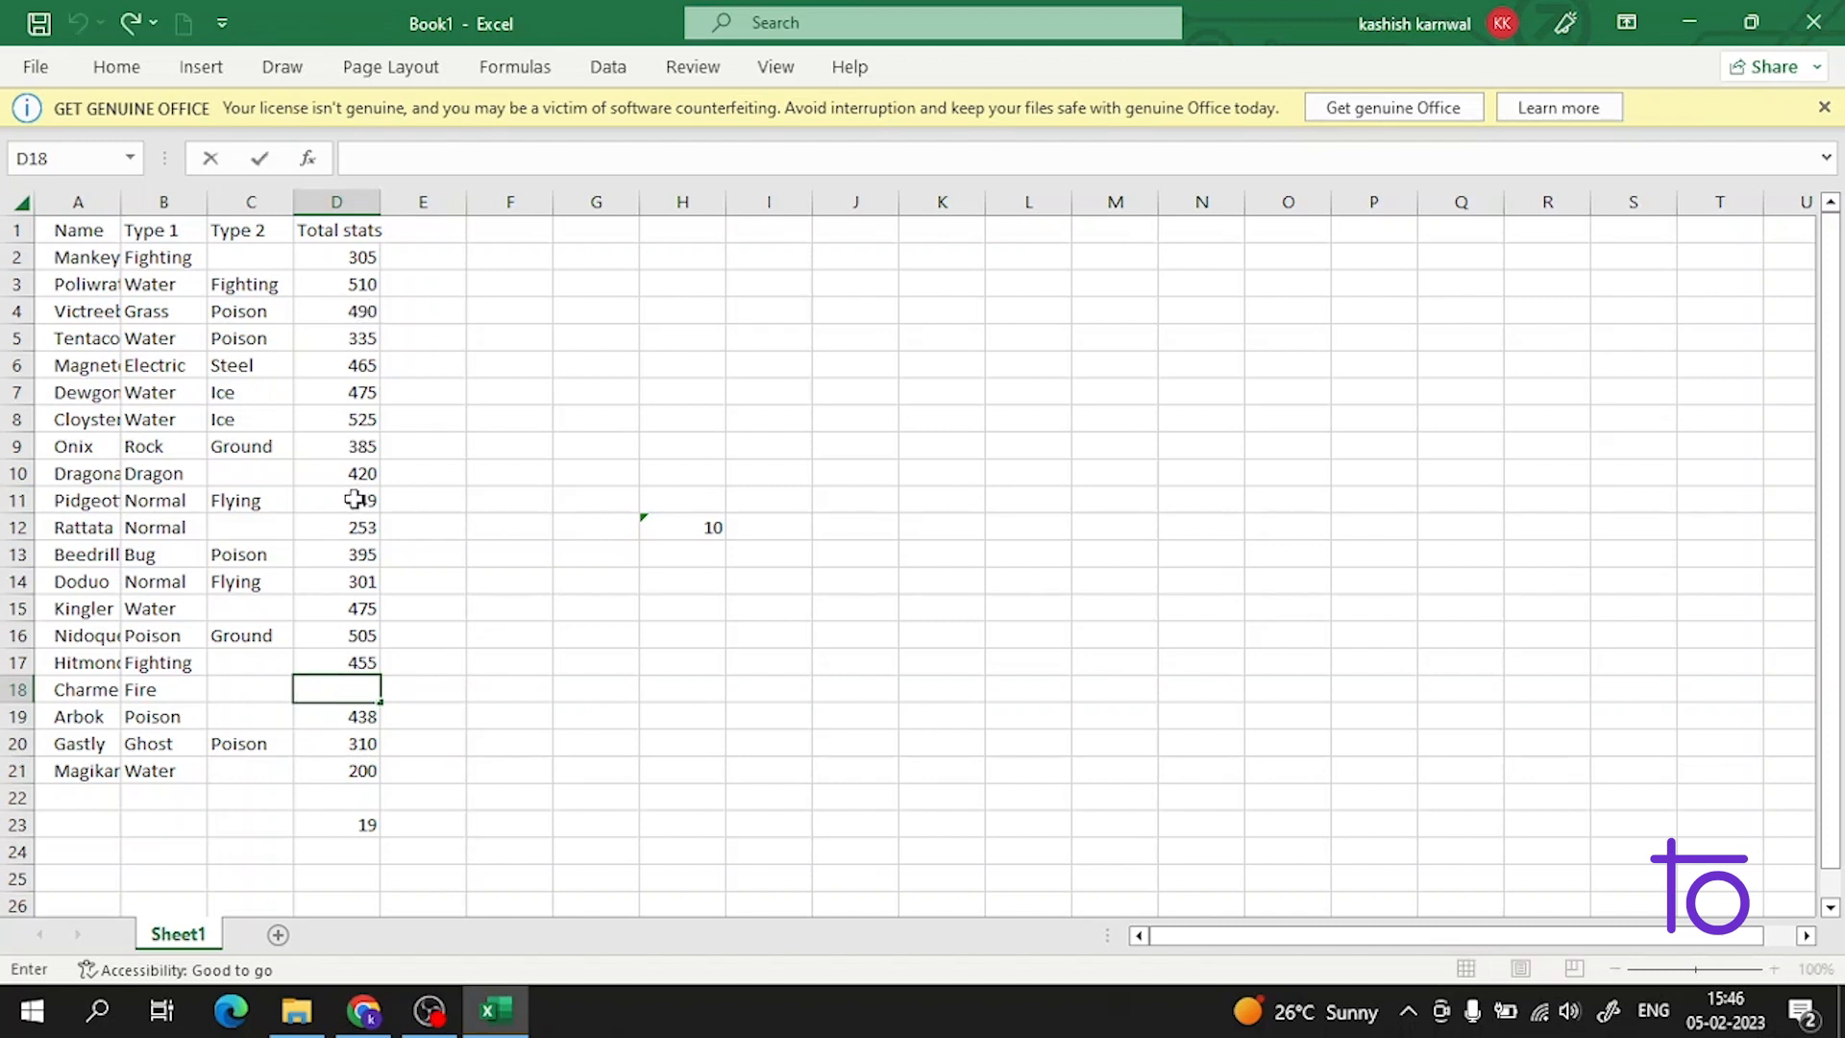
{"action": "type", "text": "178"}
{"action": "left_click", "coordinate": [410, 338]}
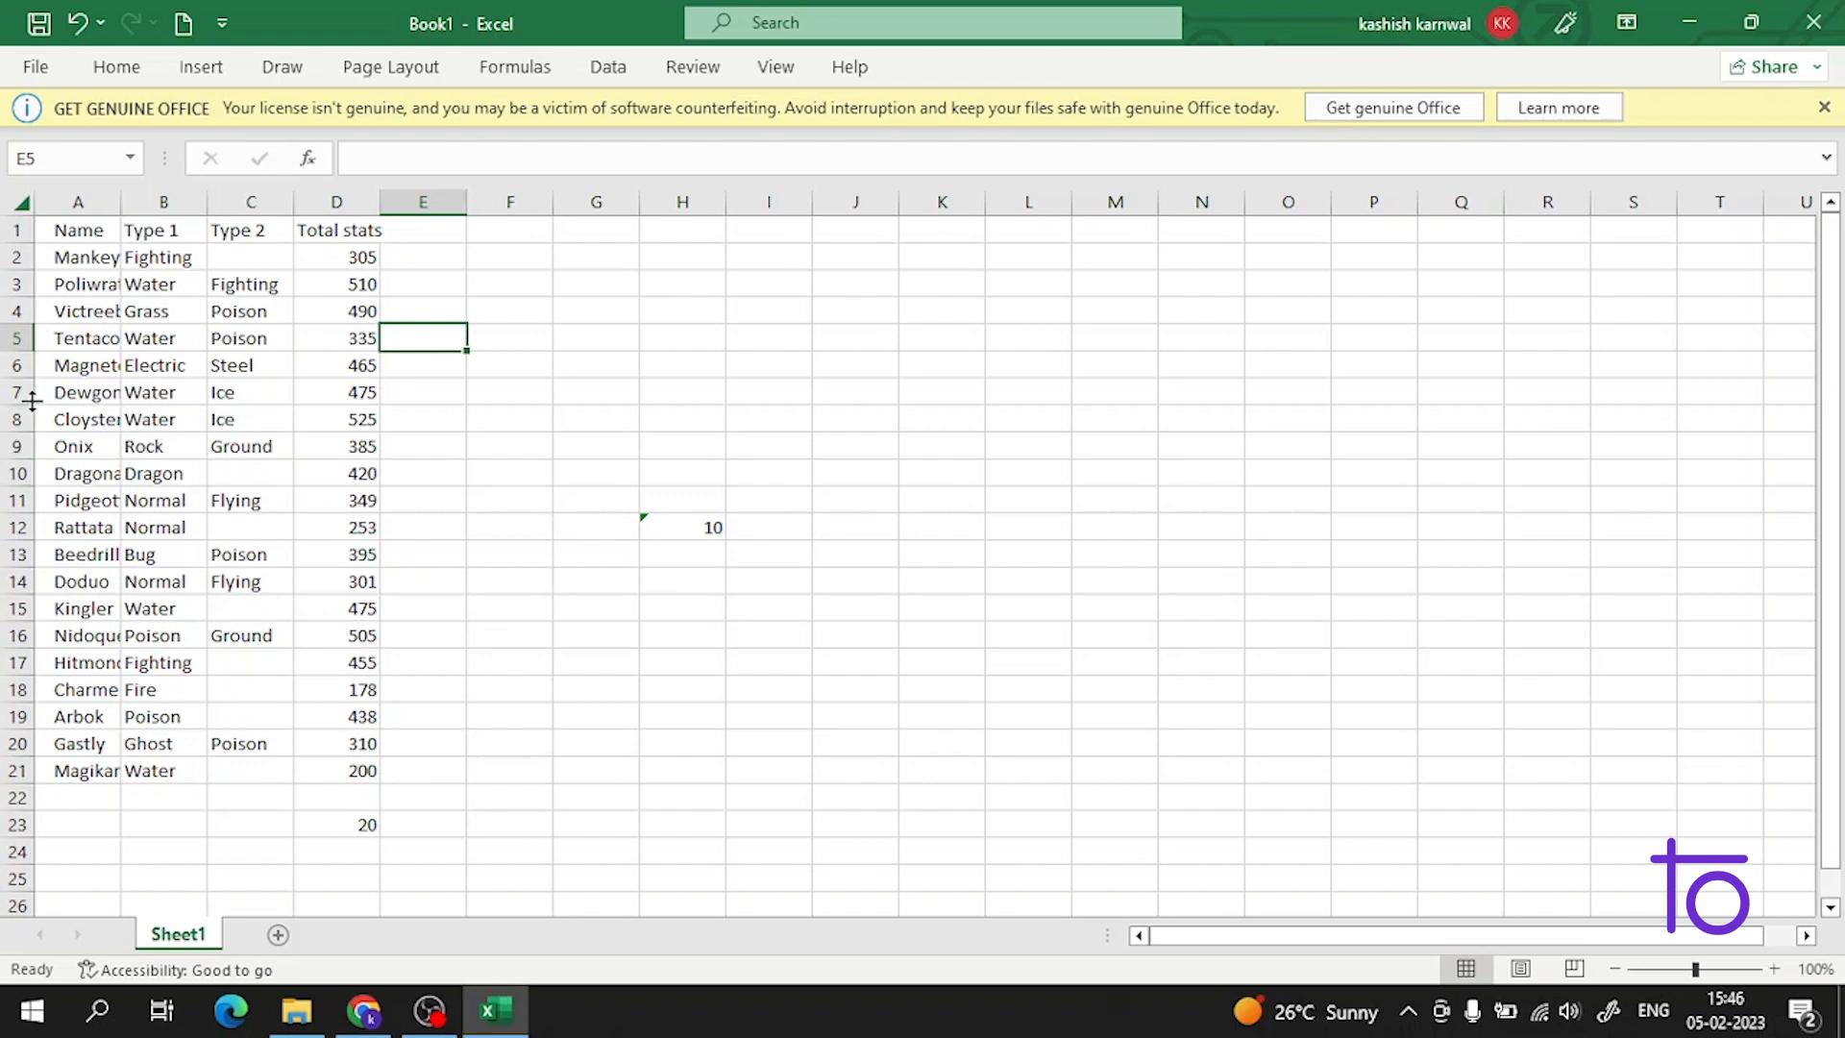
Step: Enter a COUNT formula in cell A23 over the names in A2:A20 and review the range it references
{"action": "left_click", "coordinate": [84, 258]}
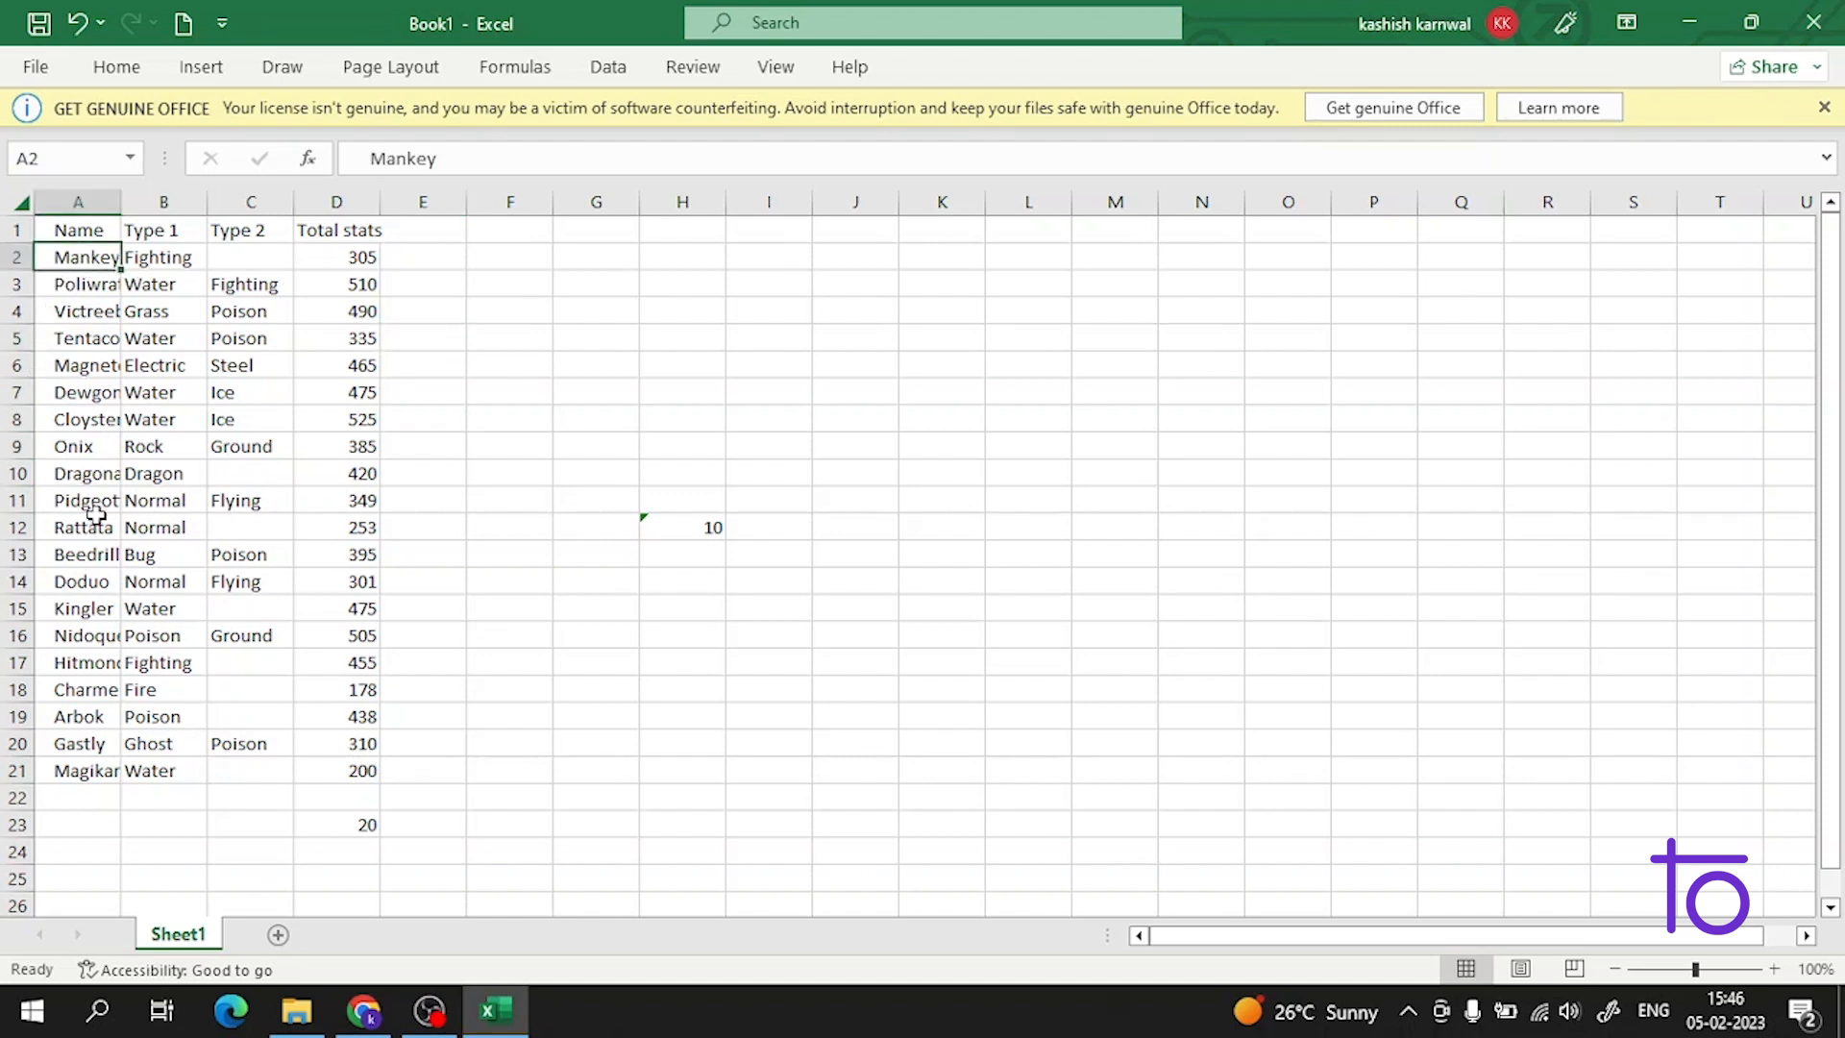
{"action": "left_click", "coordinate": [100, 830]}
{"action": "type", "text": "="}
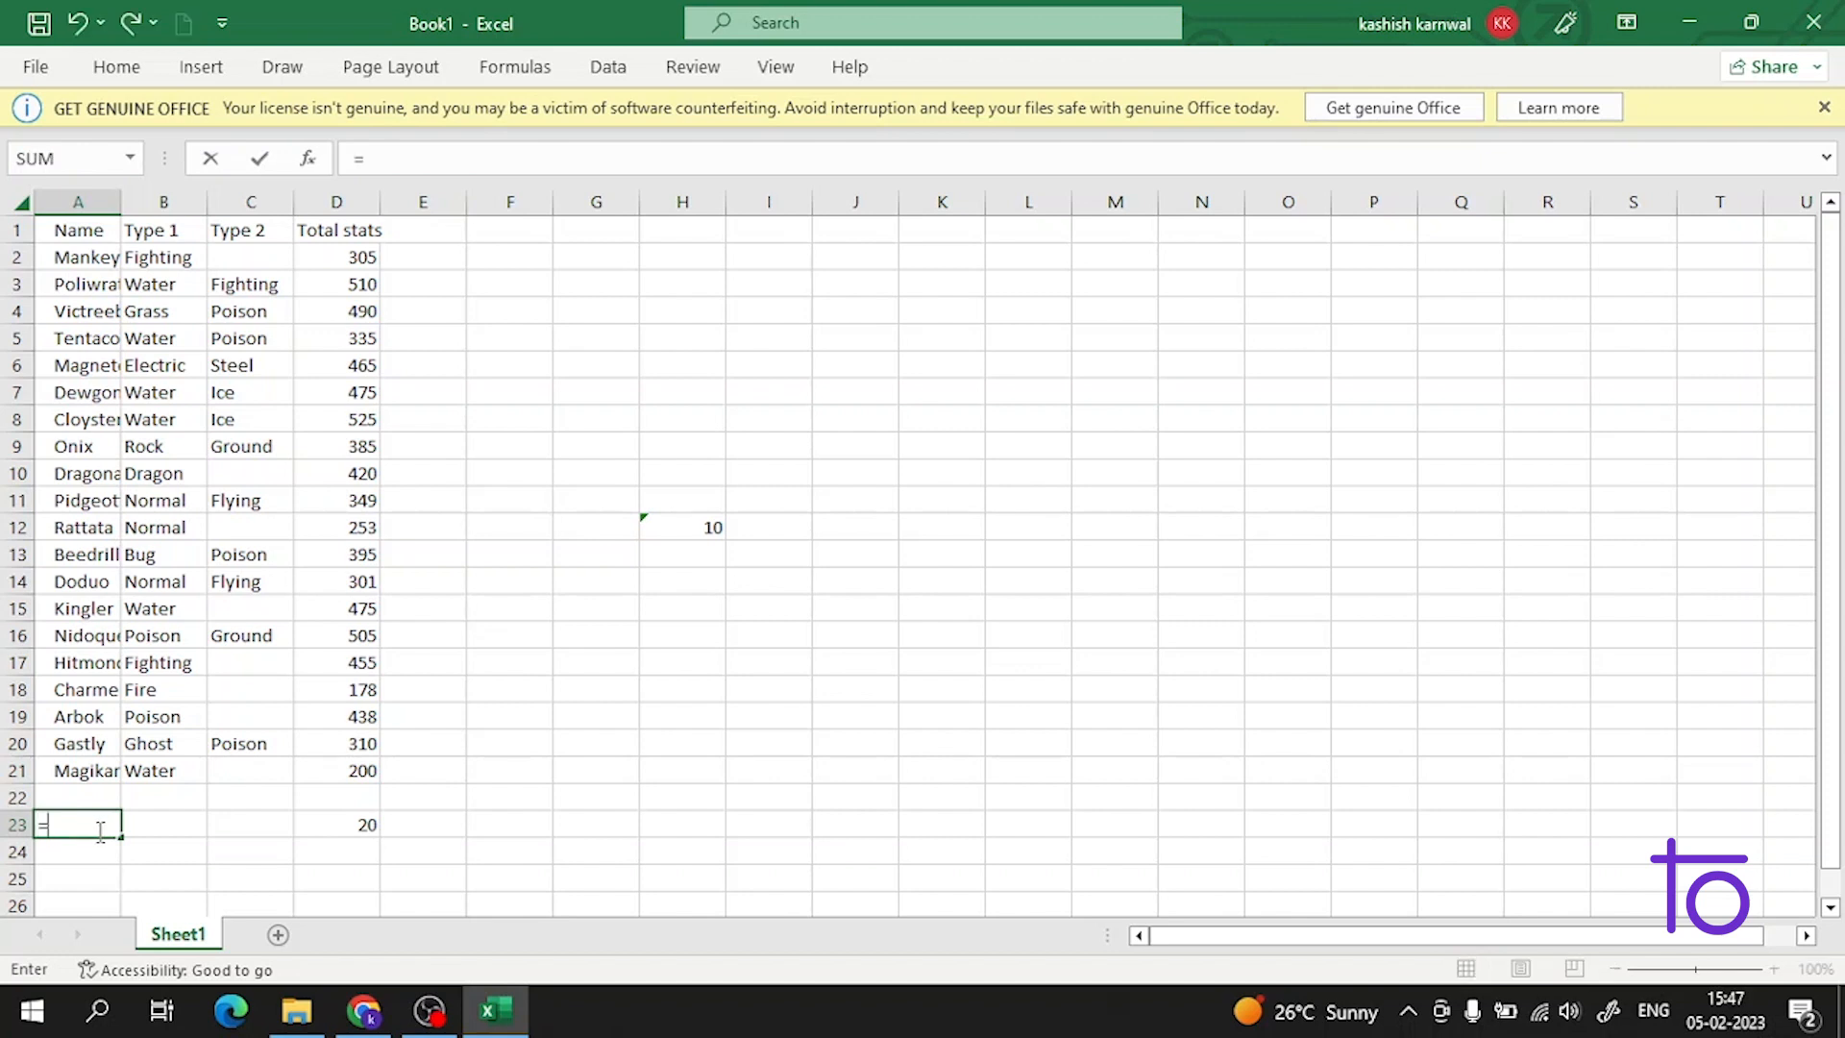
{"action": "type", "text": "cou"}
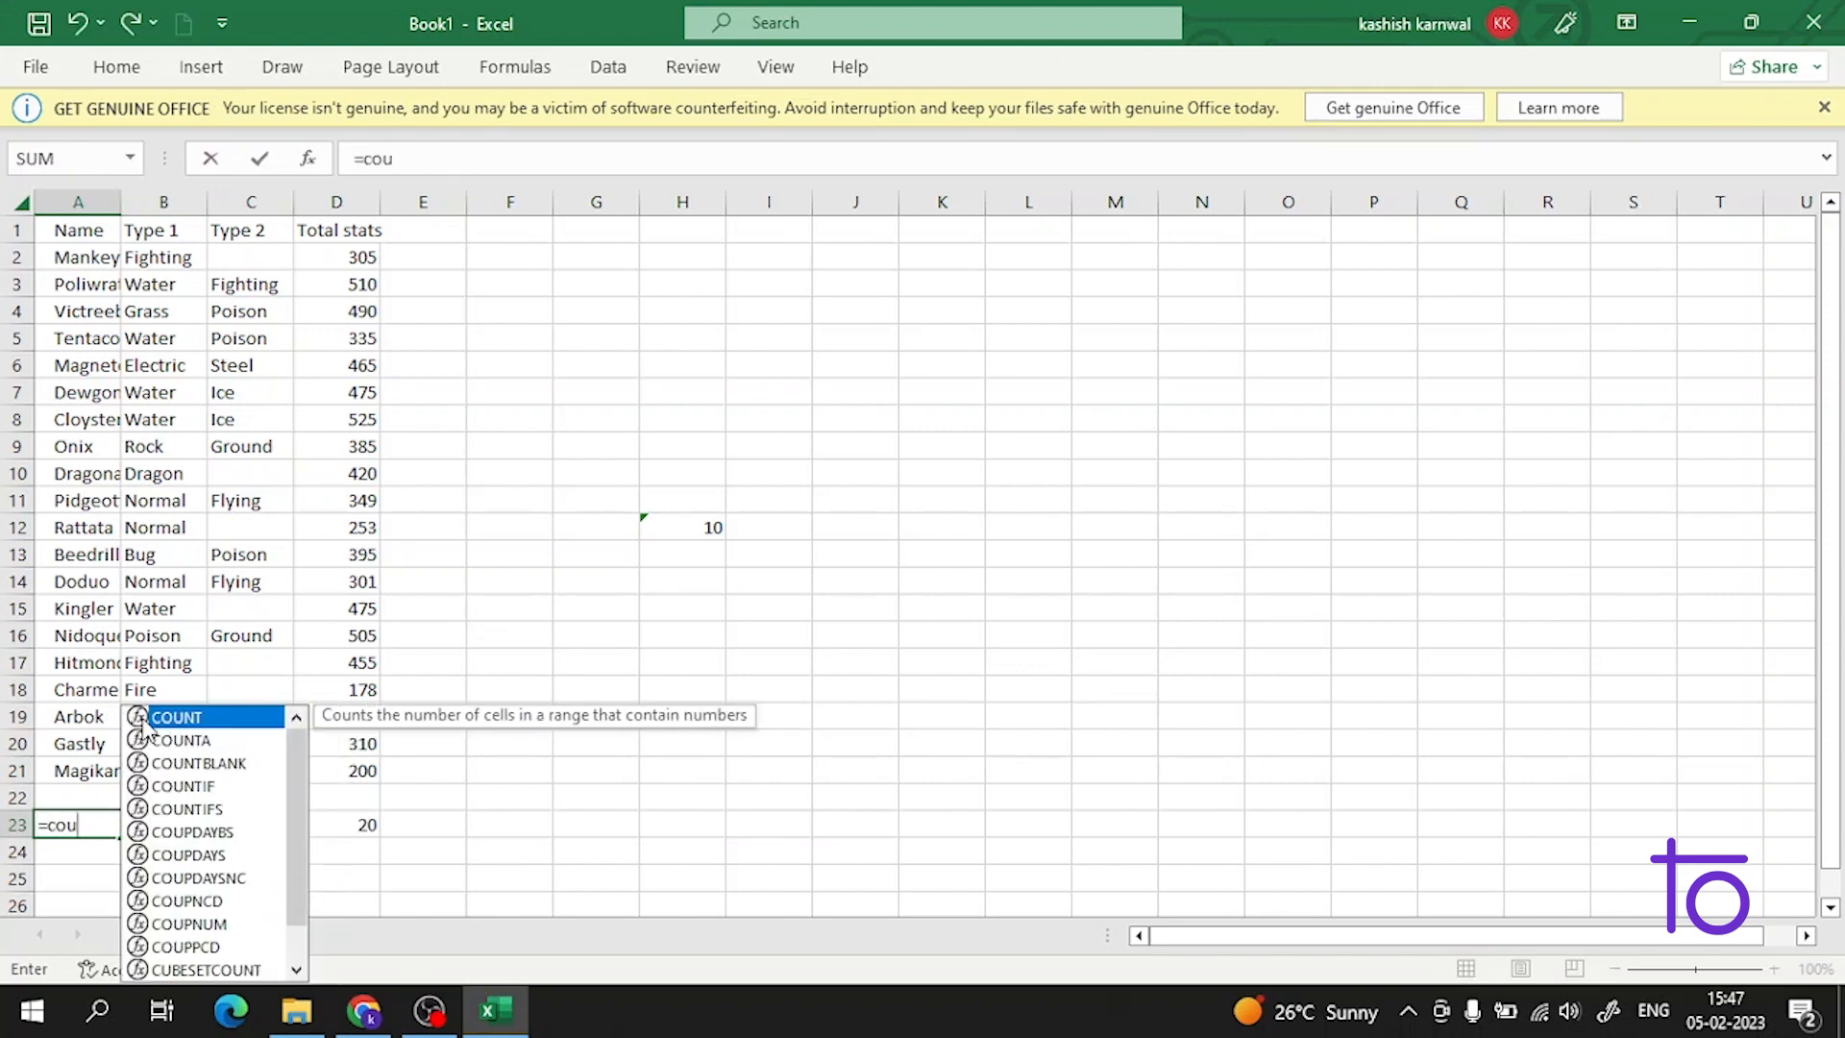
{"action": "double_click", "coordinate": [142, 719]}
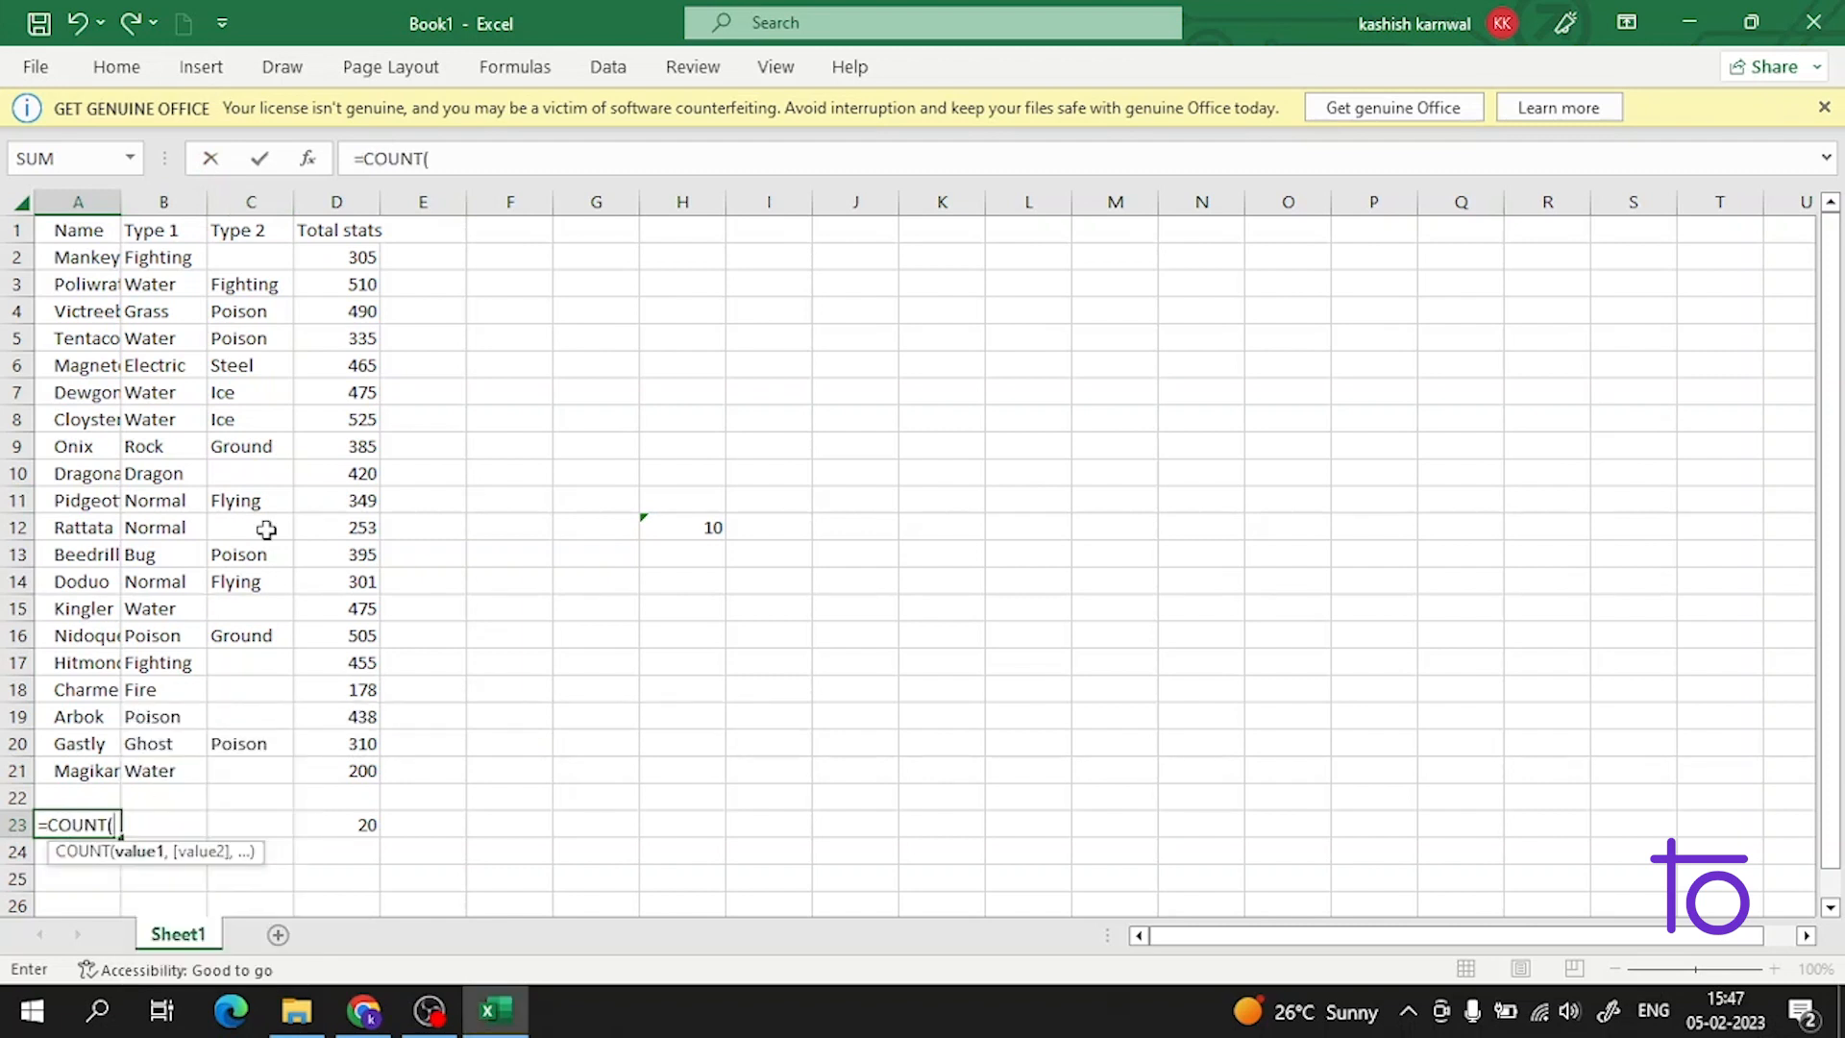
{"action": "left_click_drag", "start_coordinate": [67, 258], "coordinate": [5, 743]}
{"action": "key", "text": "Return"}
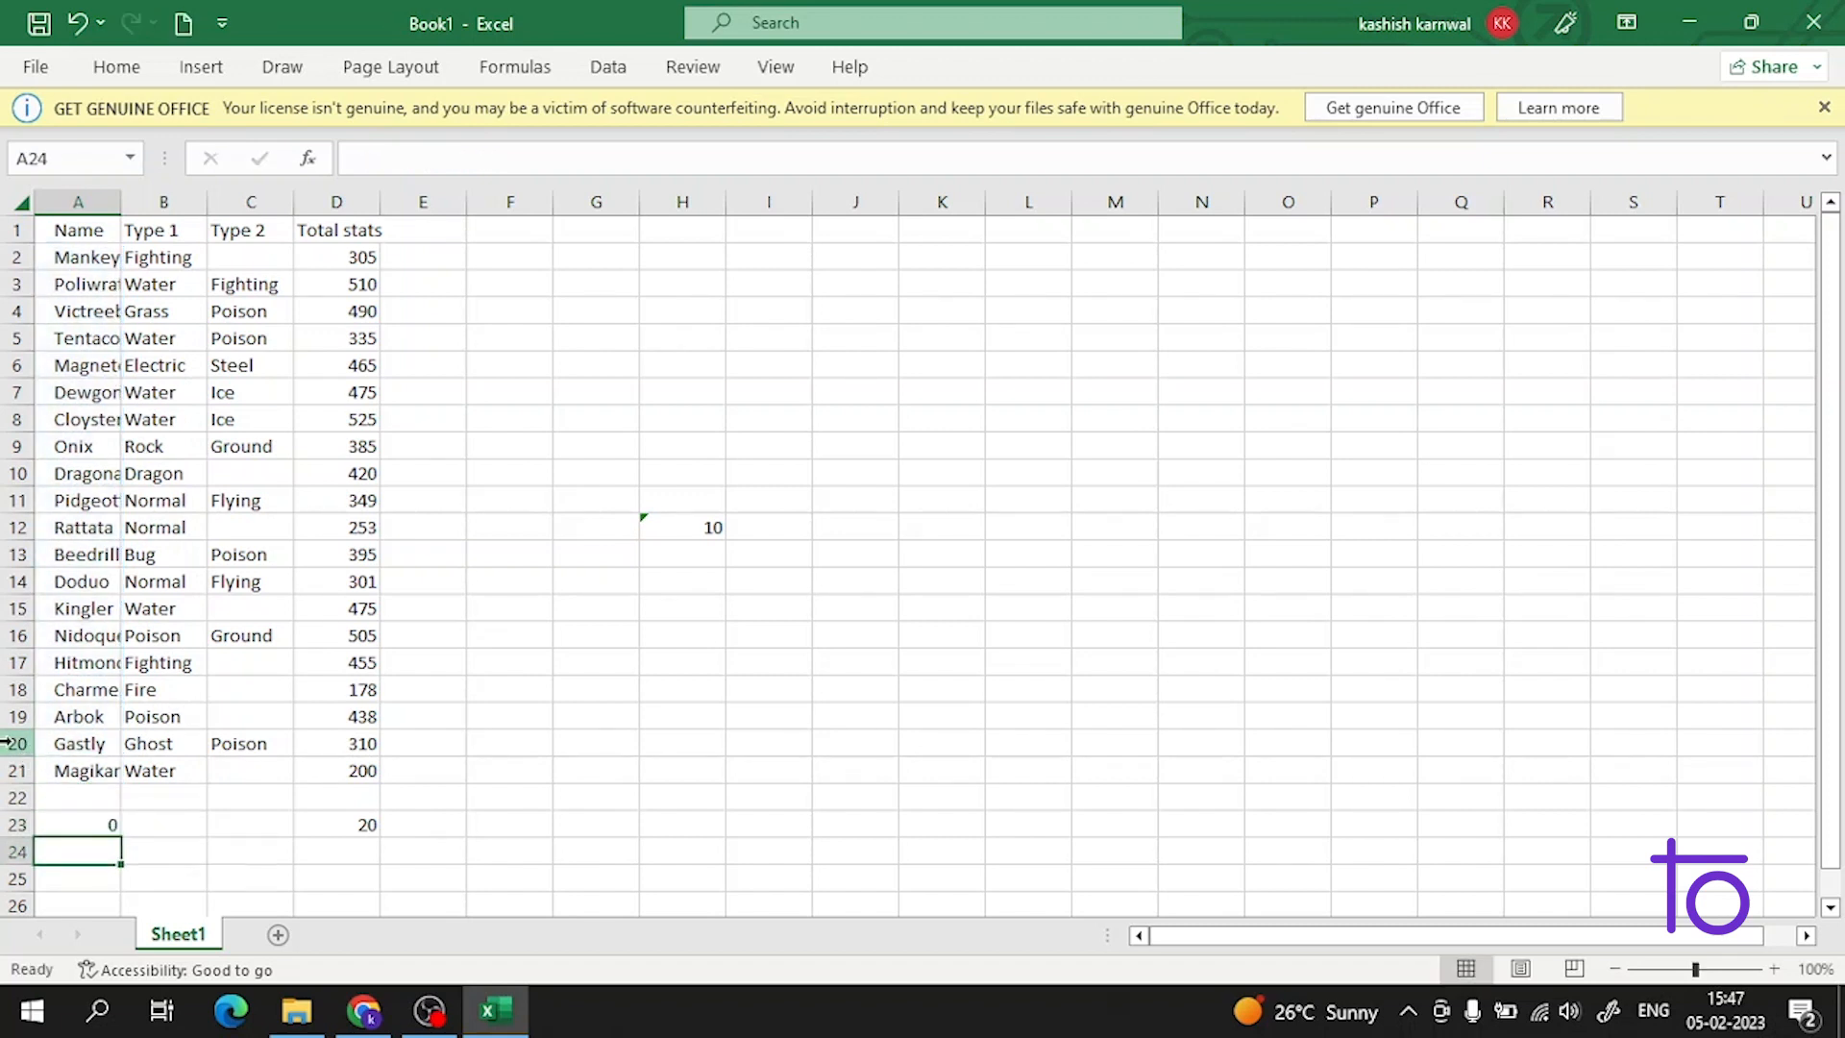
{"action": "left_click", "coordinate": [100, 825]}
{"action": "double_click", "coordinate": [100, 825]}
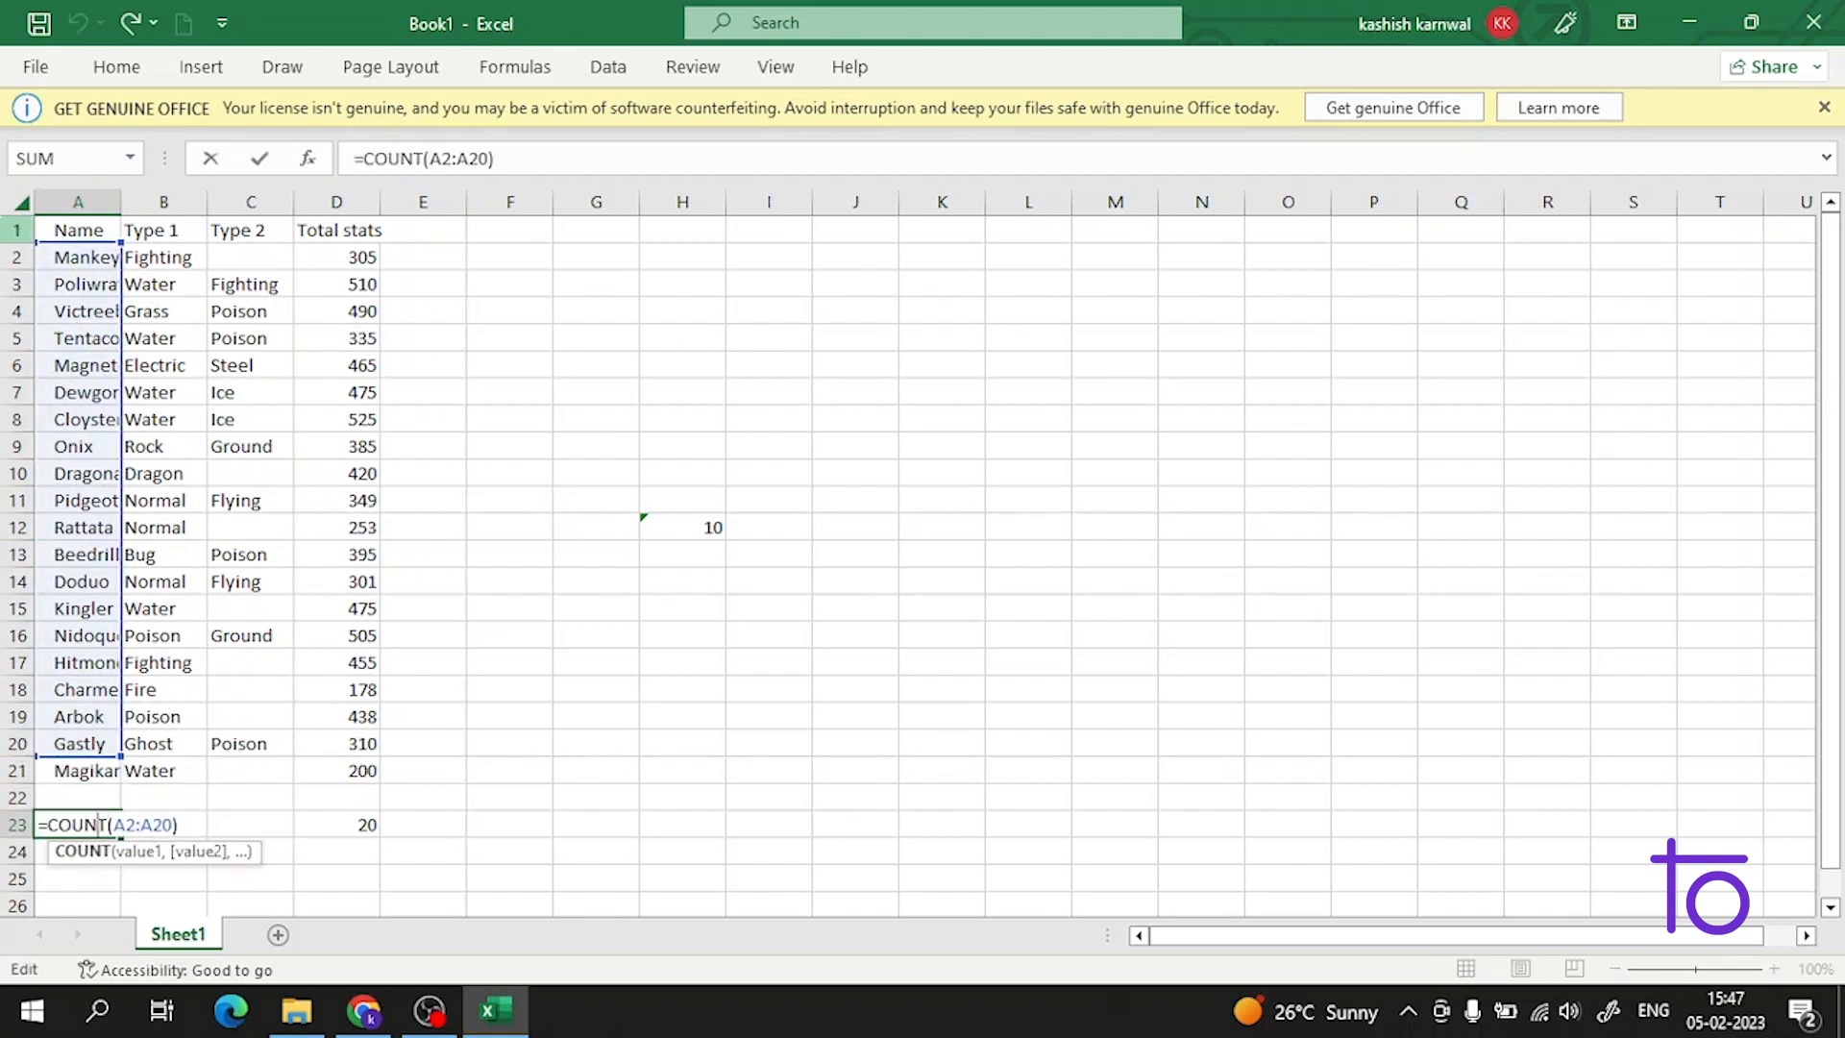
{"action": "left_click", "coordinate": [219, 773]}
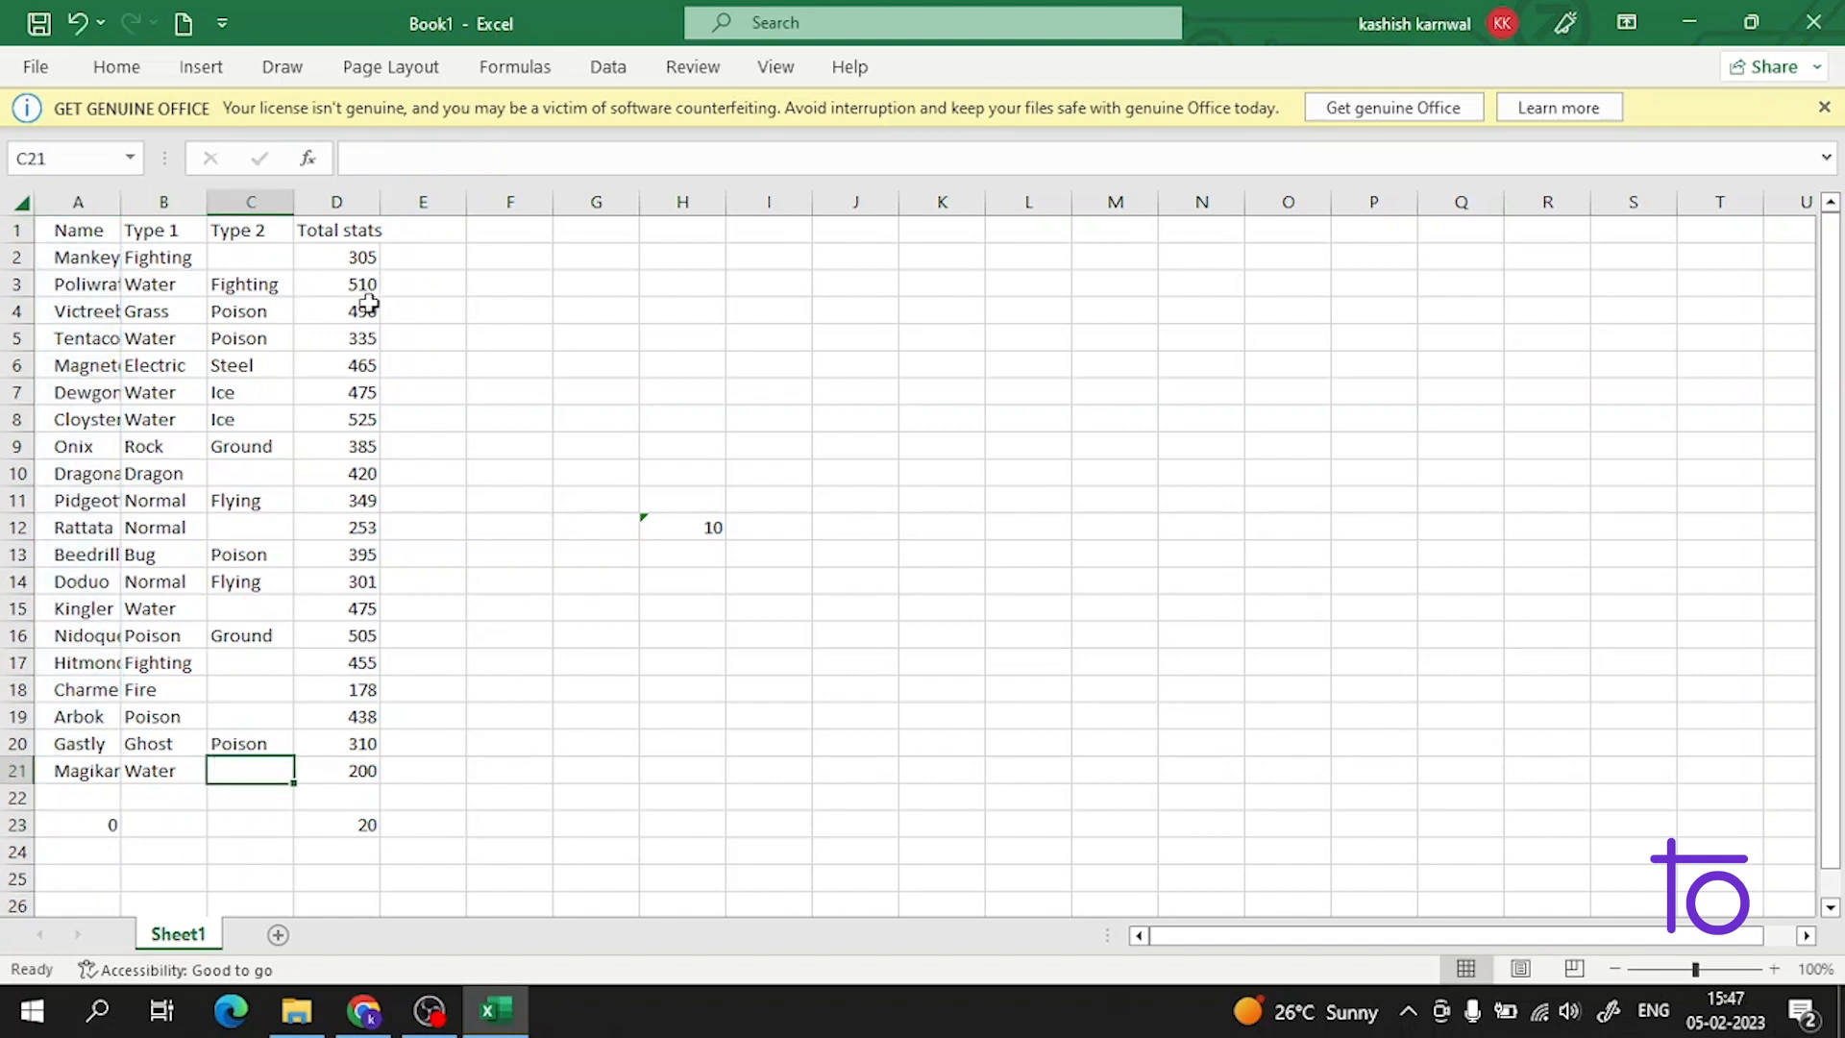
Step: Enter a COUNT formula in cell B23 over the Type 1 entries in B2:B21
{"action": "left_click", "coordinate": [166, 256]}
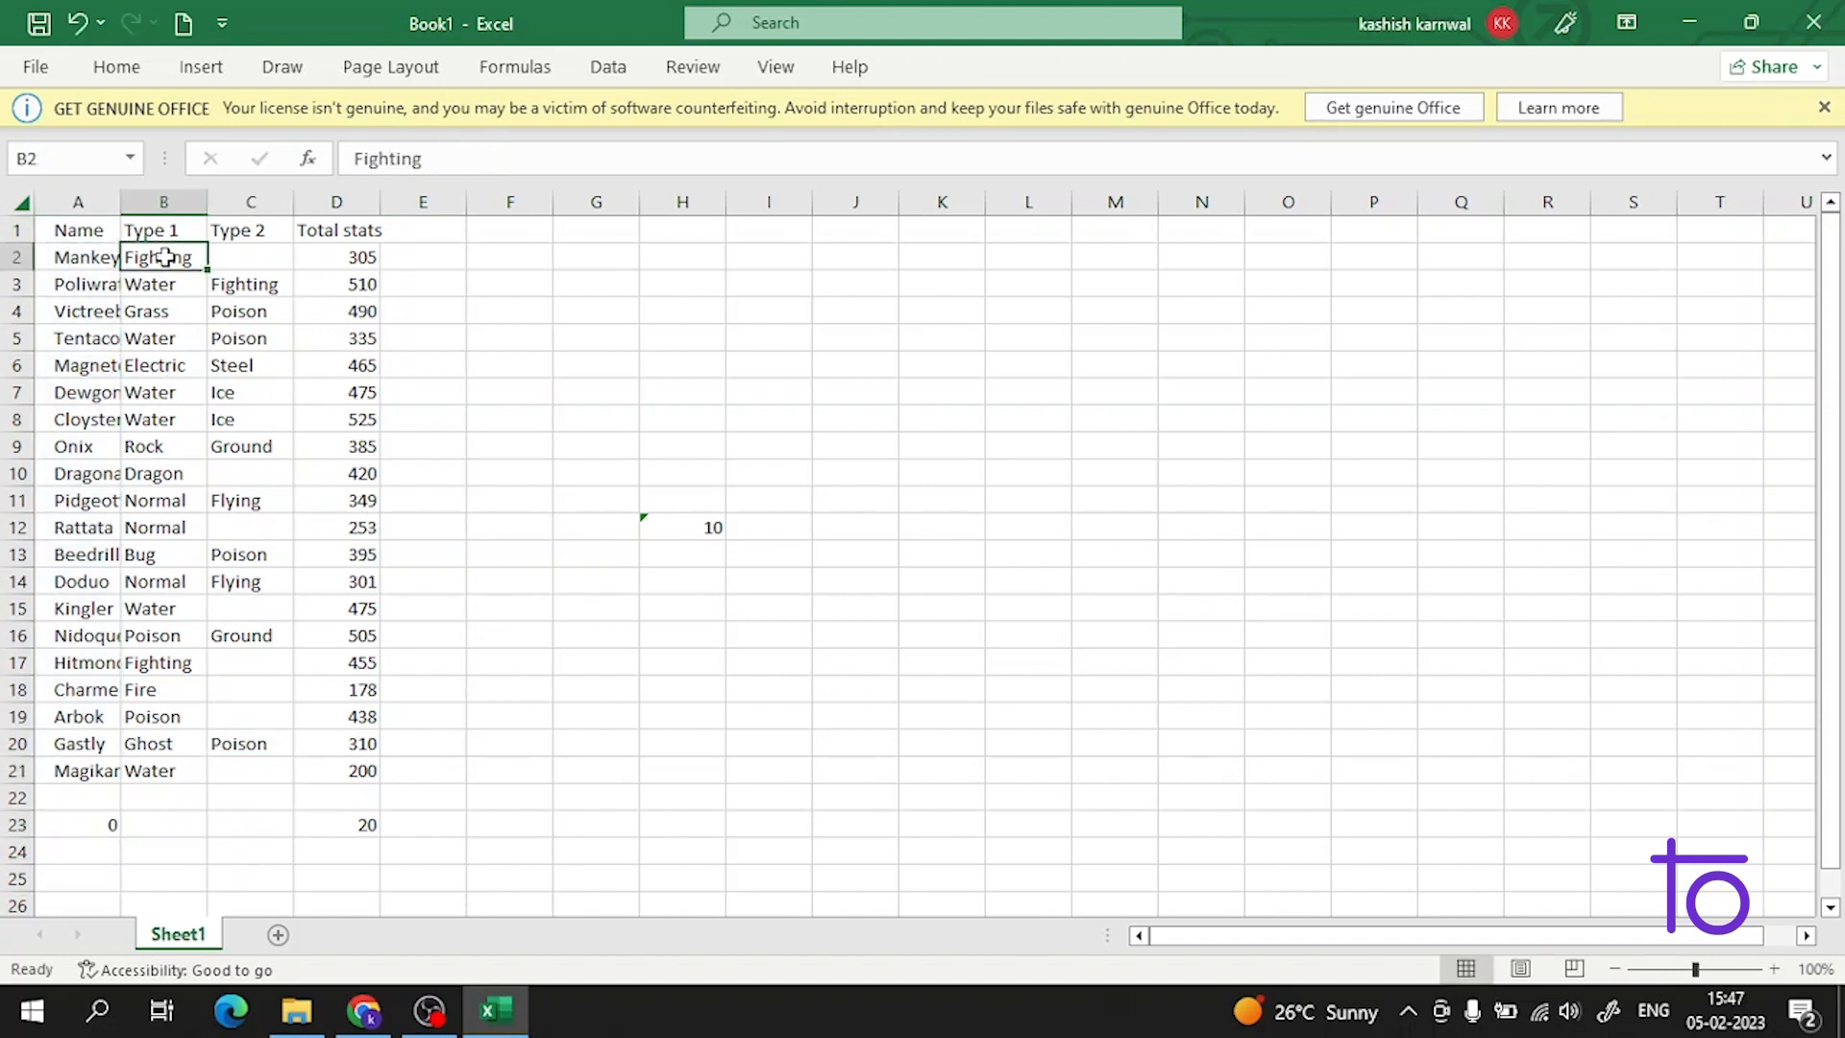
{"action": "double_click", "coordinate": [143, 826]}
{"action": "type", "text": "="}
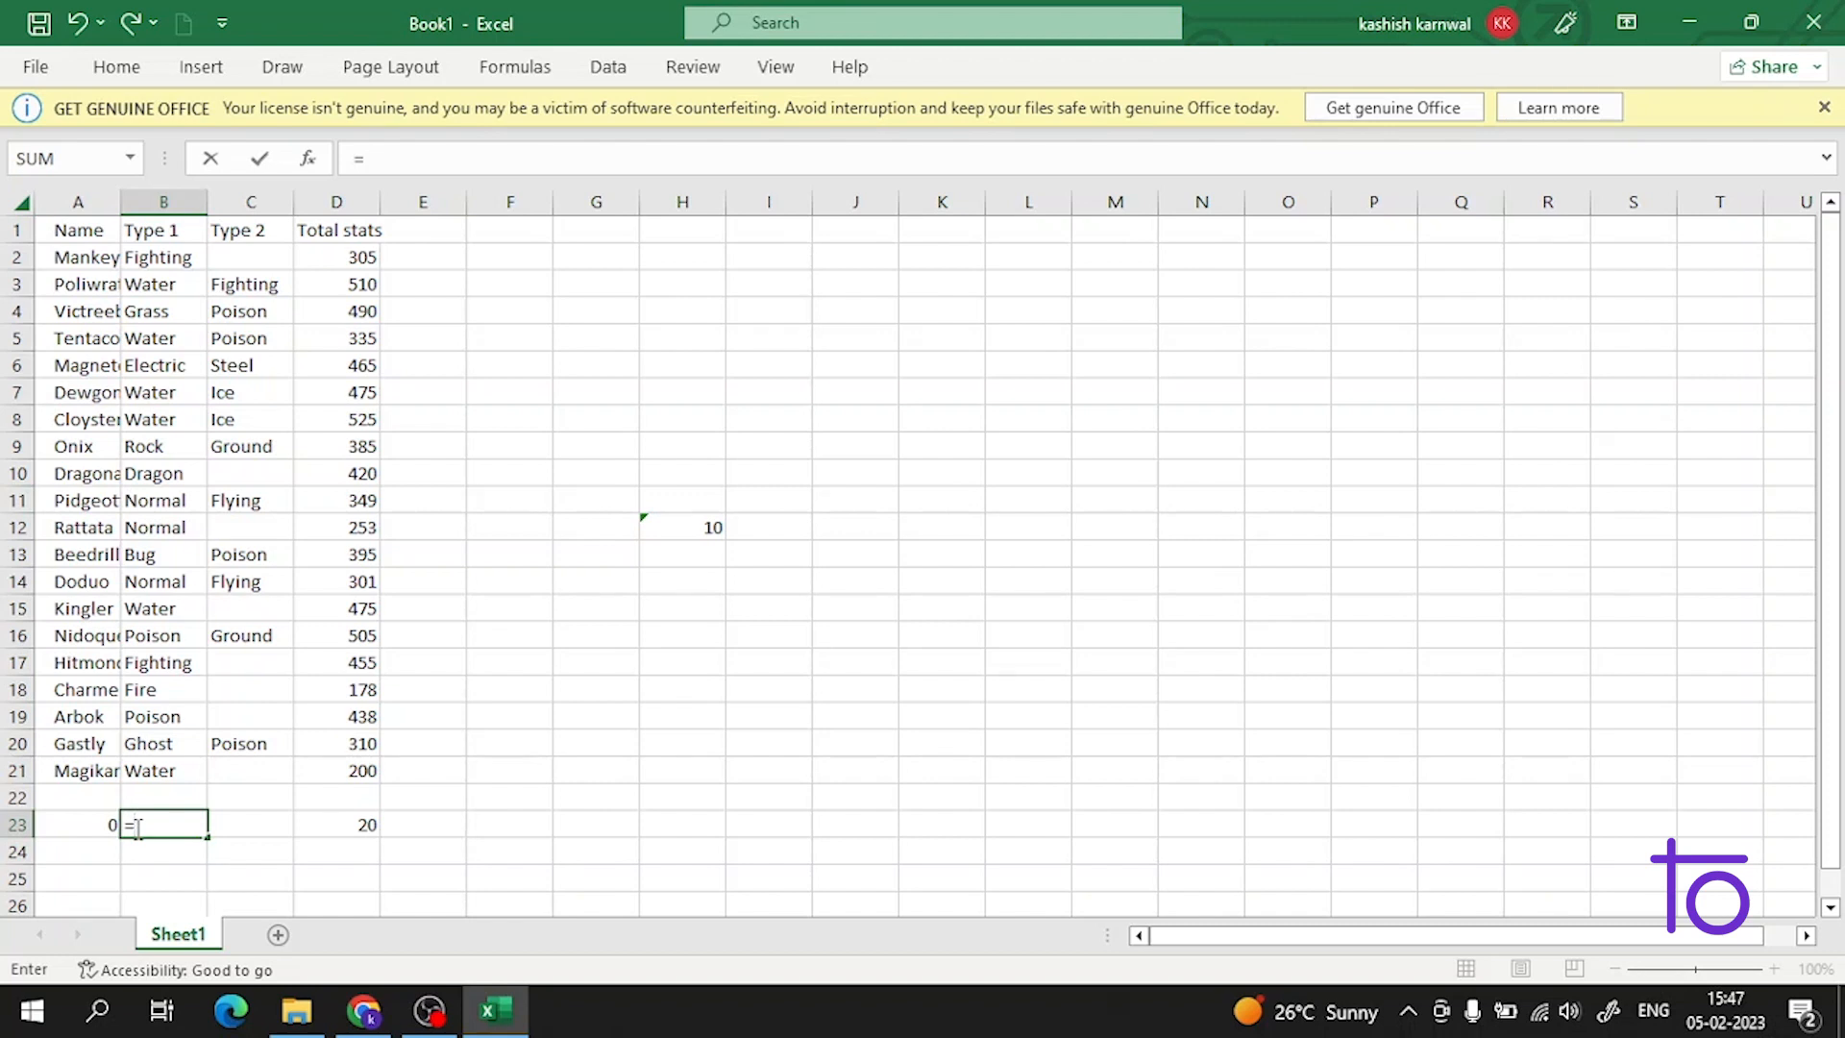
{"action": "type", "text": "co7"}
{"action": "key", "text": "BackSpace"}
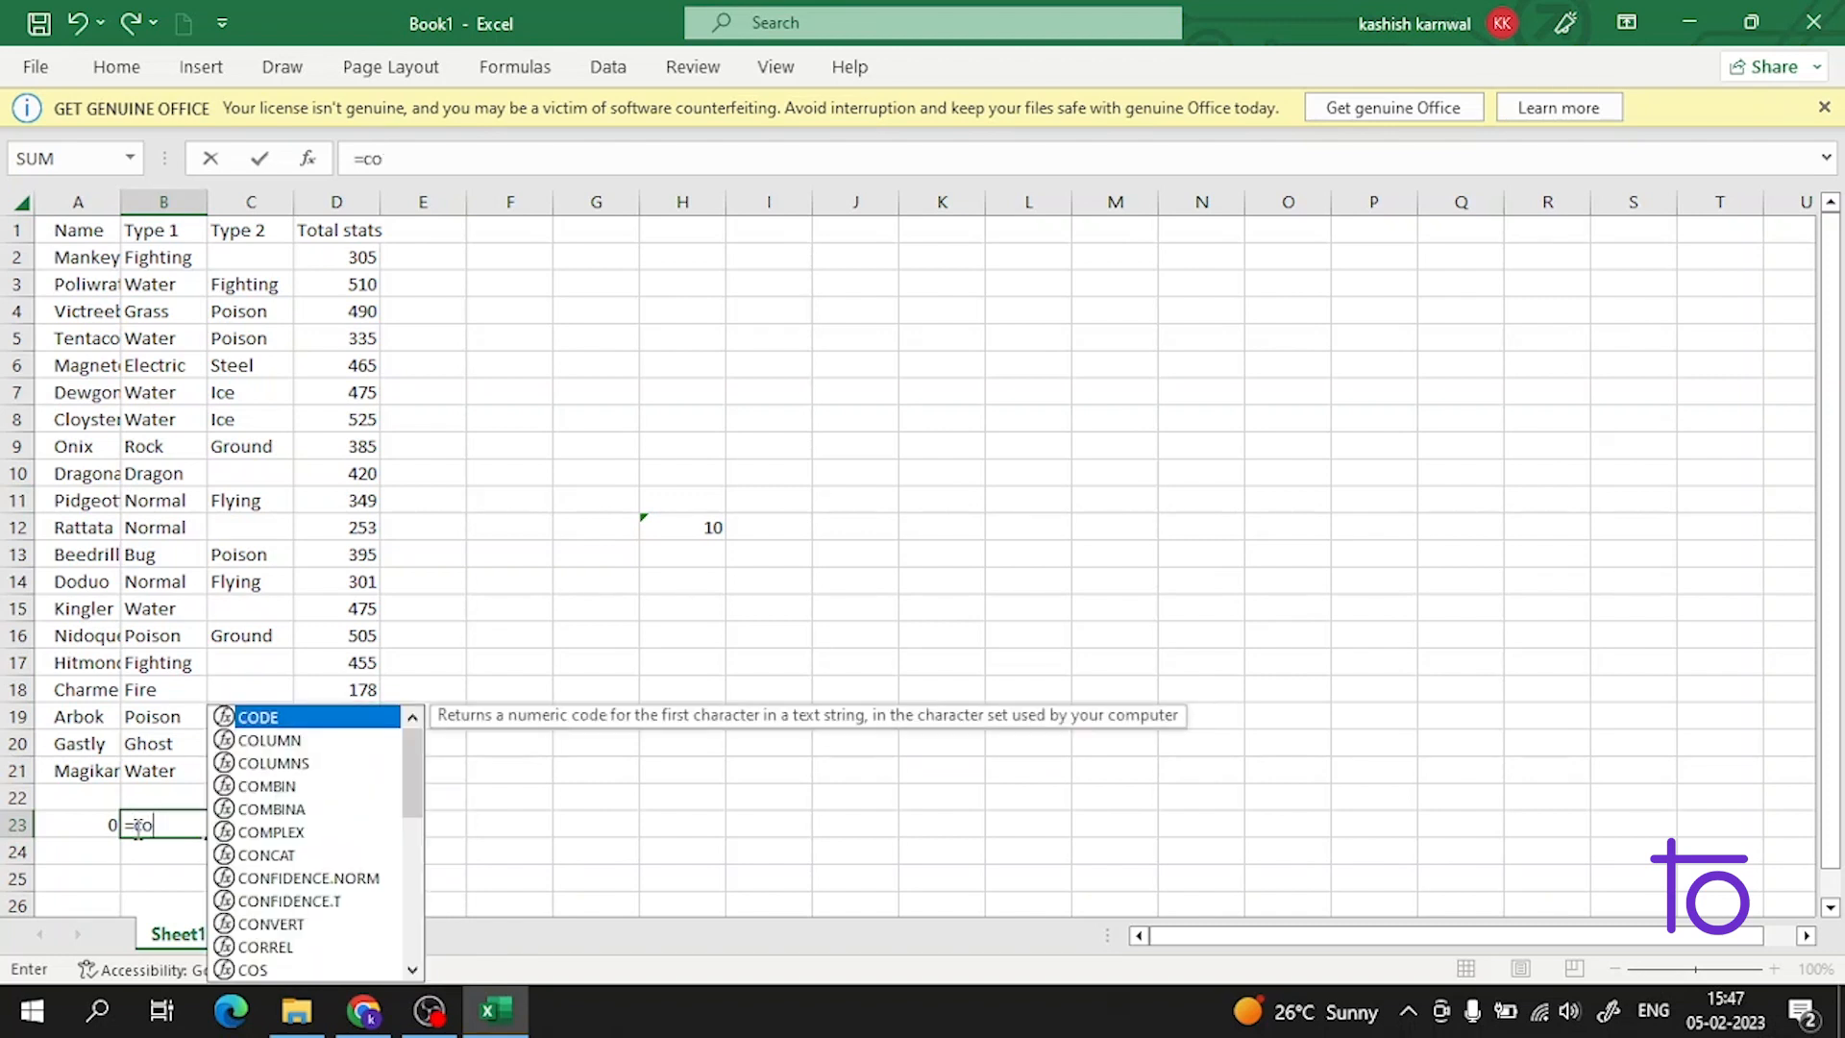
{"action": "scroll", "coordinate": [245, 914], "scroll_direction": "down", "scroll_amount": 2}
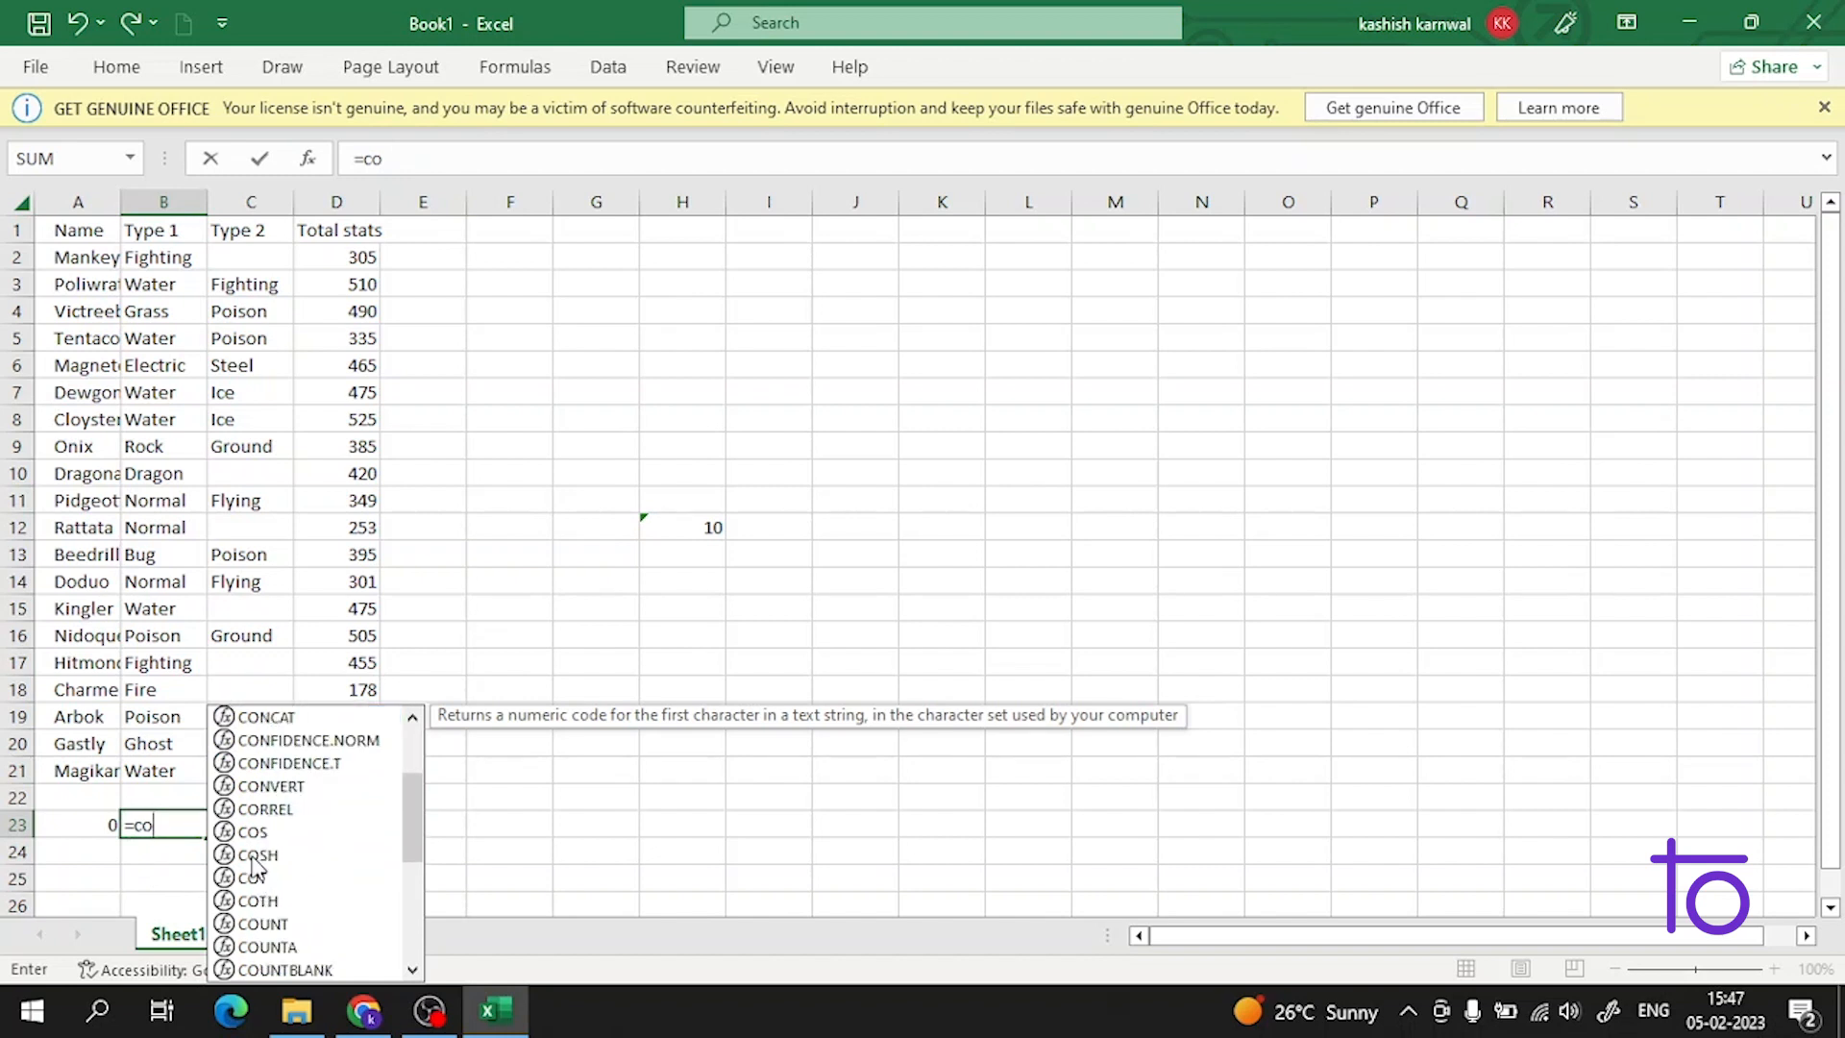
{"action": "double_click", "coordinate": [252, 925]}
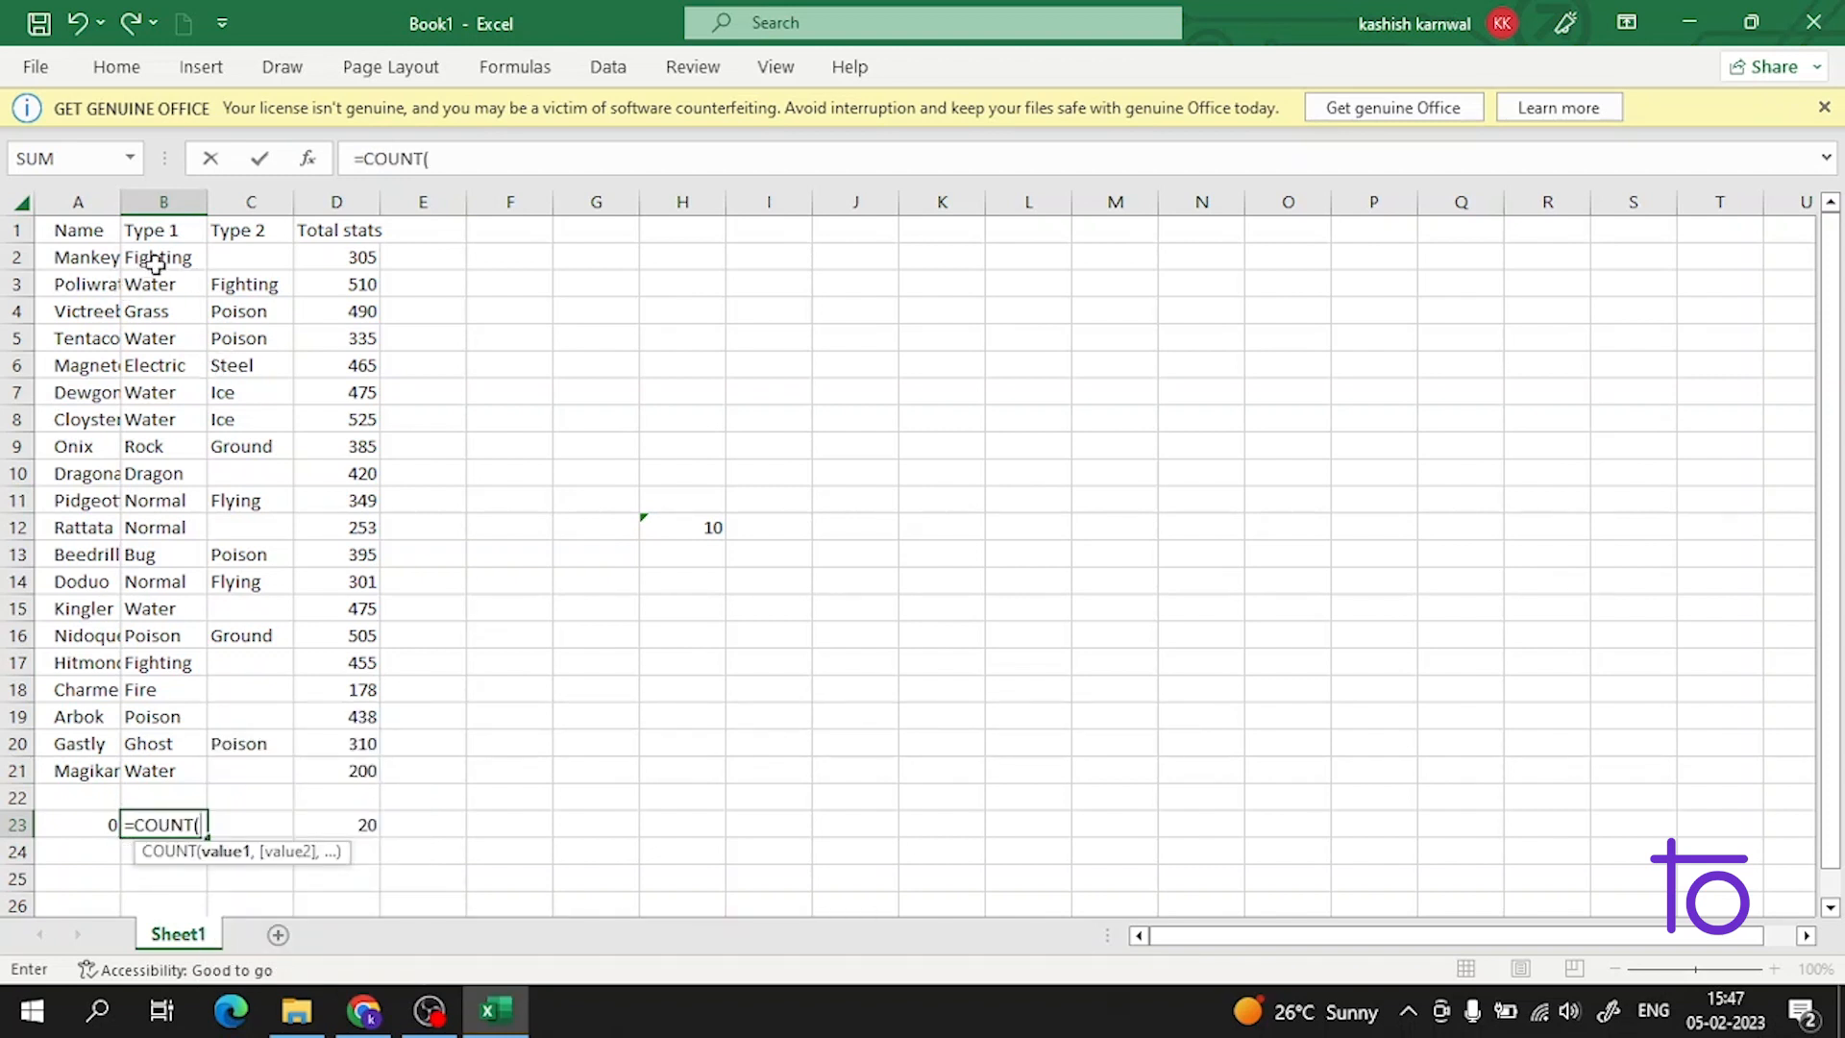
{"action": "left_click_drag", "start_coordinate": [156, 263], "coordinate": [157, 764]}
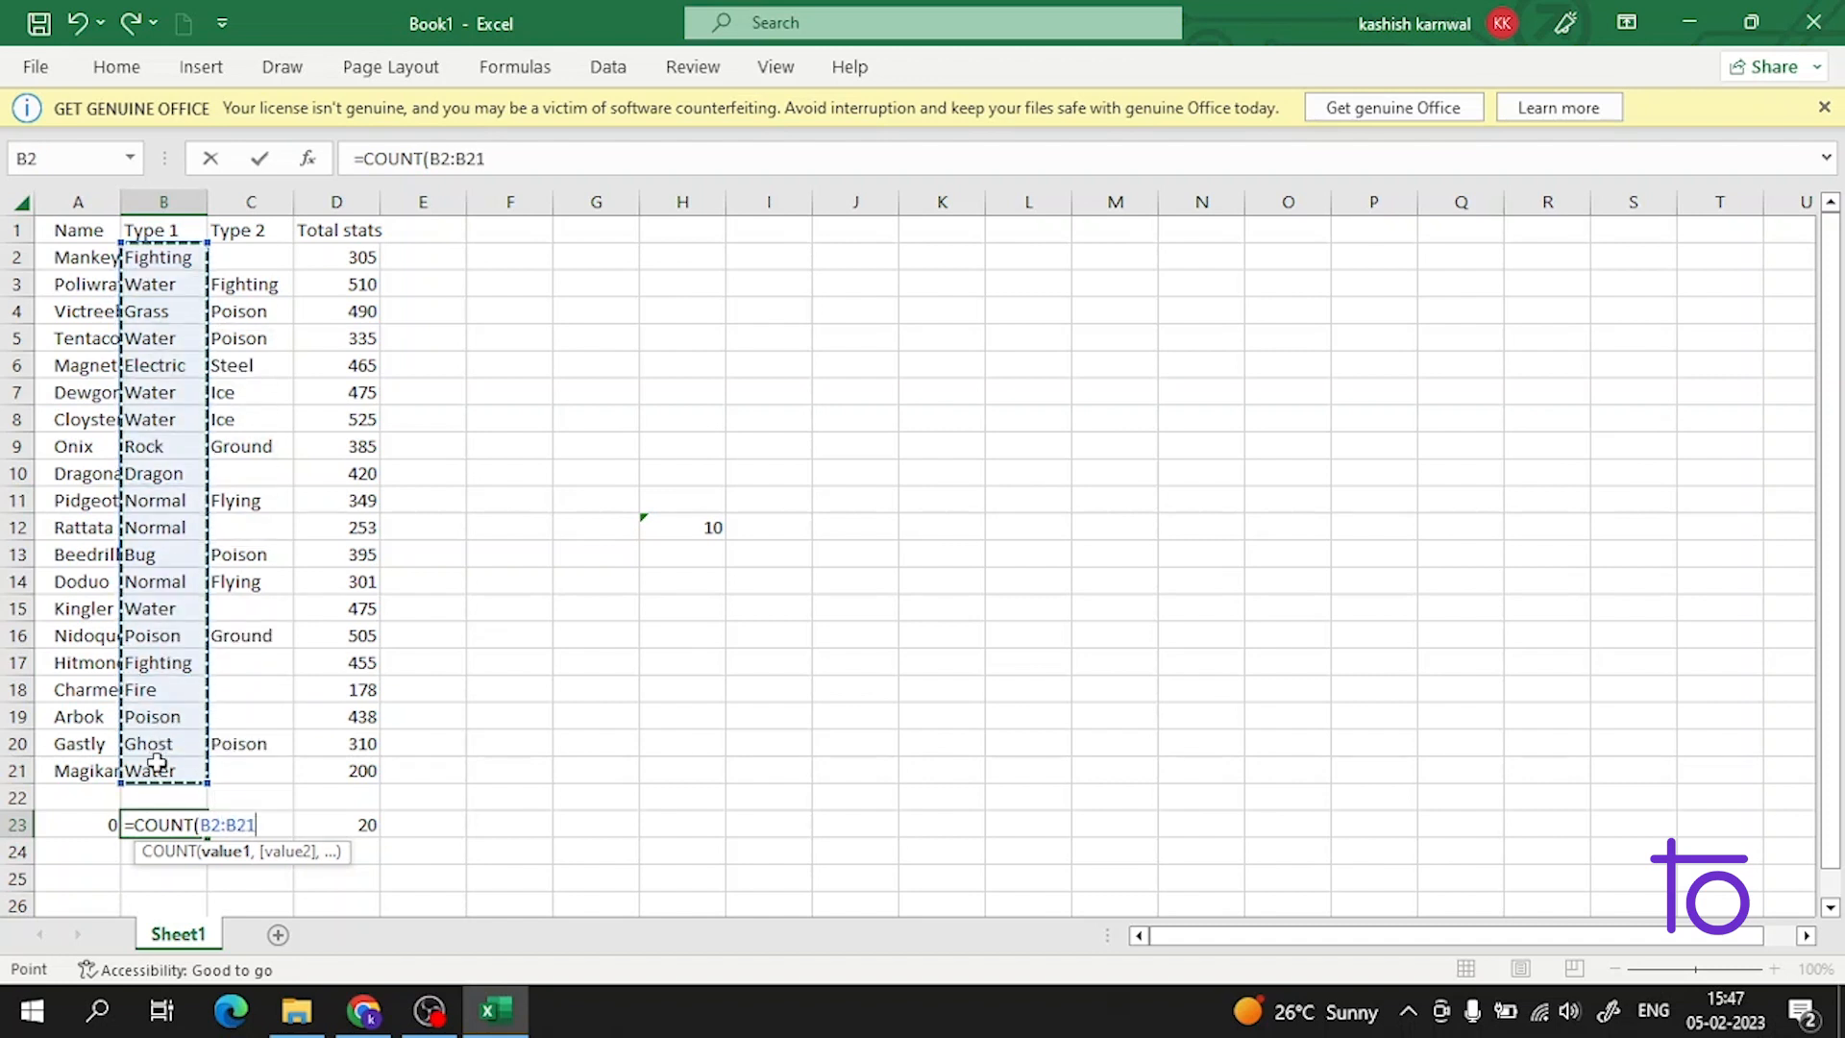
{"action": "key", "text": "Return"}
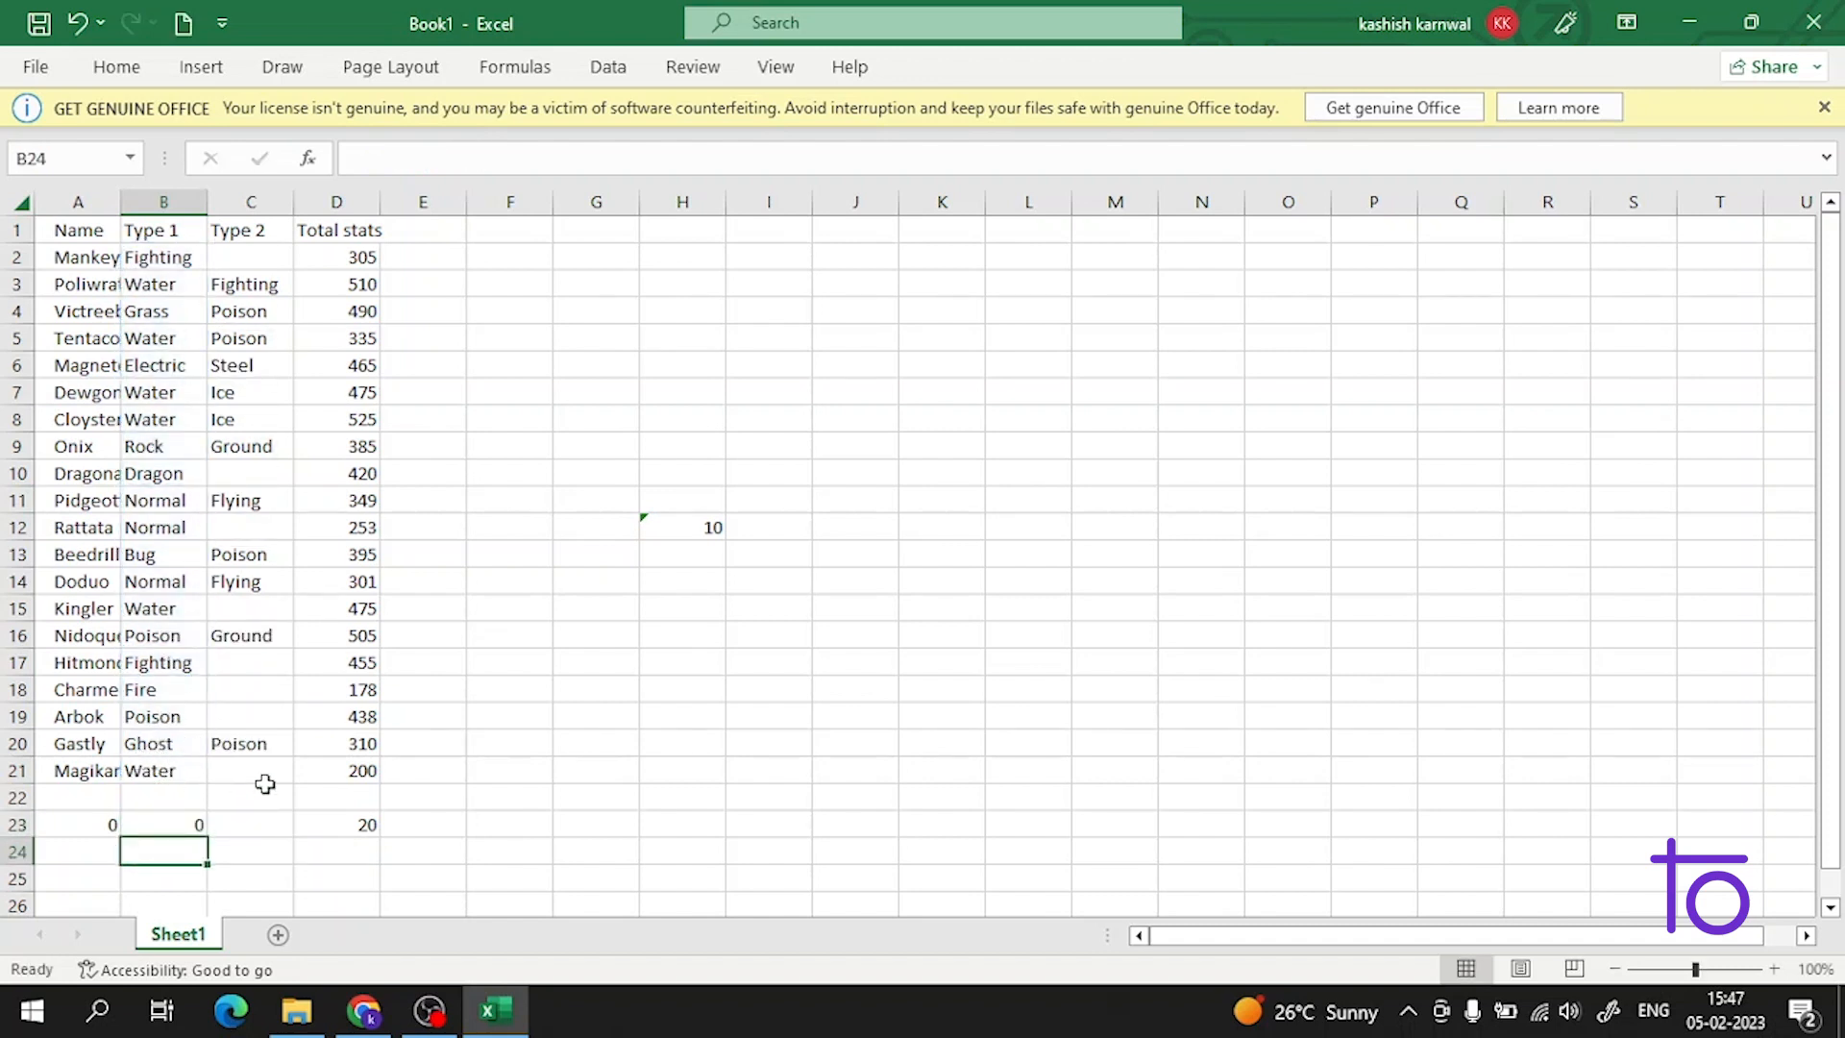
Step: Enter the number 100 in the empty Type 2 cell C18
{"action": "left_click", "coordinate": [228, 686]}
{"action": "type", "text": "100"}
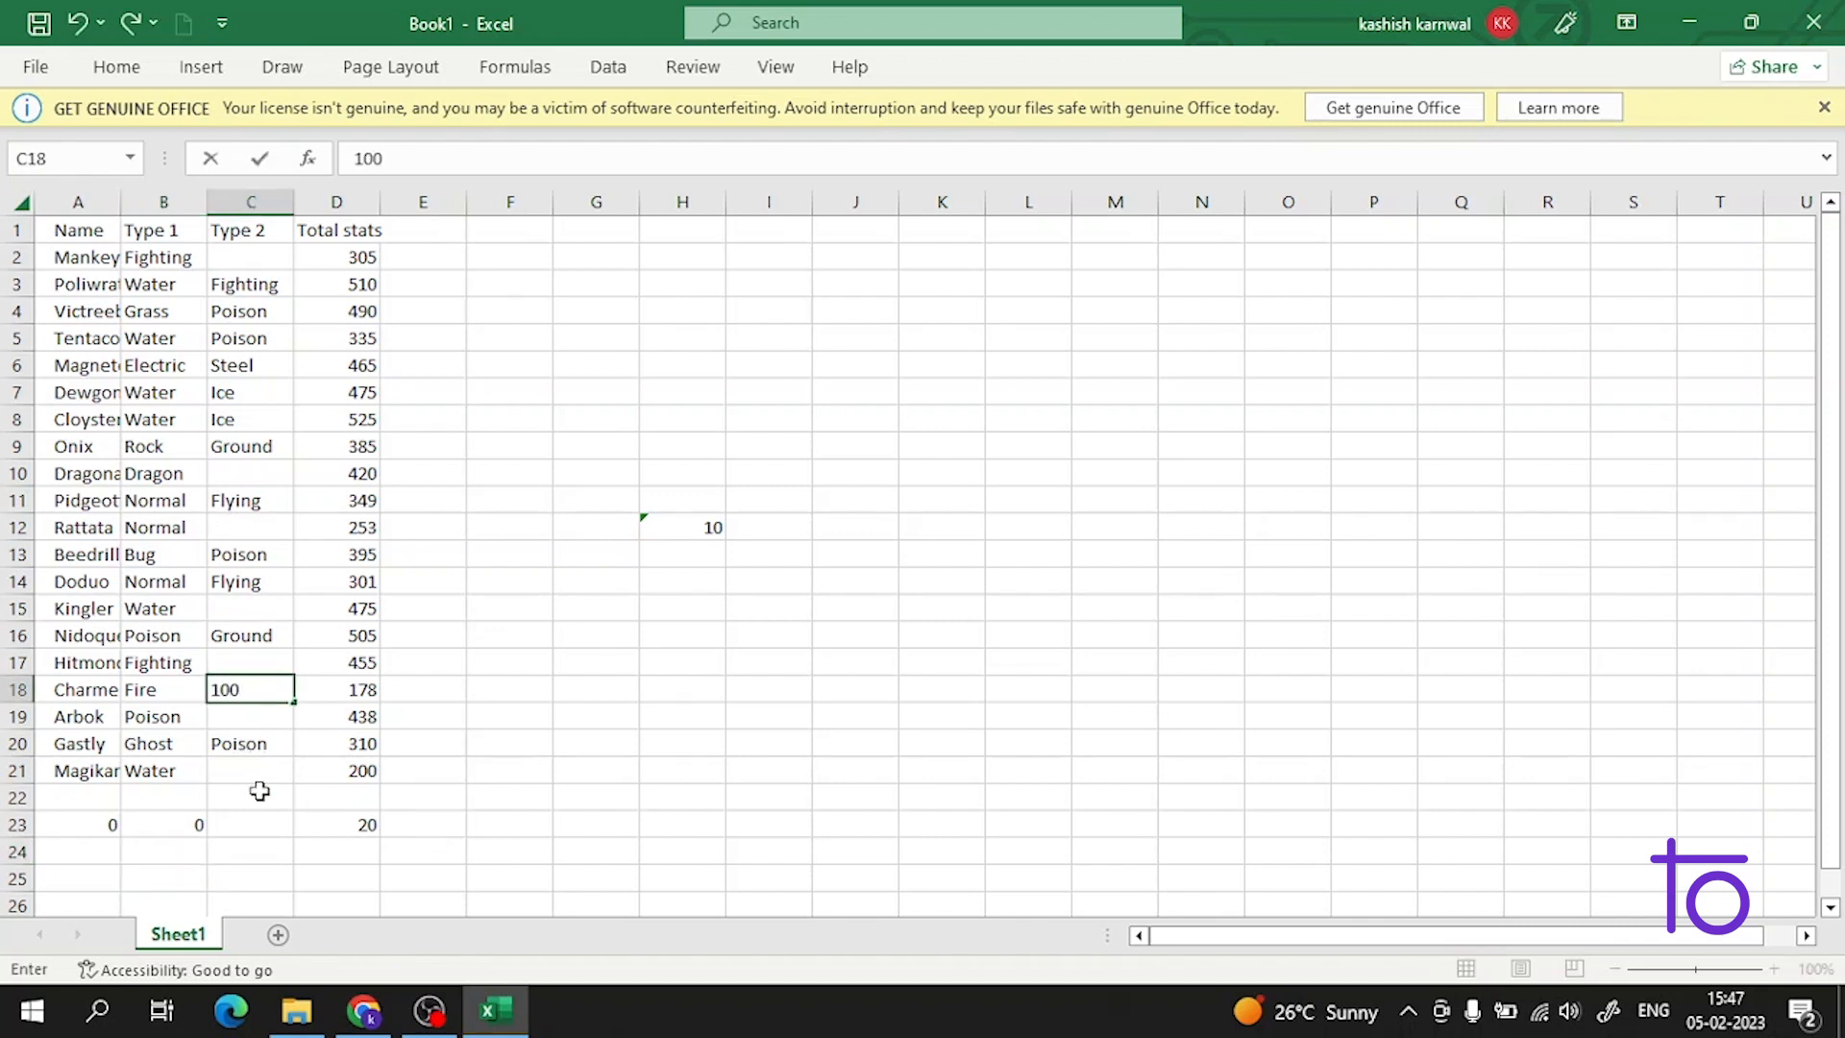
{"action": "left_click", "coordinate": [254, 825]}
{"action": "double_click", "coordinate": [264, 814]}
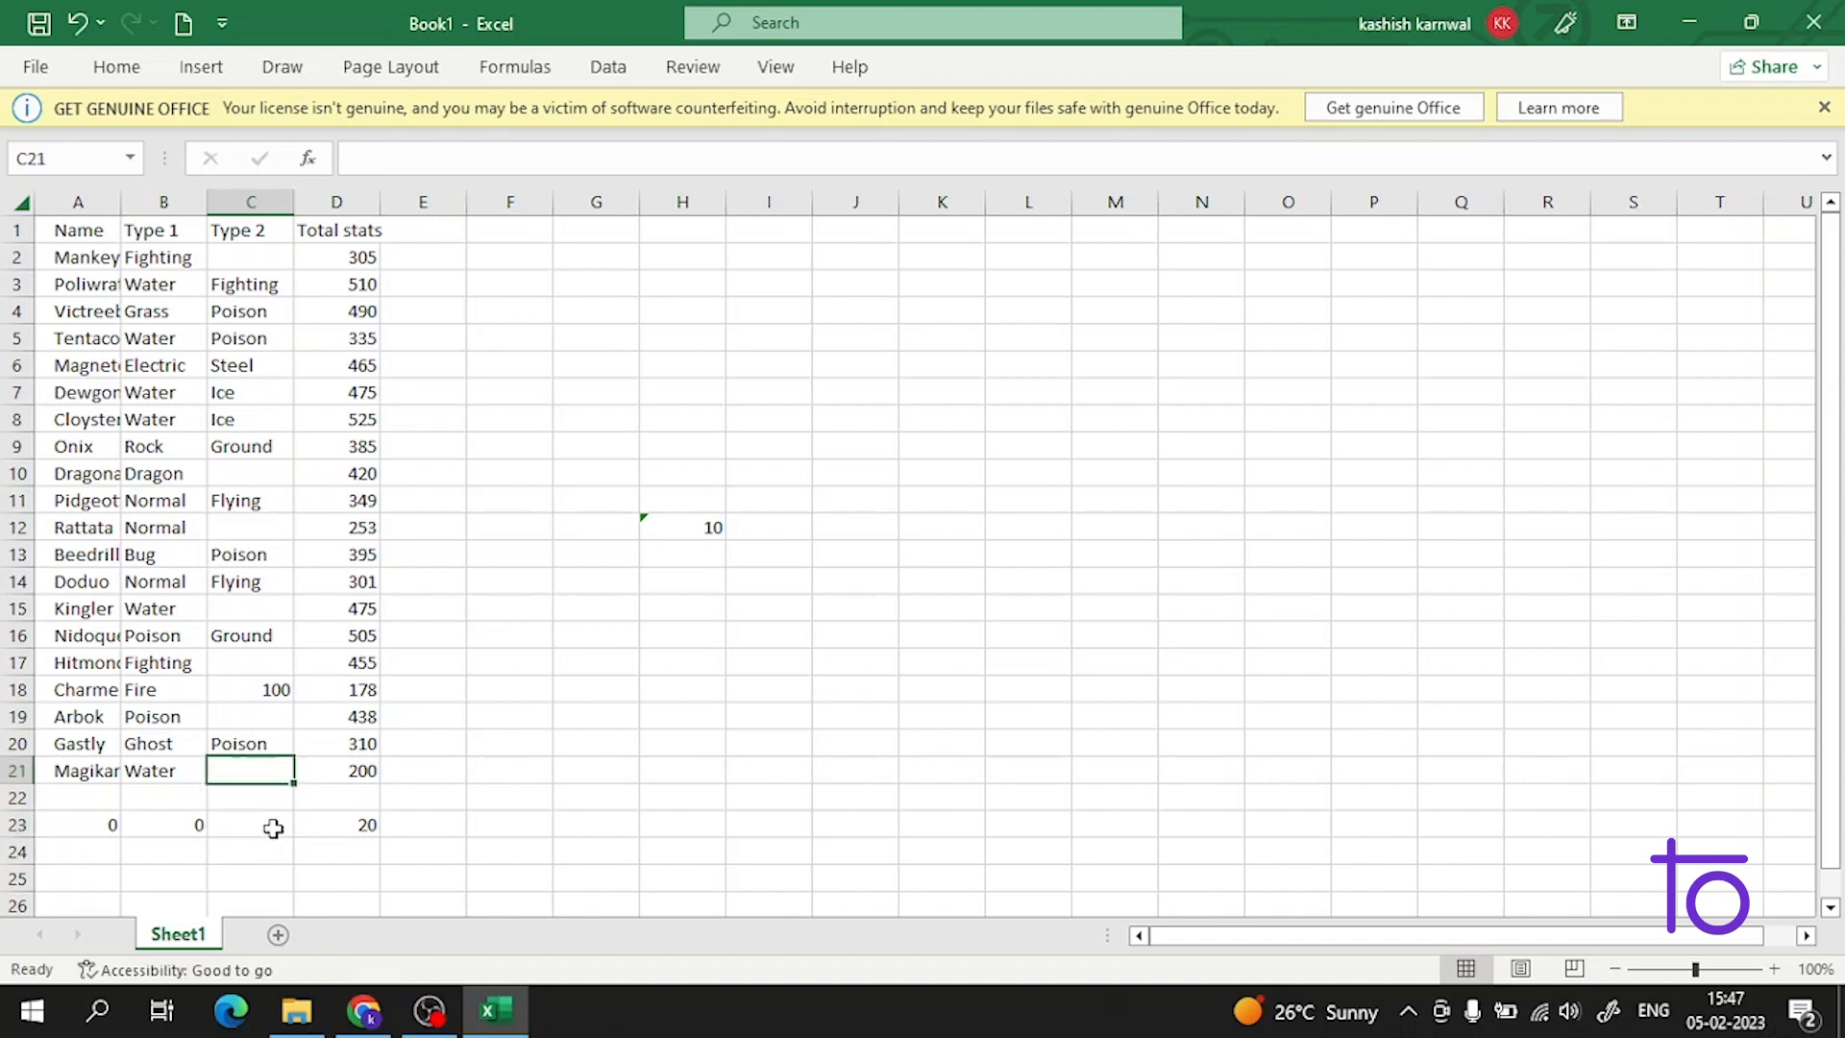
Step: Enter a COUNT formula in cell C23 over the Type 2 range C2:C22
{"action": "double_click", "coordinate": [275, 828]}
{"action": "type", "text": "="}
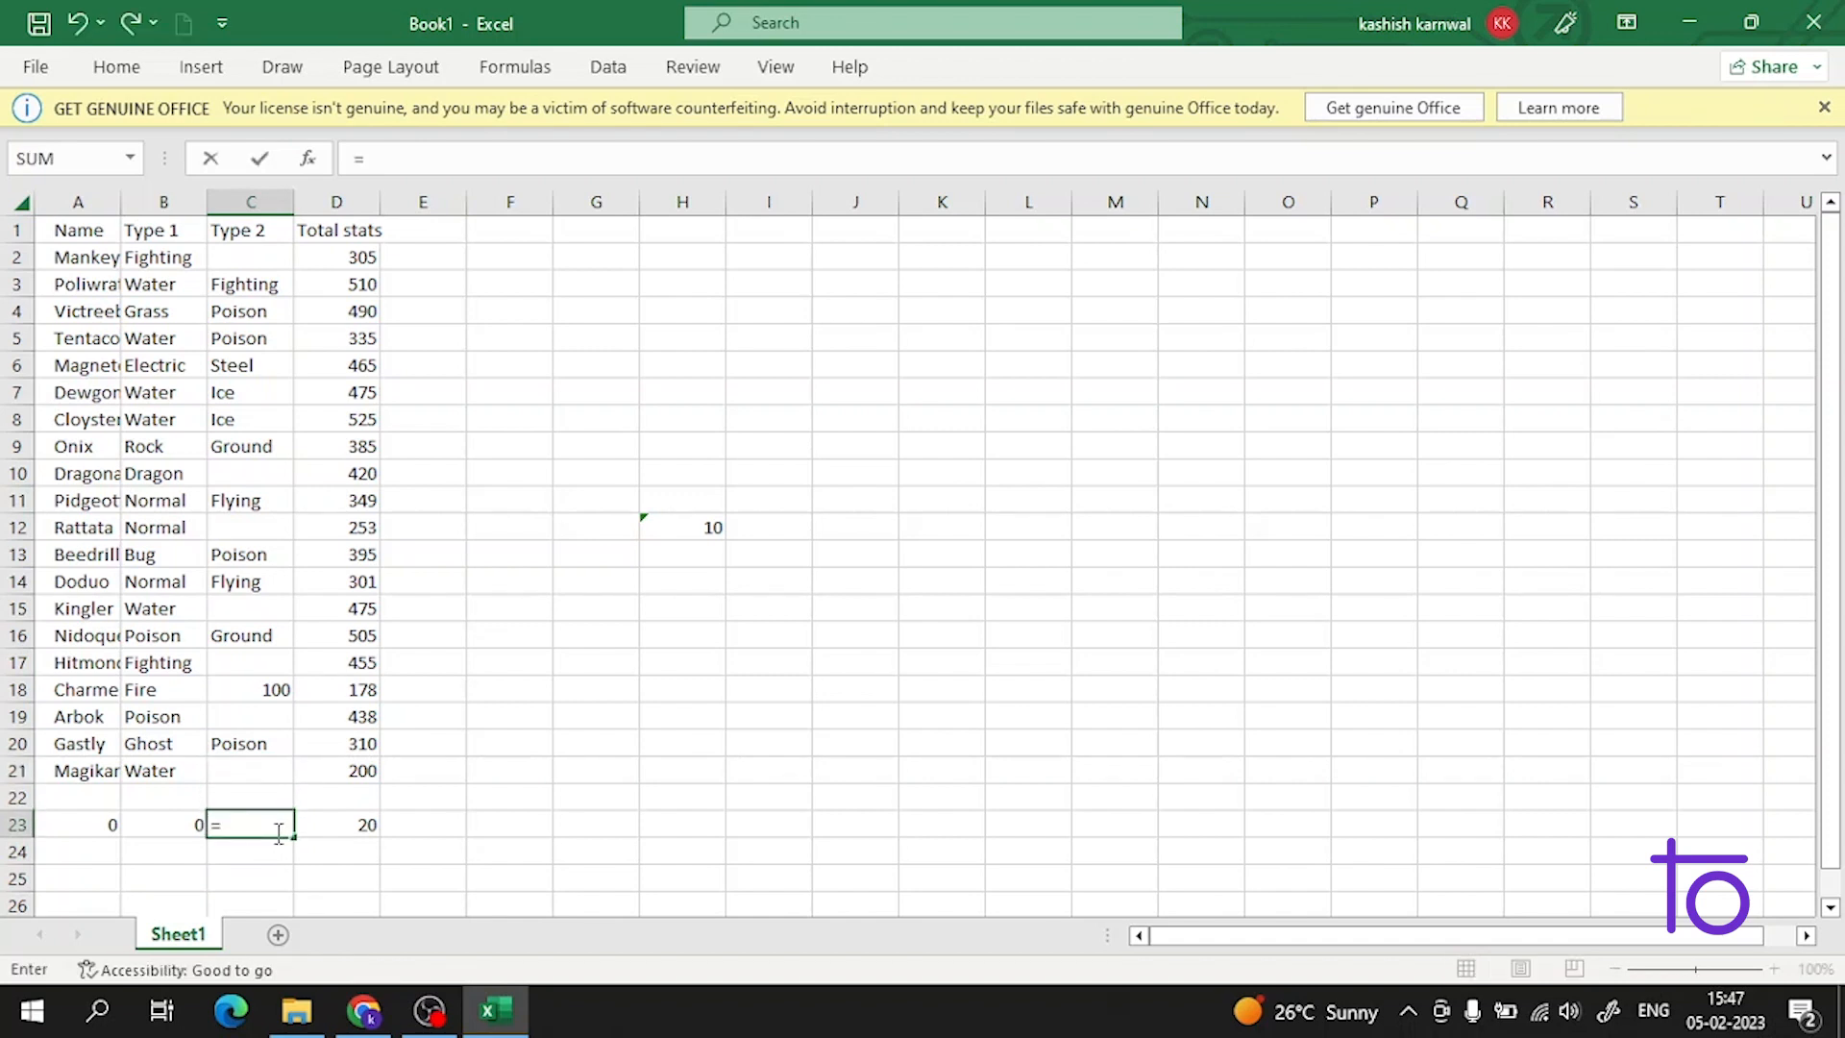
{"action": "type", "text": "cou"}
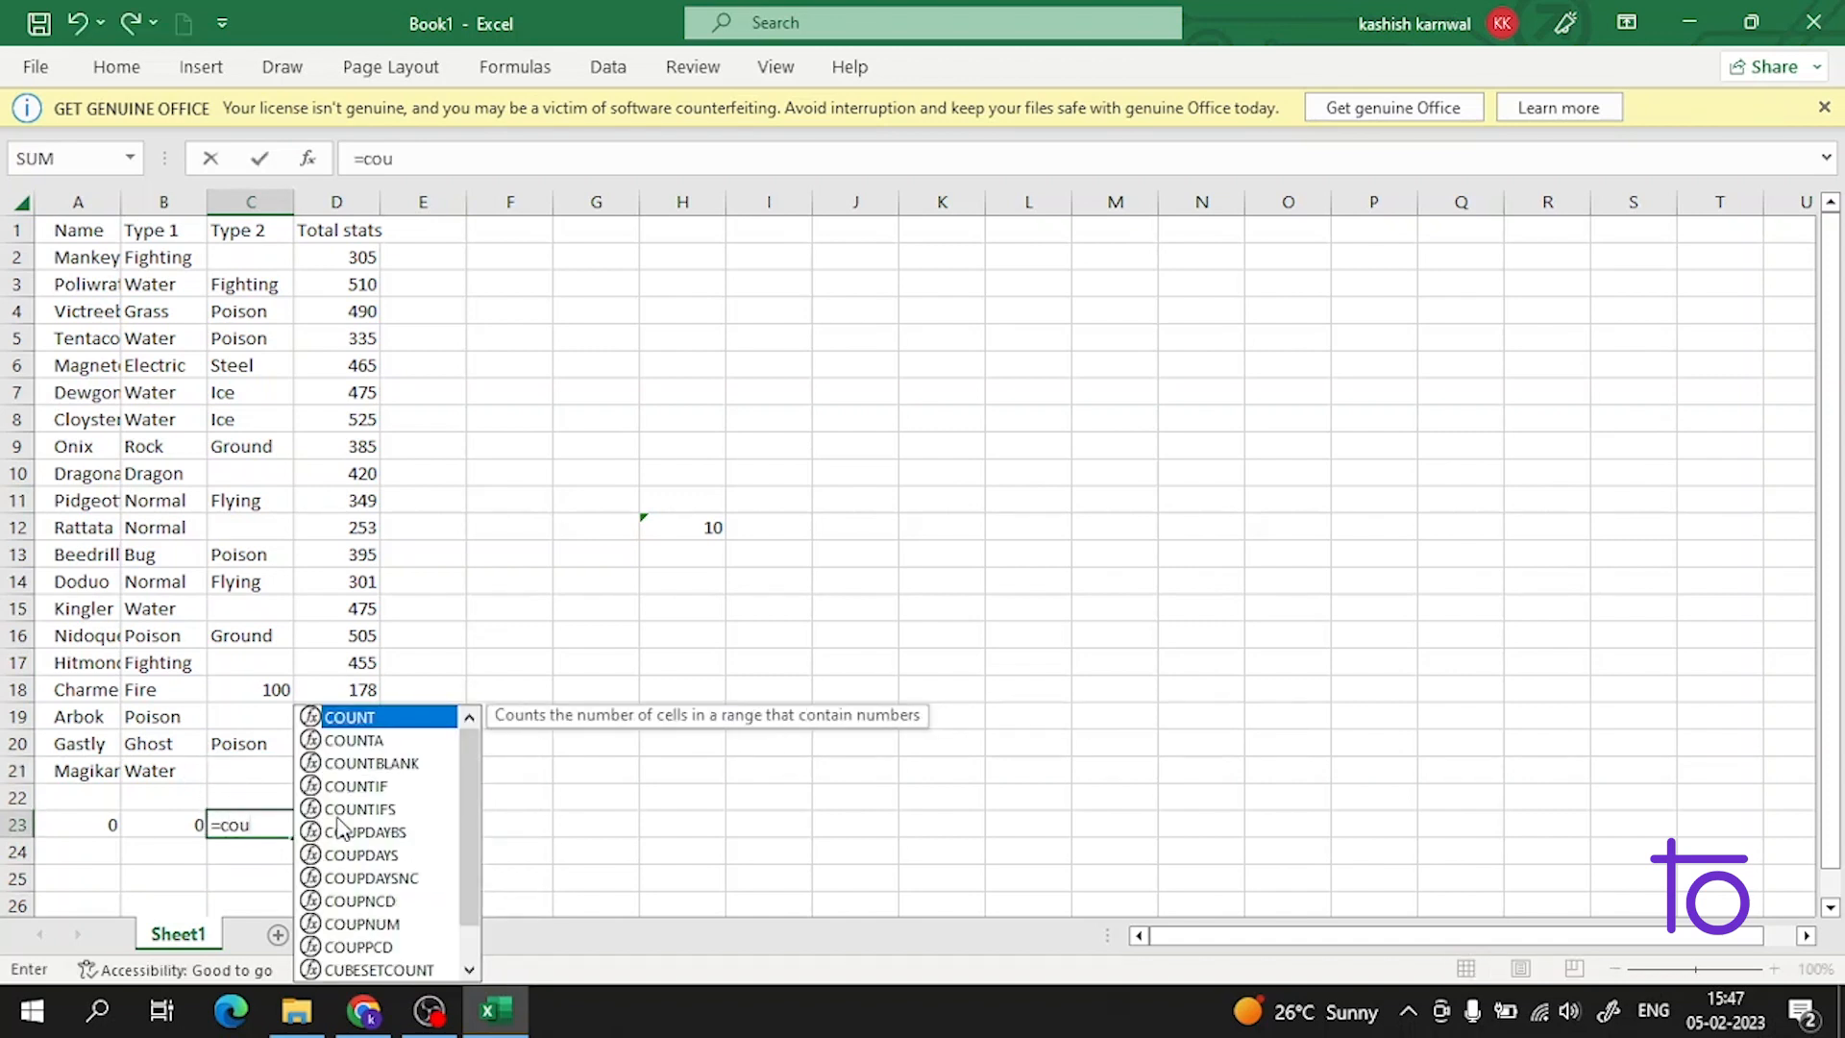
{"action": "double_click", "coordinate": [315, 719]}
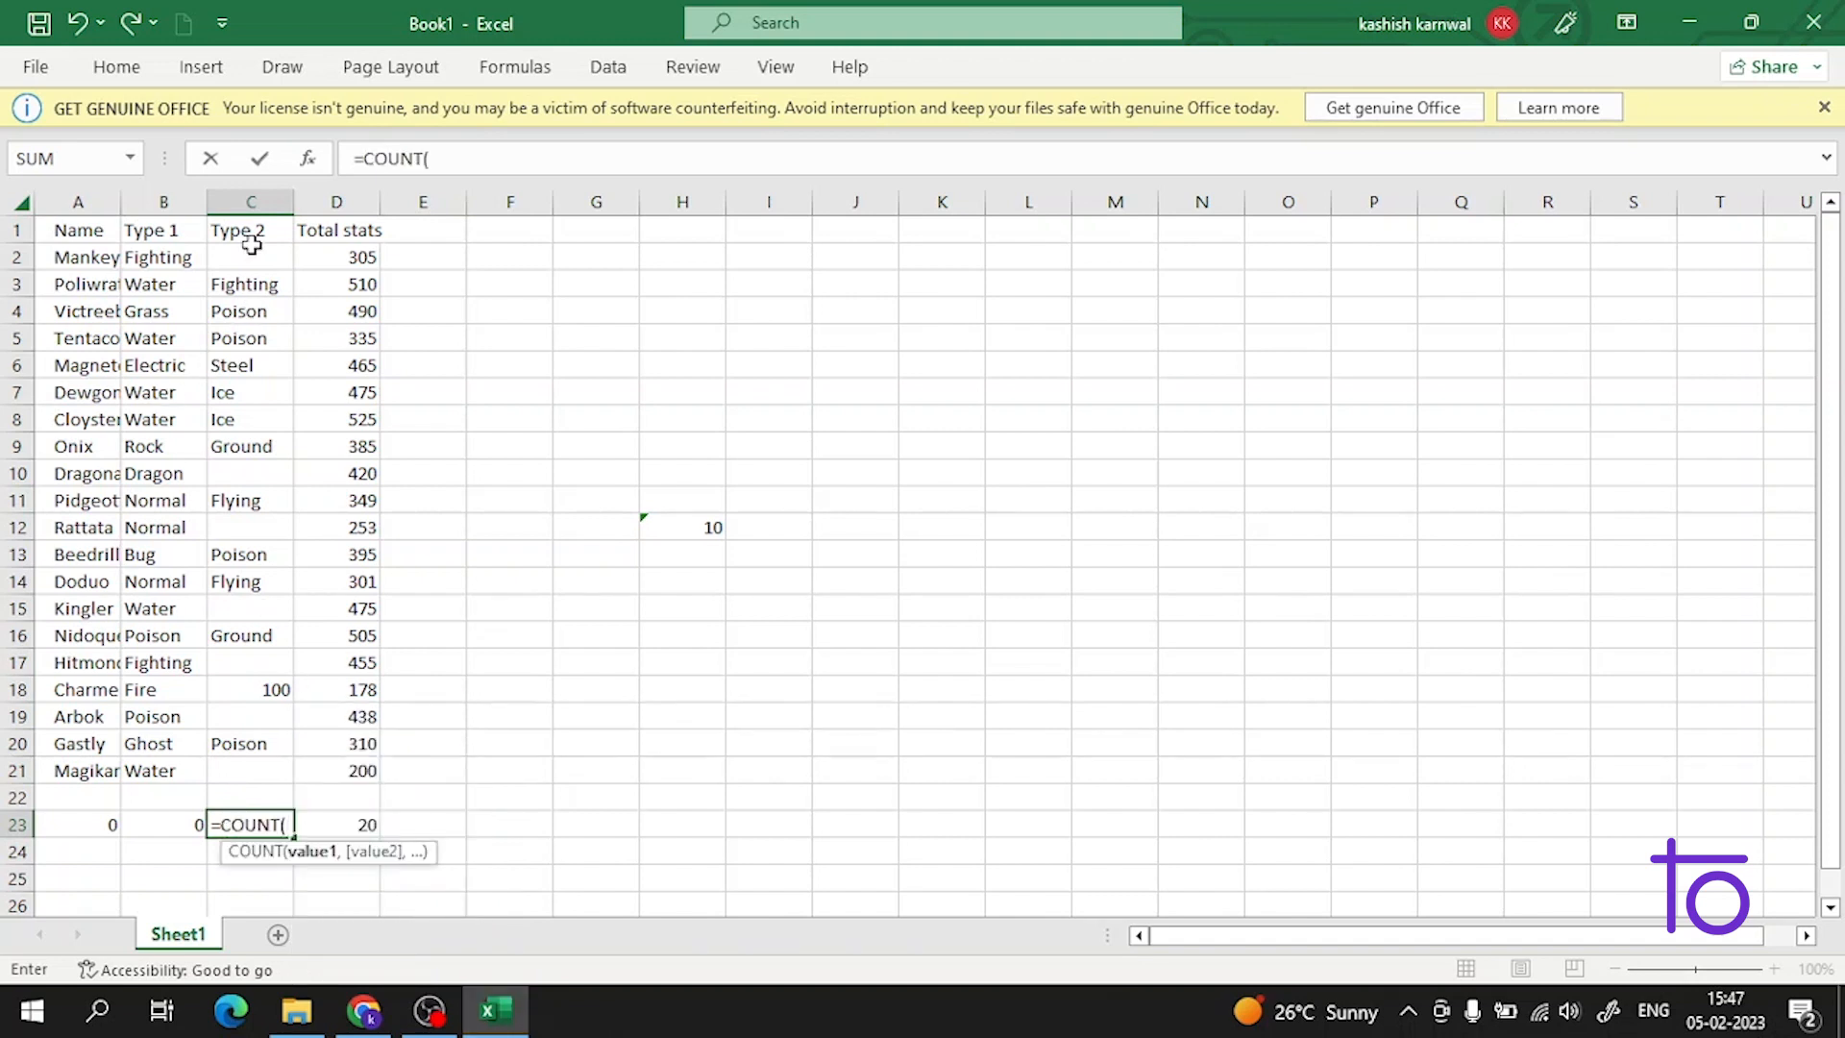
{"action": "left_click_drag", "start_coordinate": [248, 252], "coordinate": [240, 798]}
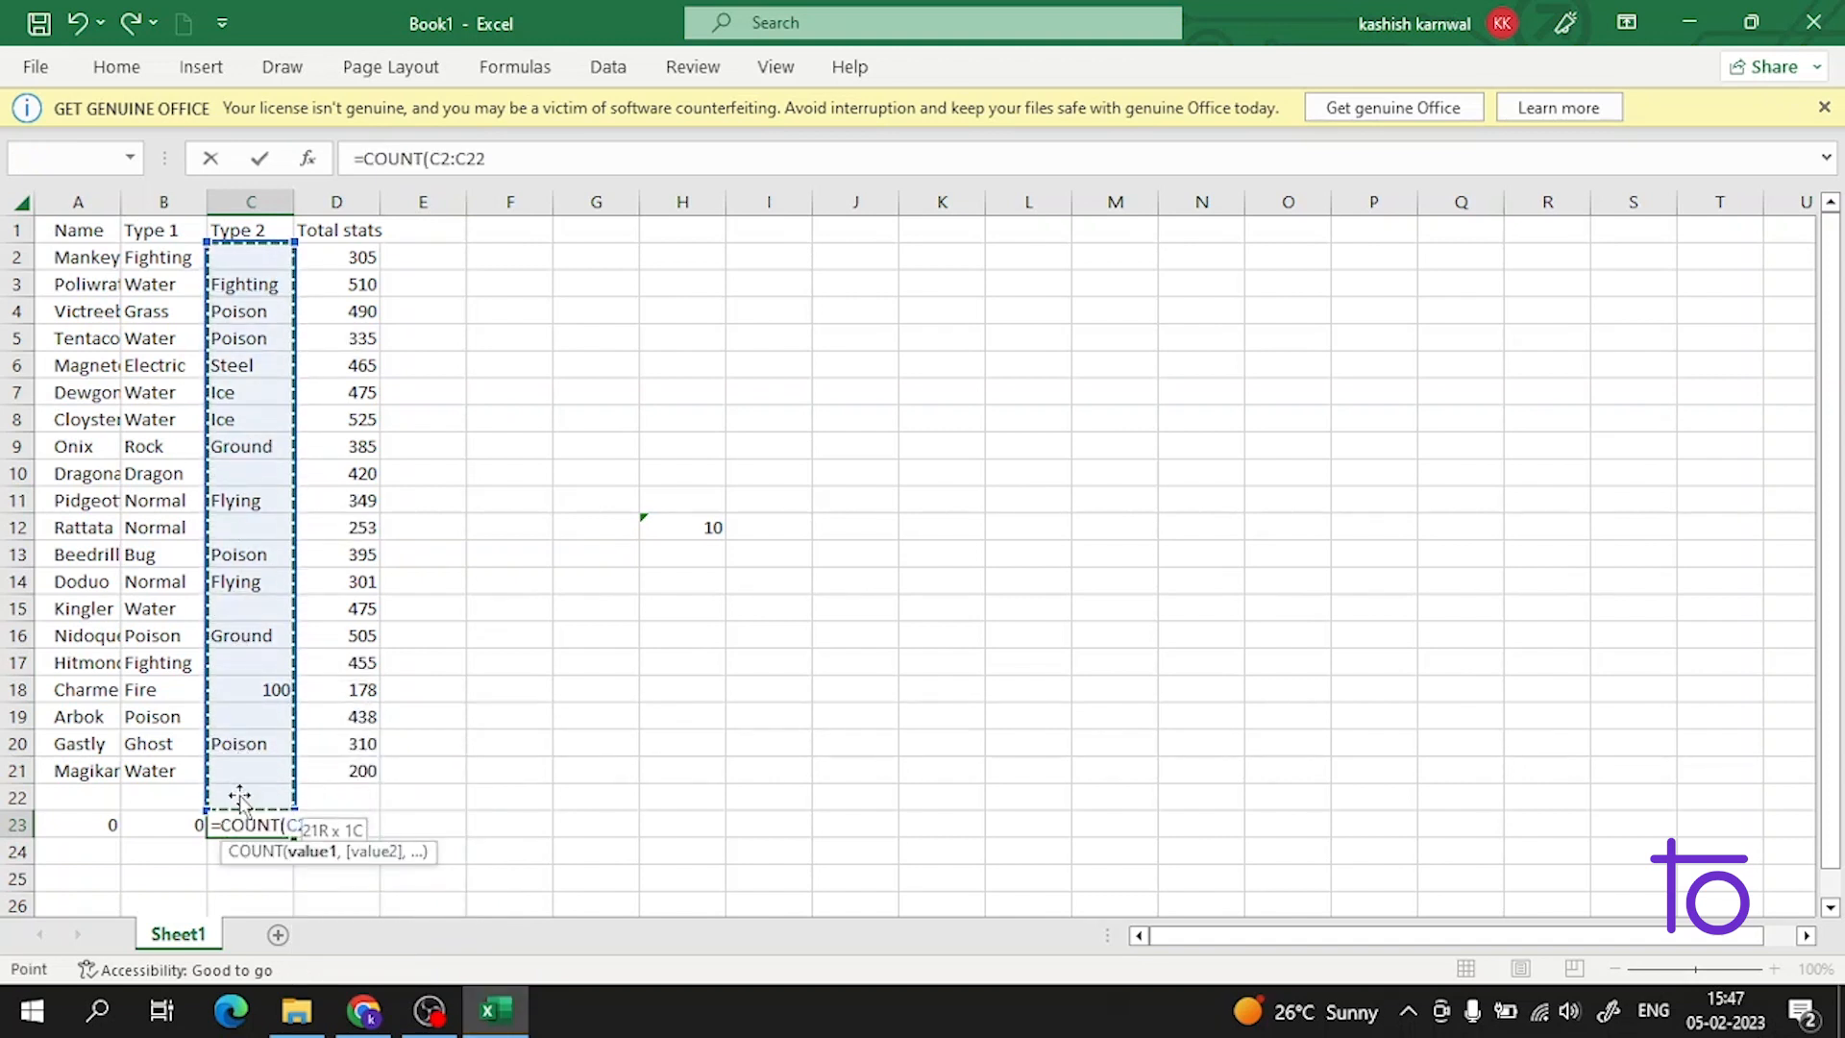
{"action": "key", "text": "Return"}
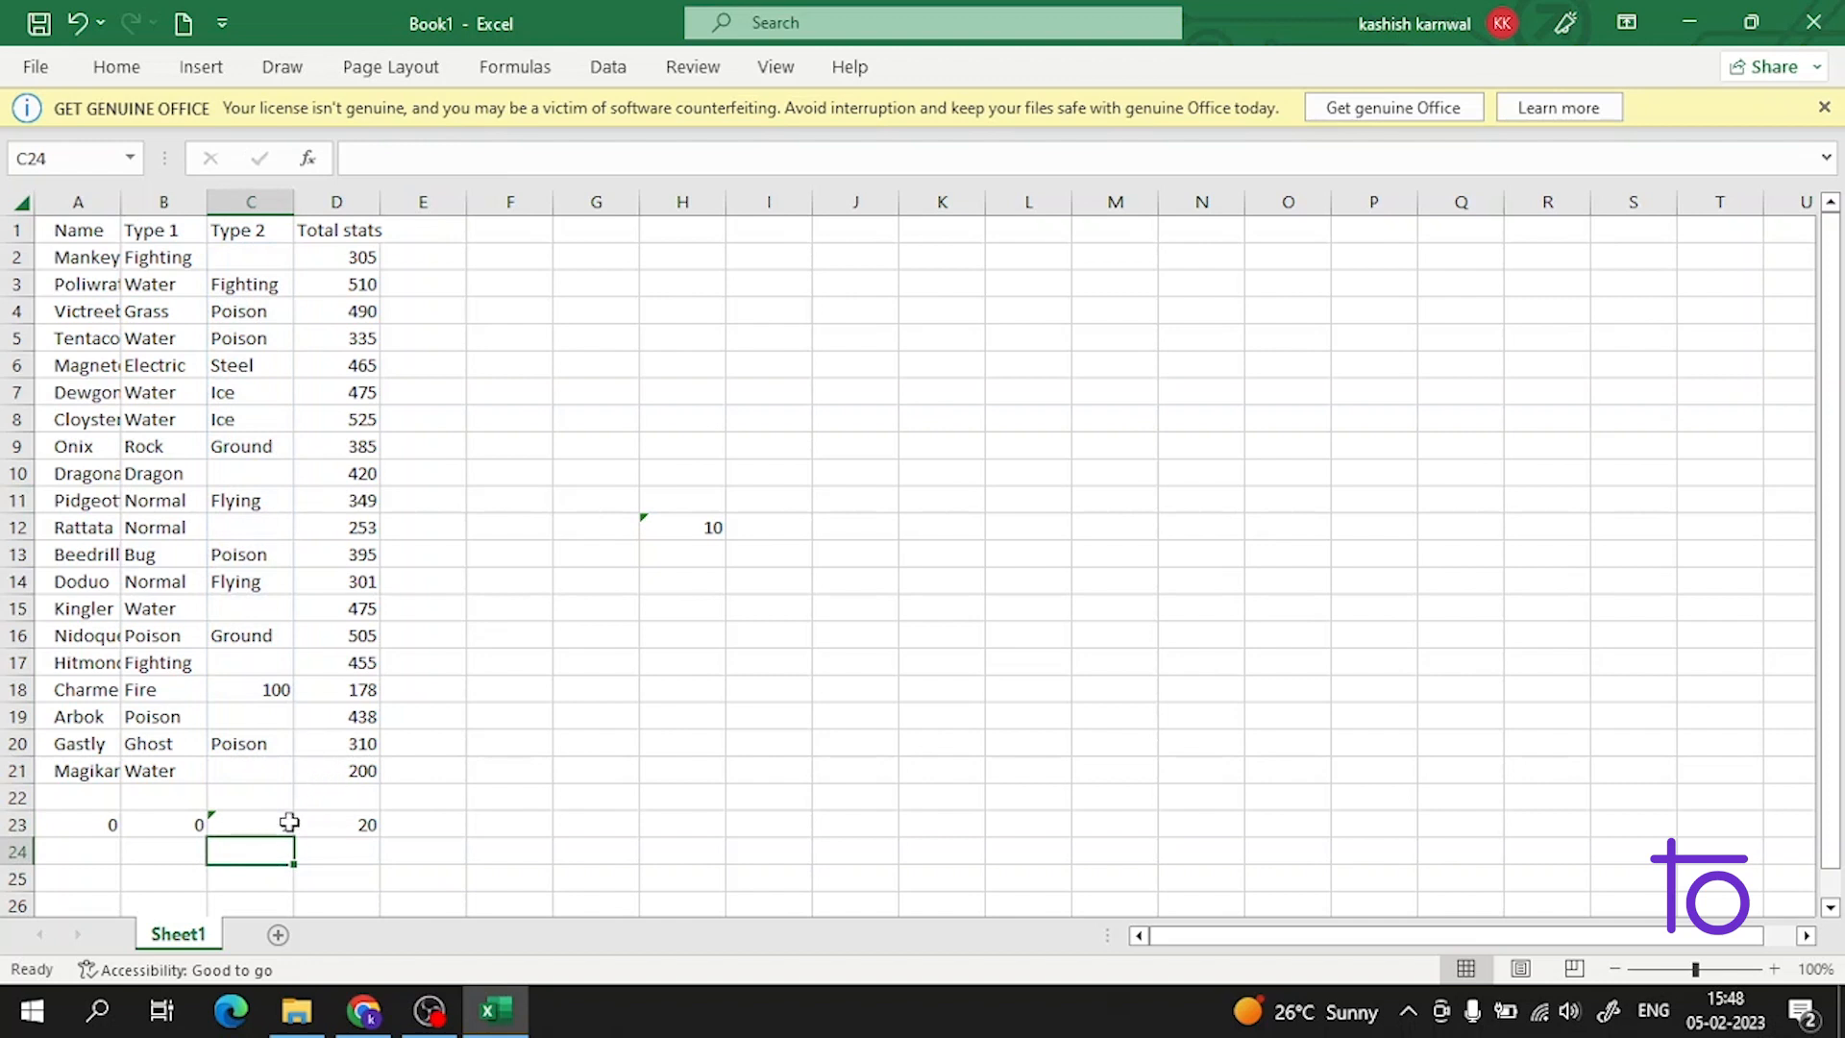
Step: Clear the number from the Type 2 cell C18
{"action": "double_click", "coordinate": [272, 690]}
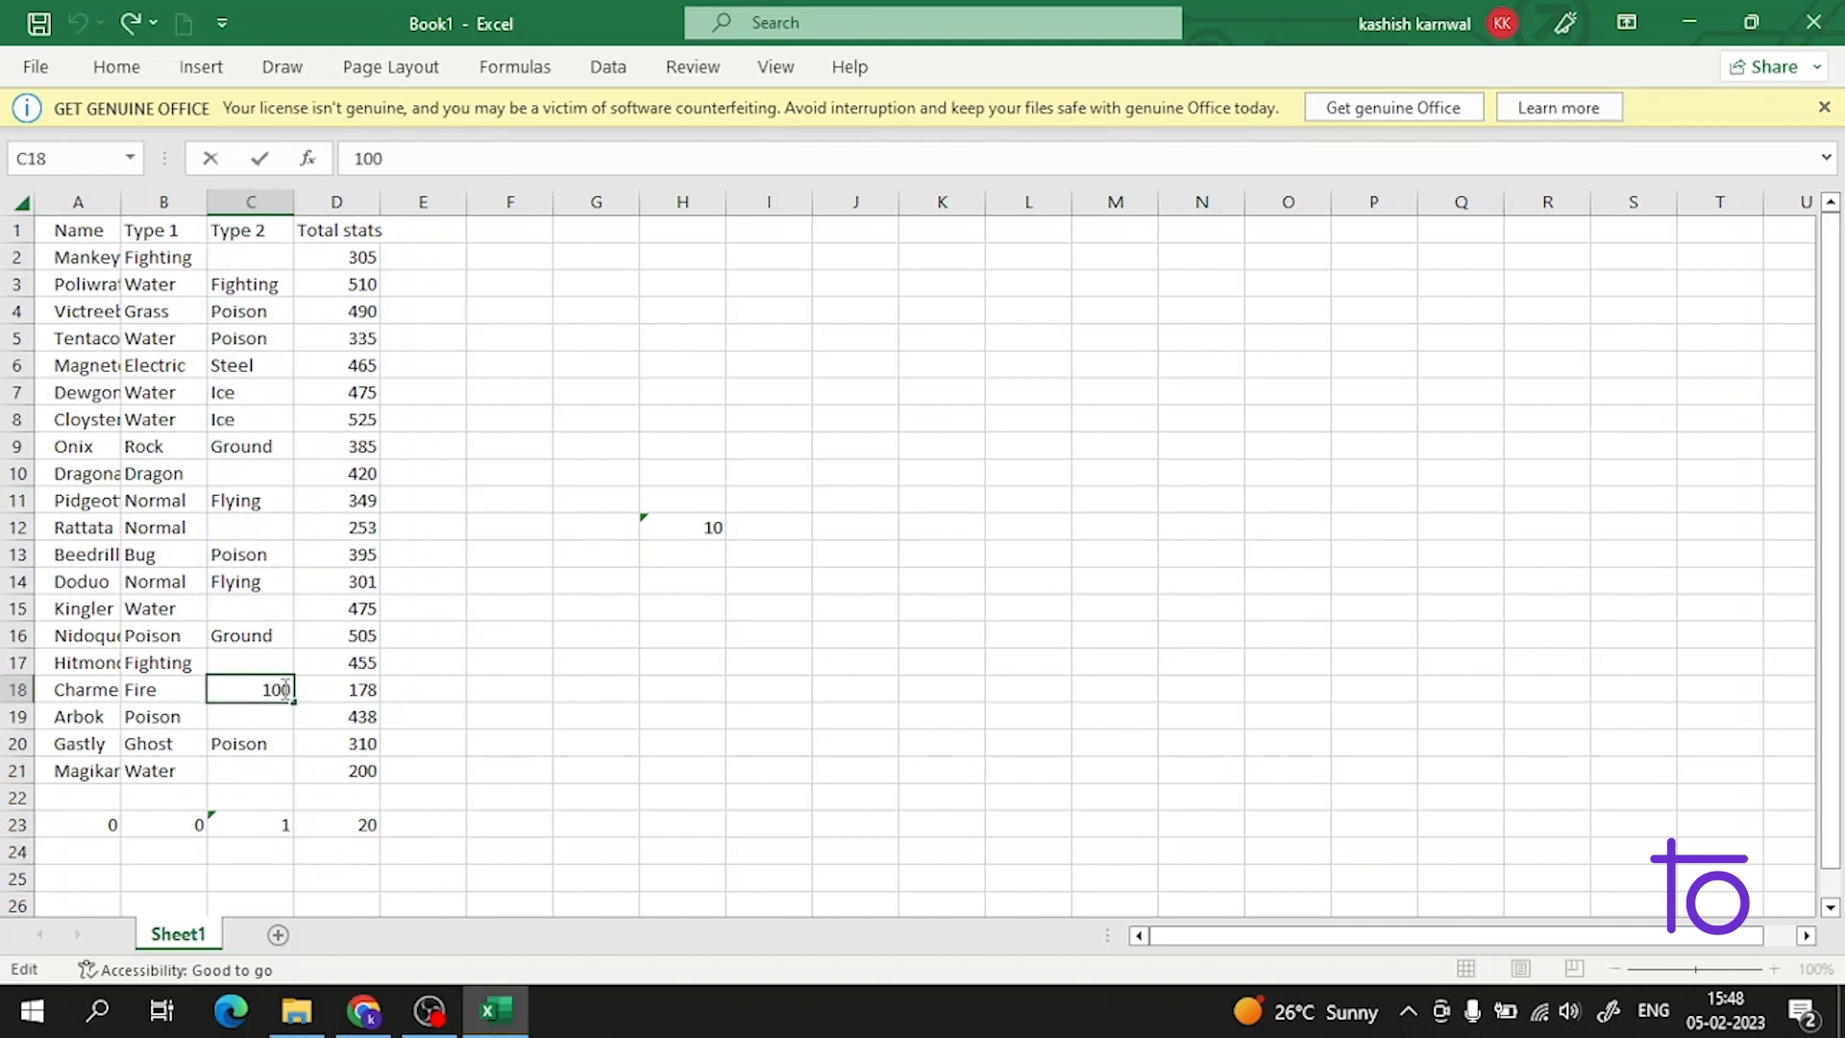
{"action": "key", "text": "BackSpace"}
{"action": "key", "text": "BackSpace"}
{"action": "key", "text": "Return"}
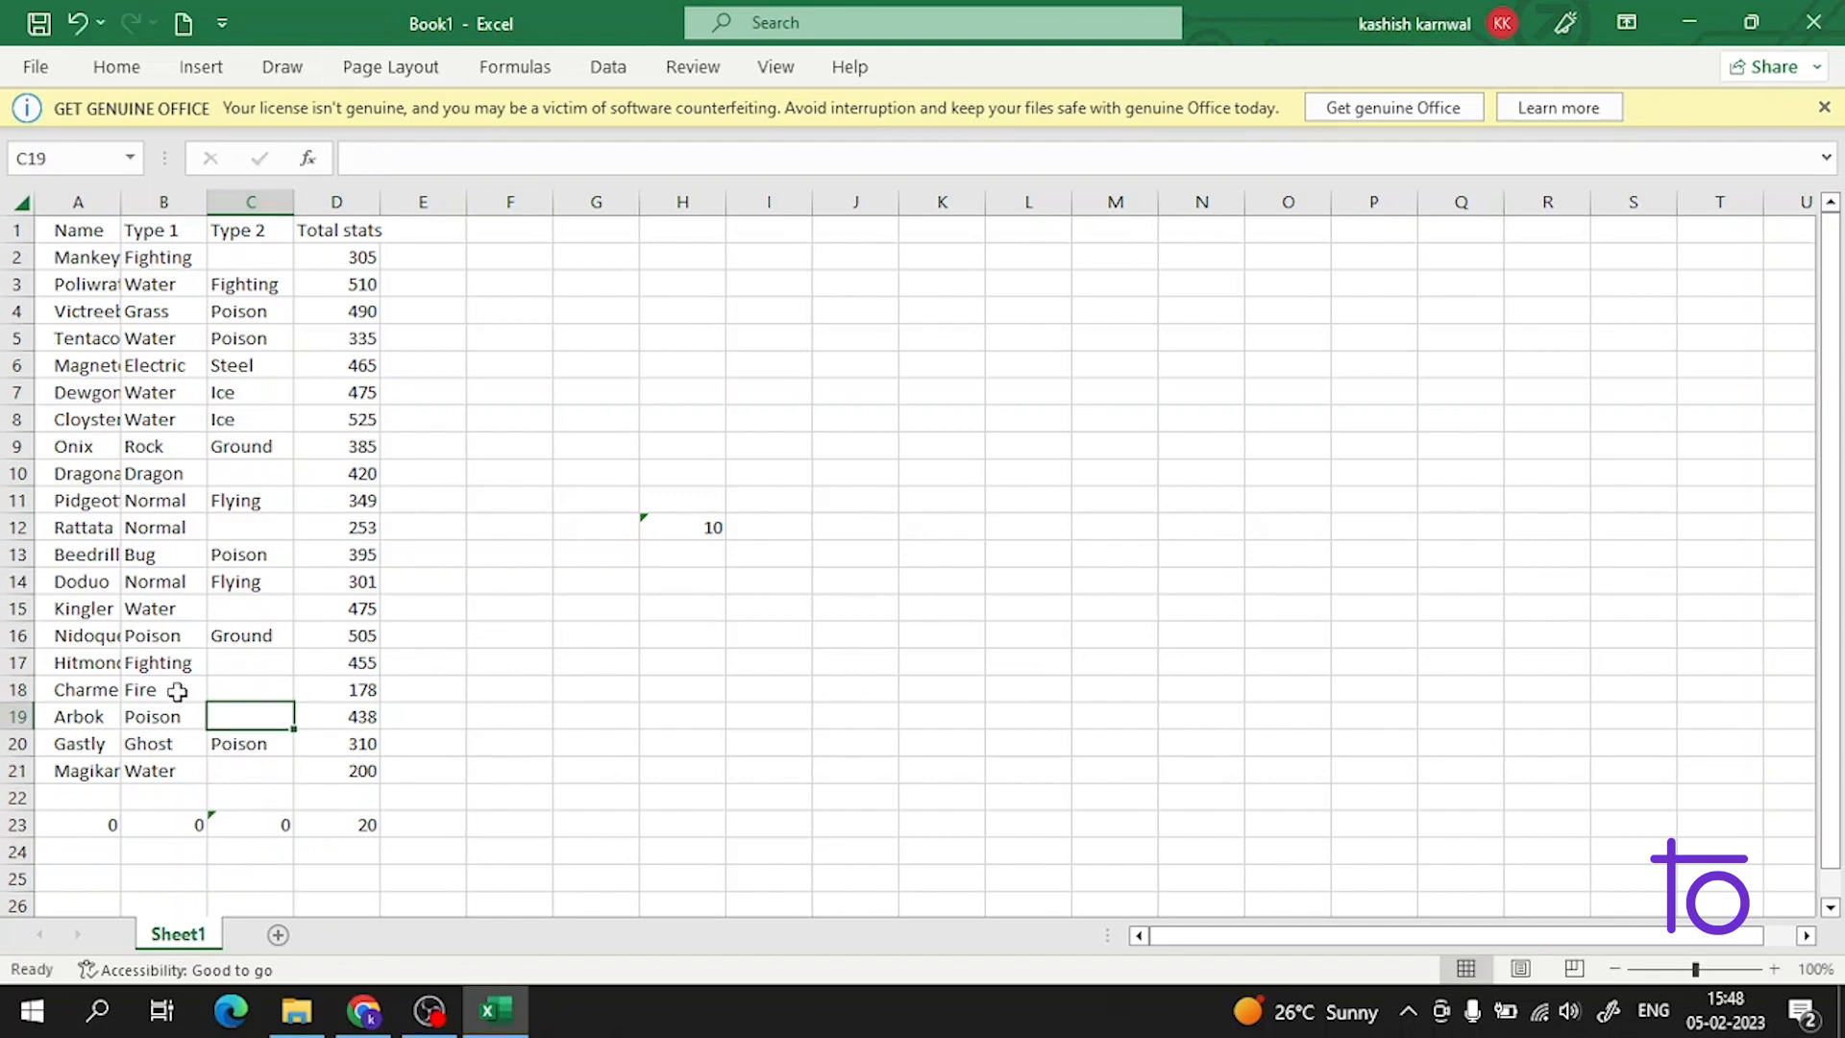
Step: Review the COUNT formula in cell A23 and delete the one in cell H12
{"action": "double_click", "coordinate": [86, 825]}
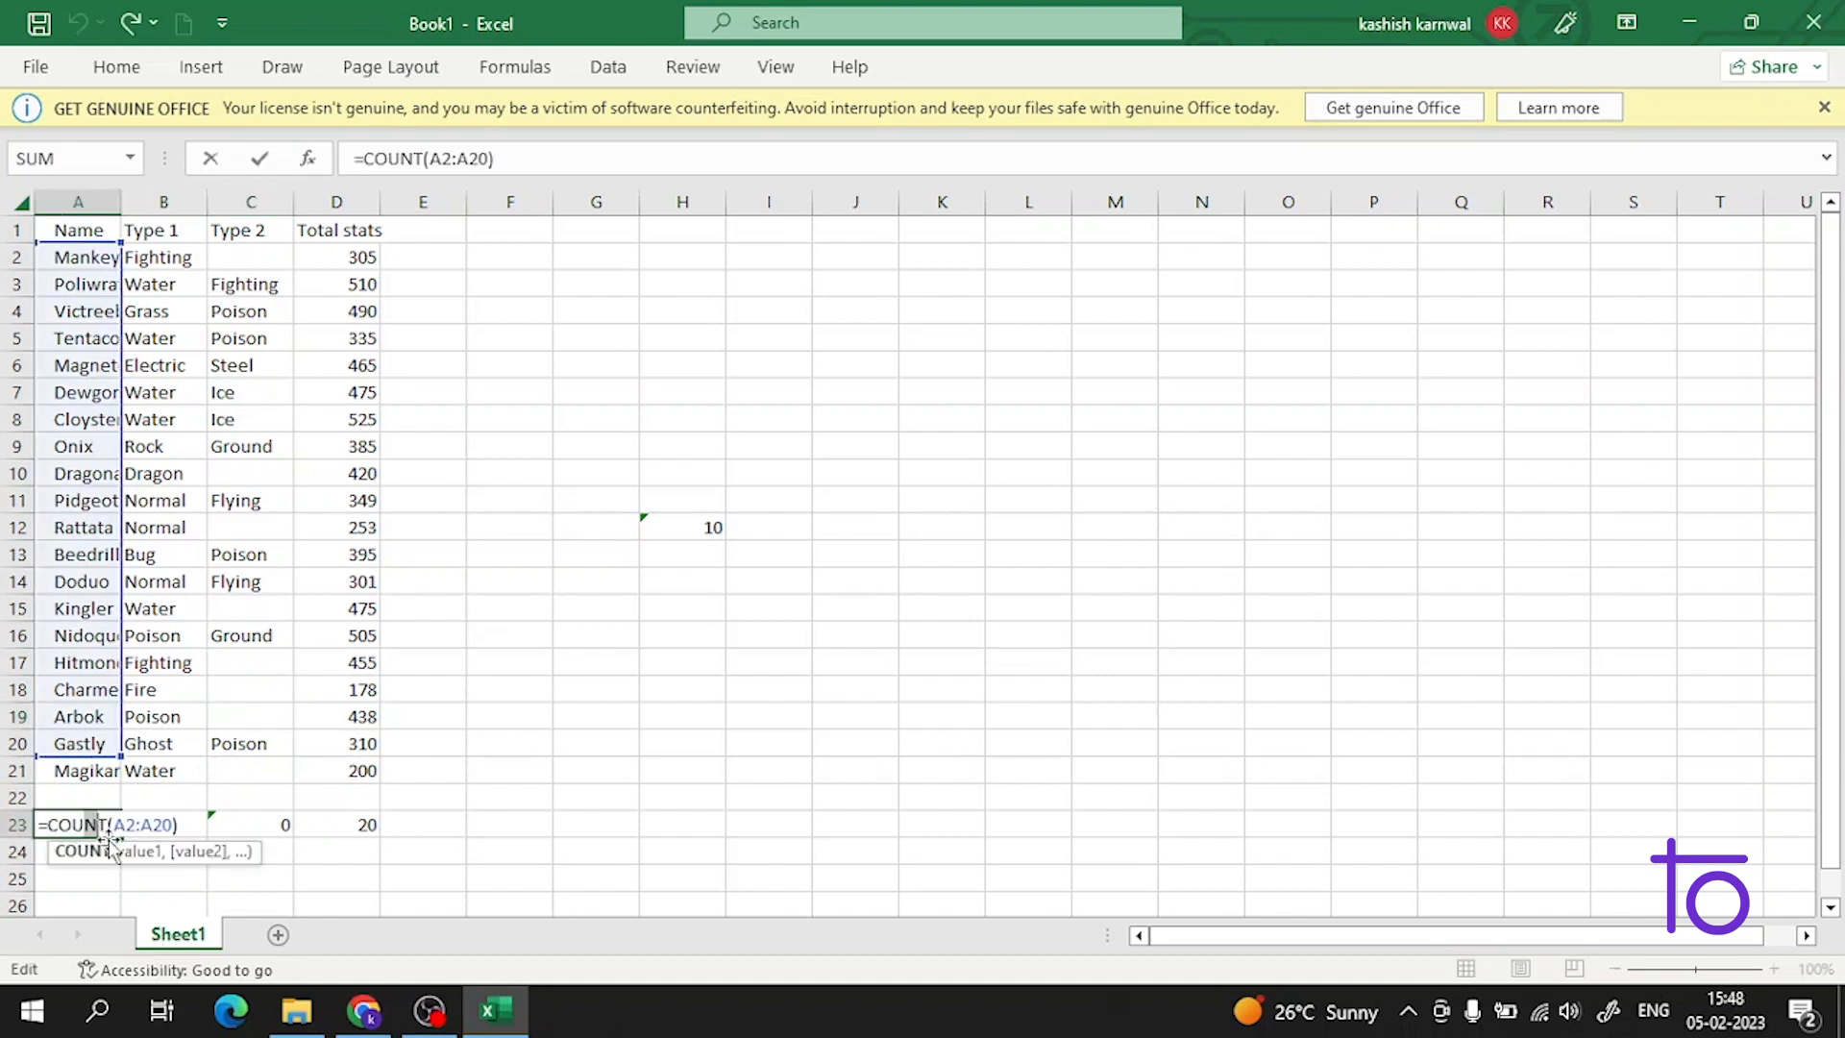
{"action": "double_click", "coordinate": [708, 529]}
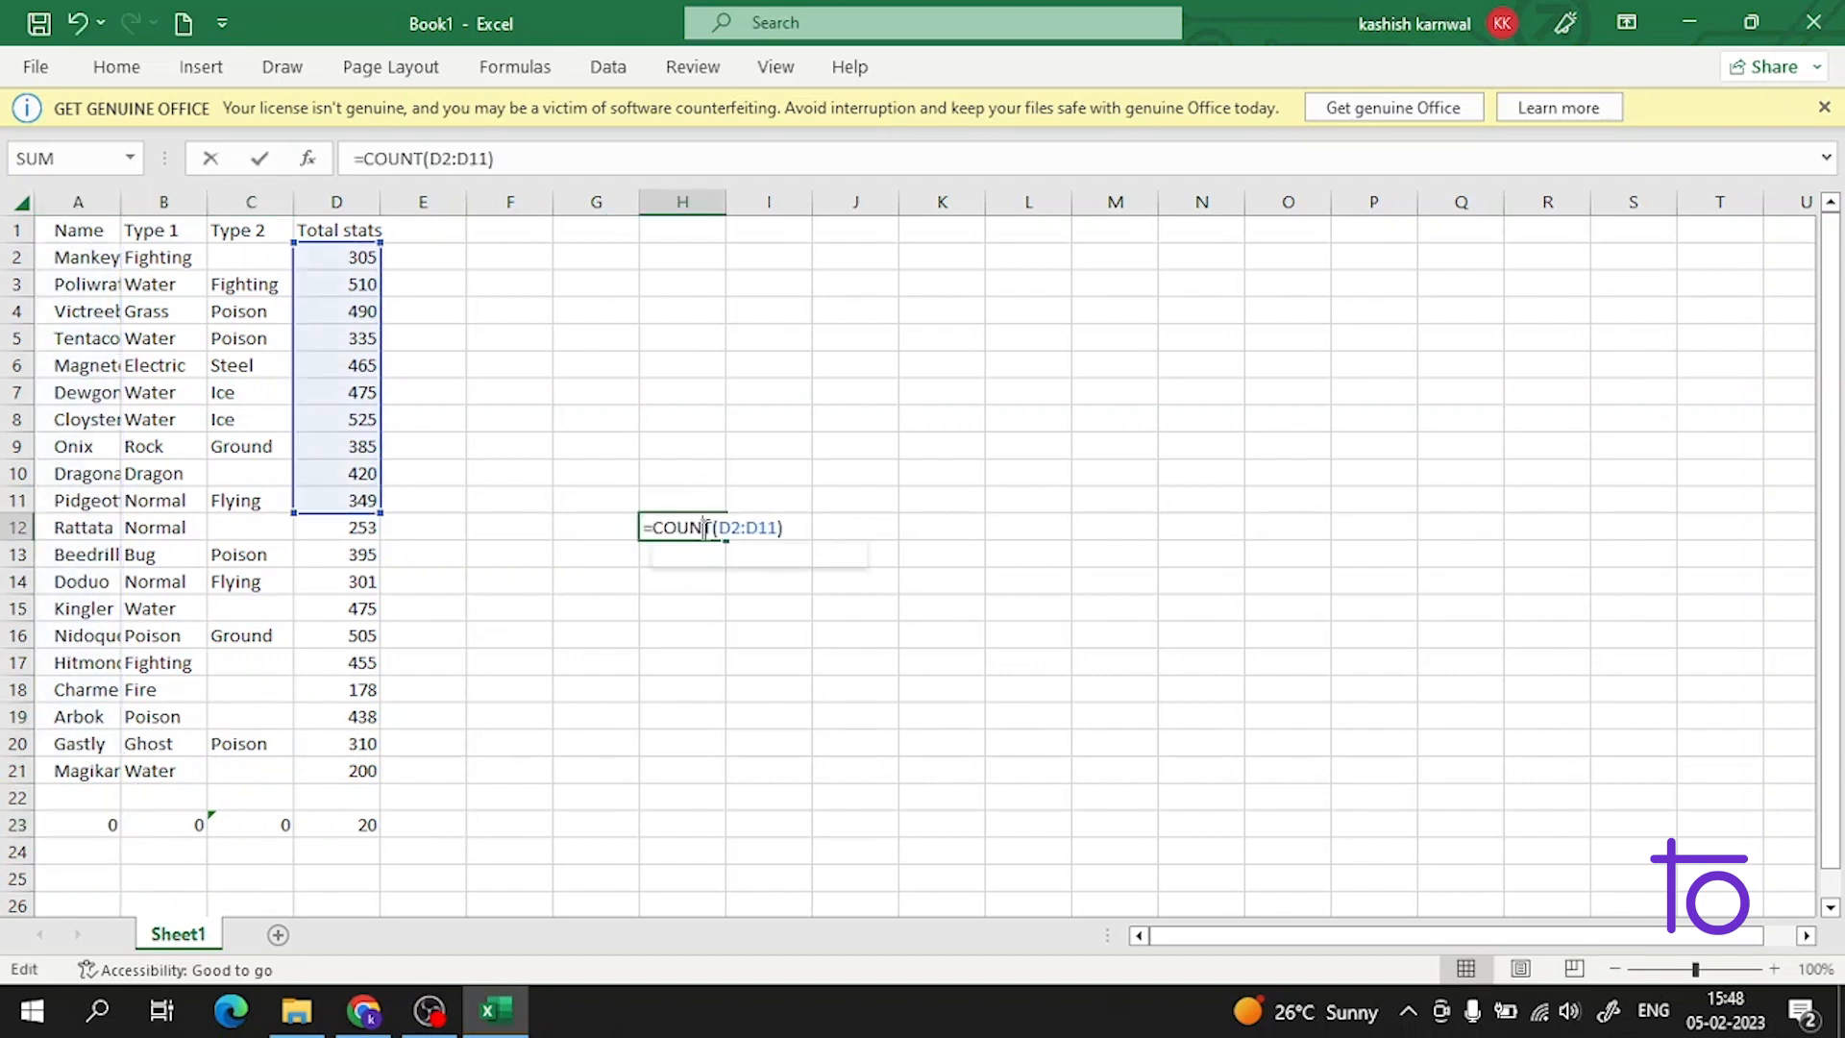
{"action": "left_click_drag", "start_coordinate": [800, 529], "coordinate": [601, 527]}
{"action": "key", "text": "Delete"}
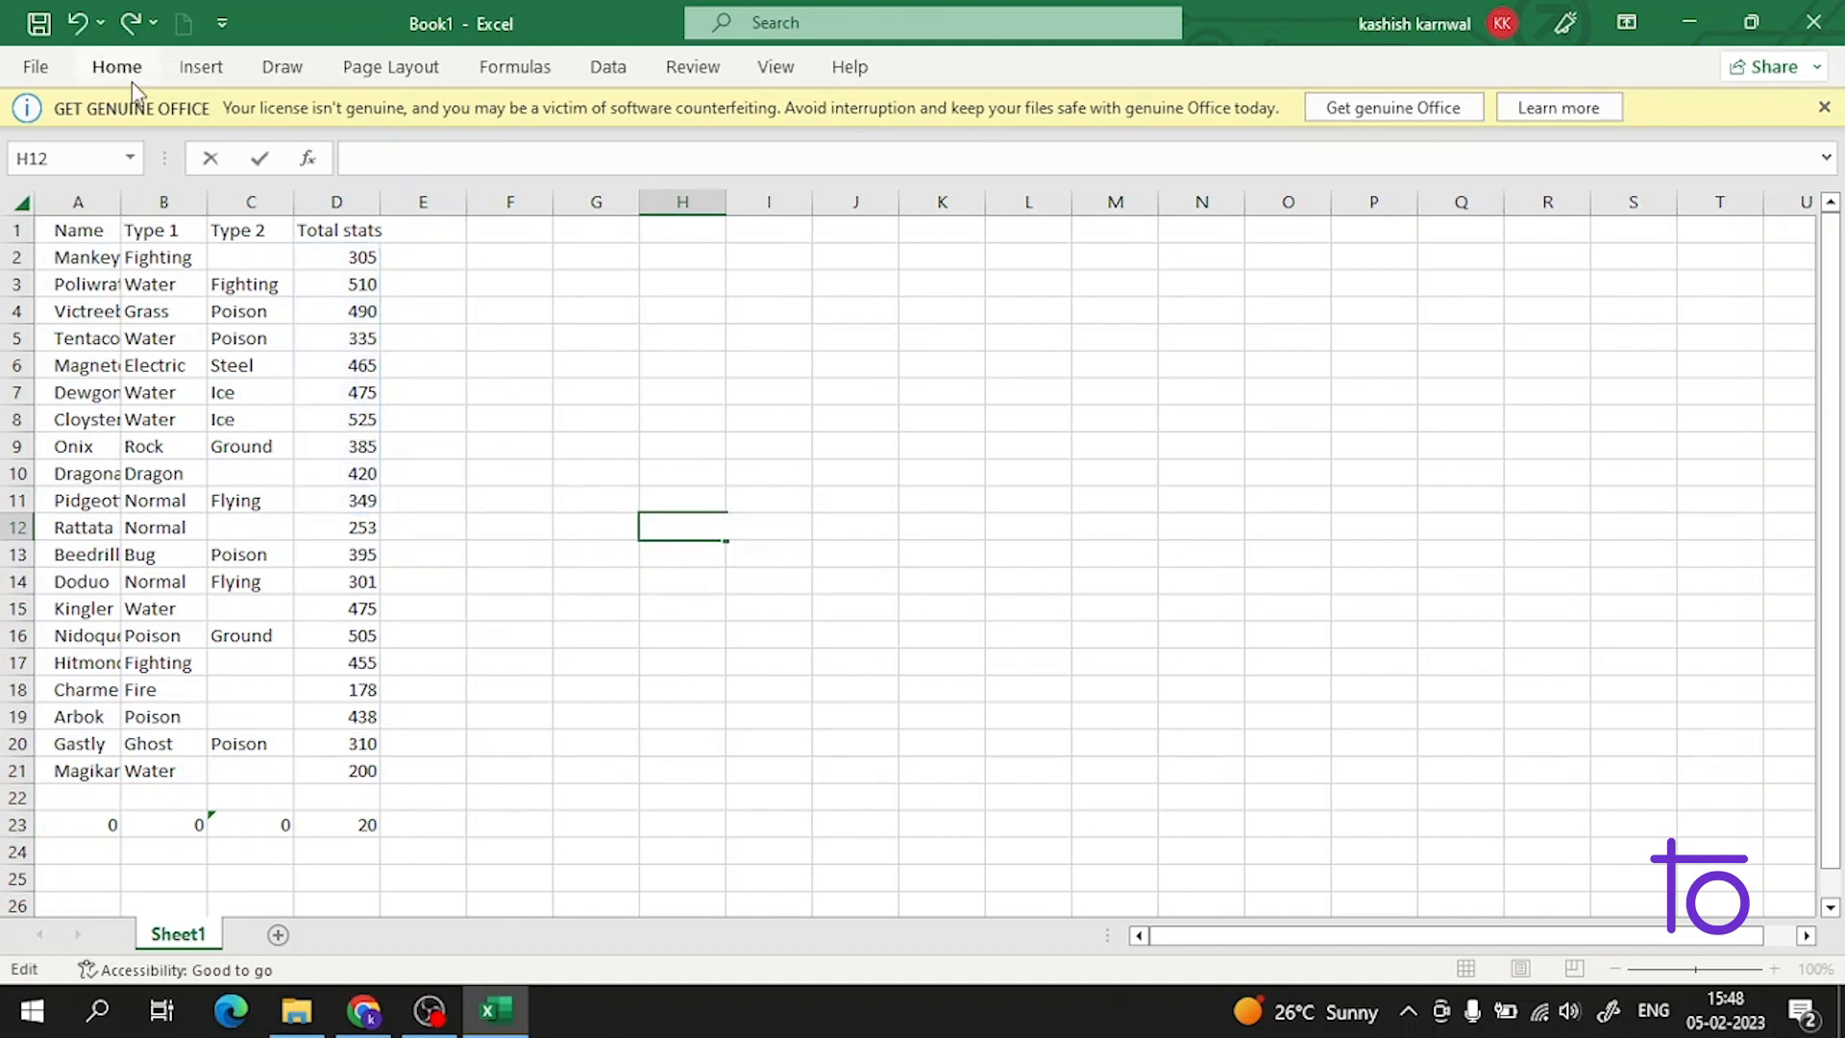
Step: Delete the COUNT formulas from cells D23 and C23 below the table
{"action": "double_click", "coordinate": [324, 819]}
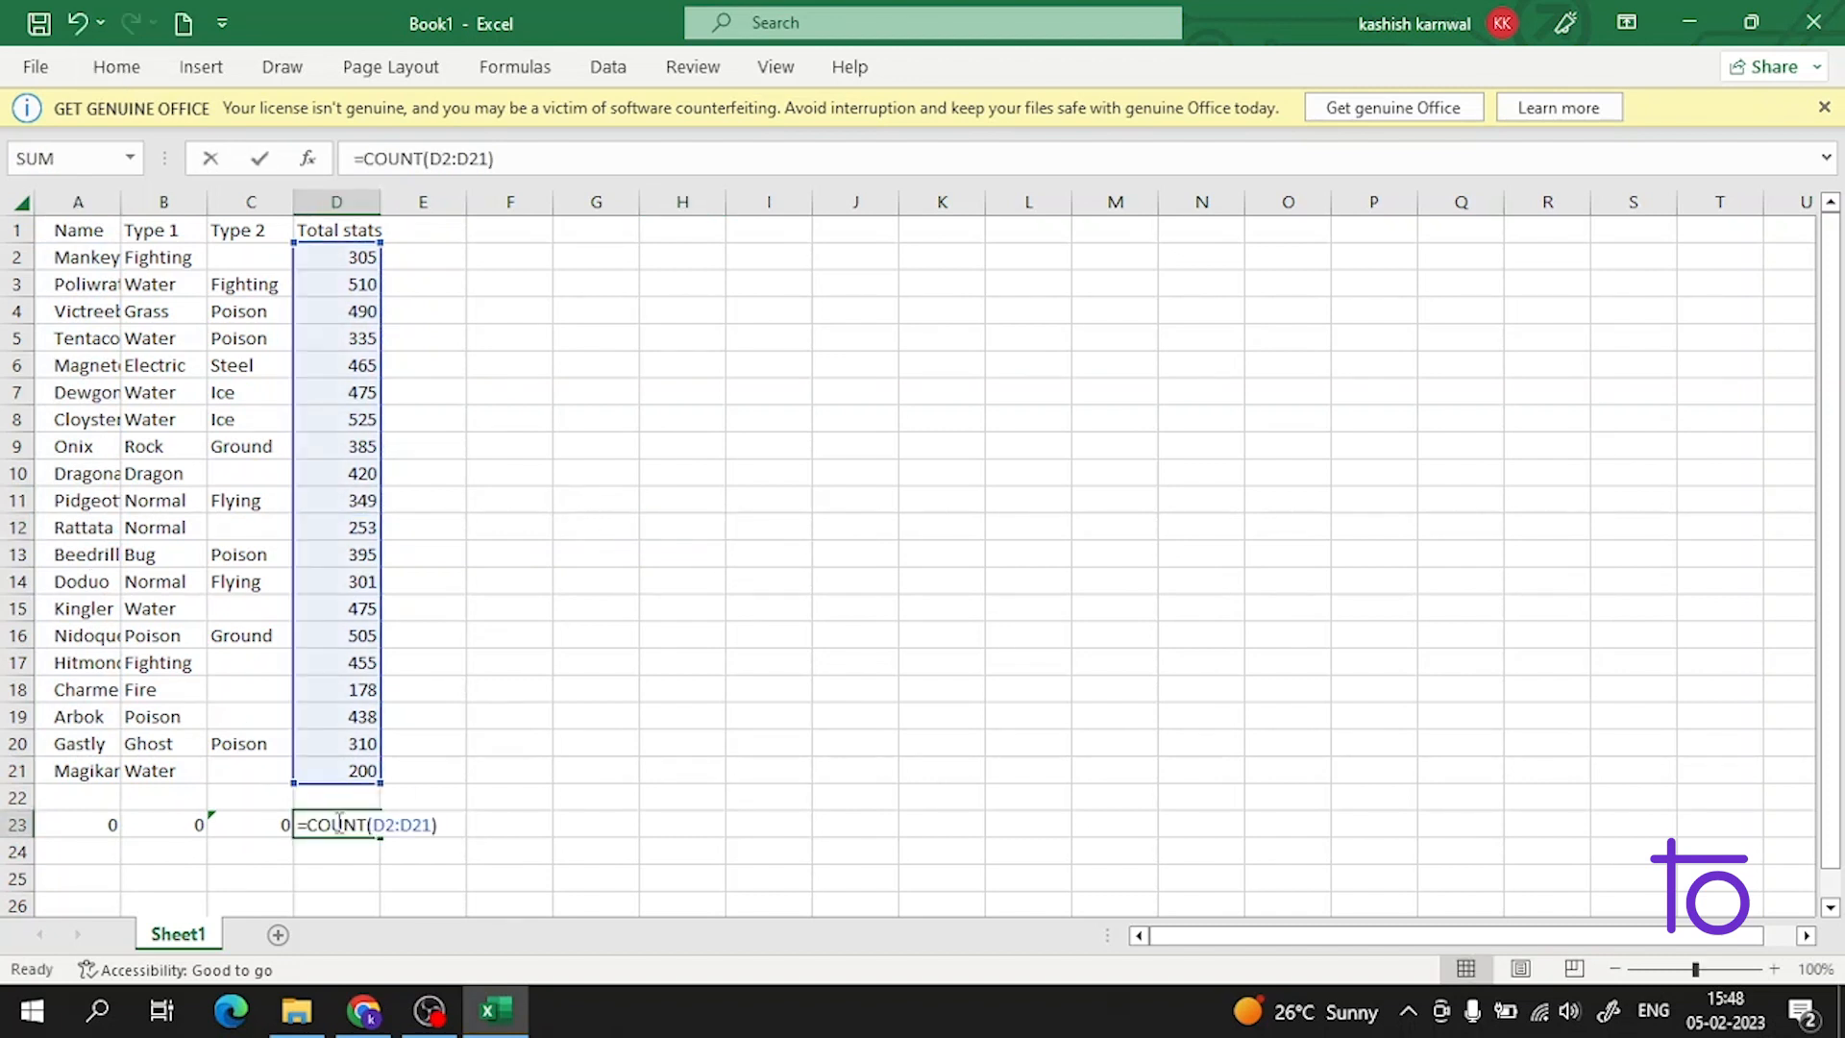
{"action": "left_click_drag", "start_coordinate": [460, 827], "coordinate": [273, 826]}
{"action": "key", "text": "Delete"}
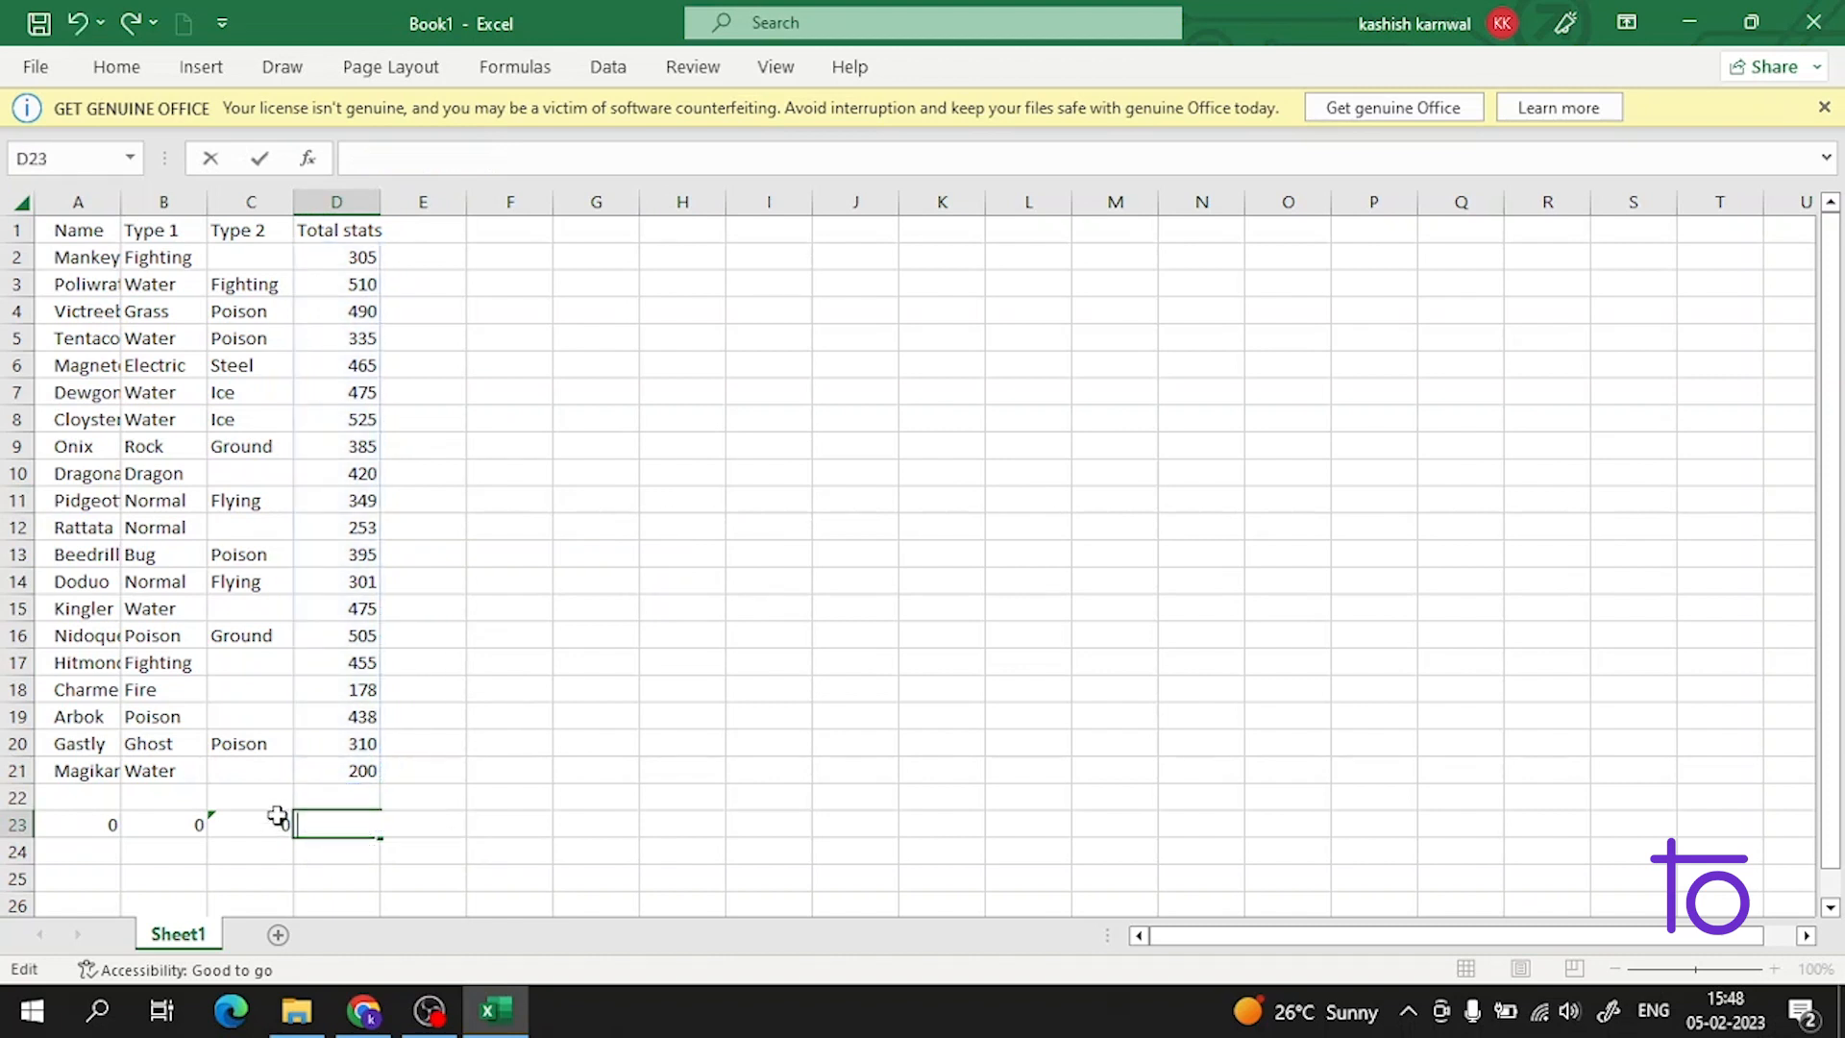
{"action": "double_click", "coordinate": [280, 822]}
{"action": "left_click_drag", "start_coordinate": [362, 828], "coordinate": [98, 781]}
{"action": "key", "text": "Delete"}
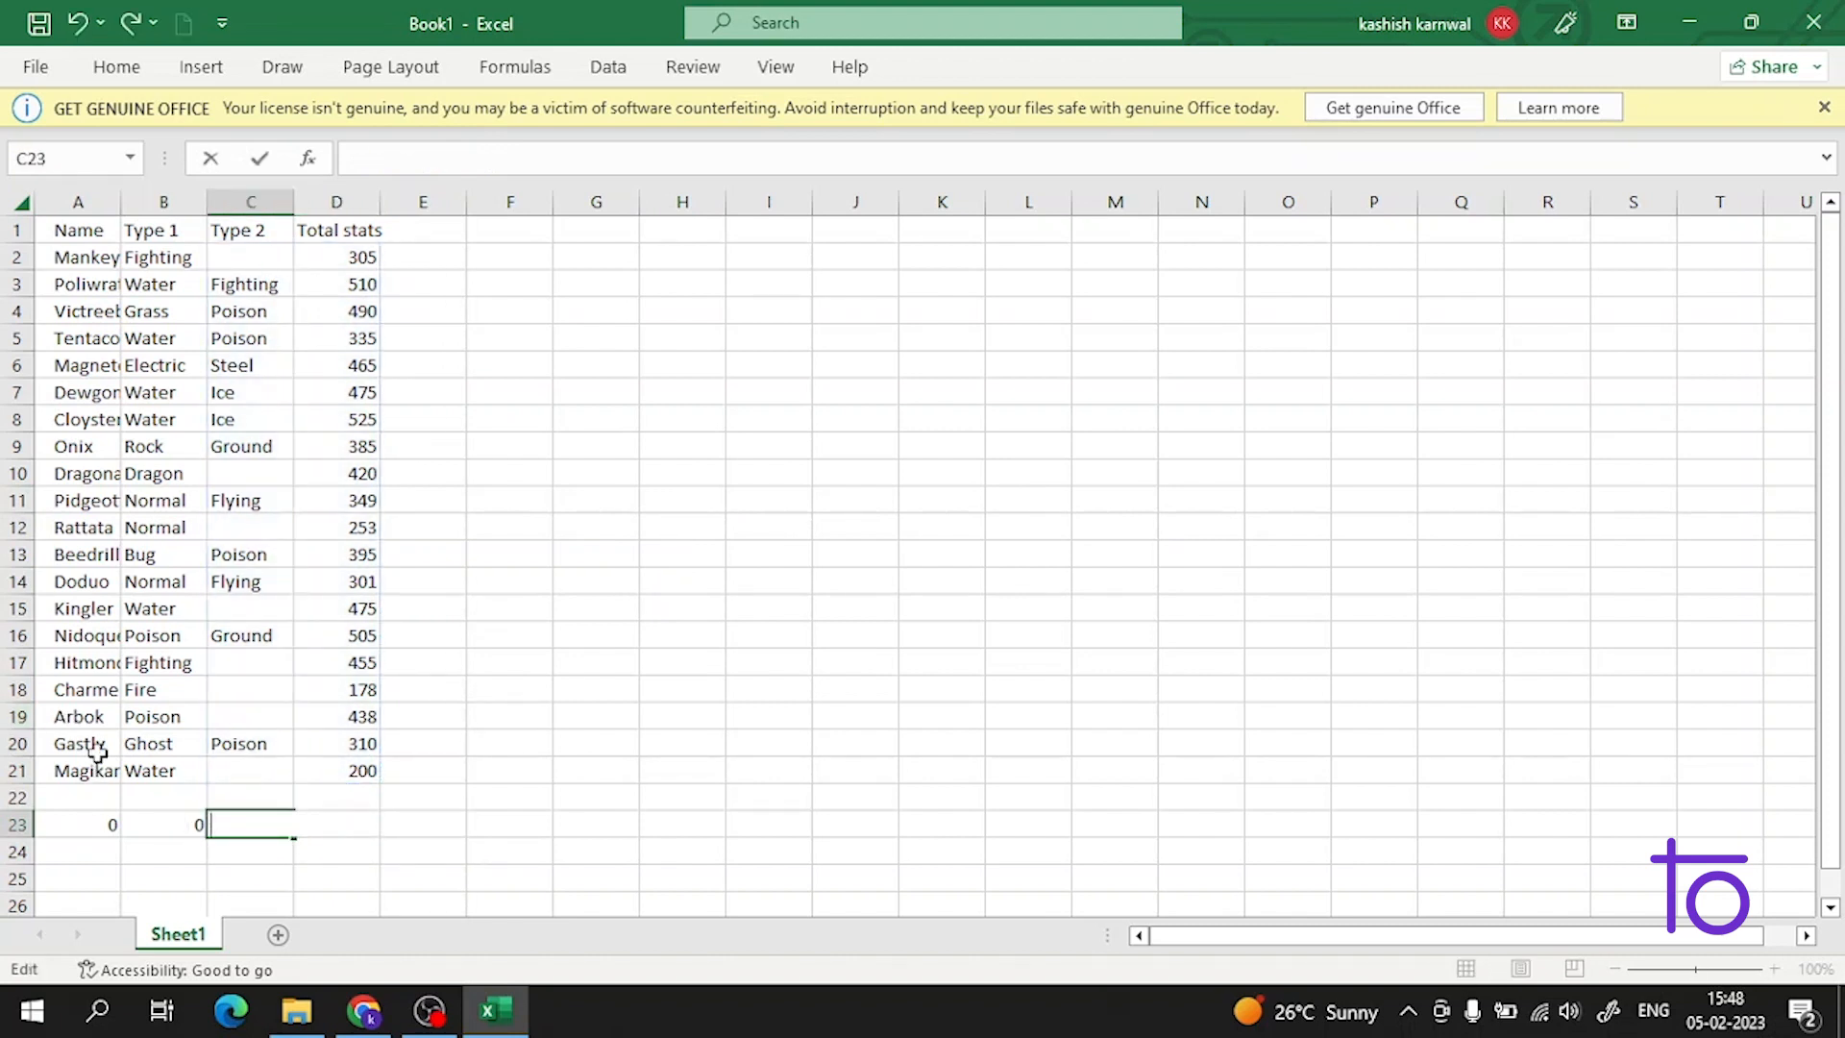
Step: Delete the COUNT formulas from cells B23 and A23 below the table
{"action": "left_click", "coordinate": [166, 815]}
{"action": "double_click", "coordinate": [166, 815]}
{"action": "left_click_drag", "start_coordinate": [277, 822], "coordinate": [125, 769]}
{"action": "key", "text": "Delete"}
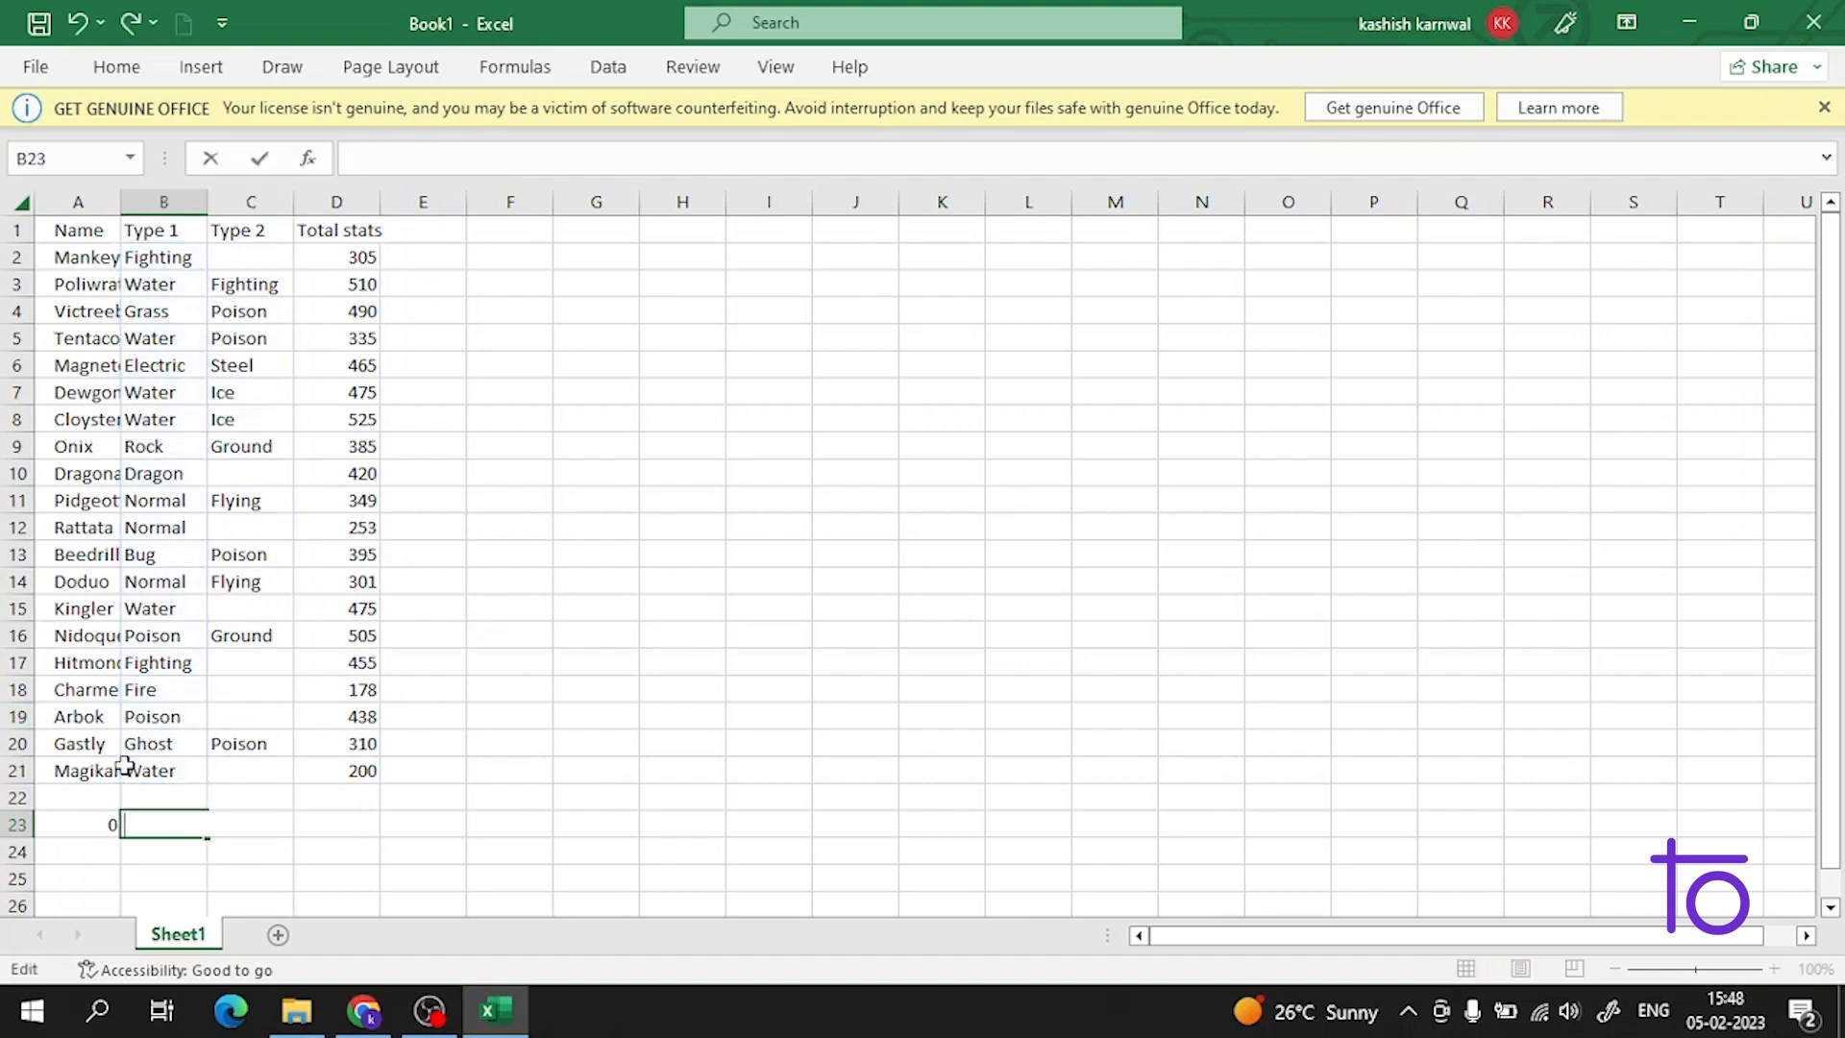
{"action": "double_click", "coordinate": [112, 819]}
{"action": "left_click_drag", "start_coordinate": [205, 827], "coordinate": [15, 799]}
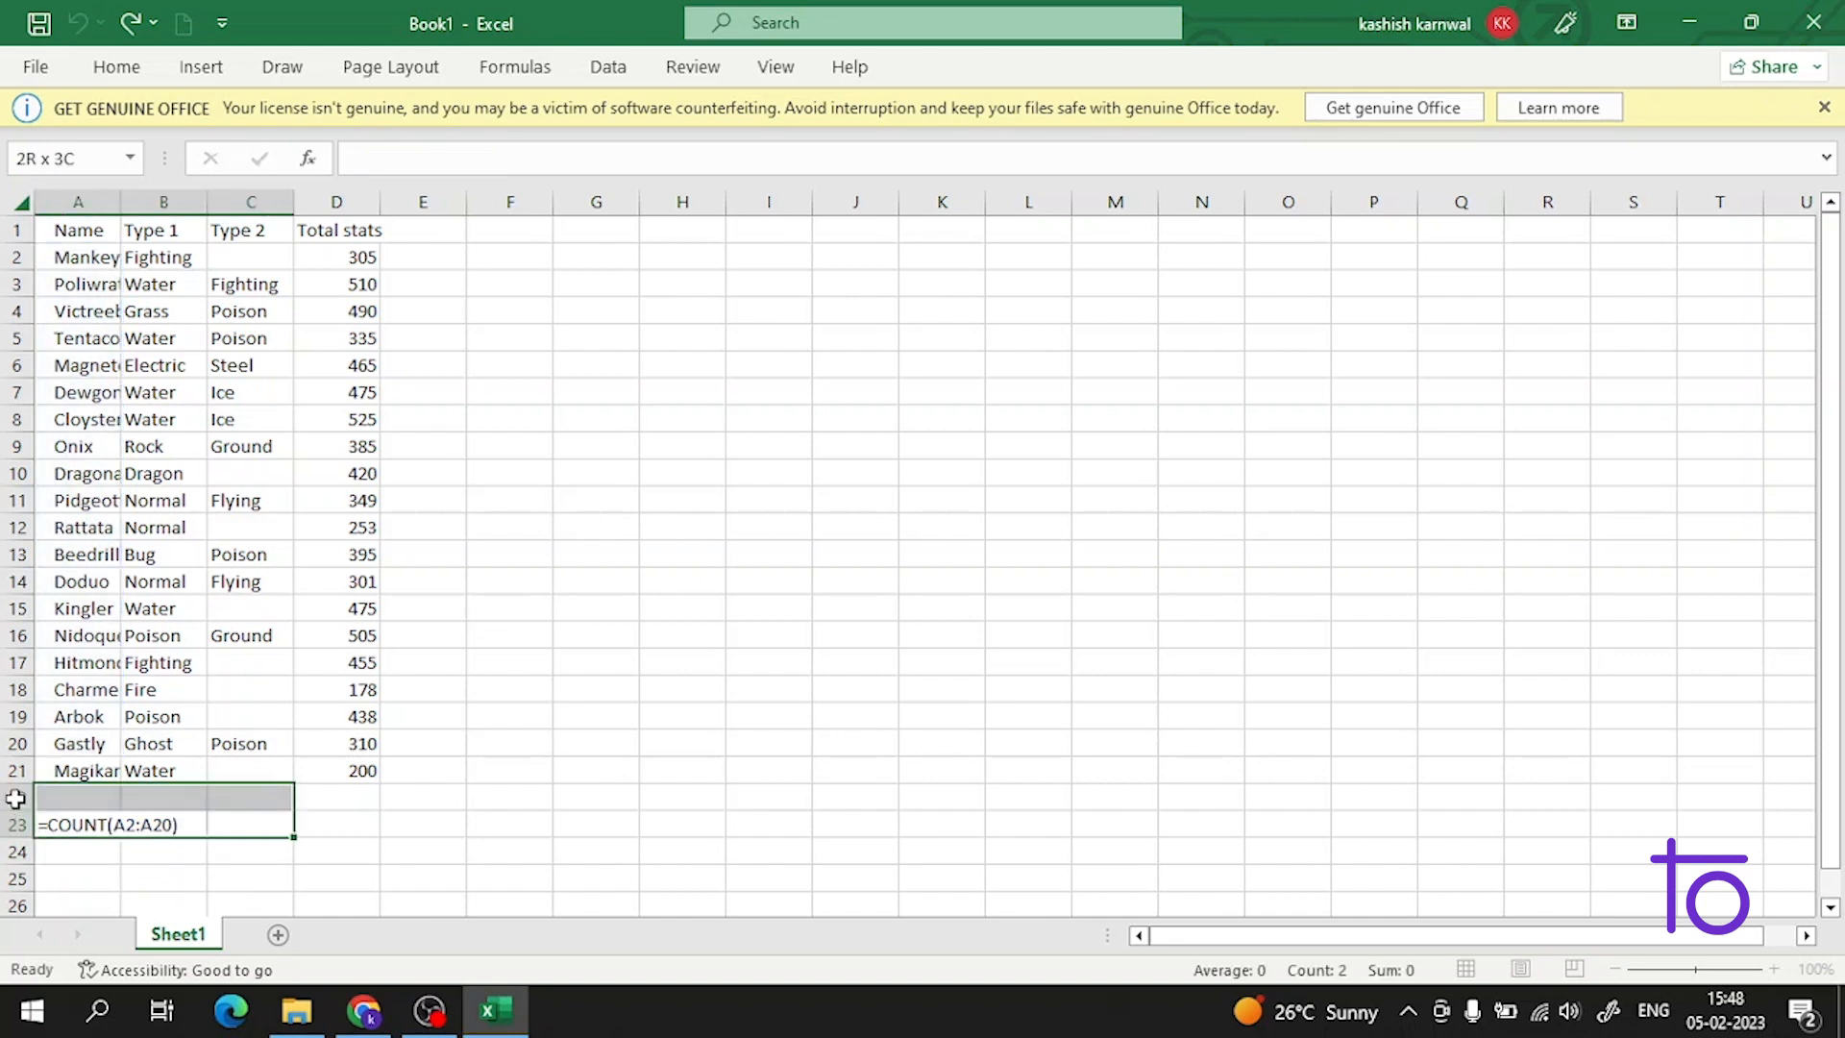
{"action": "left_click", "coordinate": [751, 506]}
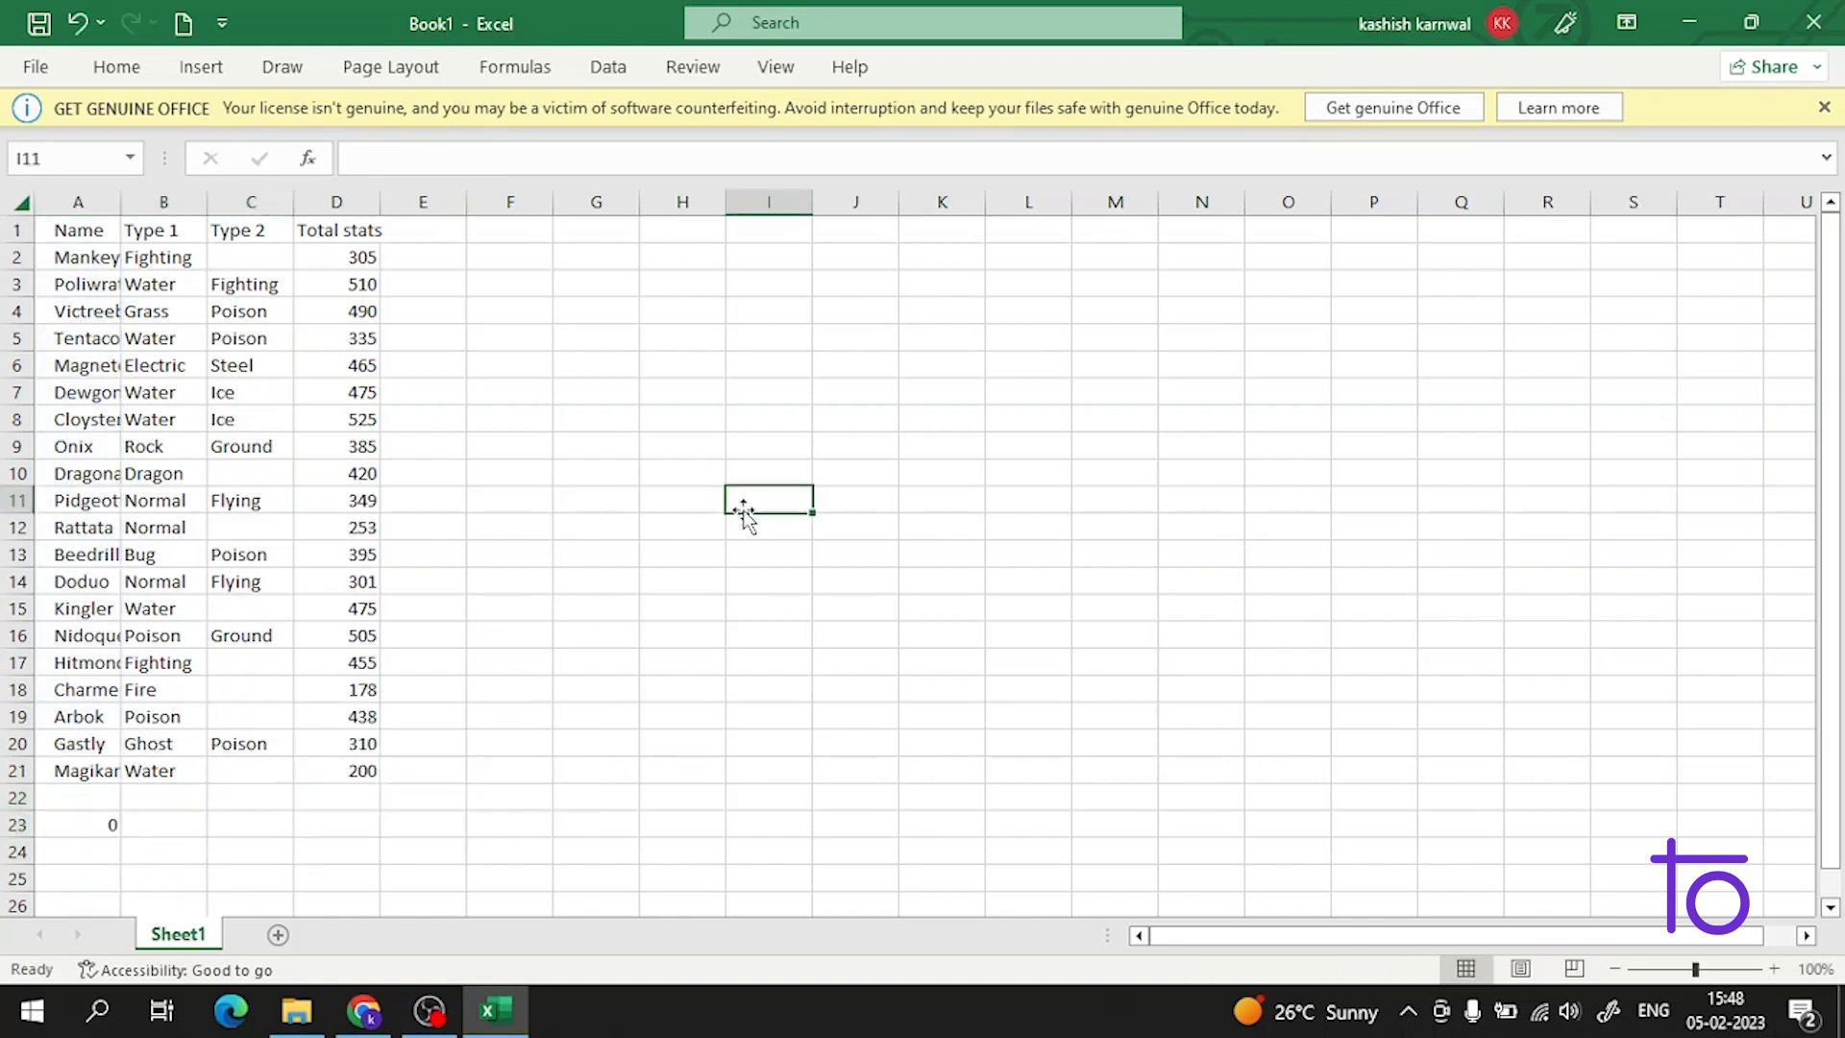
{"action": "double_click", "coordinate": [77, 822]}
{"action": "left_click_drag", "start_coordinate": [183, 823], "coordinate": [34, 823]}
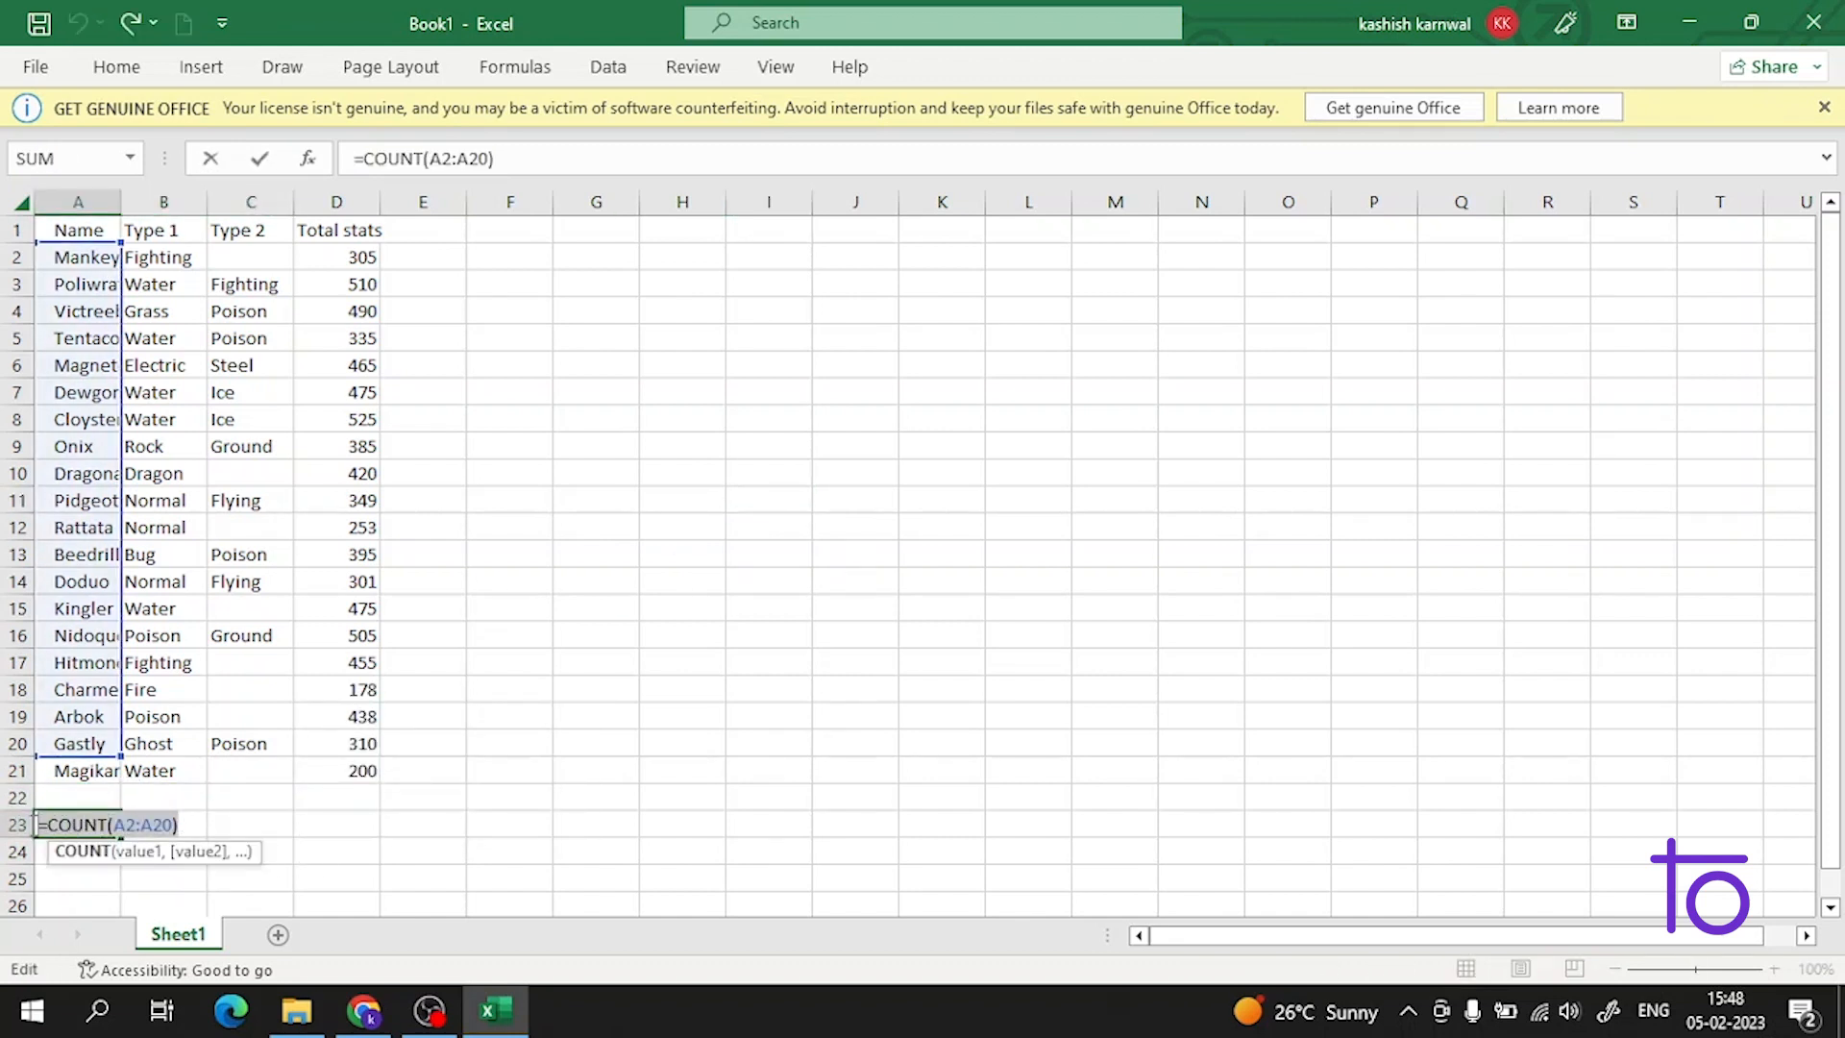
{"action": "key", "text": "BackSpace"}
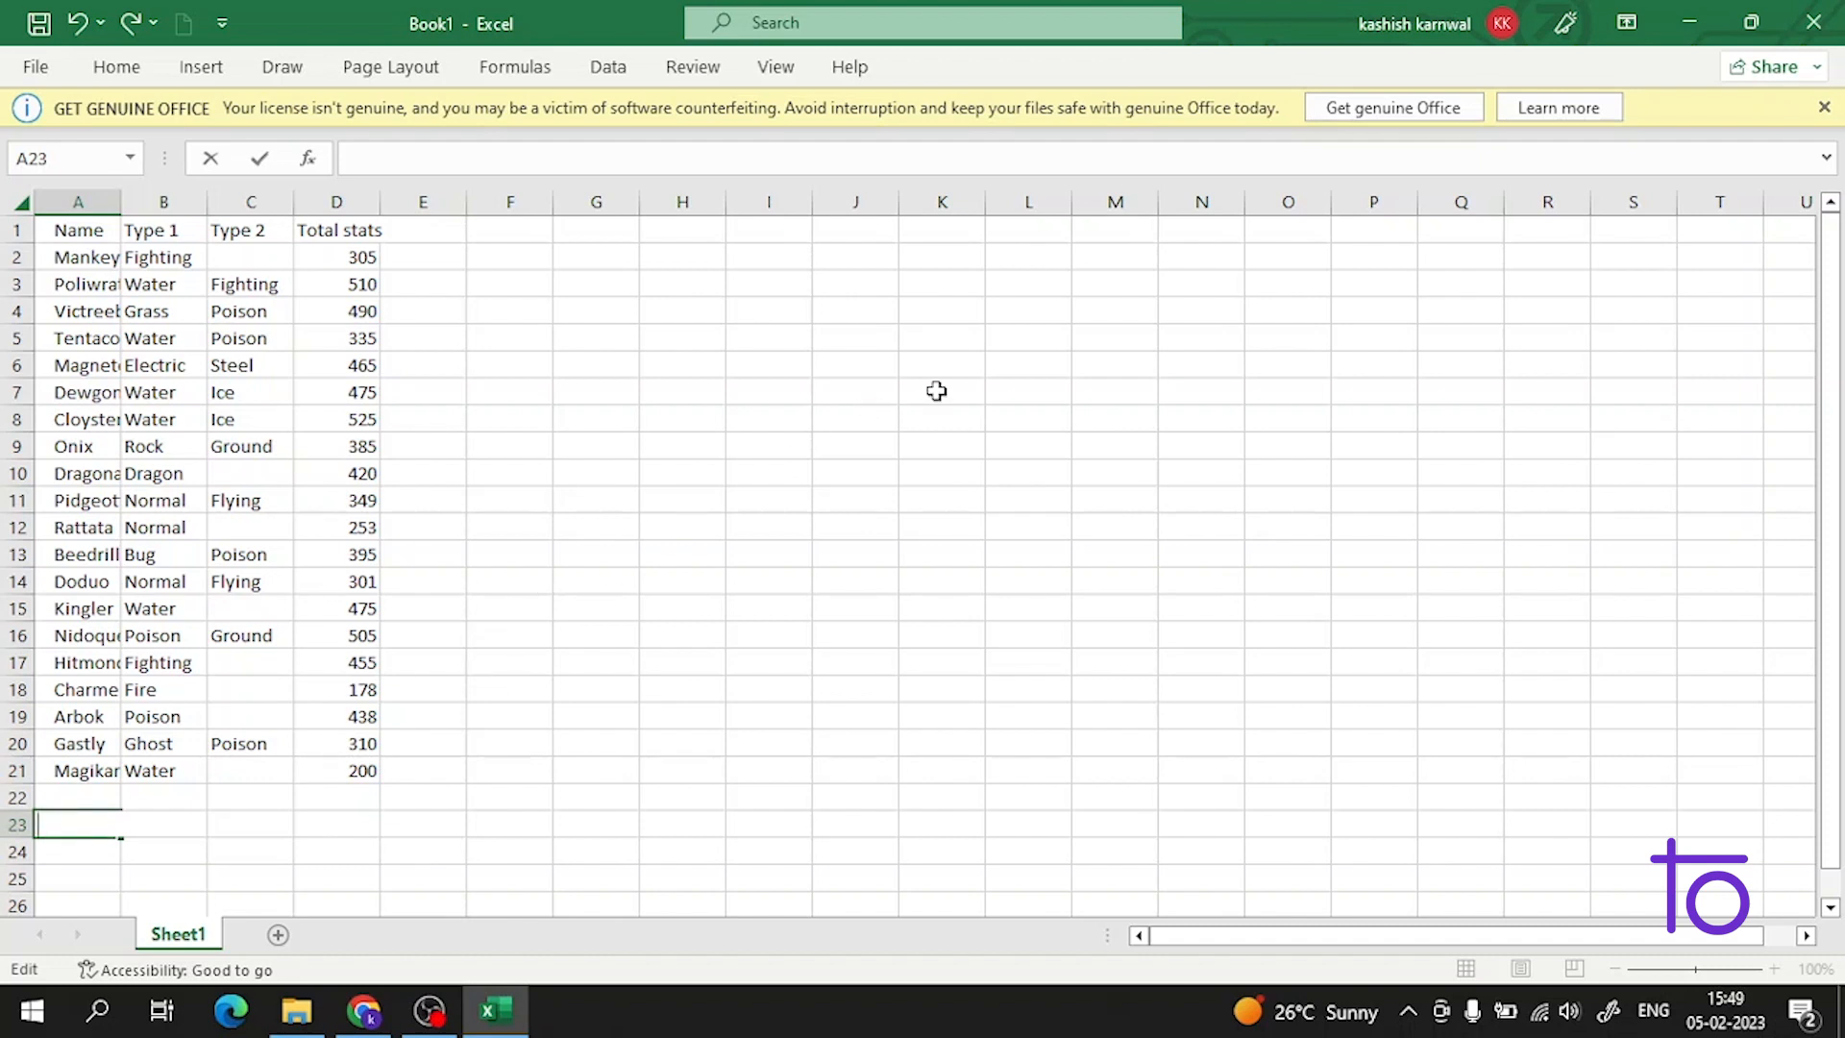
{"action": "left_click", "coordinate": [970, 364]}
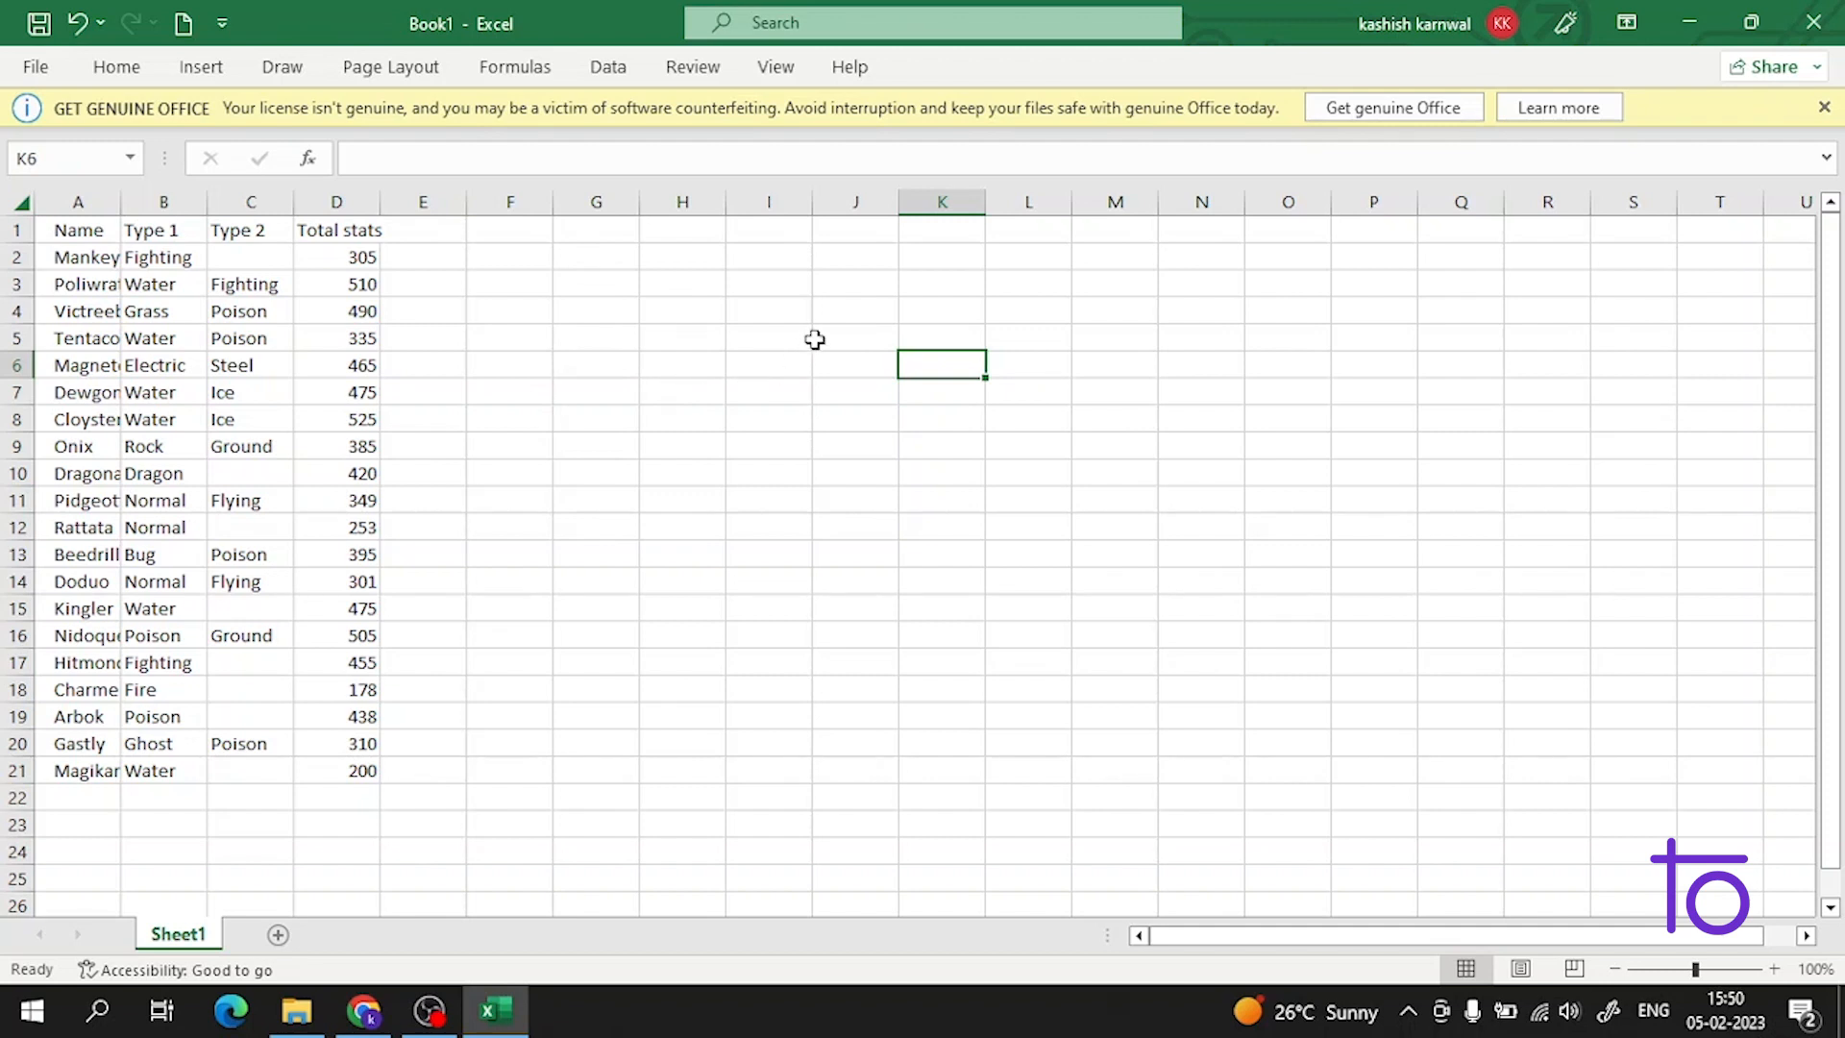
Step: Enter the label counta in cell J6 and the label count in cell J5
{"action": "double_click", "coordinate": [831, 366]}
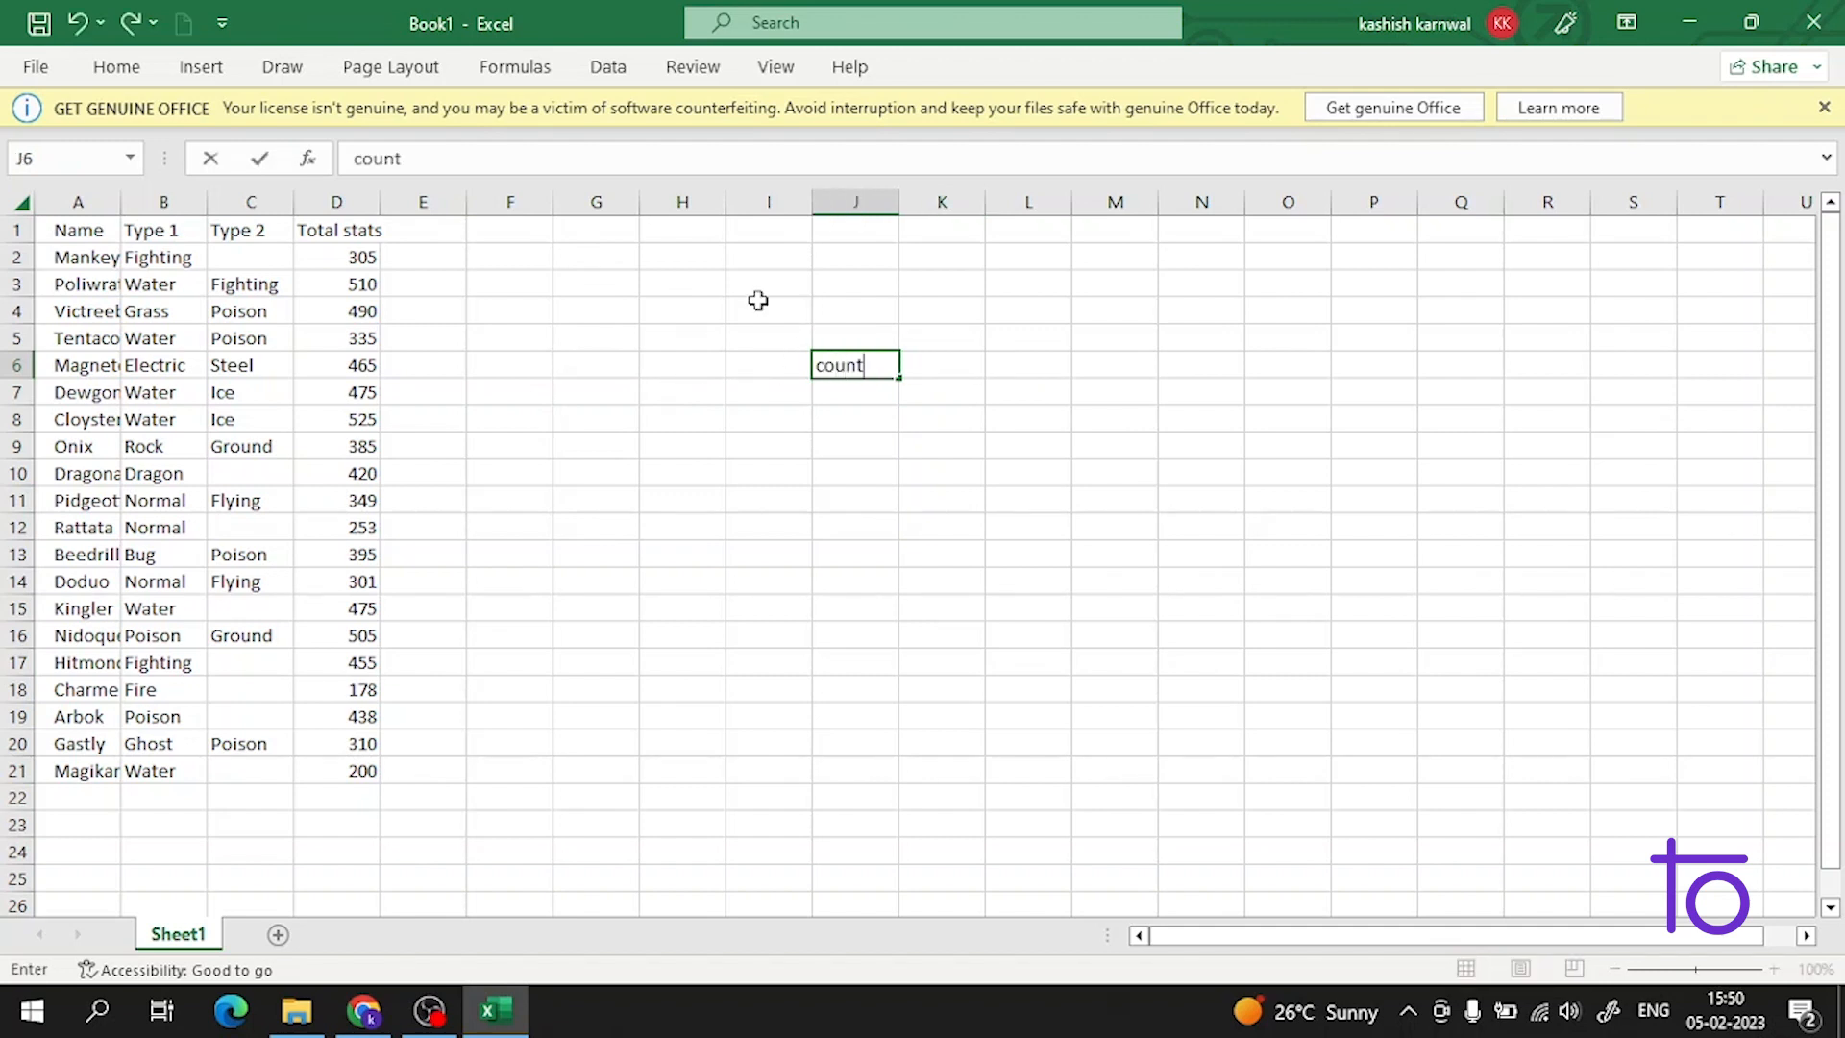
{"action": "left_click", "coordinate": [857, 339]}
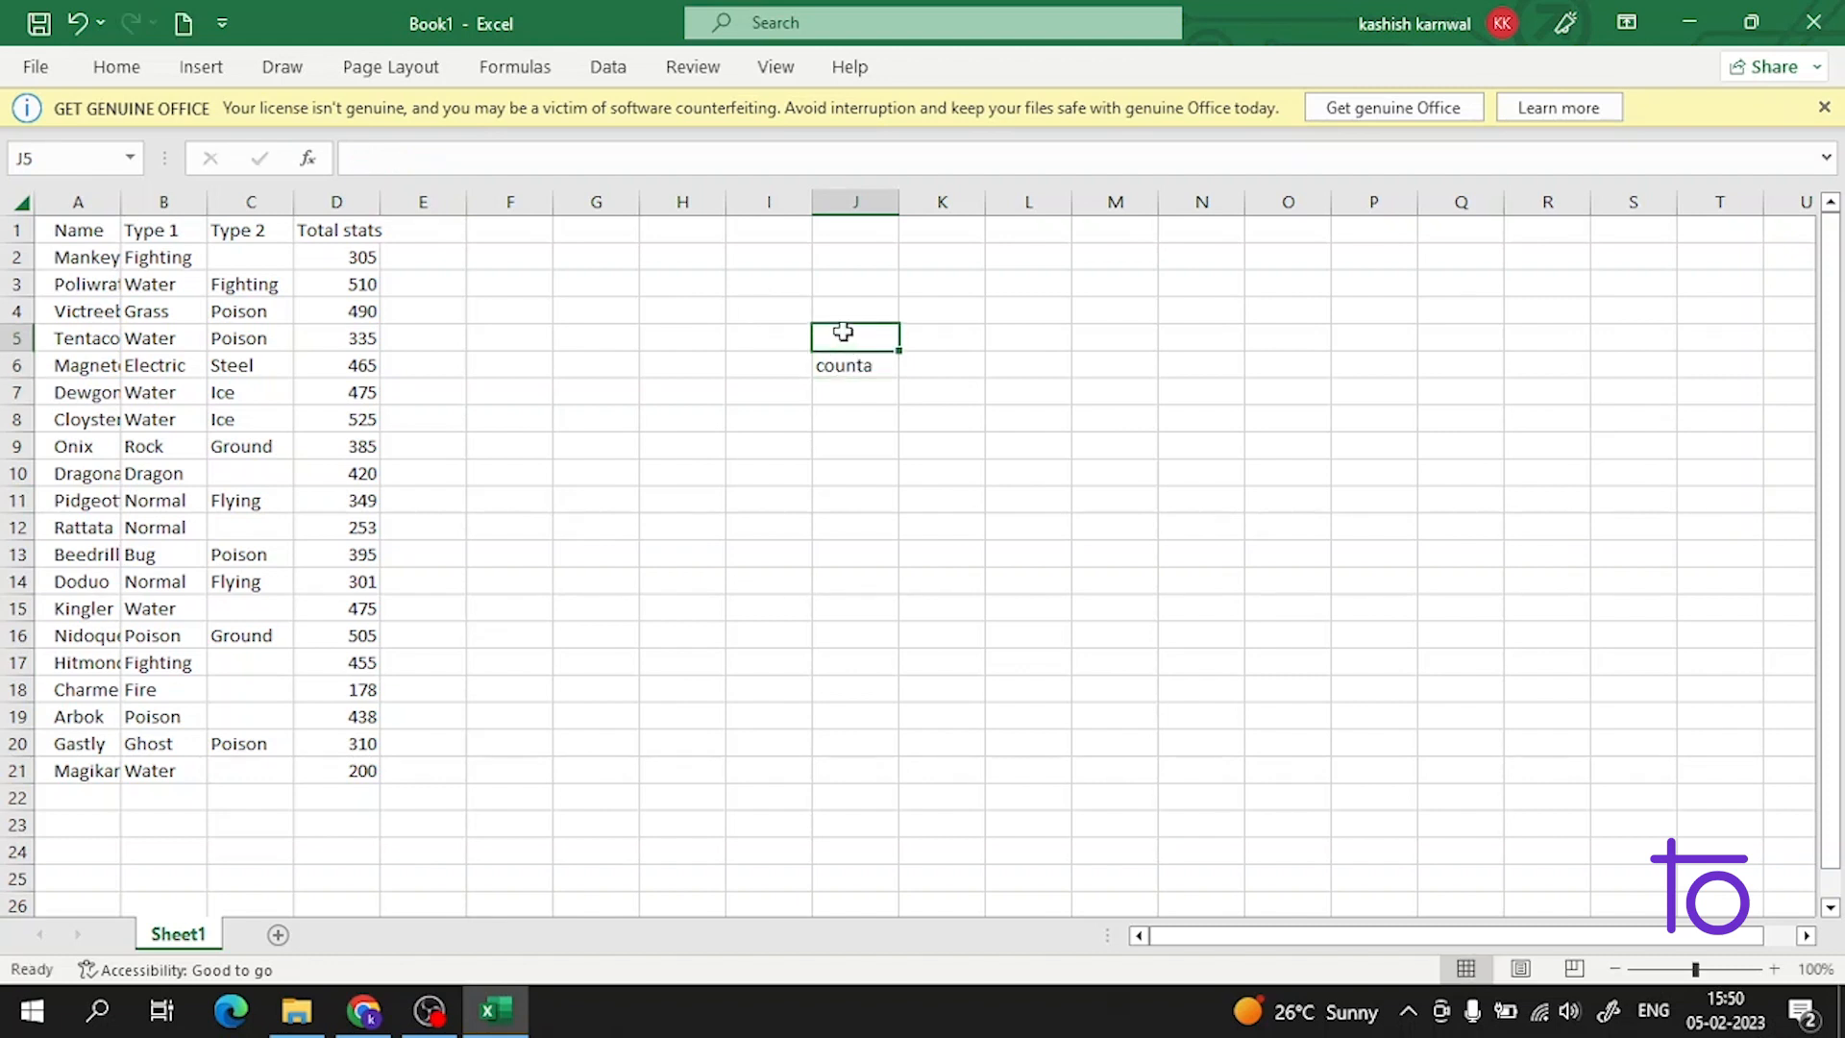
{"action": "type", "text": "count"}
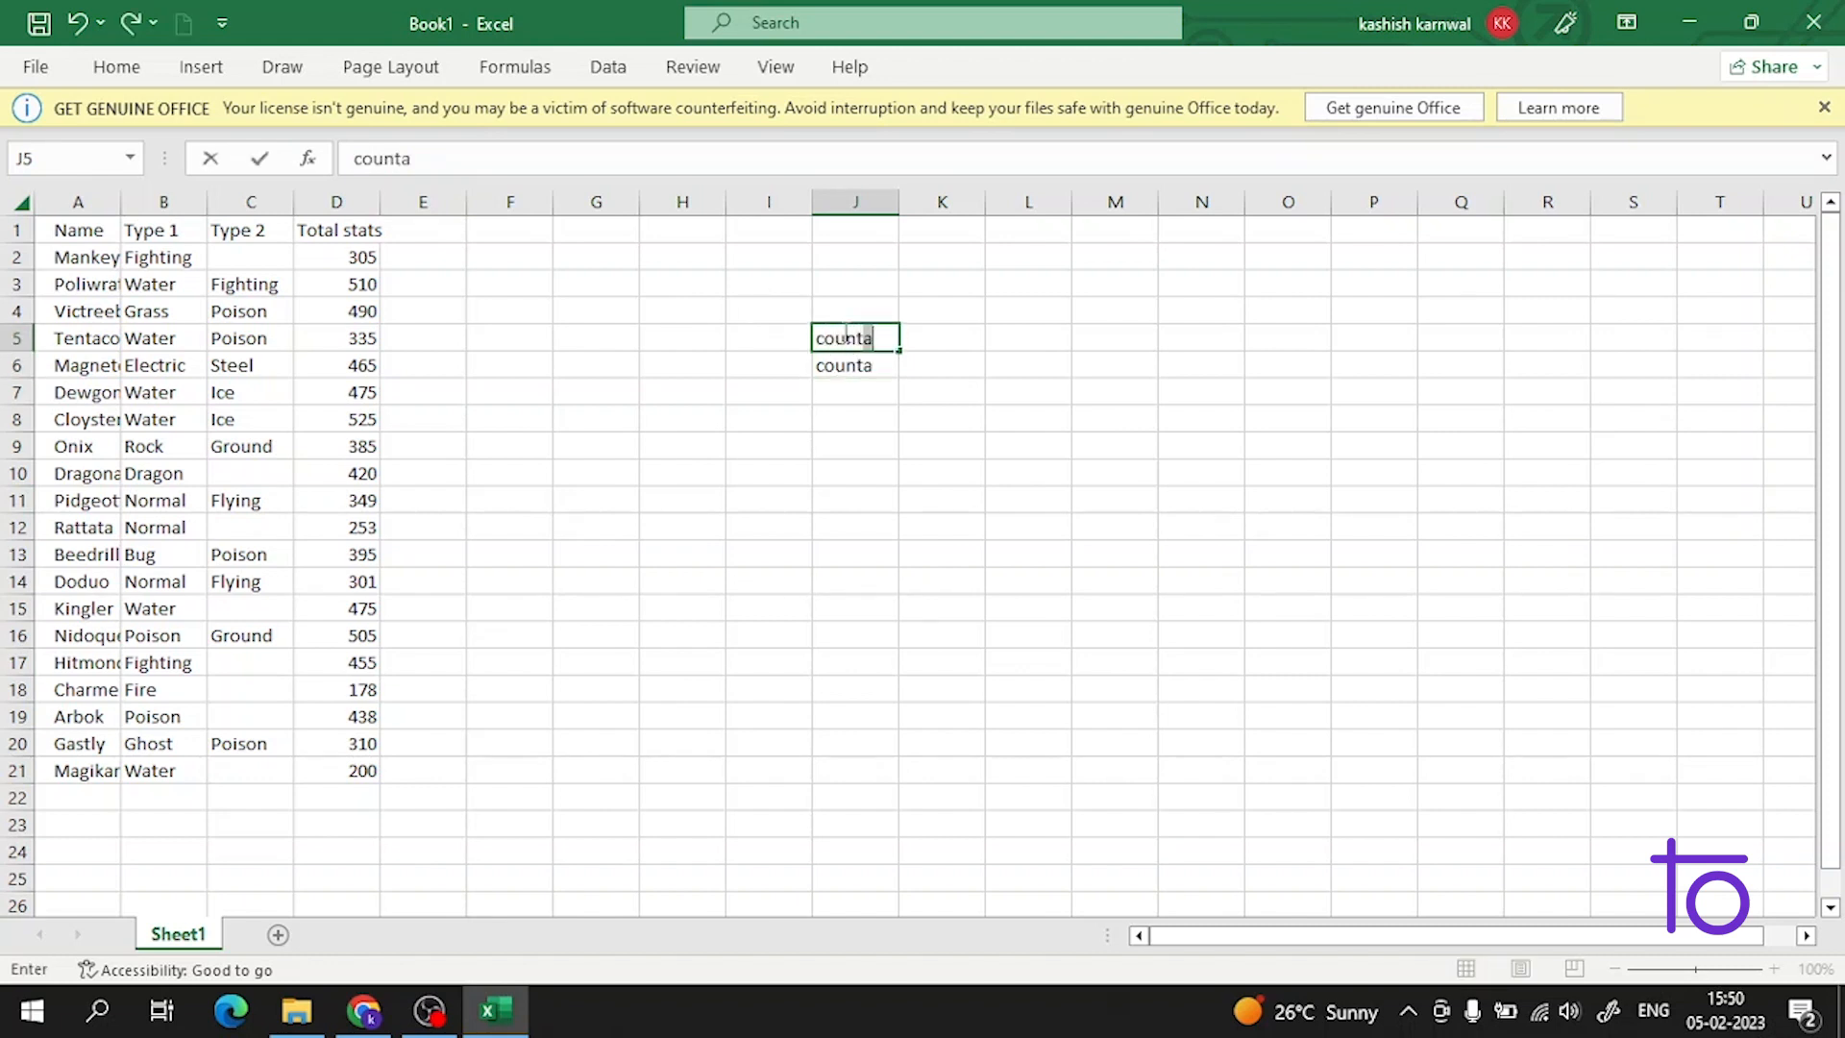
{"action": "left_click", "coordinate": [488, 336]}
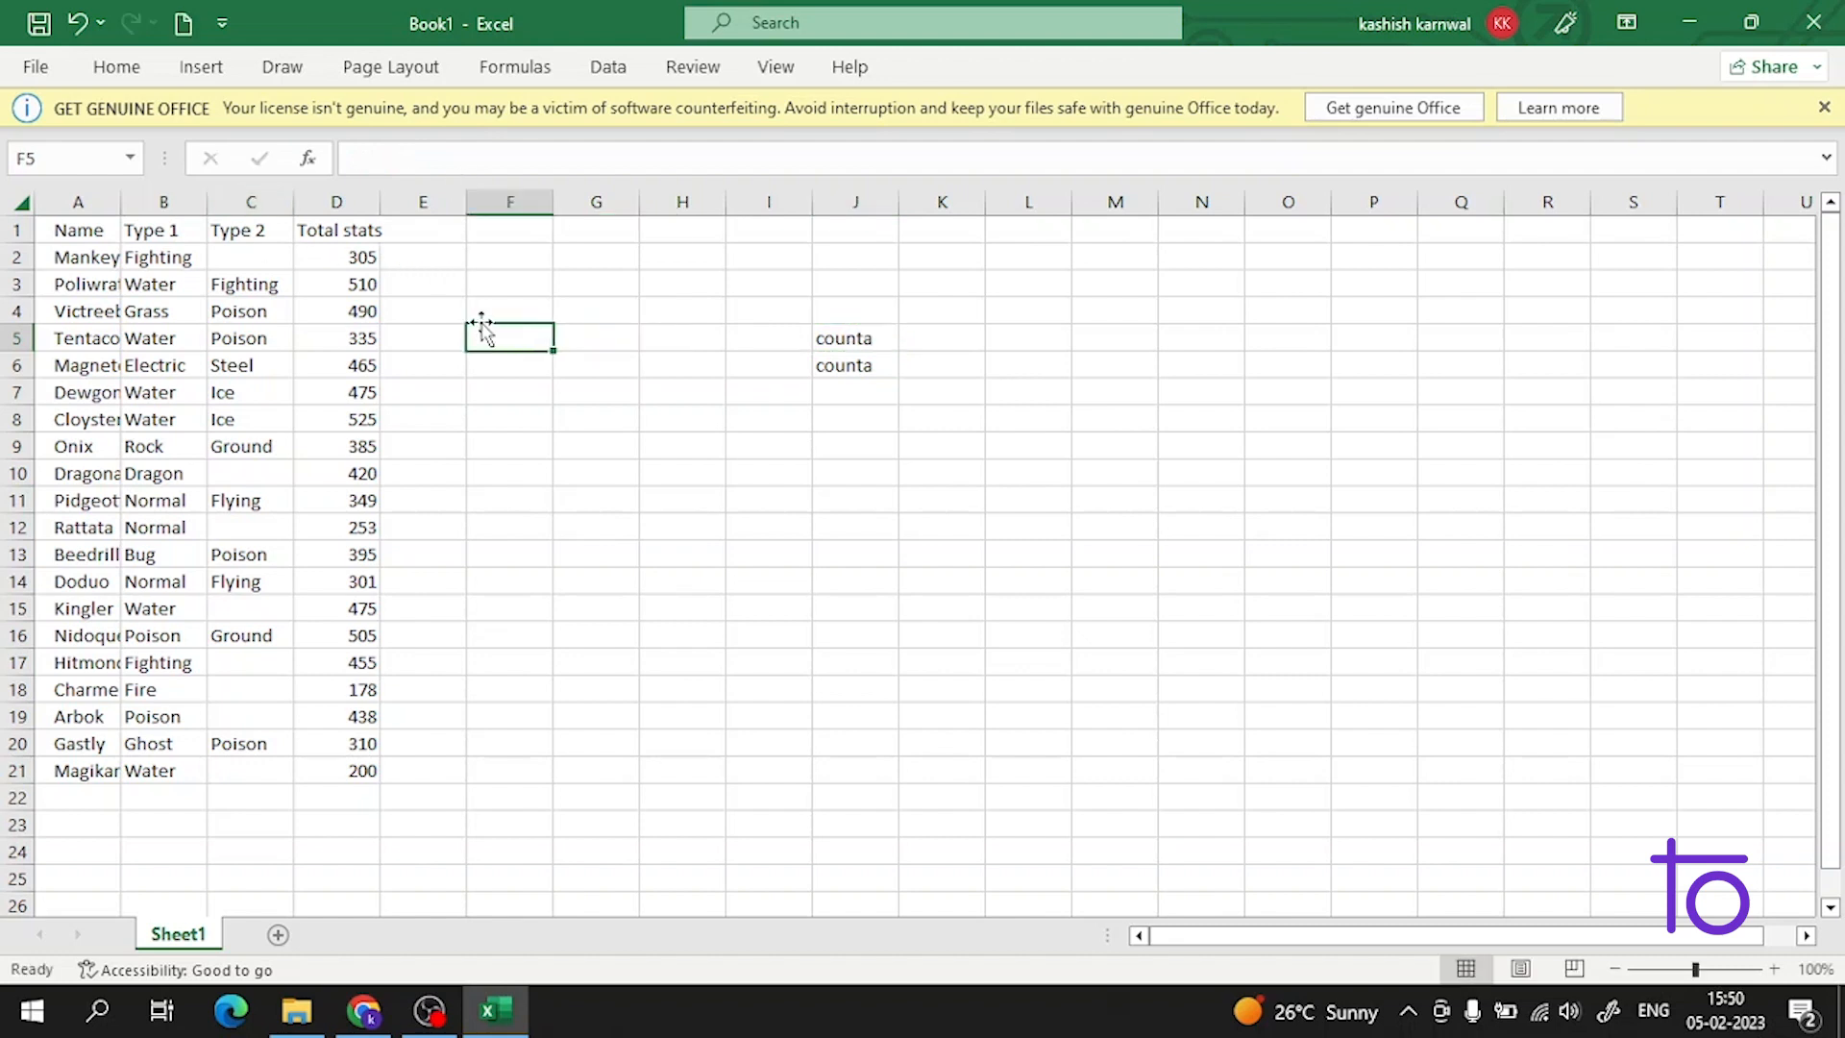
{"action": "left_click", "coordinate": [879, 336]}
{"action": "double_click", "coordinate": [880, 335]}
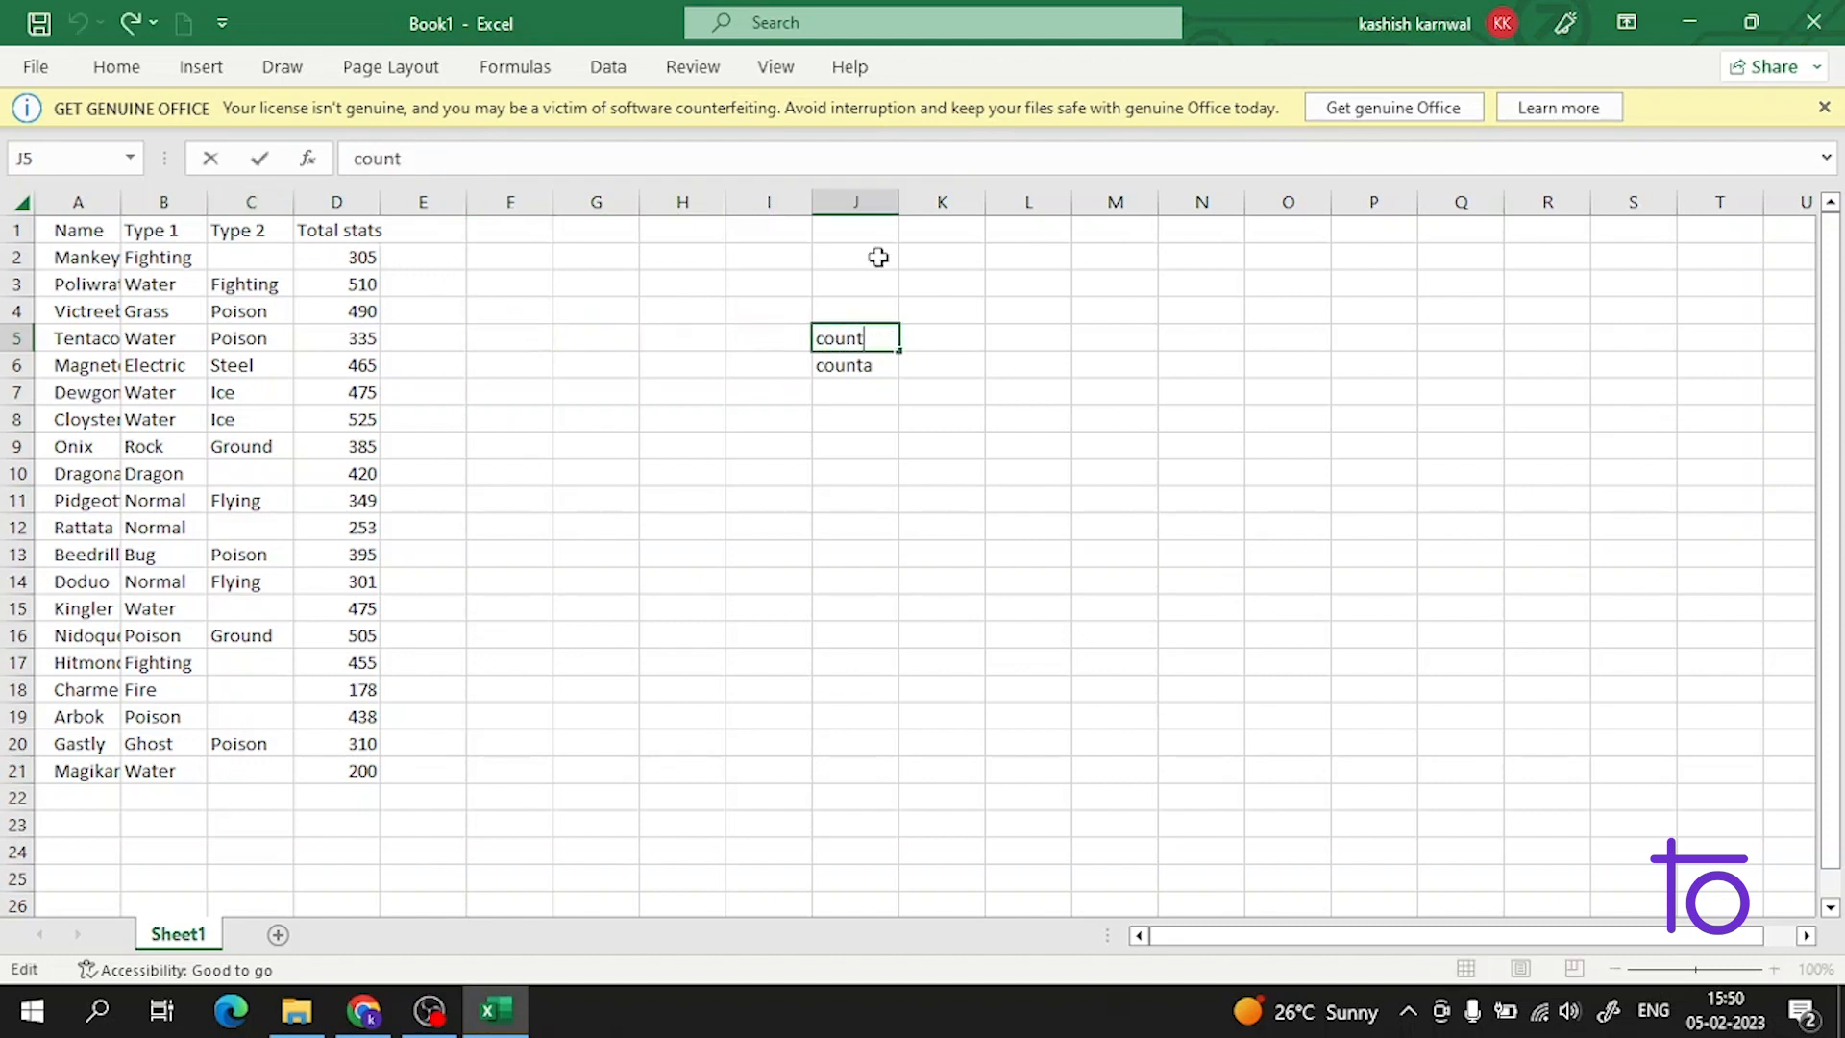
Step: Enter a COUNTA formula in cell A23 over the Name range A2:A21
{"action": "left_click", "coordinate": [88, 826]}
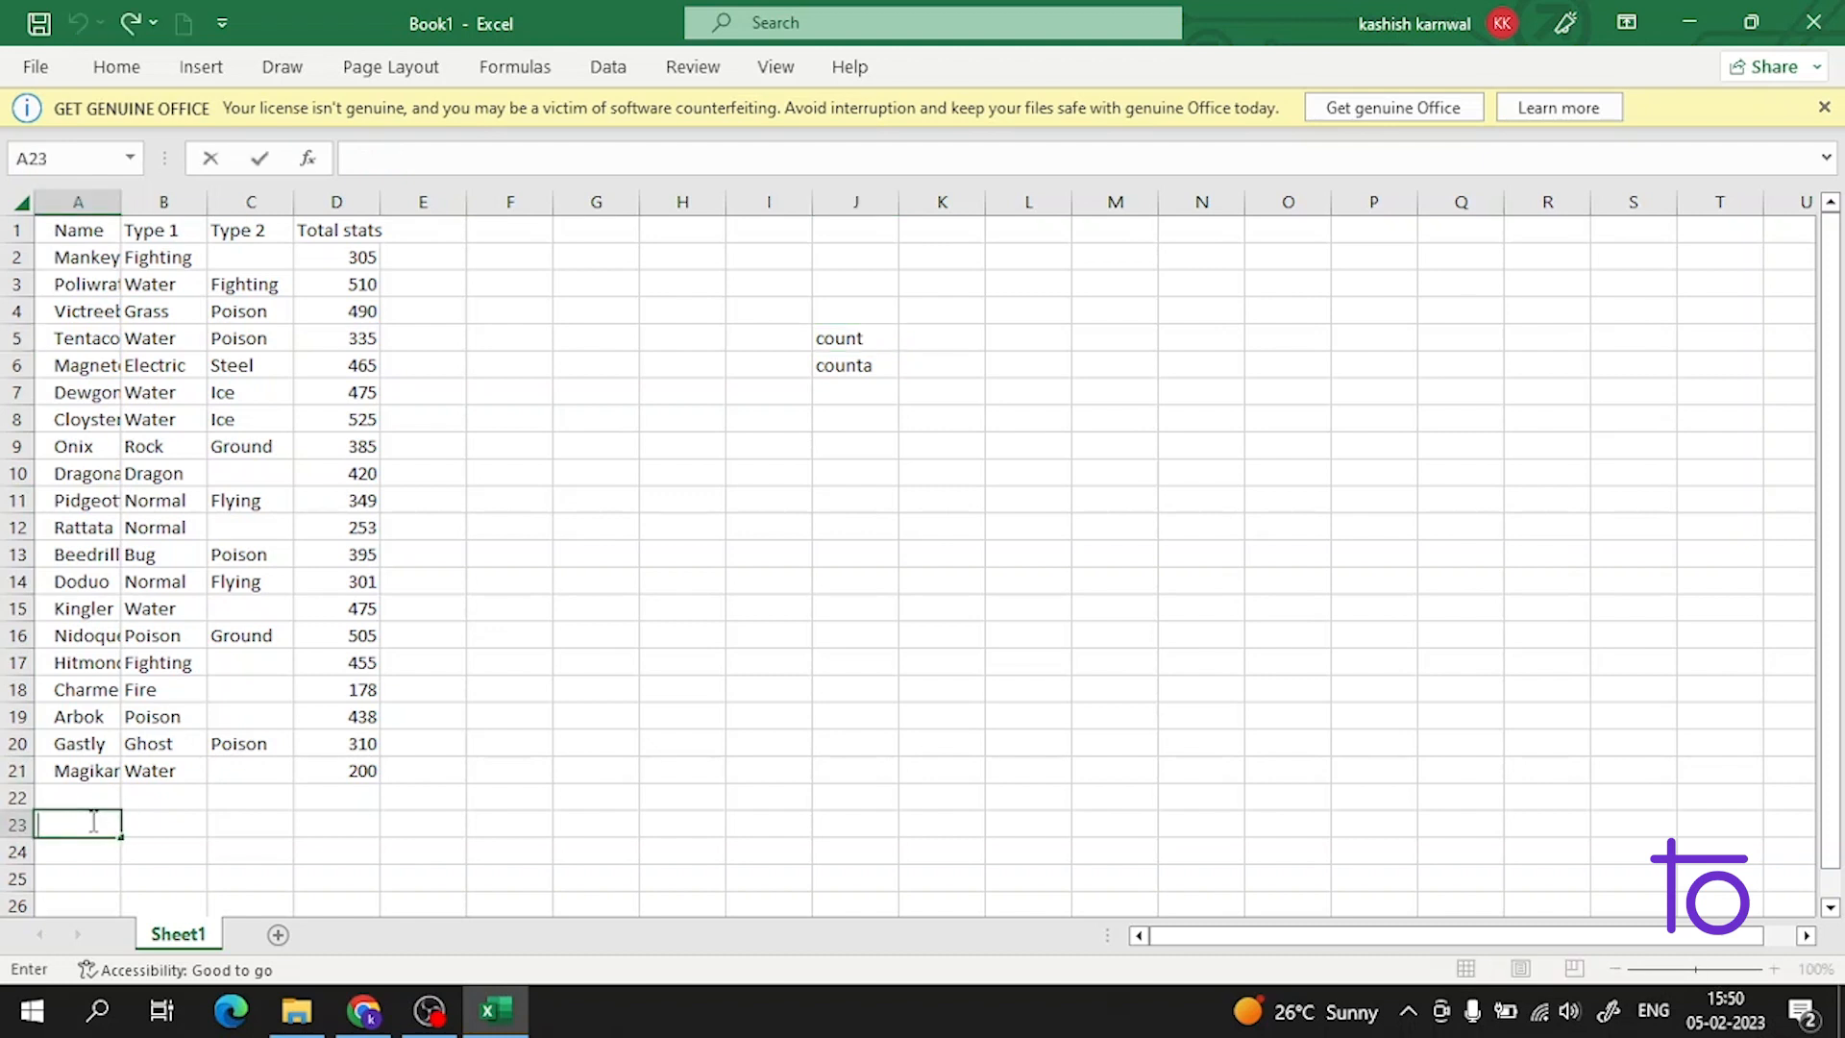
{"action": "type", "text": "=cou"}
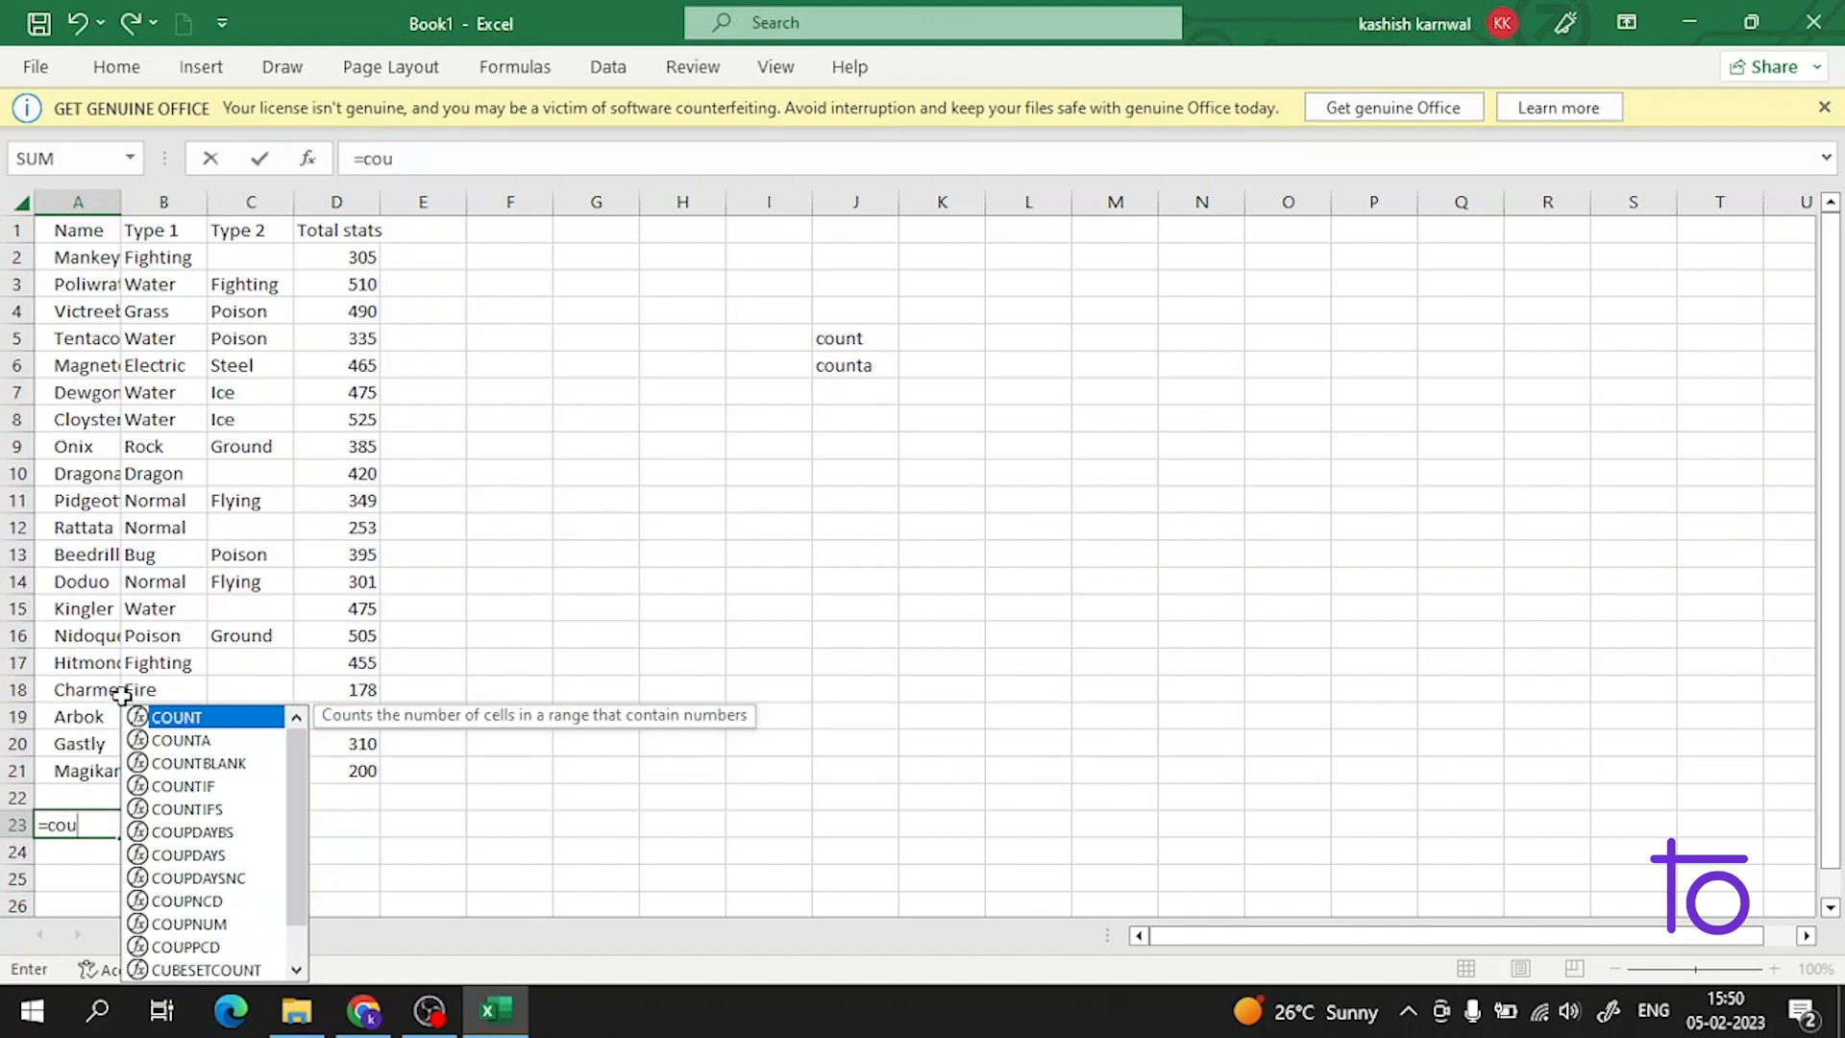
{"action": "double_click", "coordinate": [149, 739]}
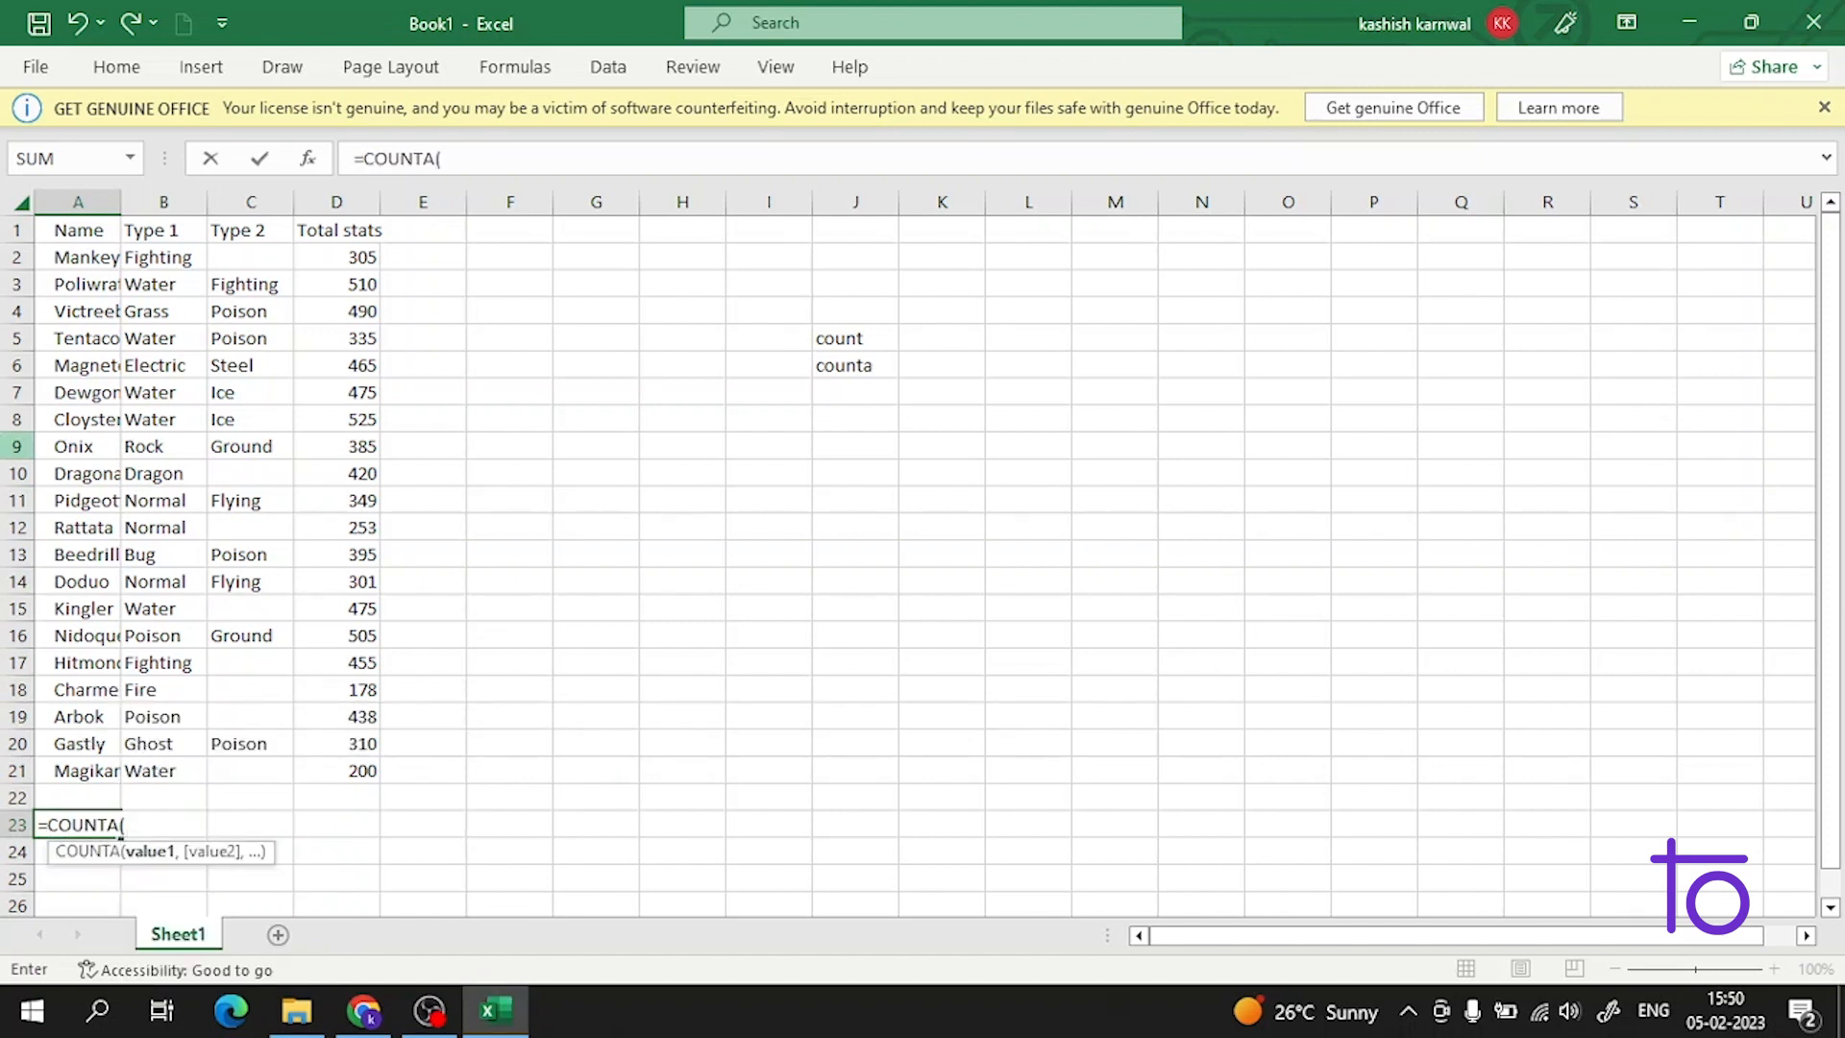
{"action": "left_click_drag", "start_coordinate": [77, 257], "coordinate": [82, 771]}
{"action": "type", "text": ")"}
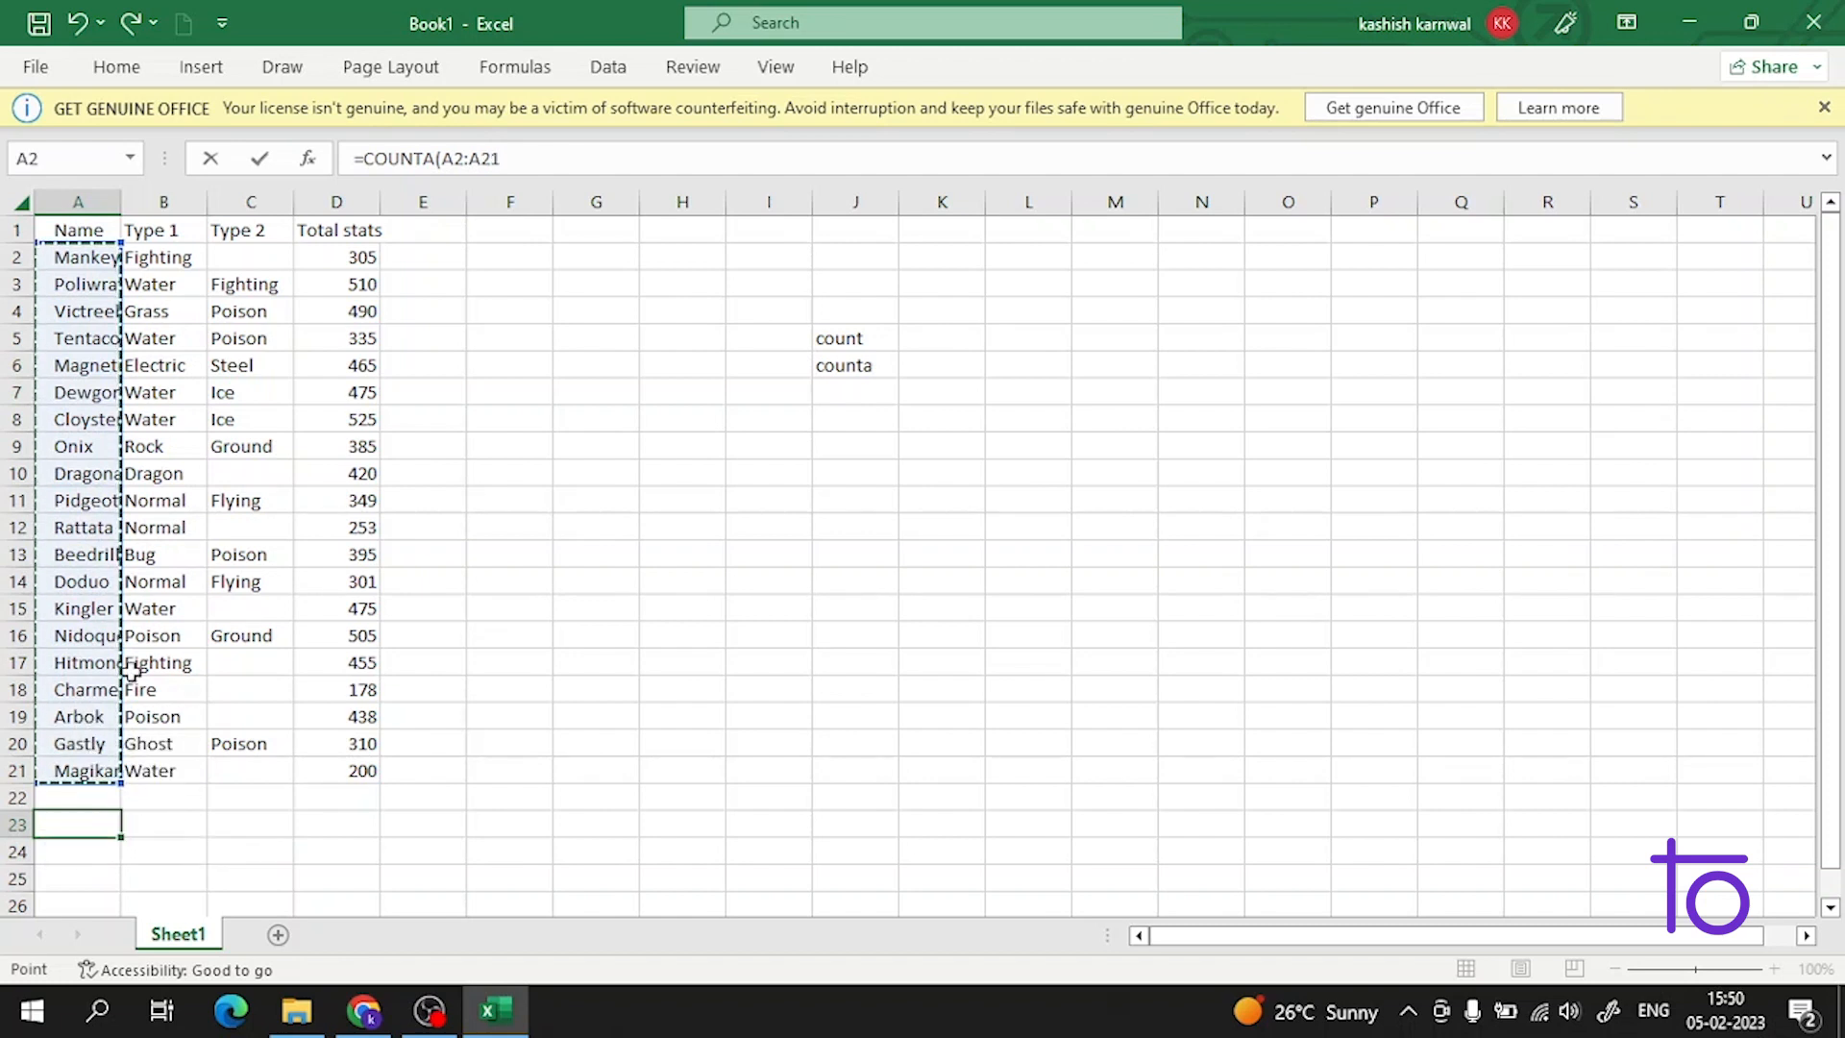
{"action": "key", "text": "Return"}
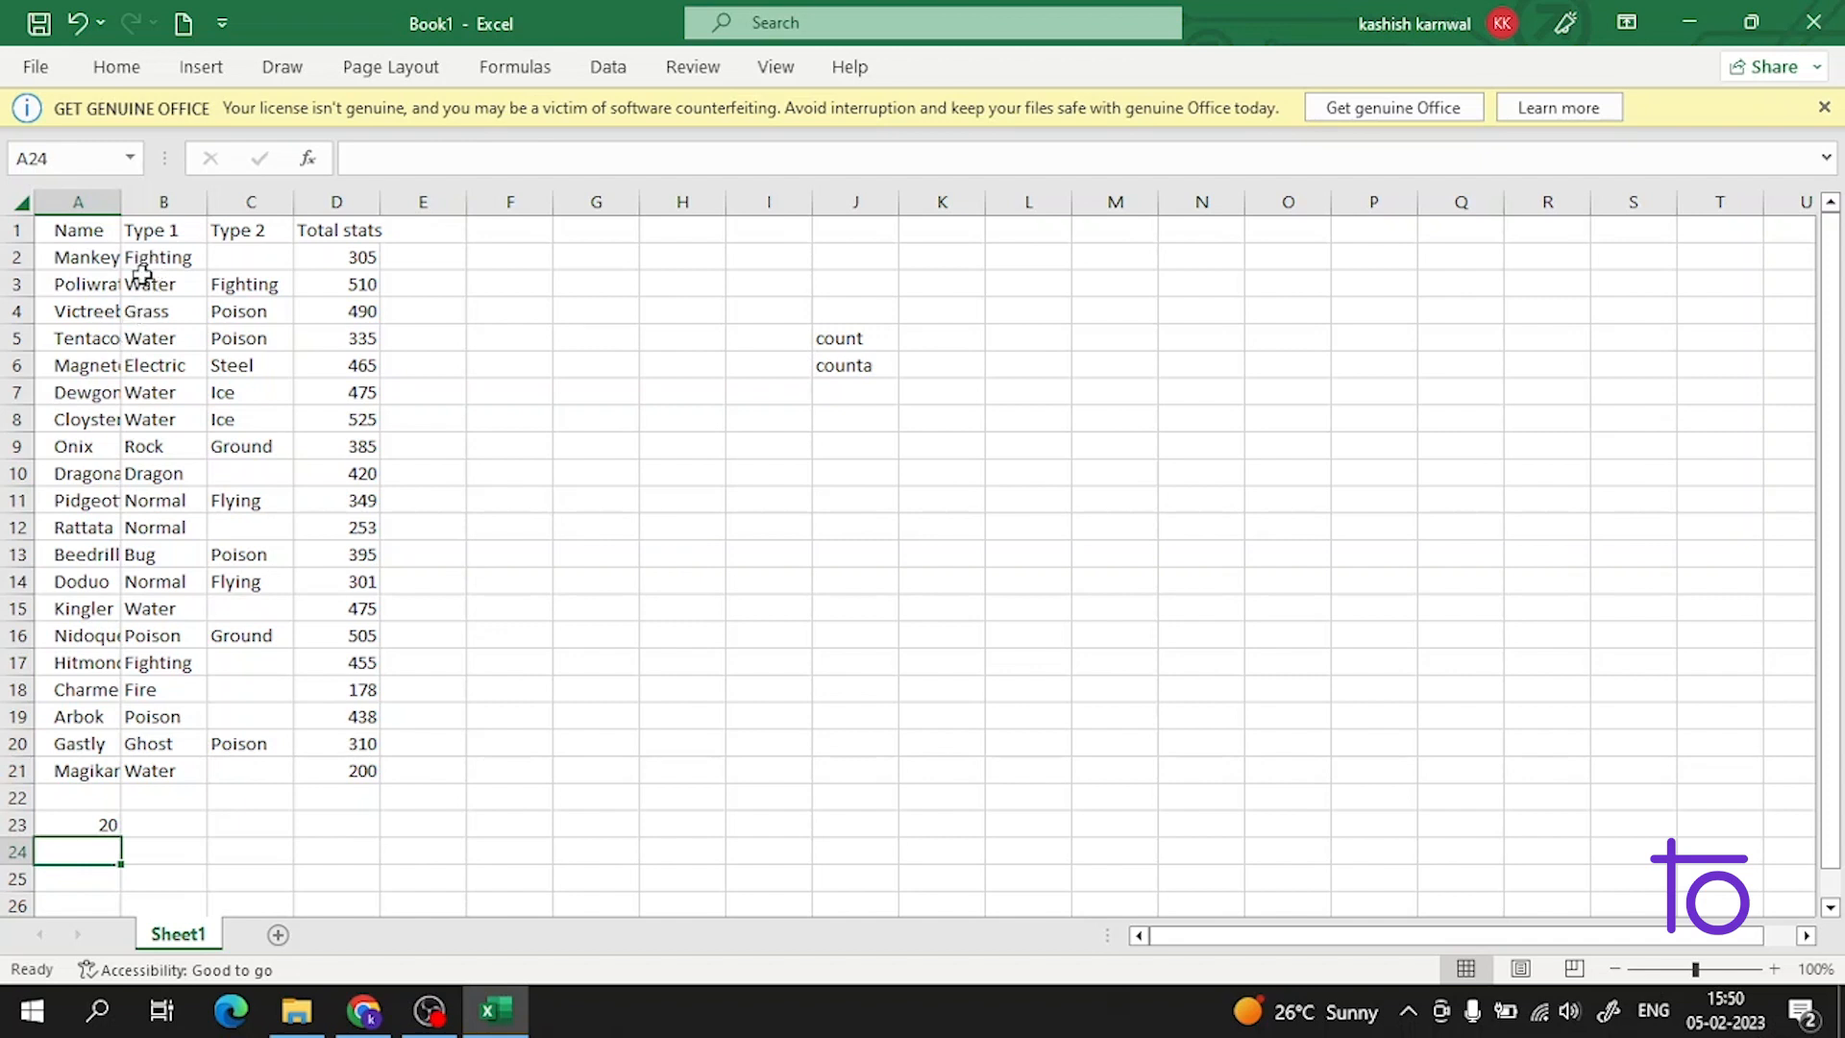
Step: Enter a COUNTA formula in cell C23 over the Type 2 range C2:C21 and check the filled cells in that column
{"action": "left_click", "coordinate": [241, 826]}
{"action": "type", "text": "="}
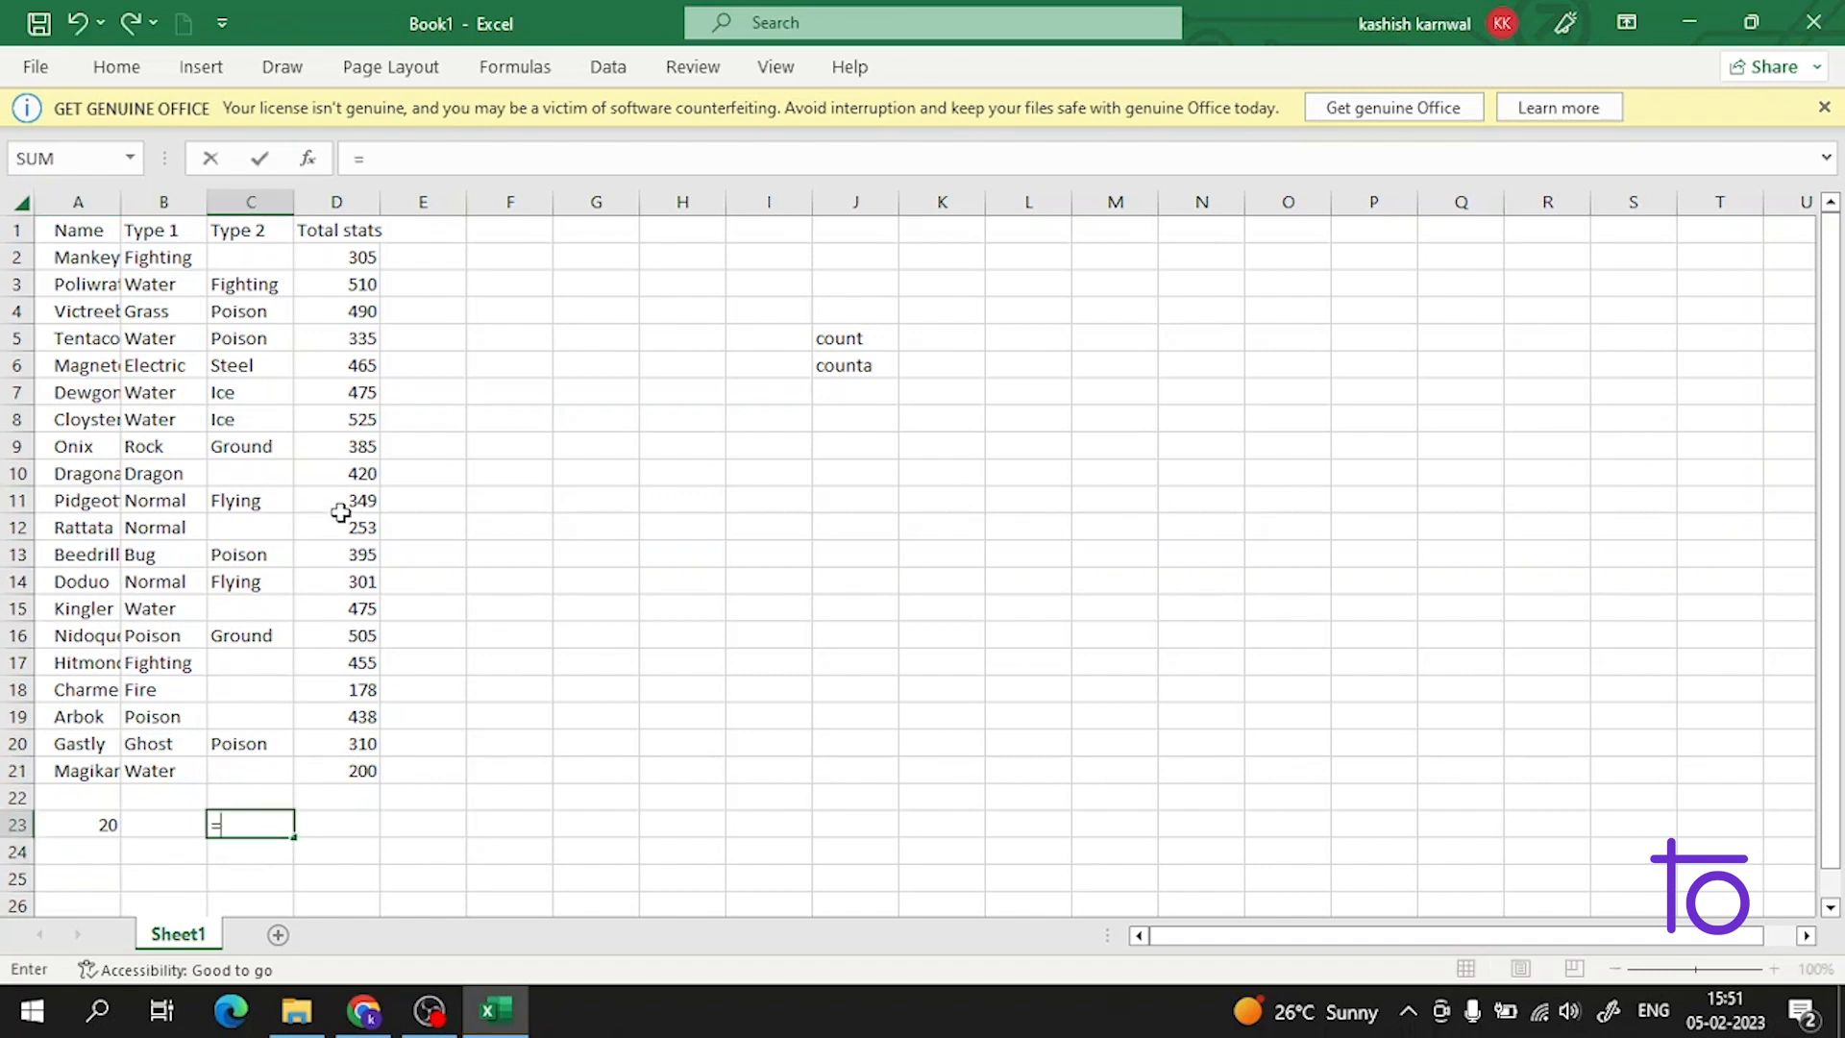
{"action": "type", "text": "cou"}
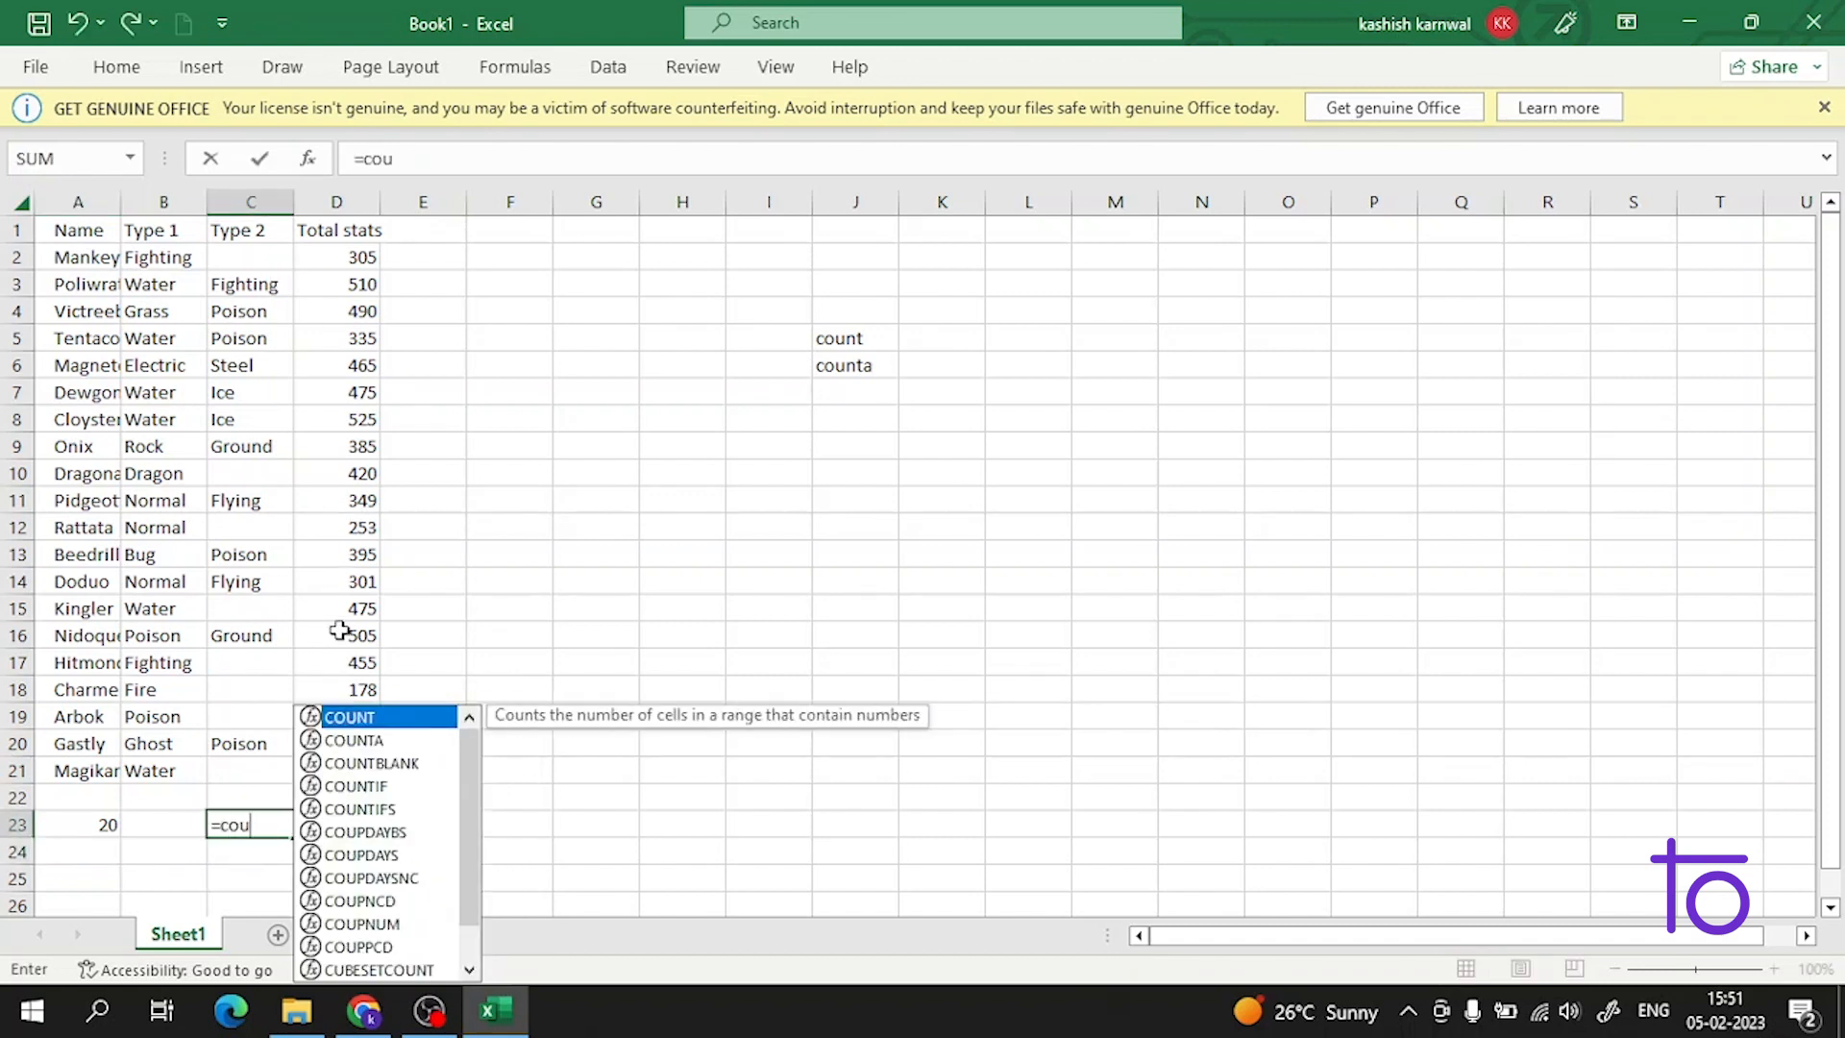
{"action": "left_click", "coordinate": [329, 740]}
{"action": "key", "text": "Tab"}
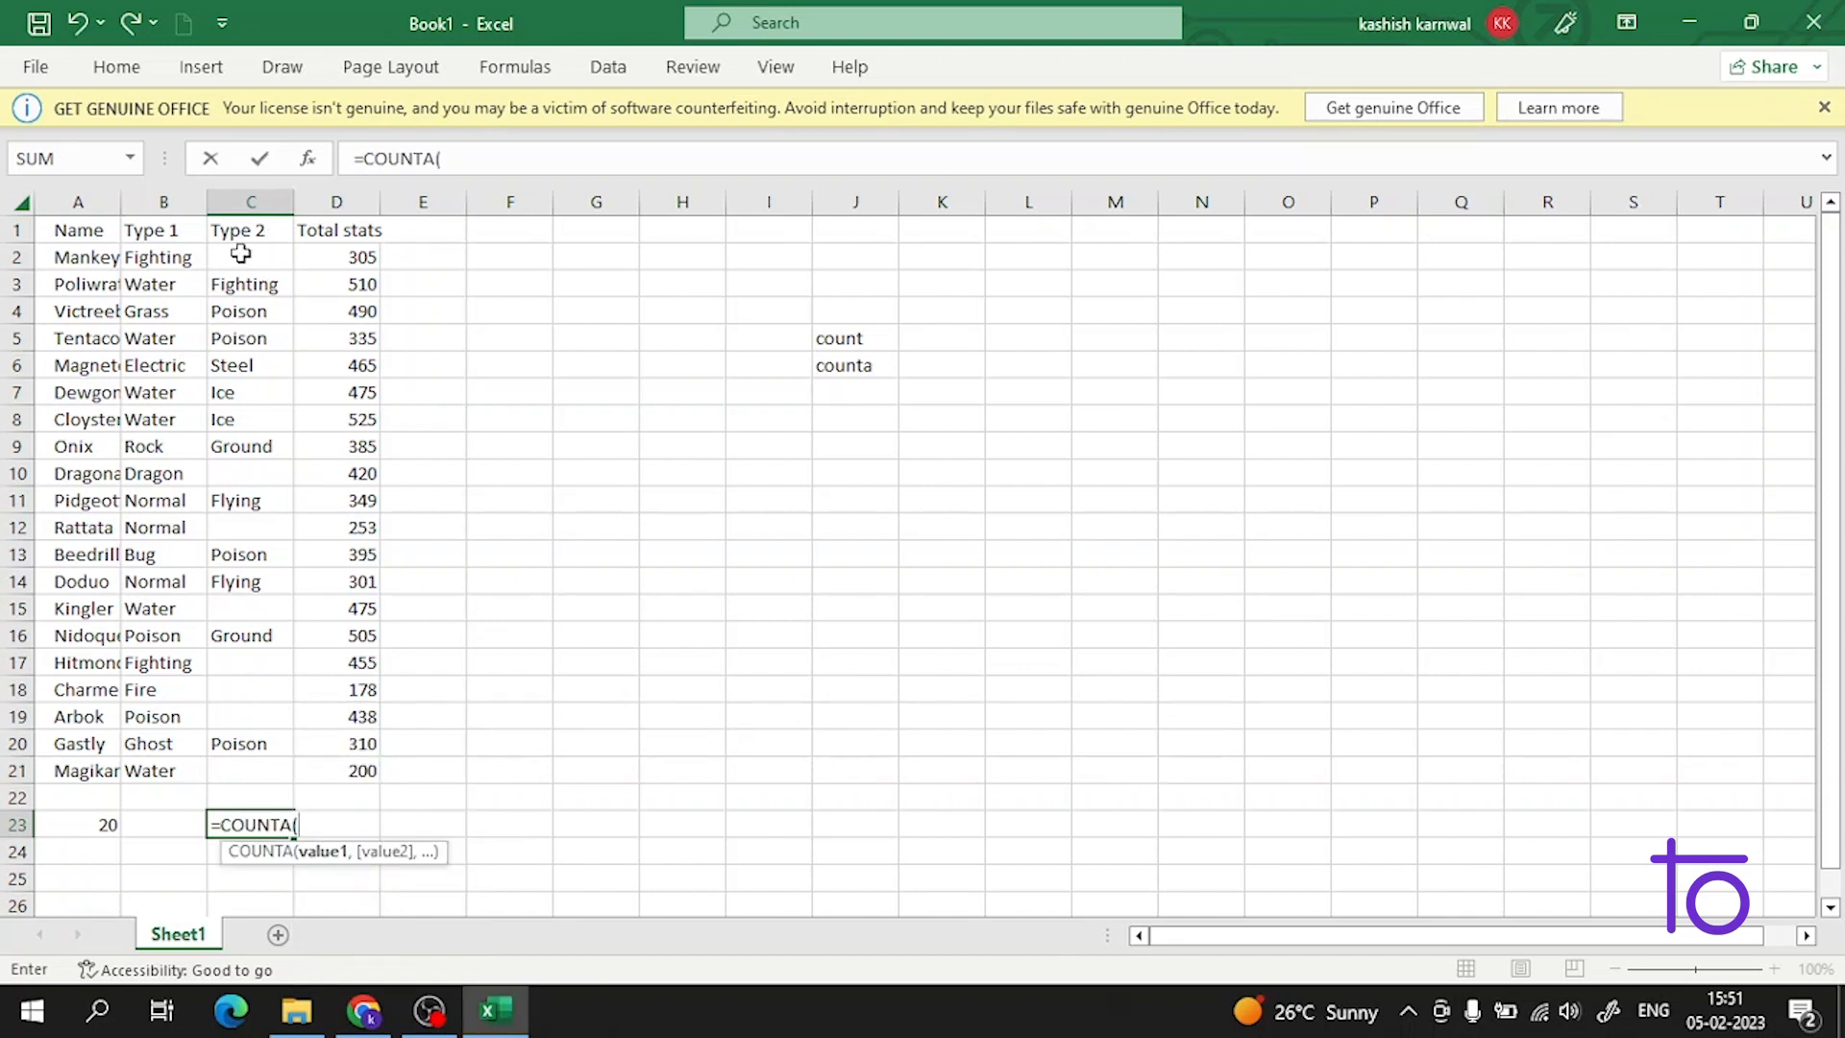
{"action": "left_click_drag", "start_coordinate": [242, 255], "coordinate": [265, 762]}
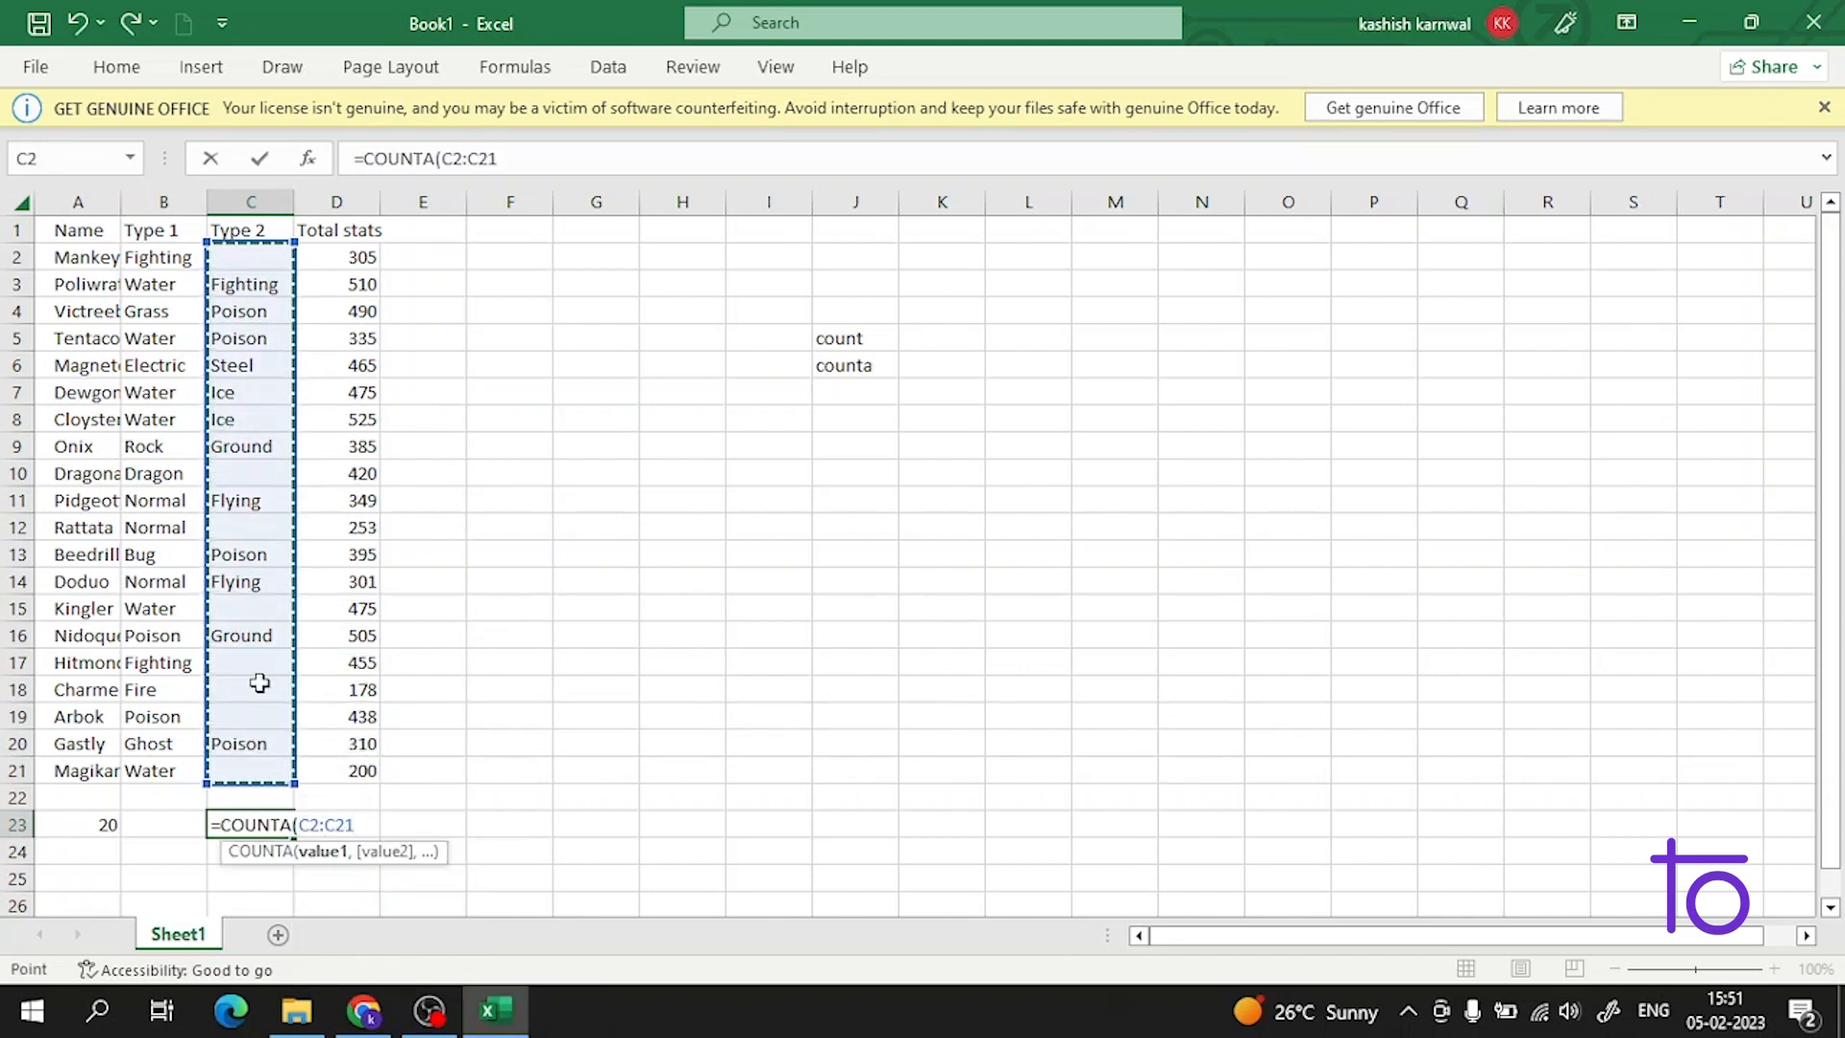
{"action": "key", "text": "Return"}
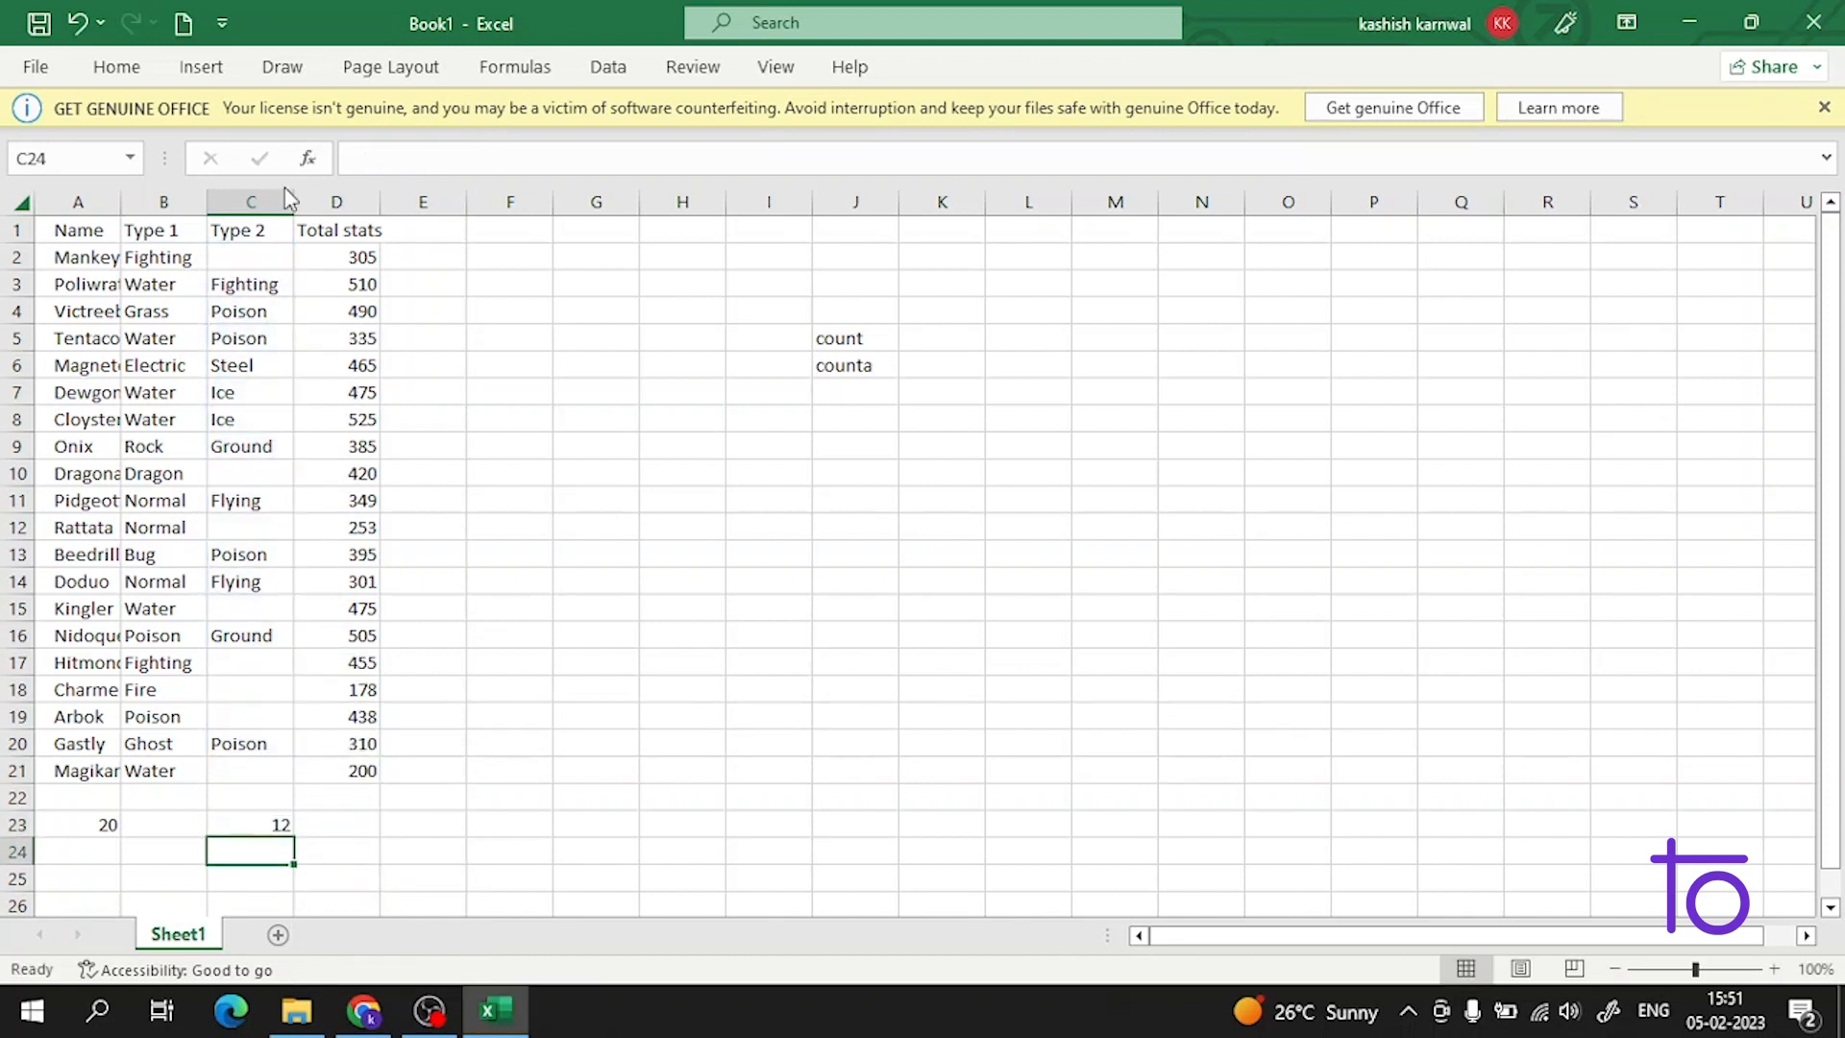
{"action": "left_click", "coordinate": [267, 282]}
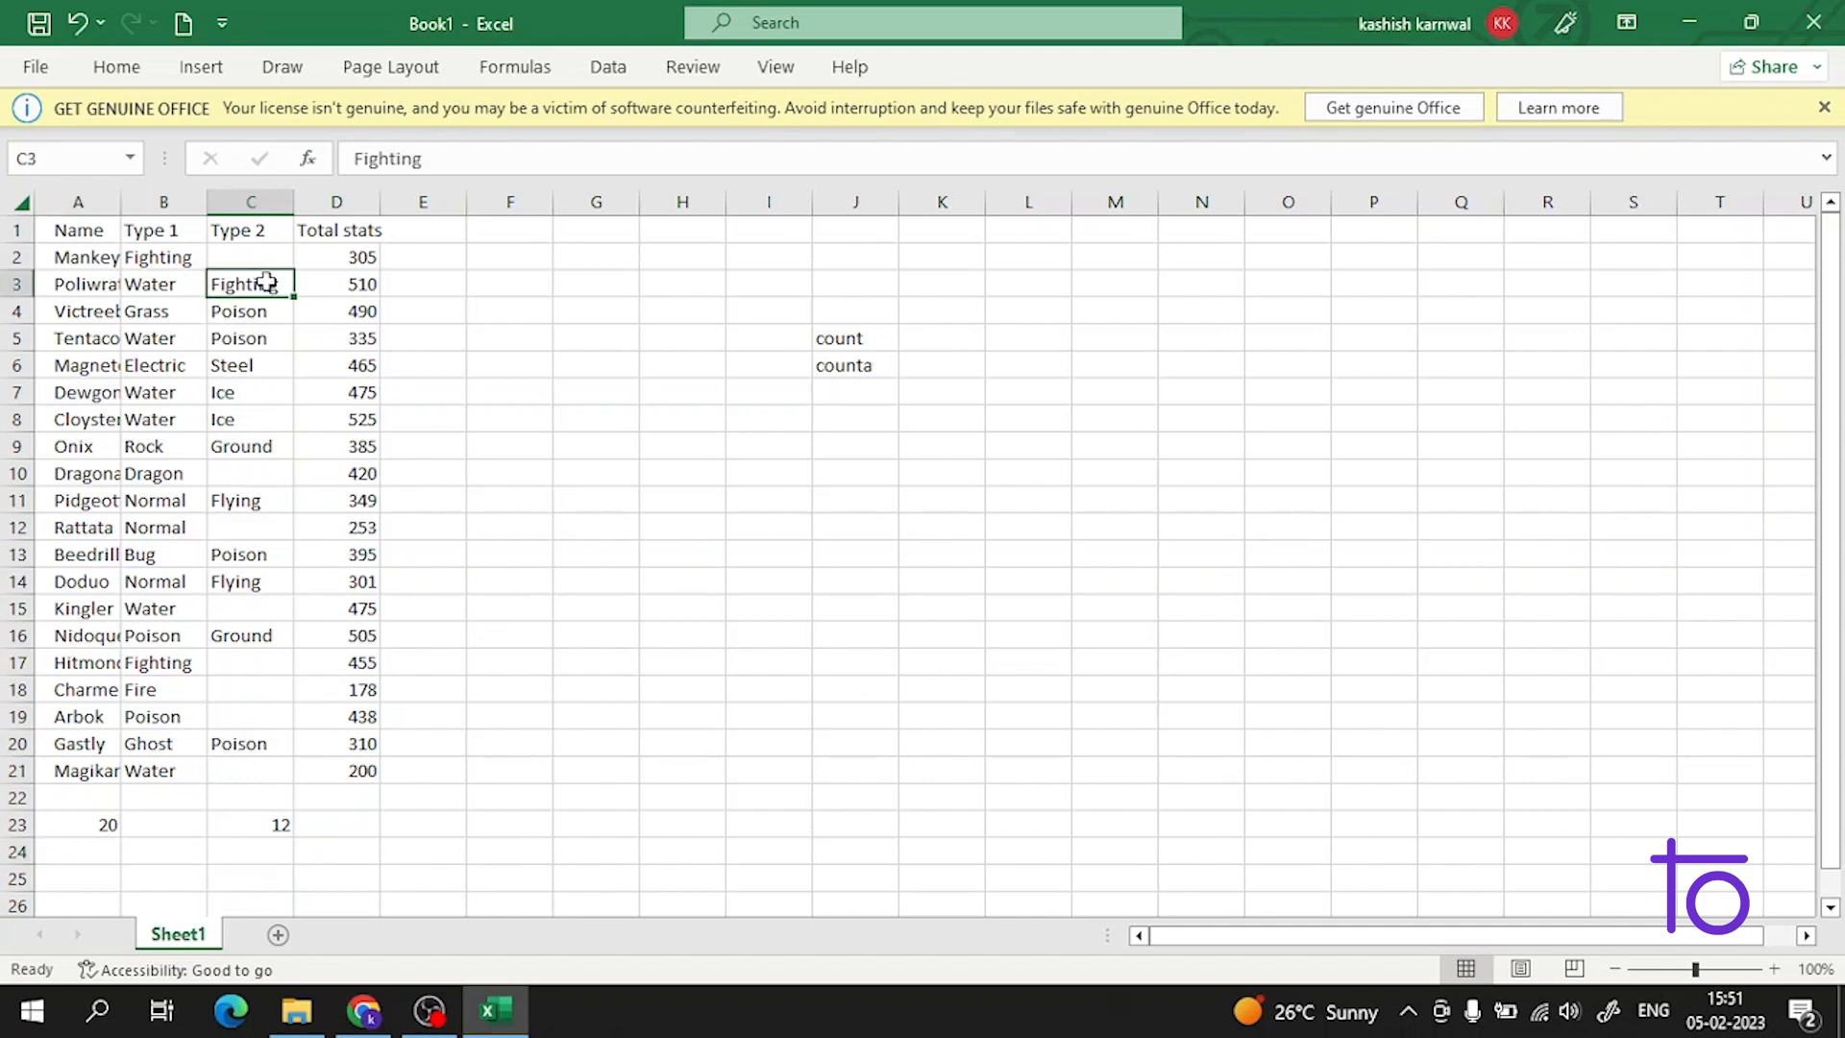
{"action": "left_click", "coordinate": [258, 365]}
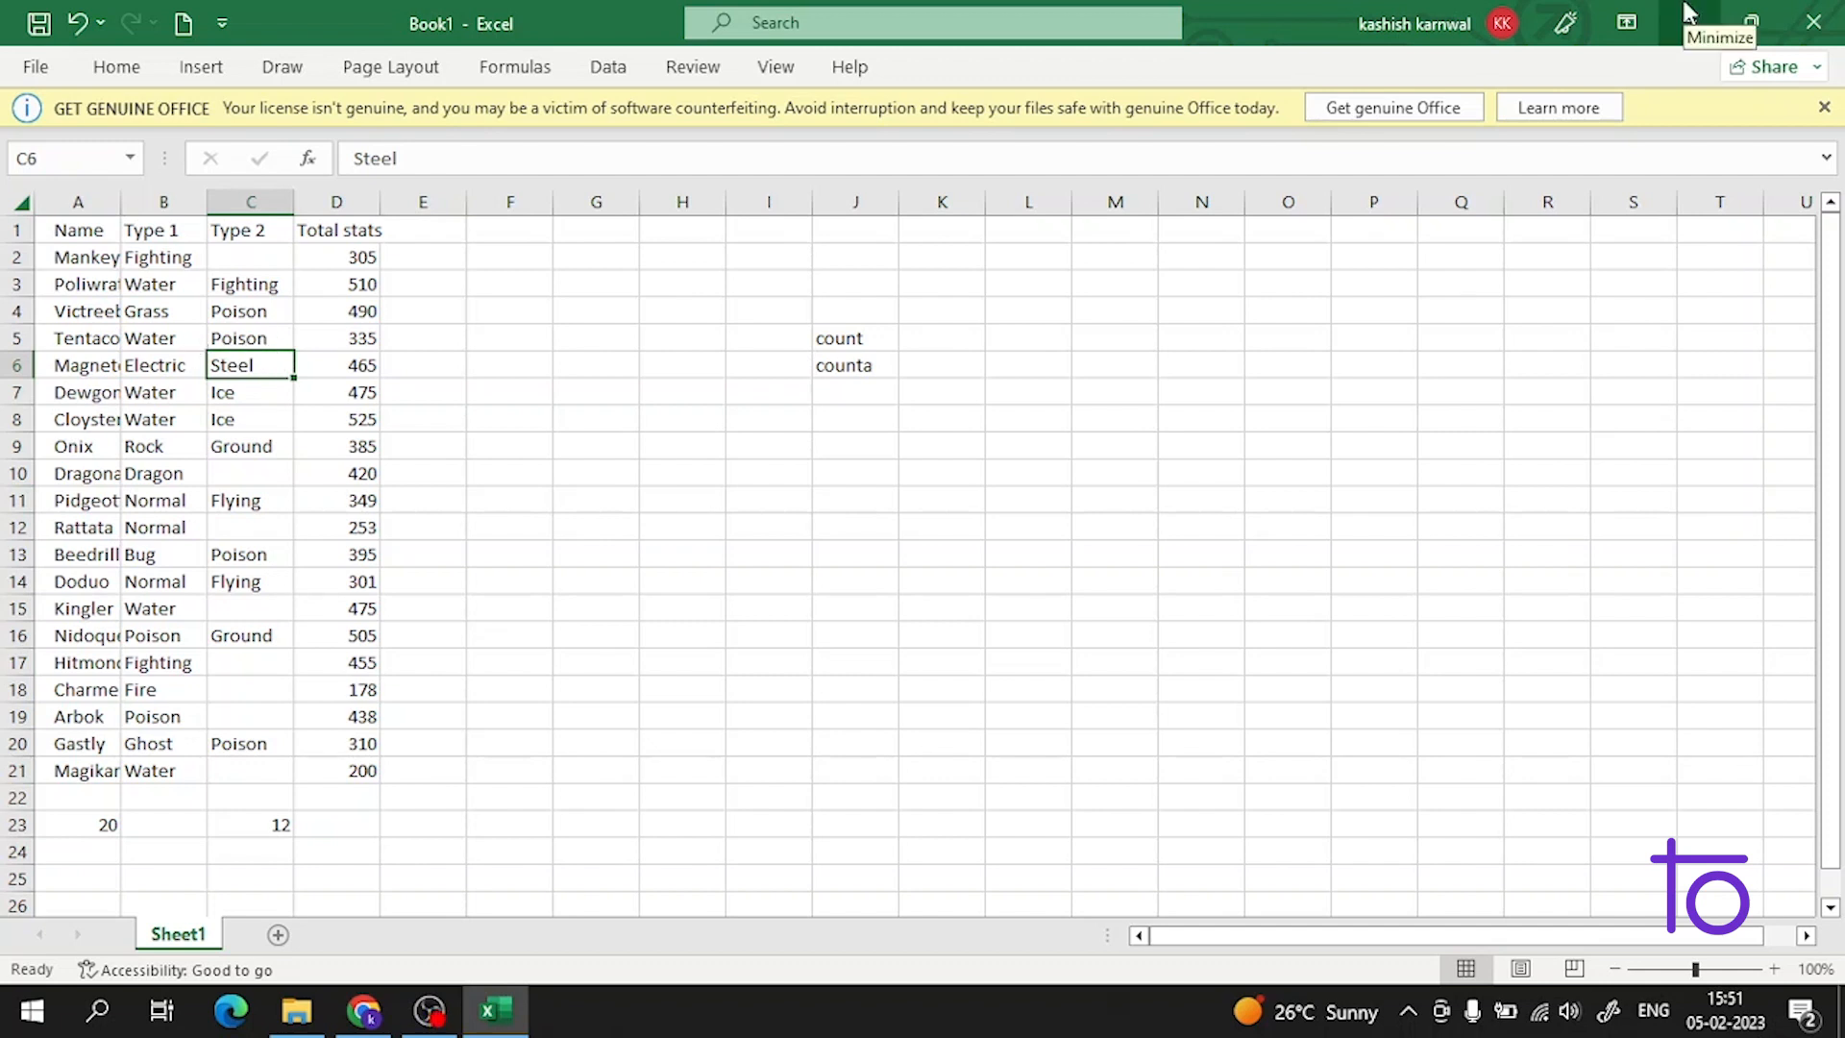
Step: Enter a COUNTA formula in cell D23 over the Total stats range D2:D21
{"action": "left_click", "coordinate": [316, 832]}
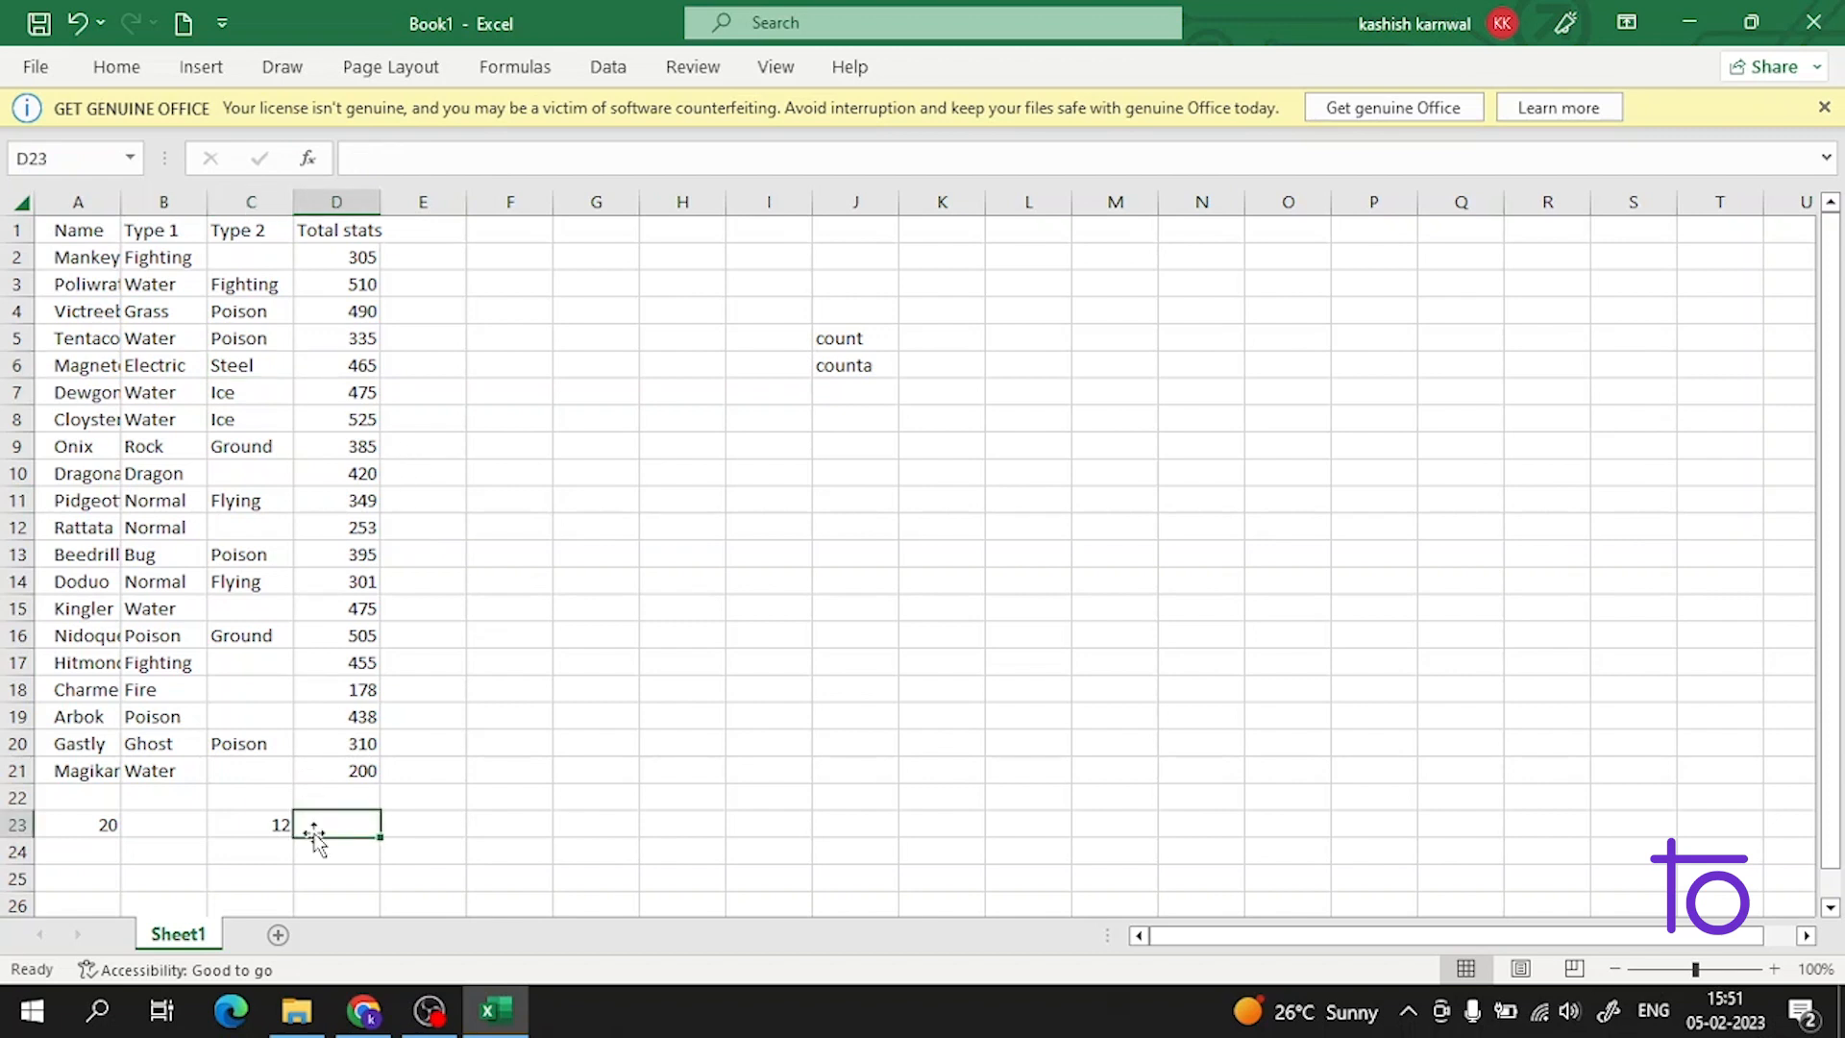
{"action": "double_click", "coordinate": [323, 827]}
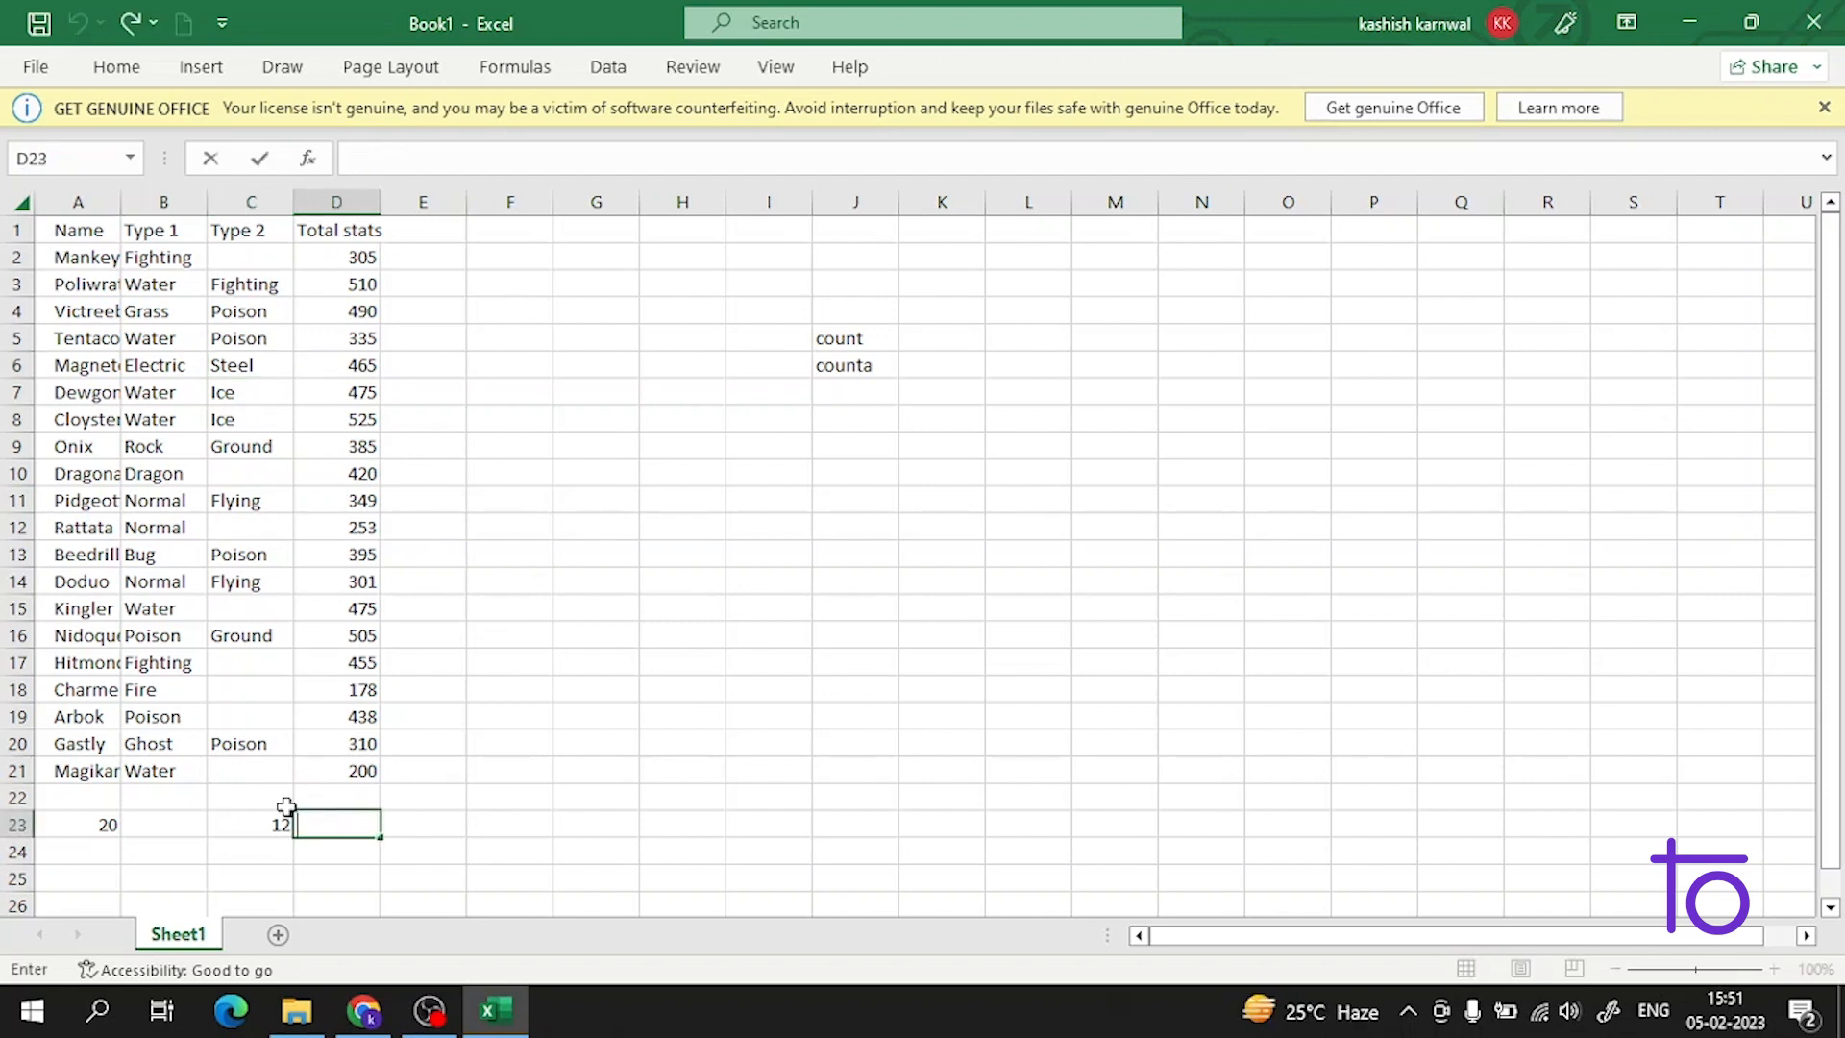
{"action": "type", "text": "=cou"}
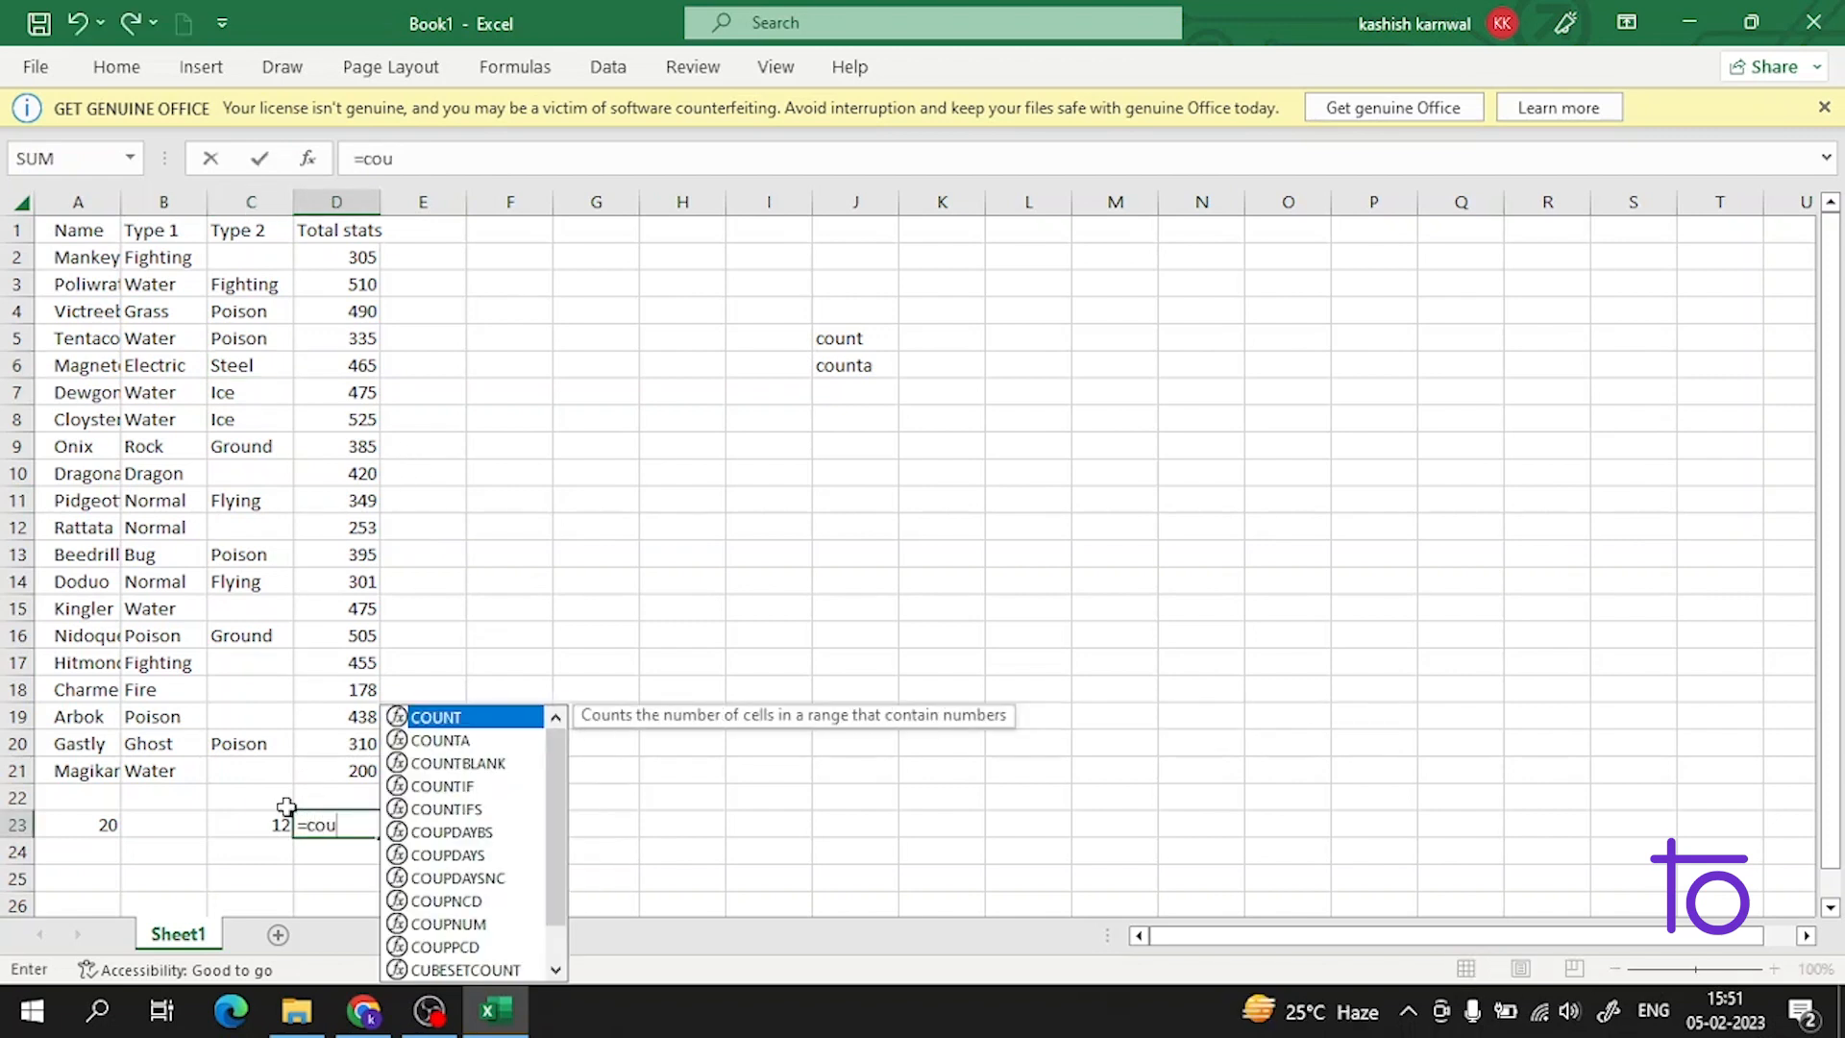
{"action": "double_click", "coordinate": [396, 741]}
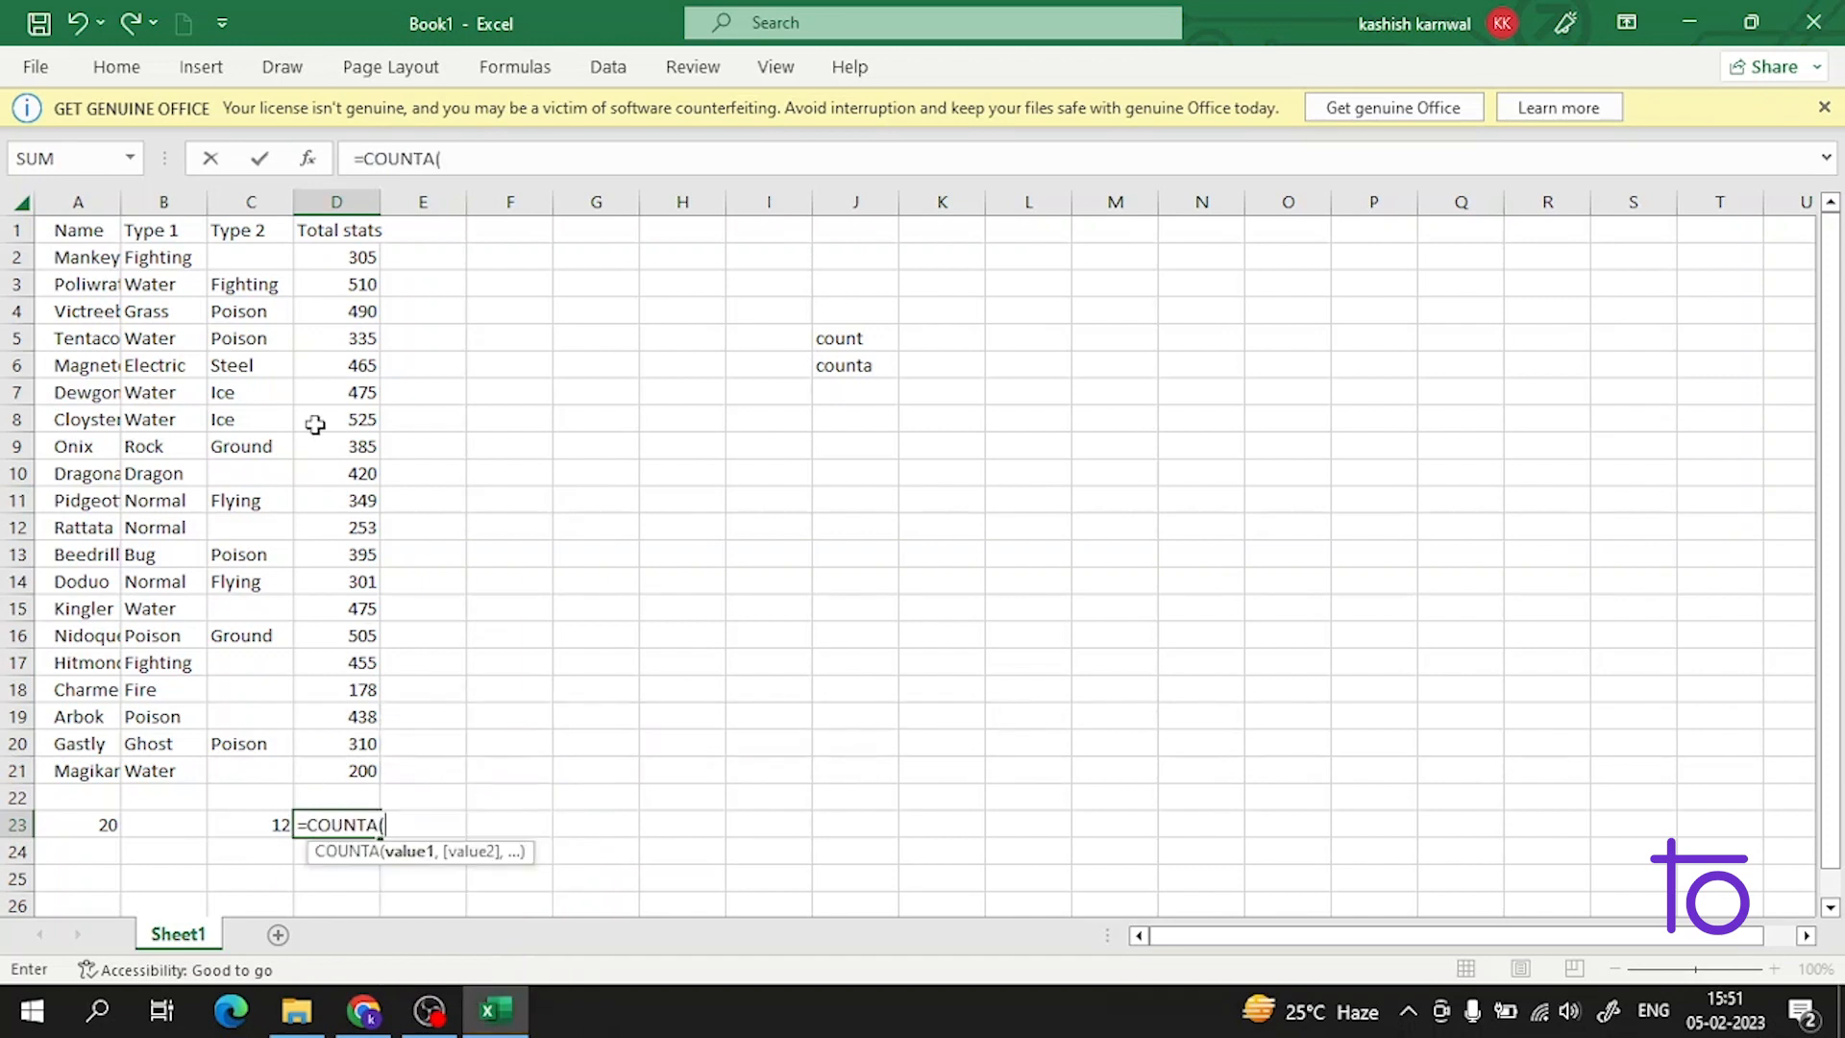
{"action": "left_click_drag", "start_coordinate": [360, 259], "coordinate": [360, 780]}
{"action": "key", "text": "Return"}
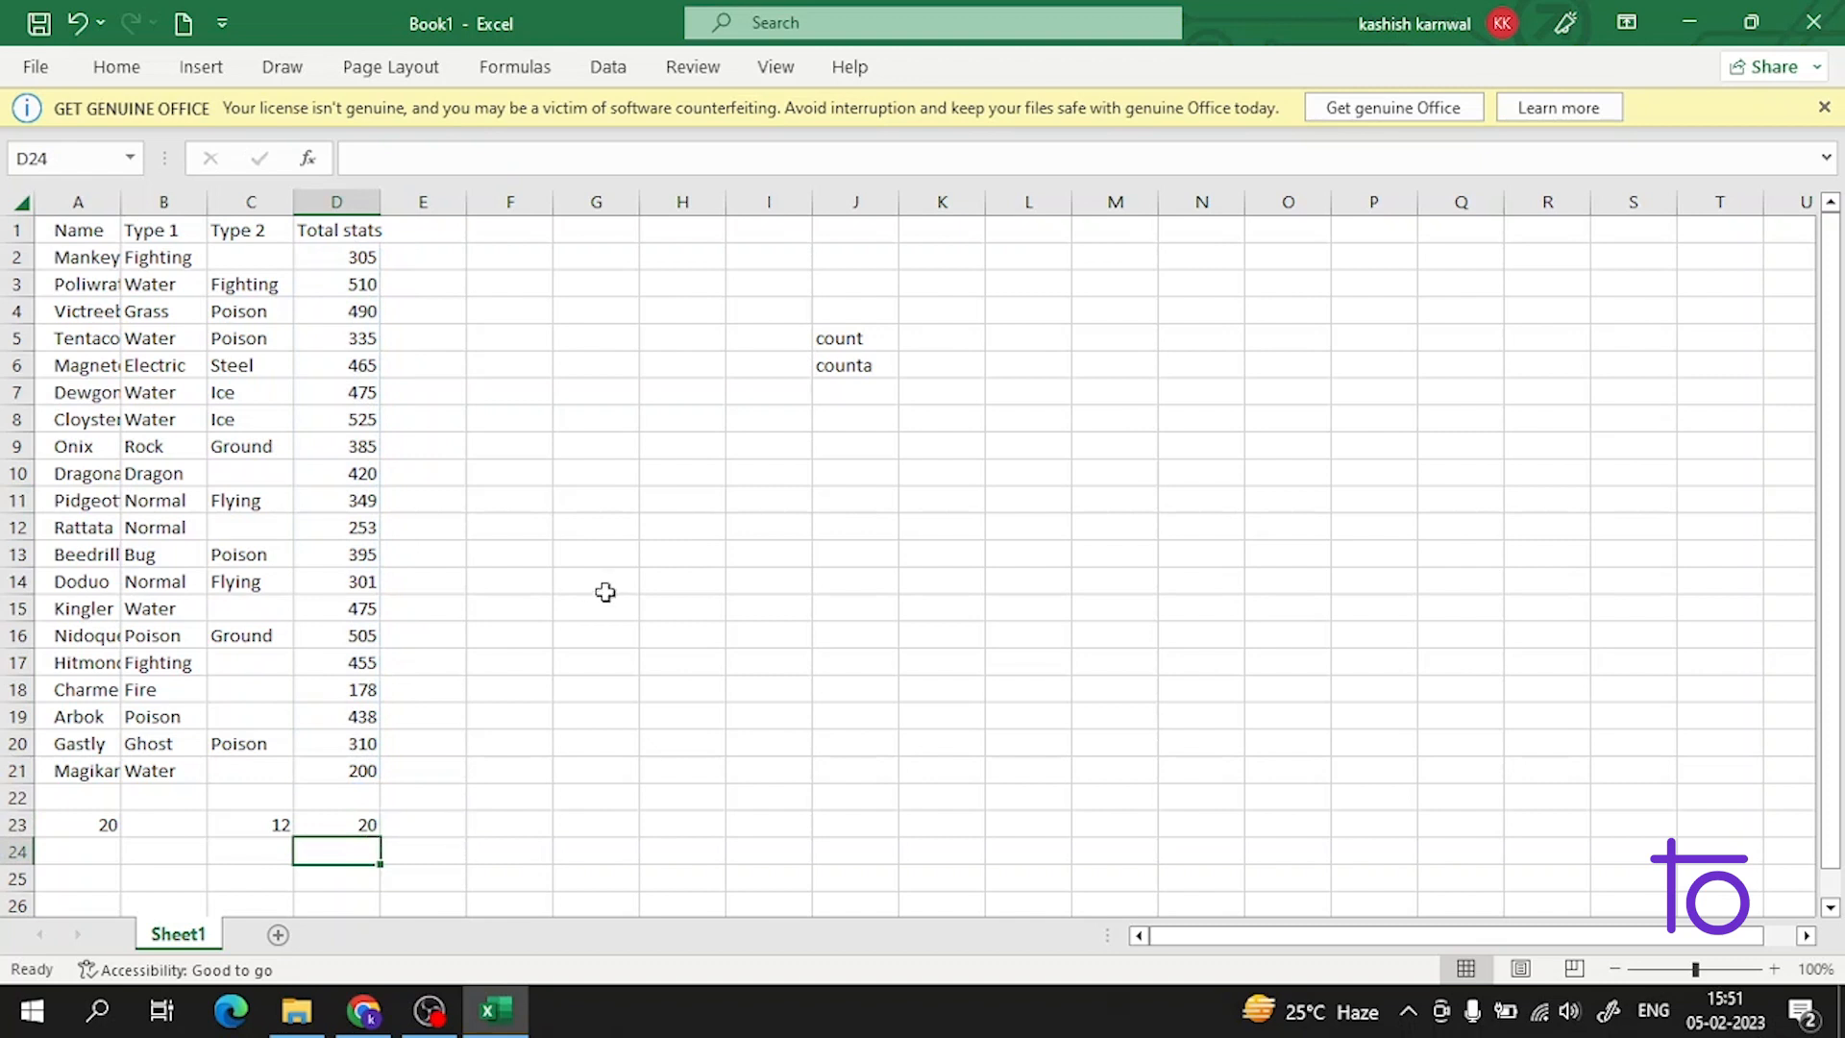
{"action": "left_click", "coordinate": [326, 824]}
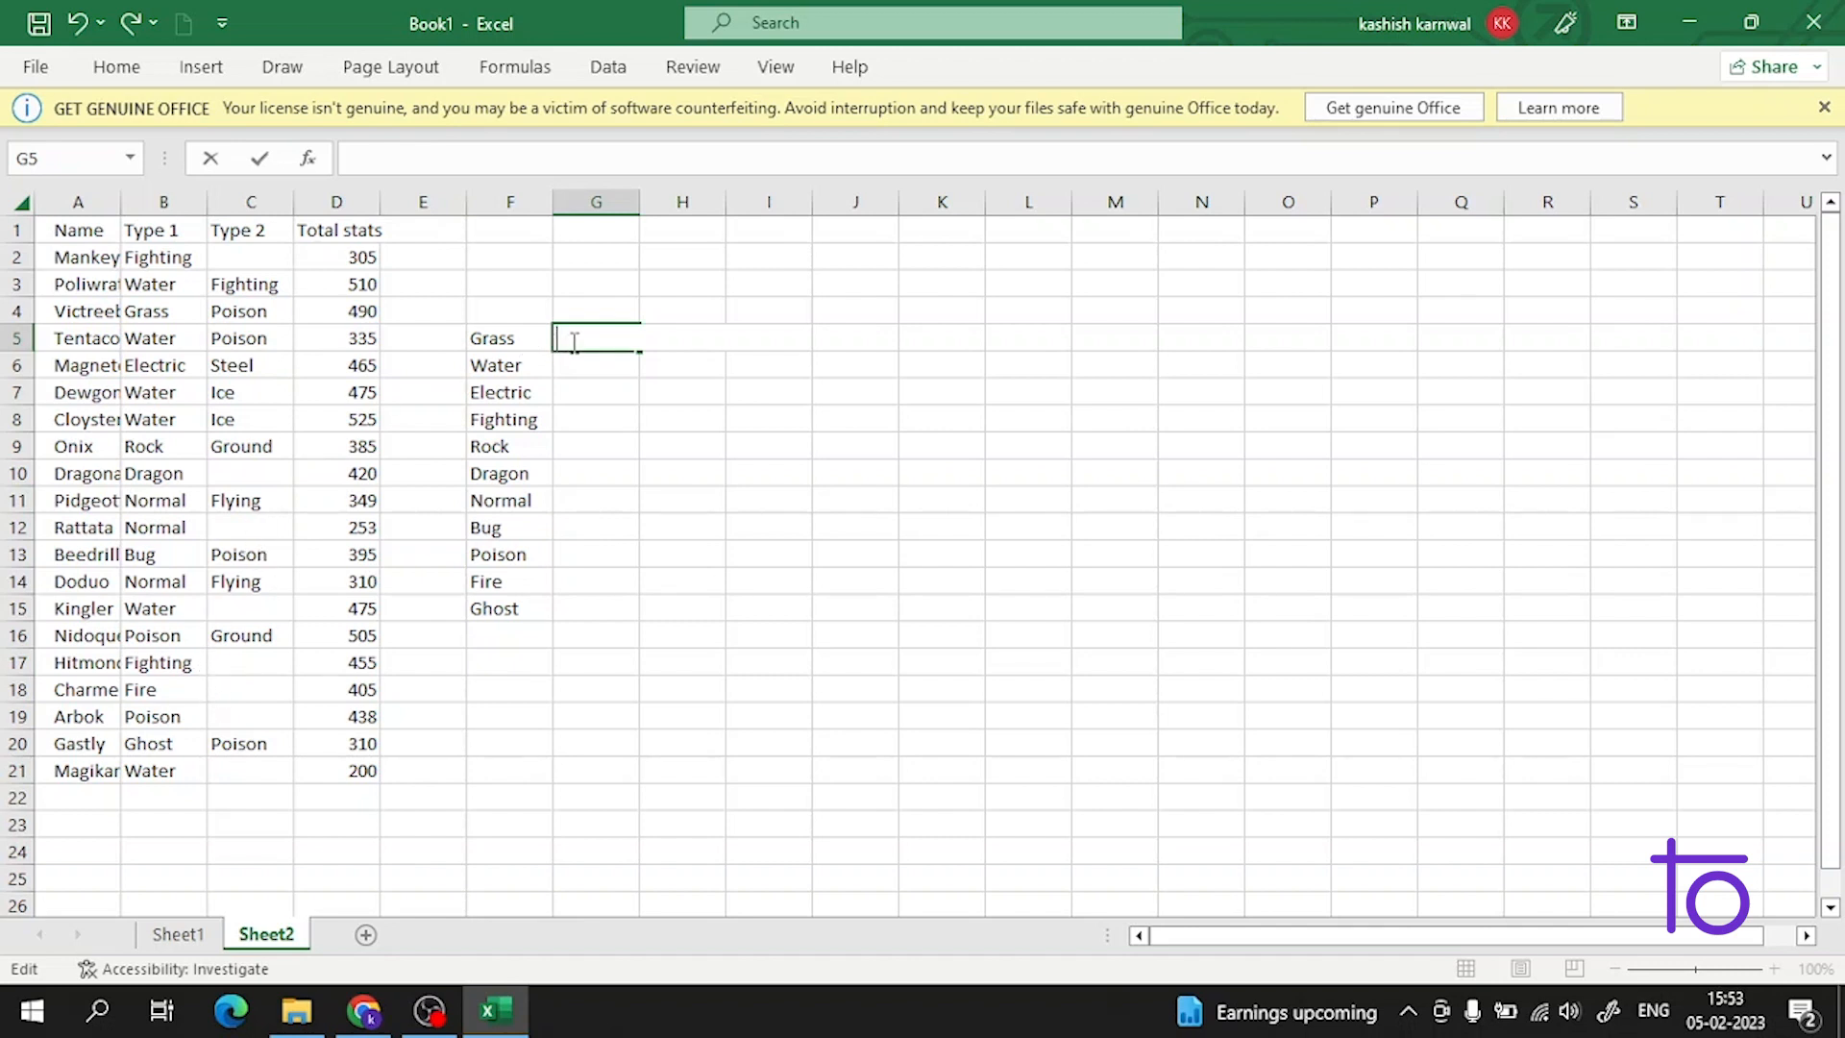
Step: Enter a COUNTIF formula in cell G5 over the Type 1 range B2:B21 with cell F5 as the criterion
{"action": "left_click", "coordinate": [602, 400]}
{"action": "left_click", "coordinate": [602, 337]}
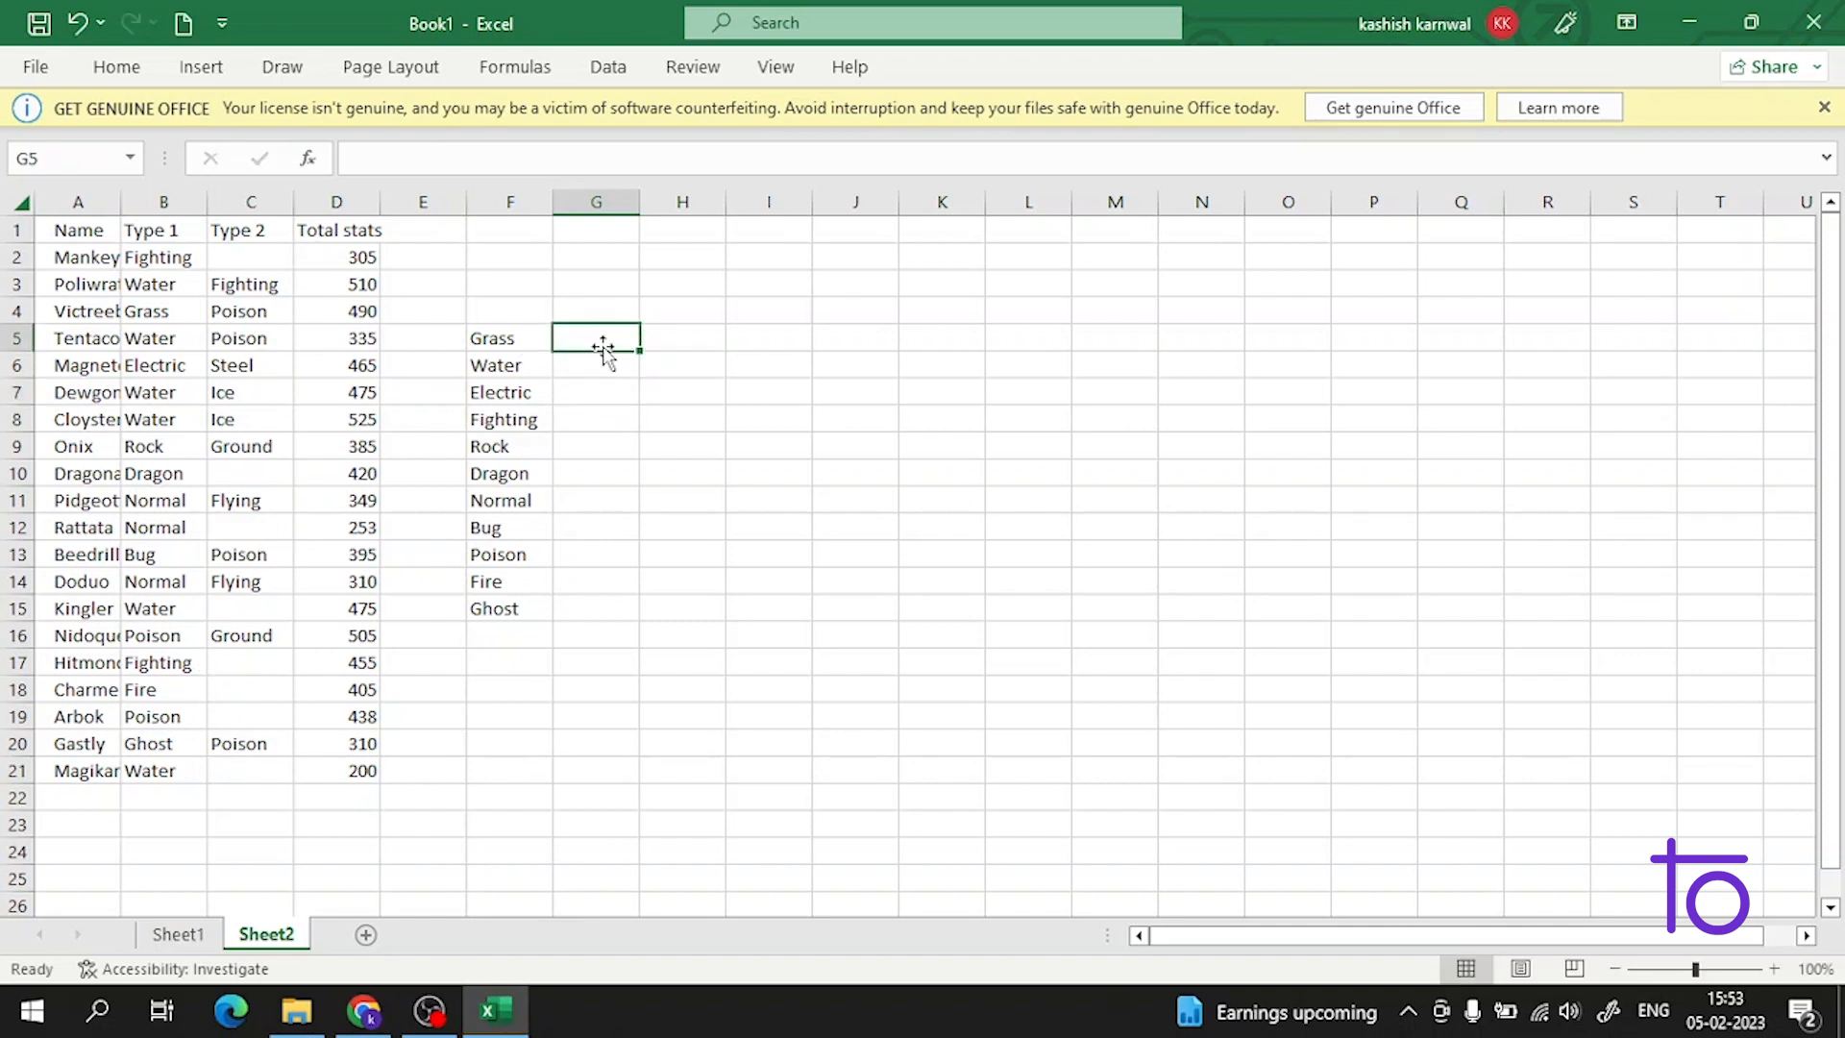
{"action": "double_click", "coordinate": [604, 344]}
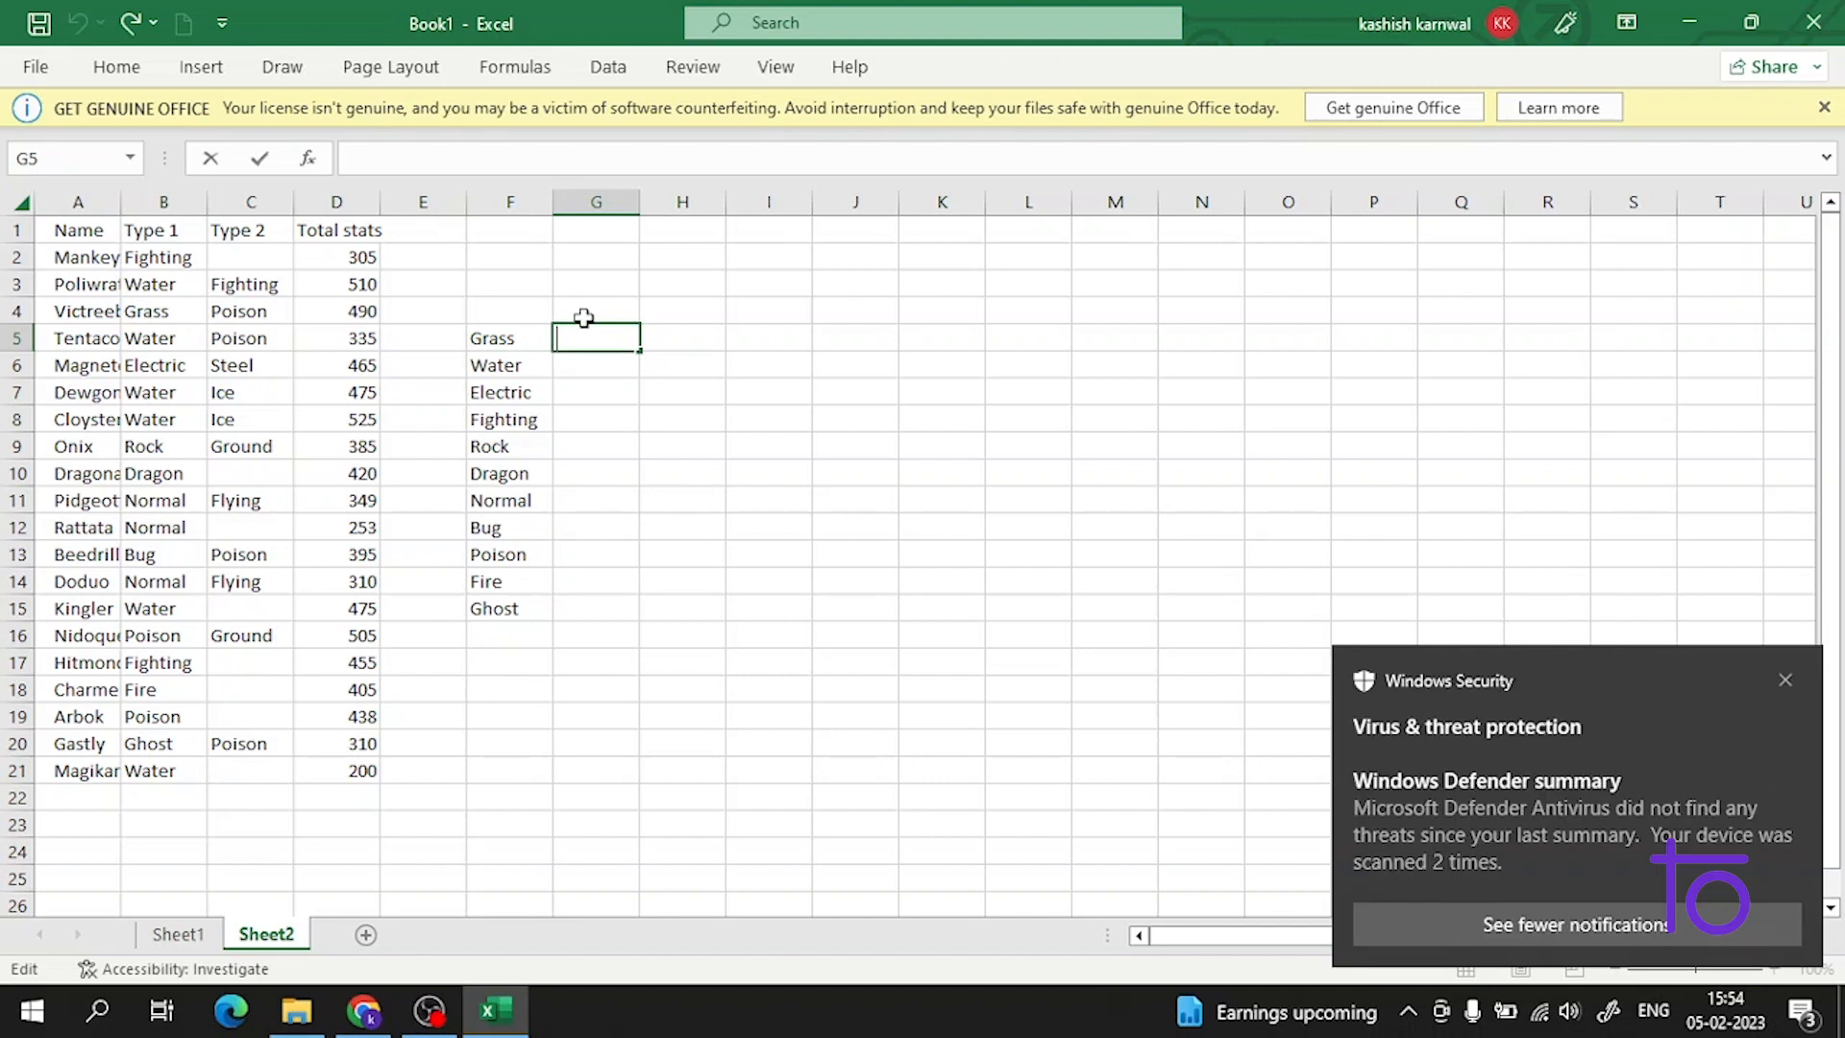
{"action": "type", "text": "=cou"}
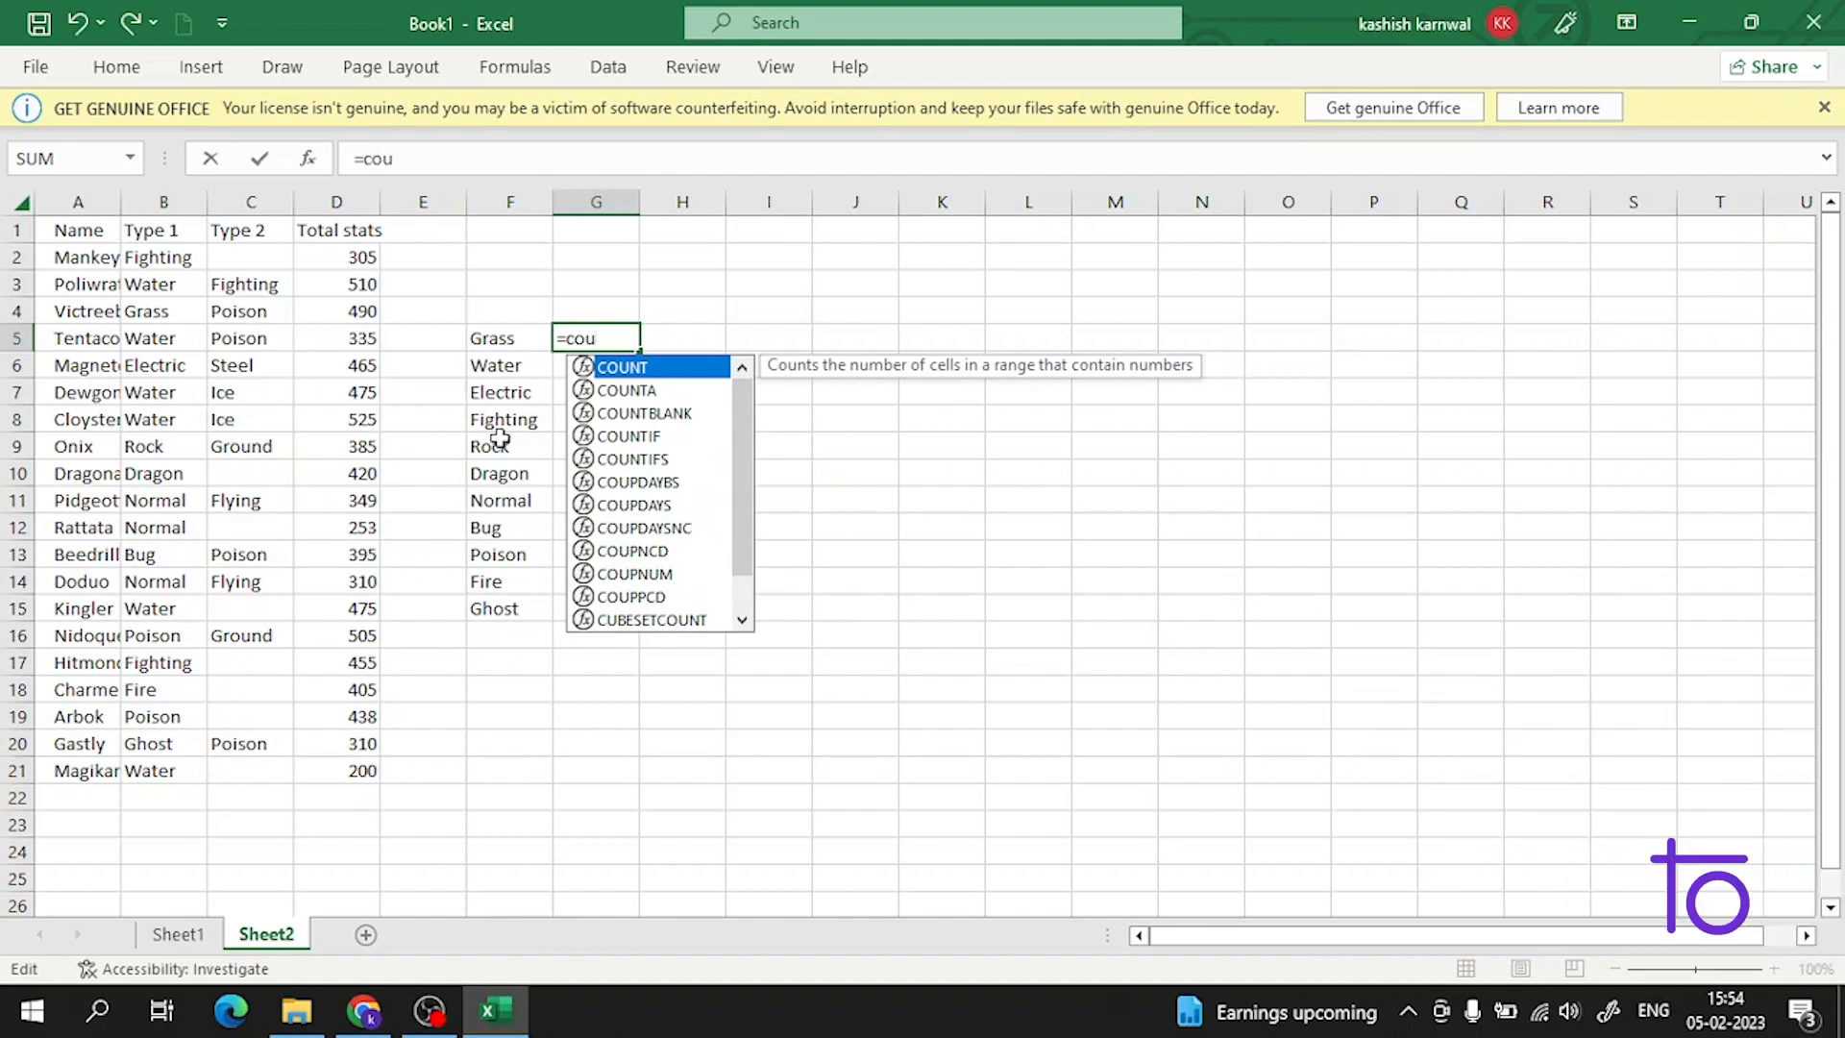
{"action": "double_click", "coordinate": [588, 434]}
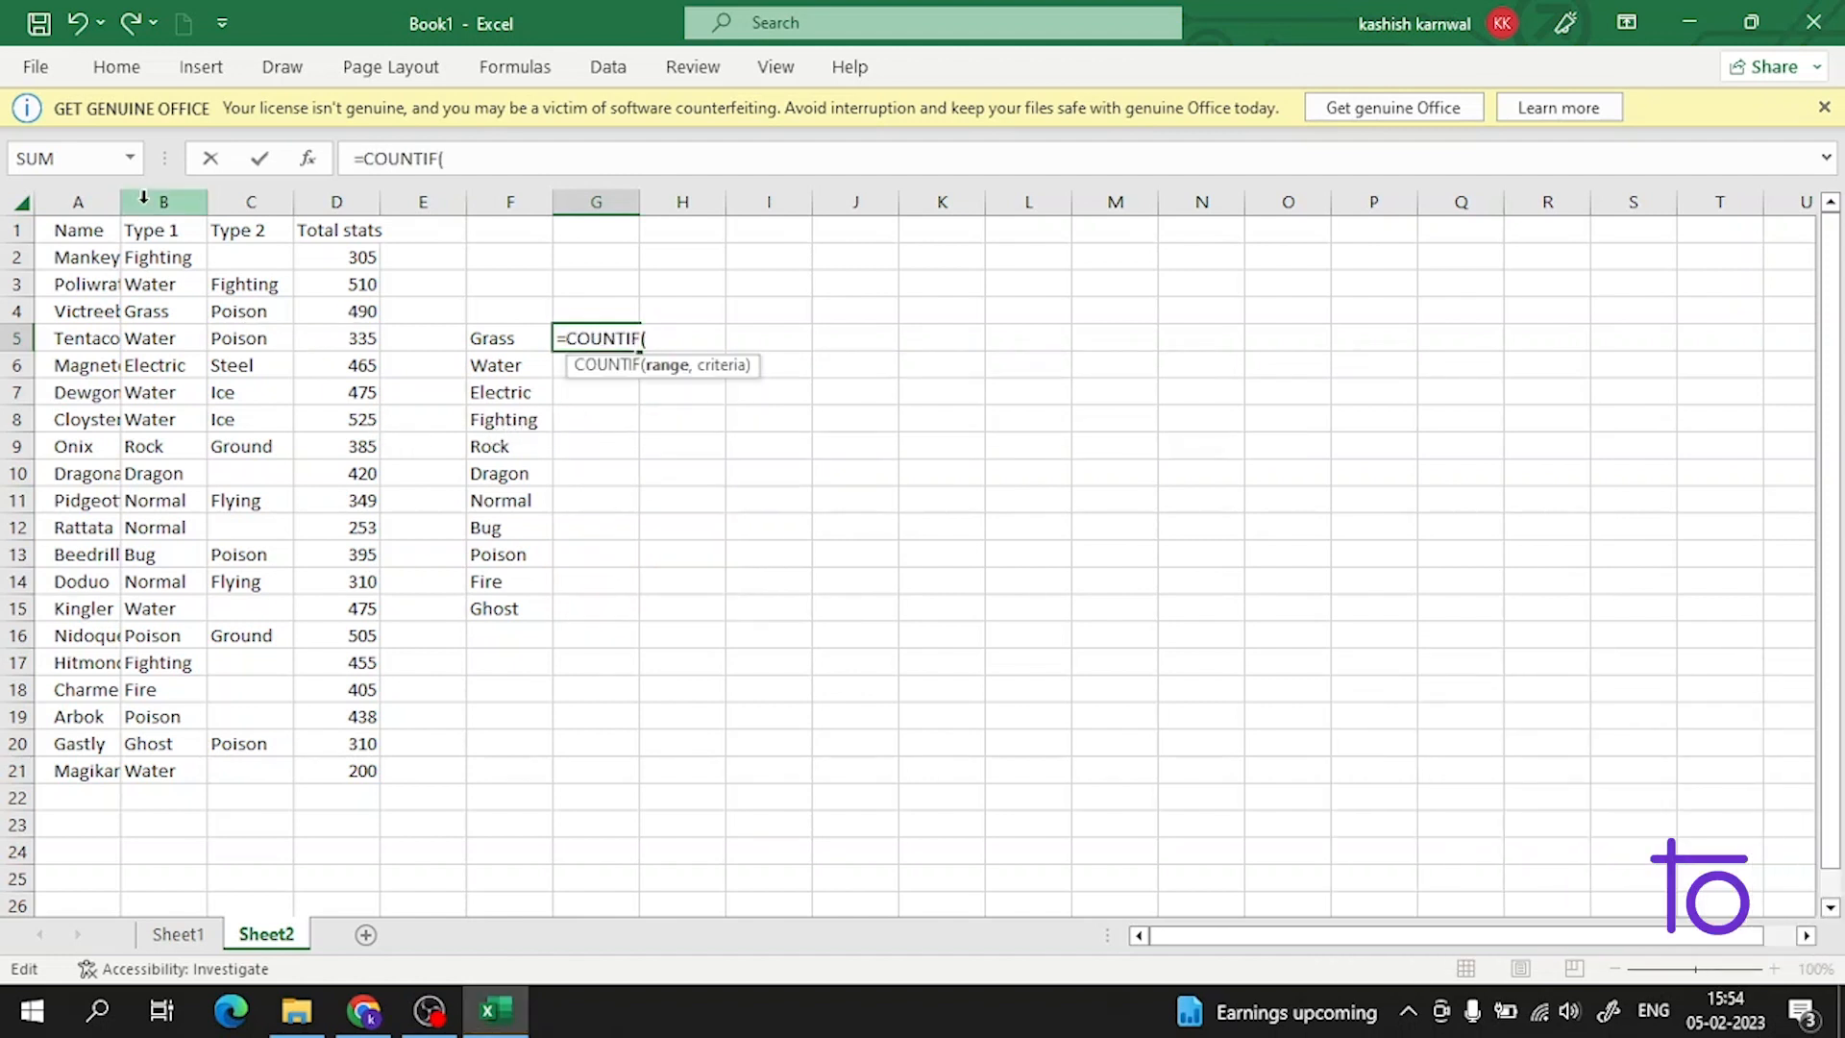
{"action": "left_click_drag", "start_coordinate": [173, 258], "coordinate": [172, 764]}
{"action": "type", "text": ","}
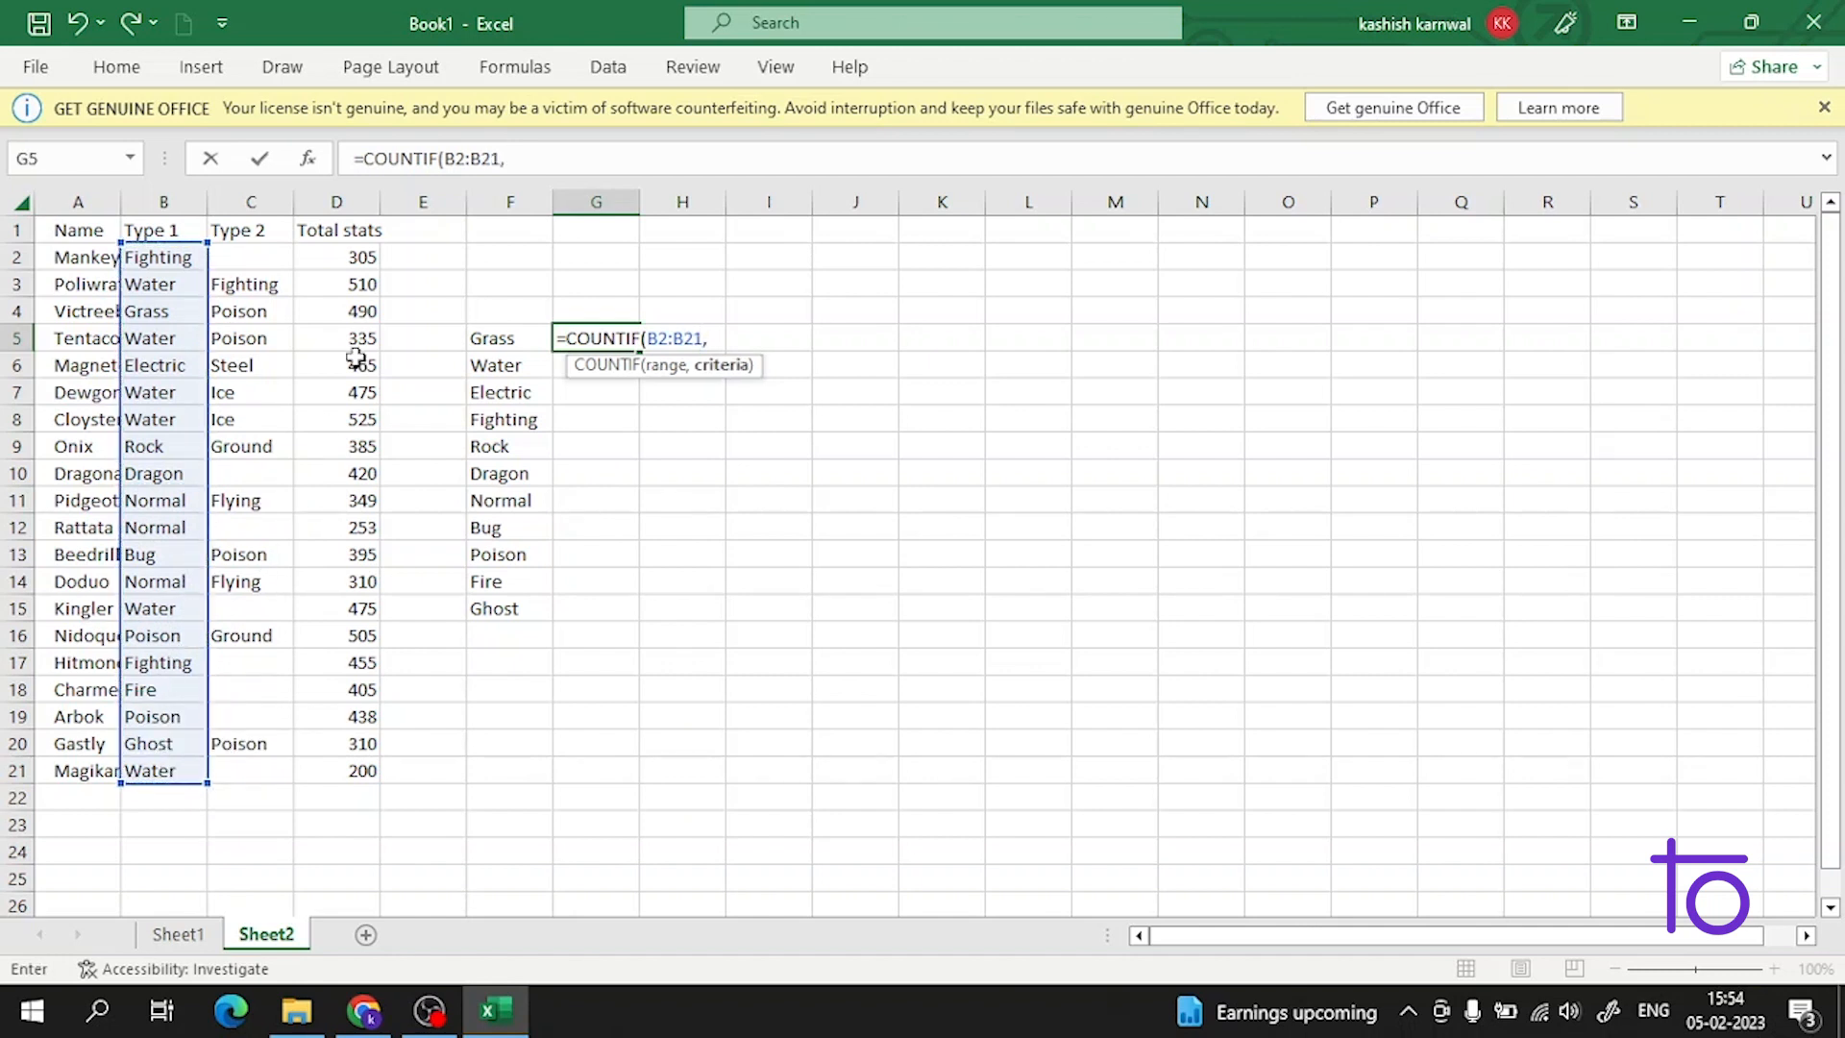
{"action": "left_click", "coordinate": [501, 334]}
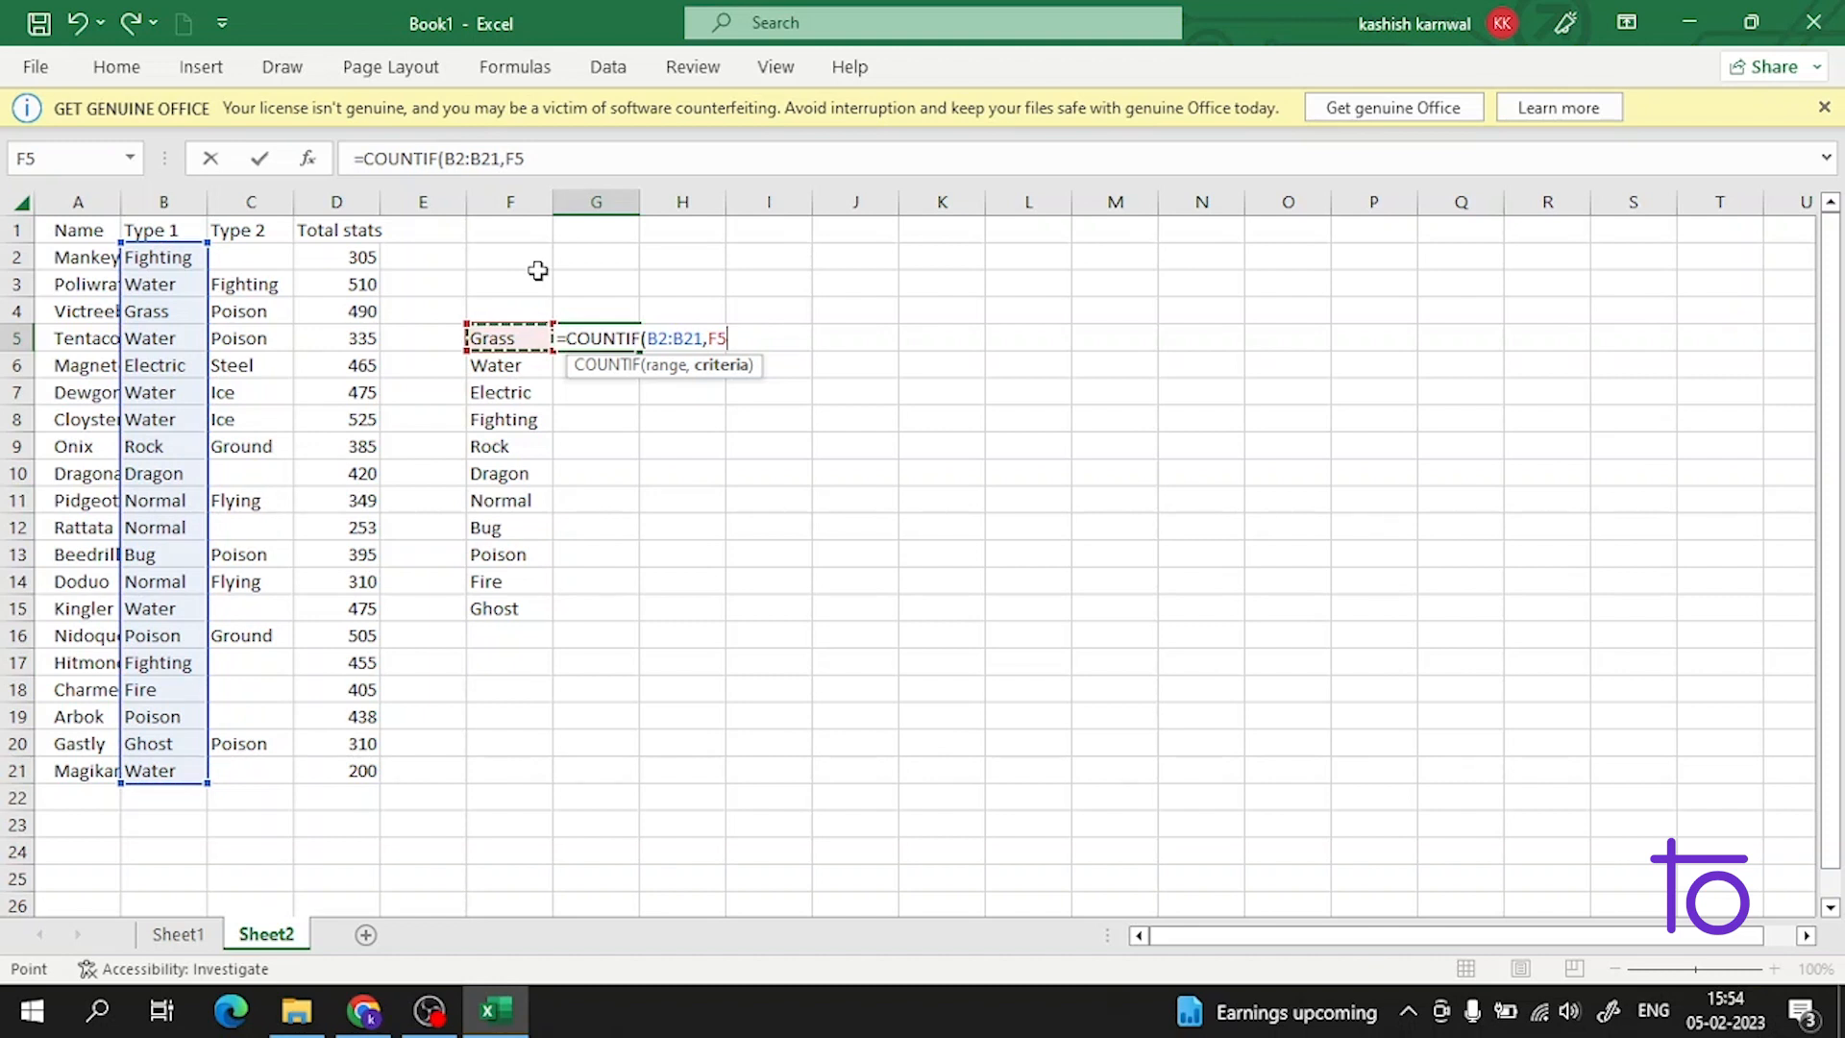
{"action": "key", "text": "Return"}
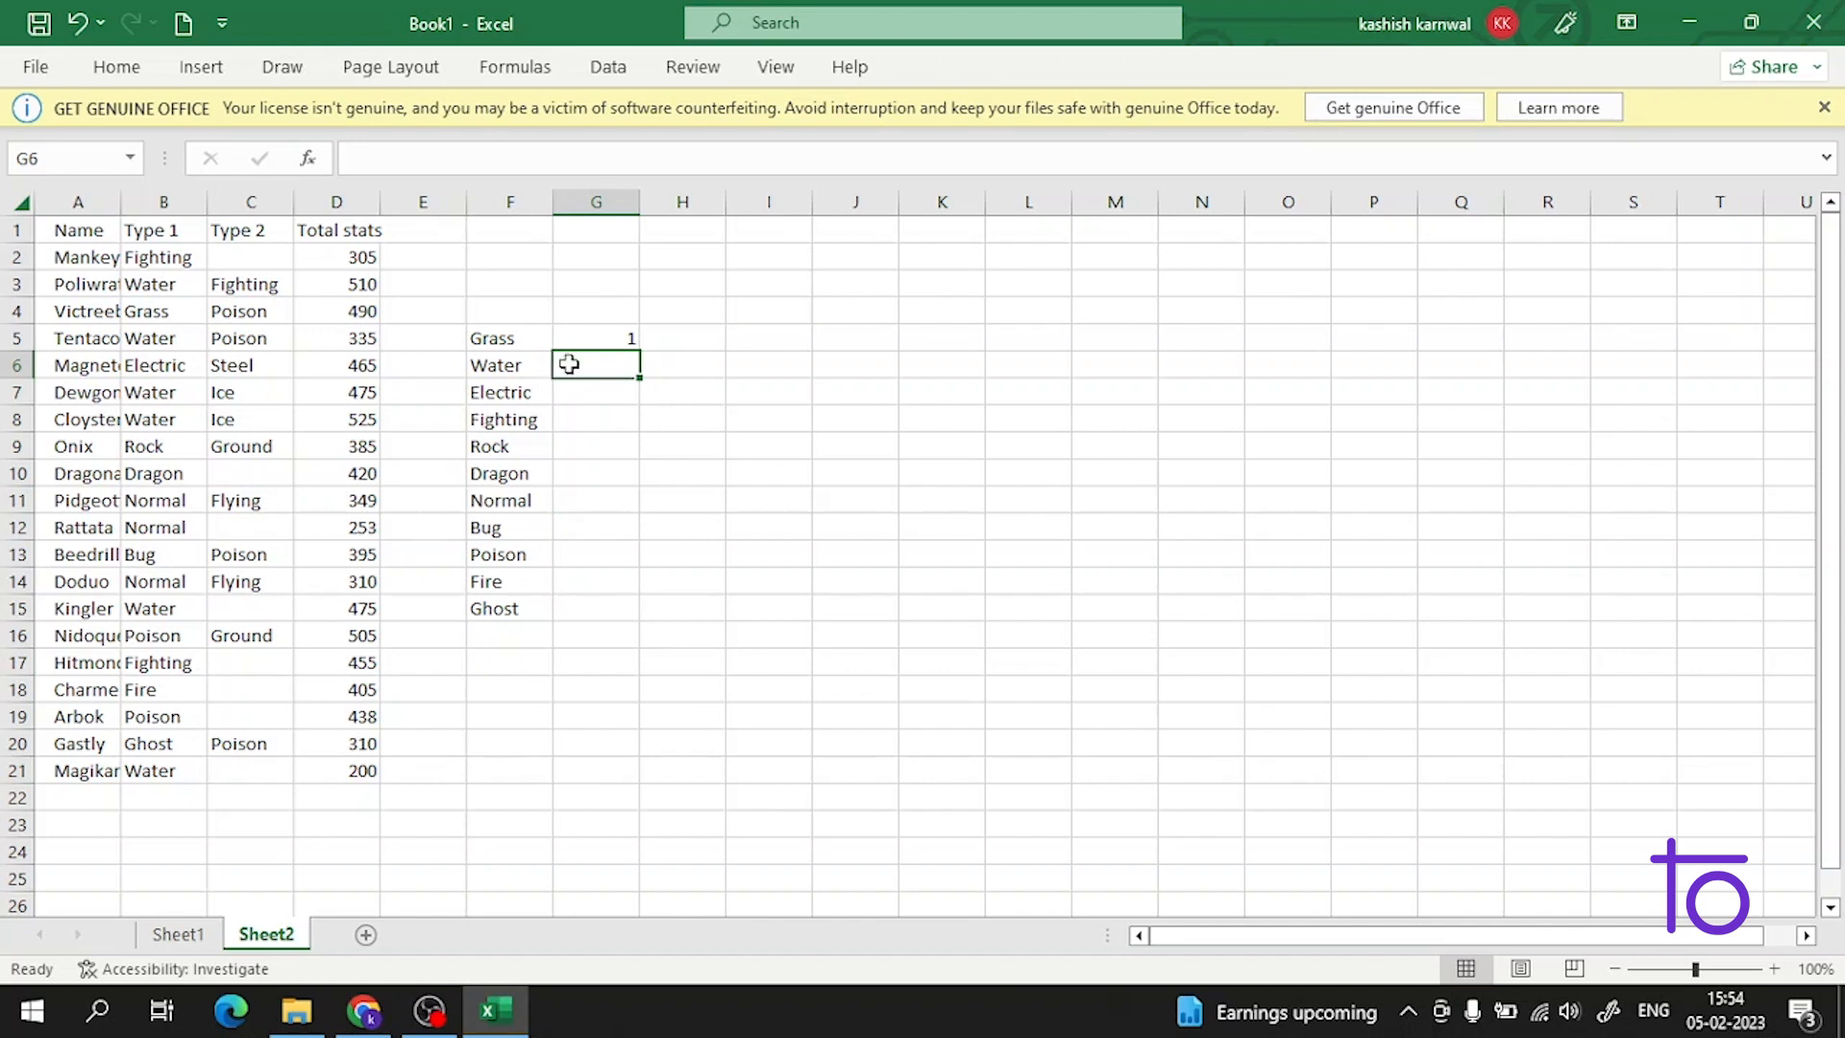
Step: Fill the COUNTIF formula from G5 down through G15 beside the list of types
{"action": "left_click", "coordinate": [606, 333]}
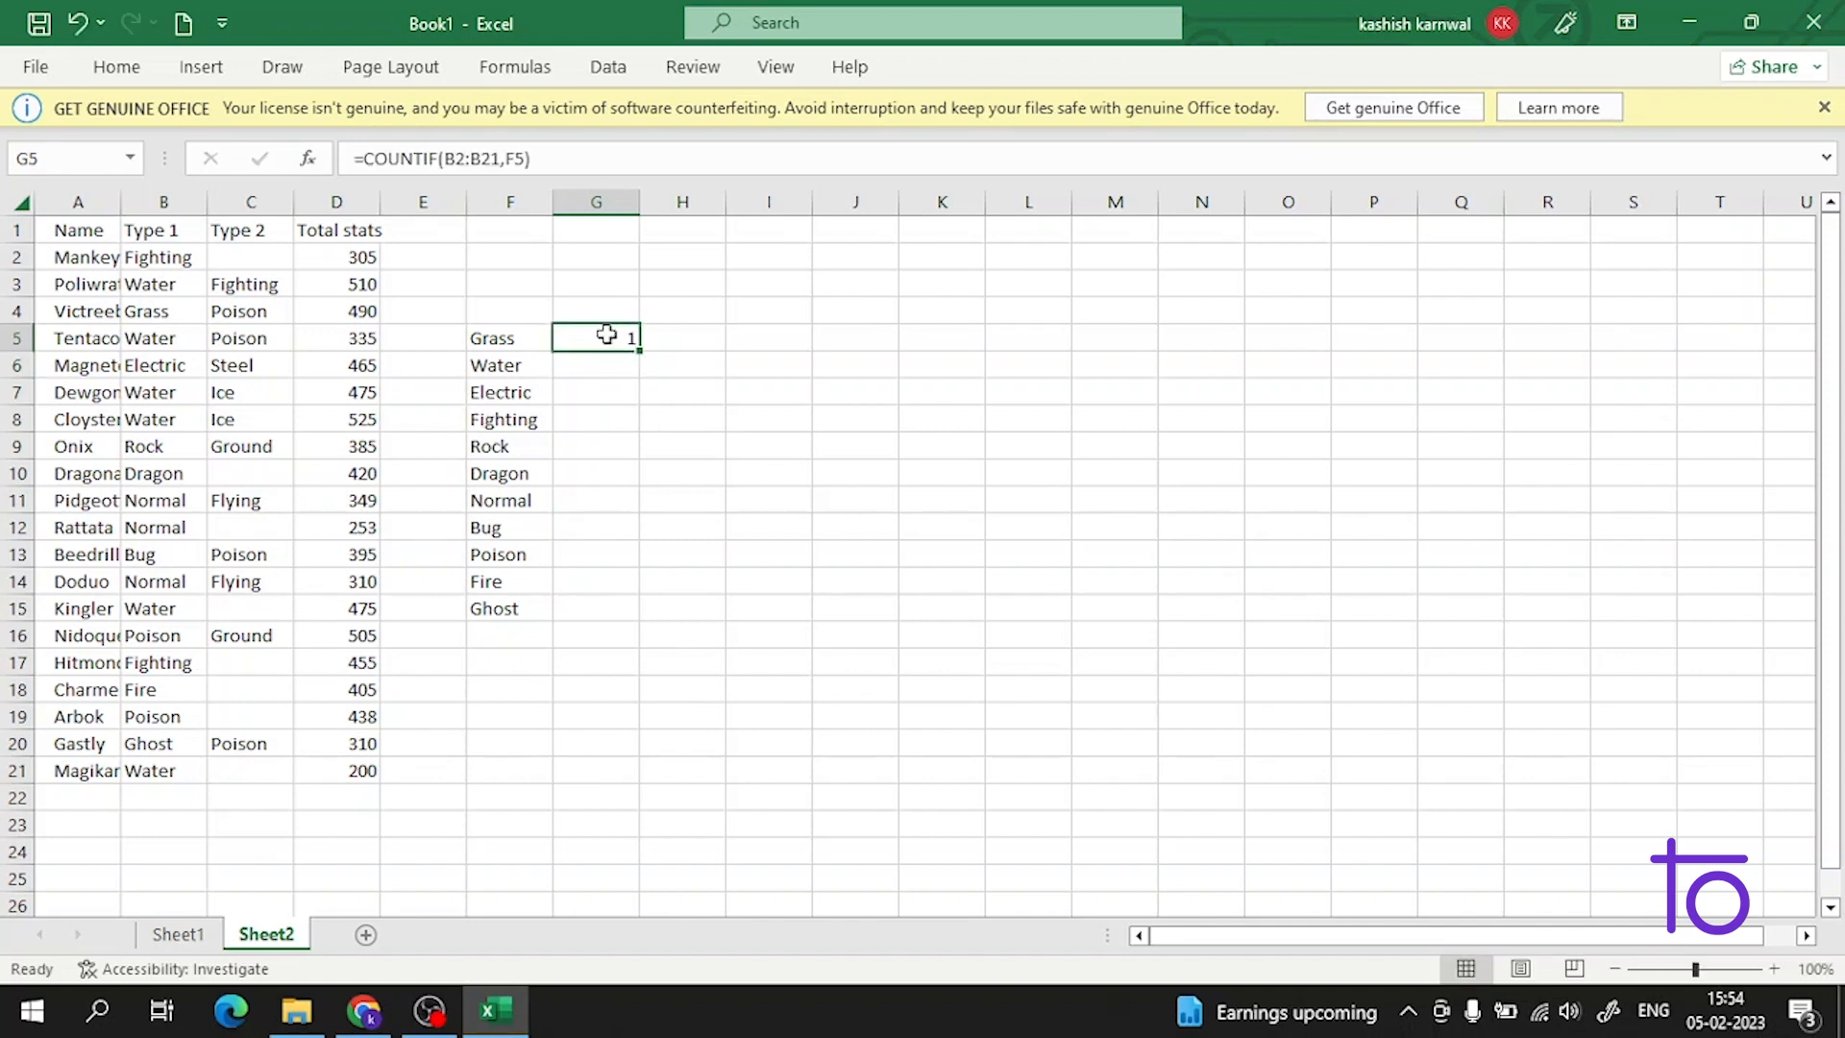
{"action": "double_click", "coordinate": [639, 351]}
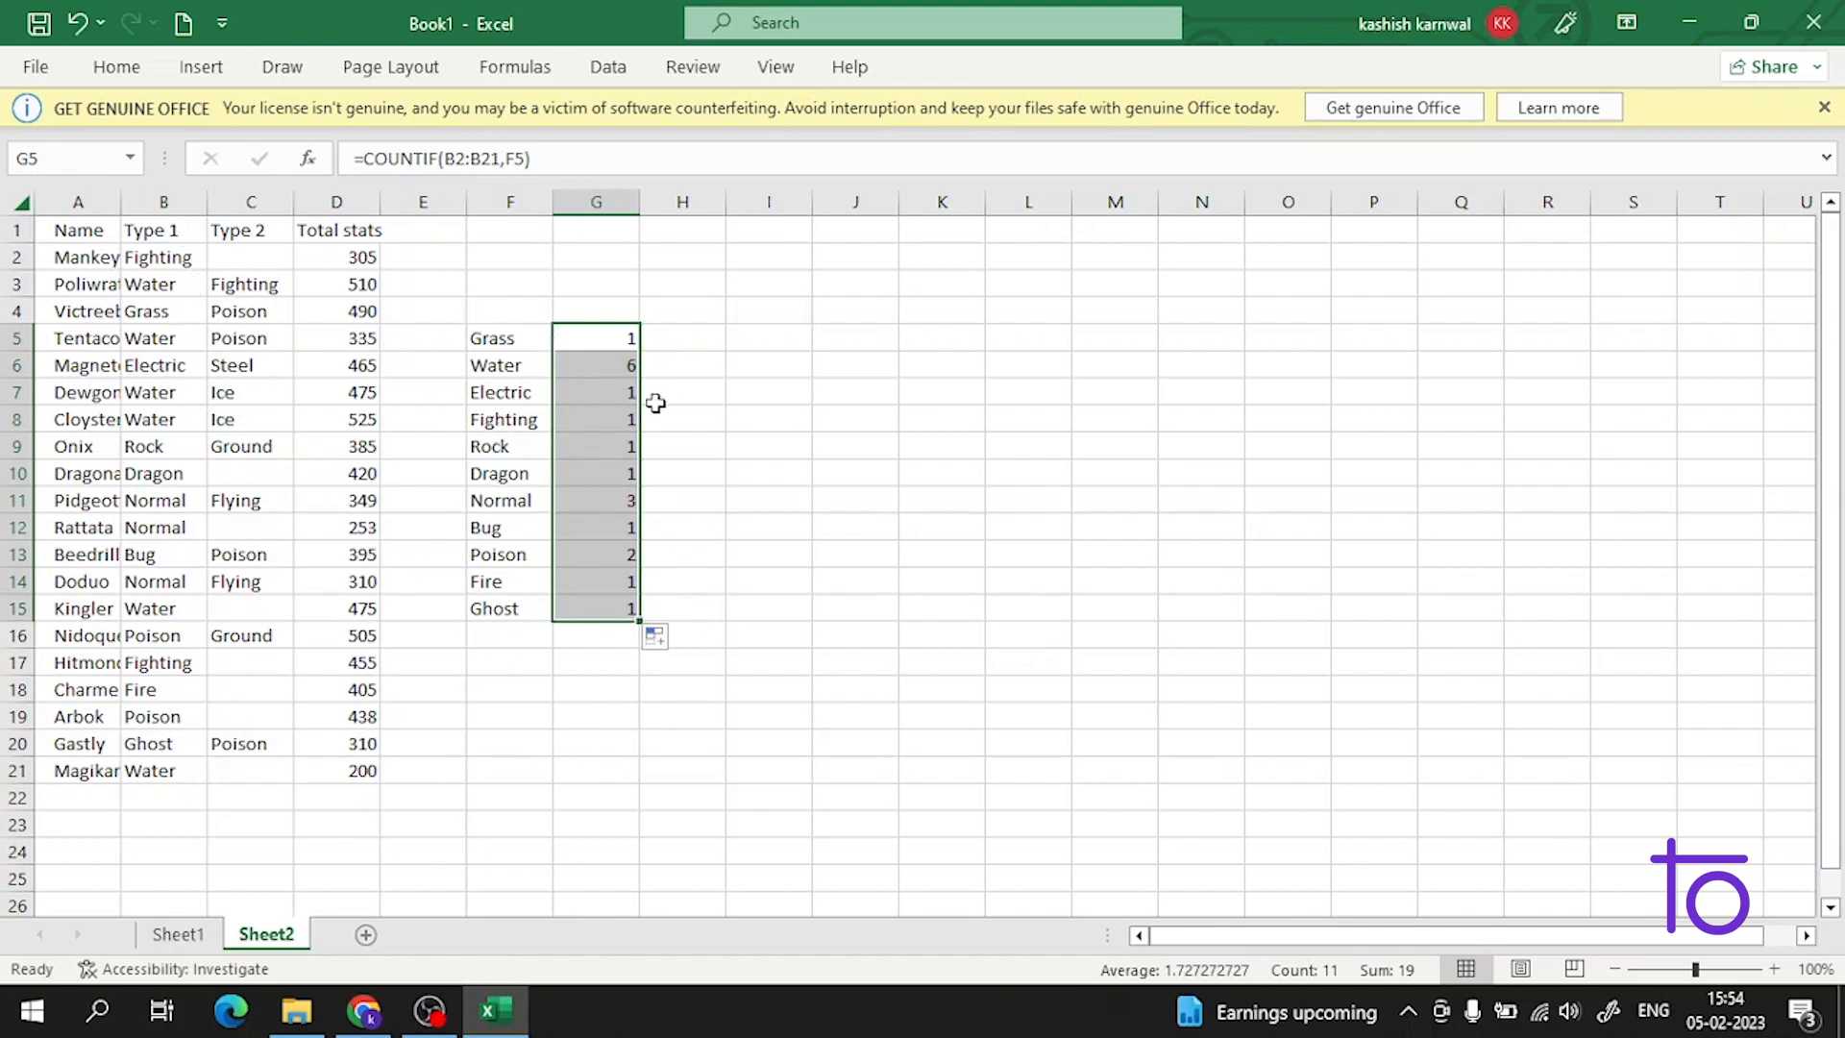
{"action": "key", "text": "ctrl+z"}
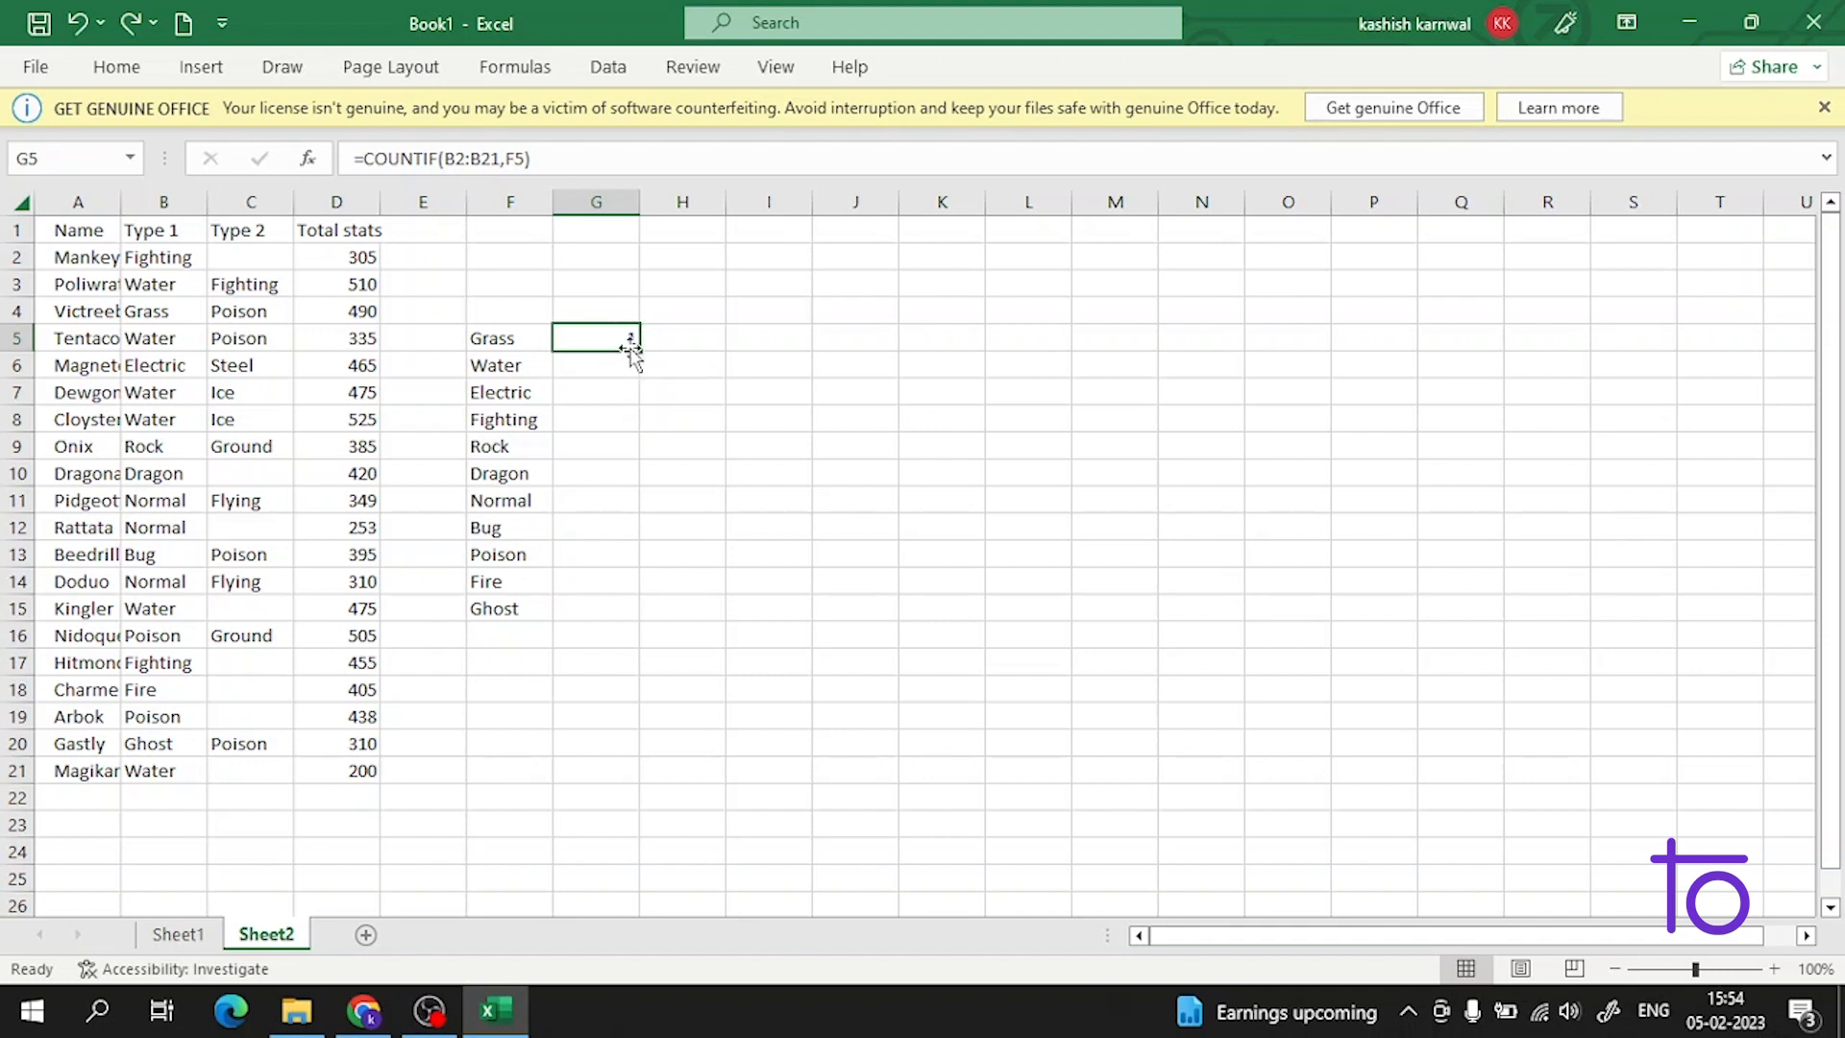
{"action": "left_click_drag", "start_coordinate": [639, 349], "coordinate": [627, 615]}
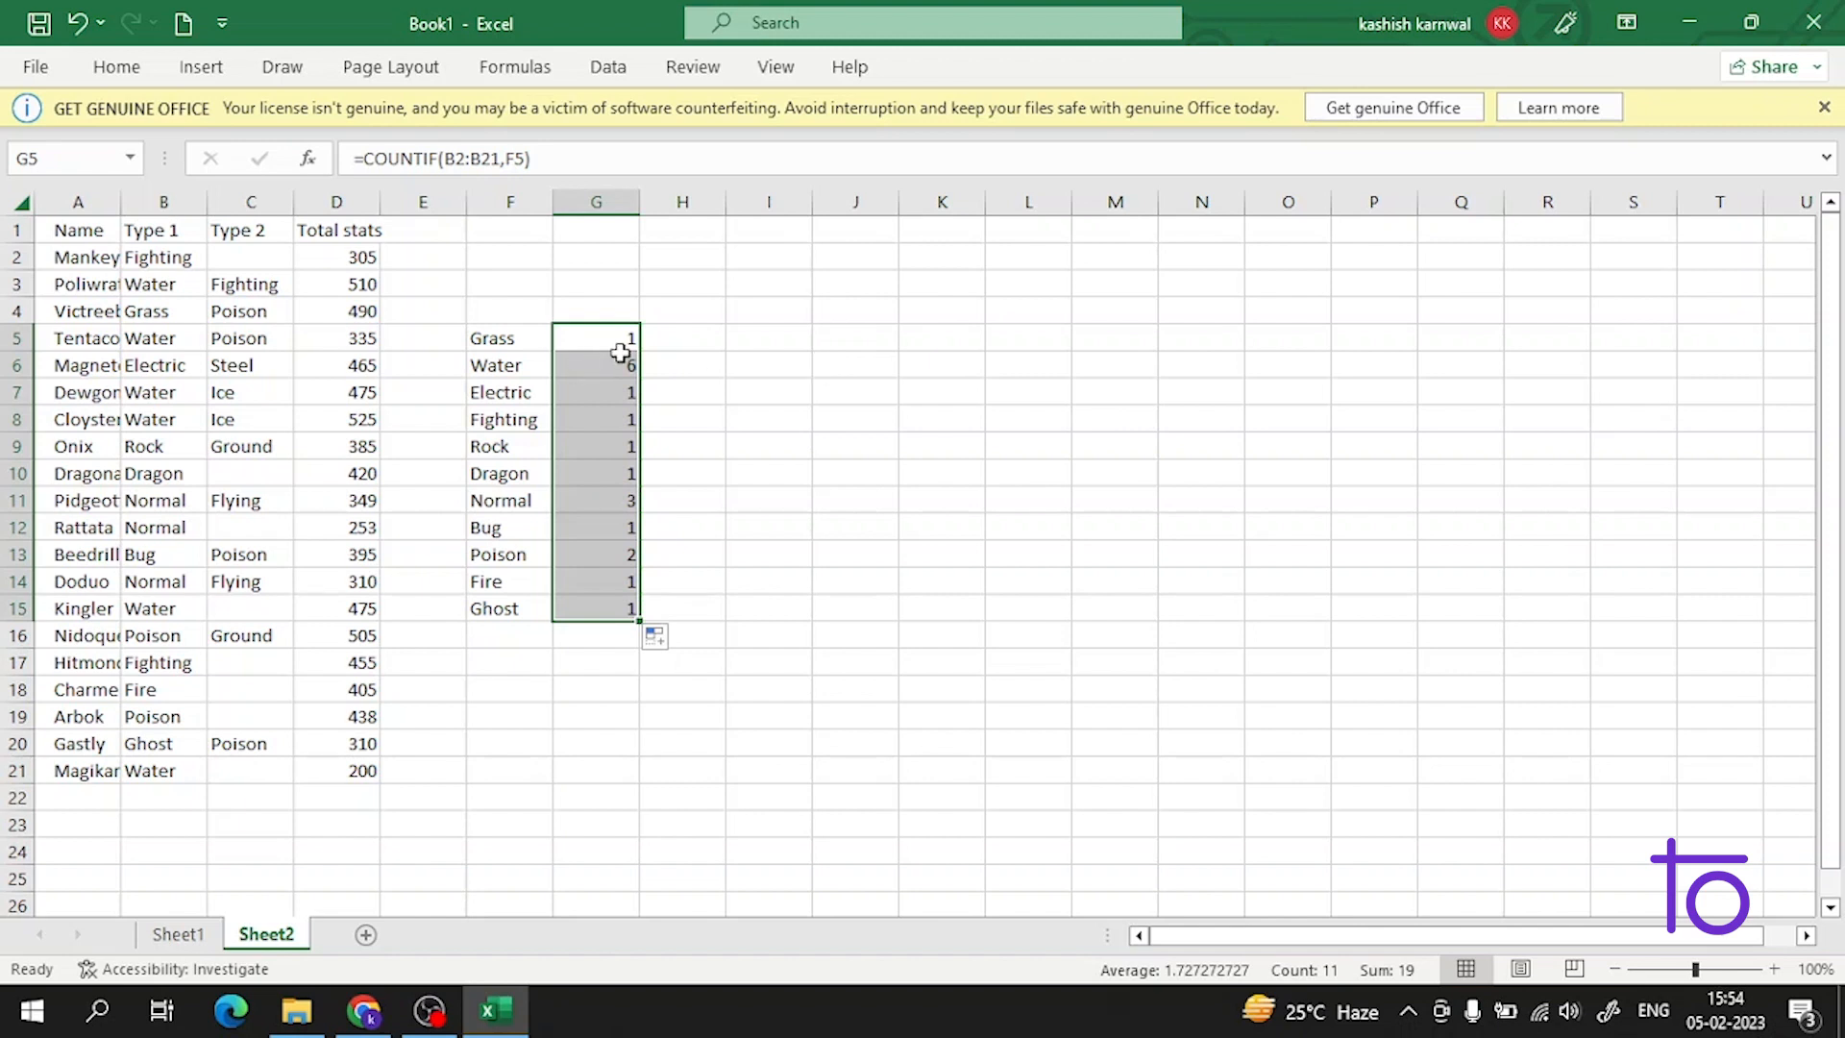
Step: Show the sheet's formulas and examine which Type 1 ranges the filled COUNTIF cells in column G refer to
{"action": "key", "text": "ctrl+grave"}
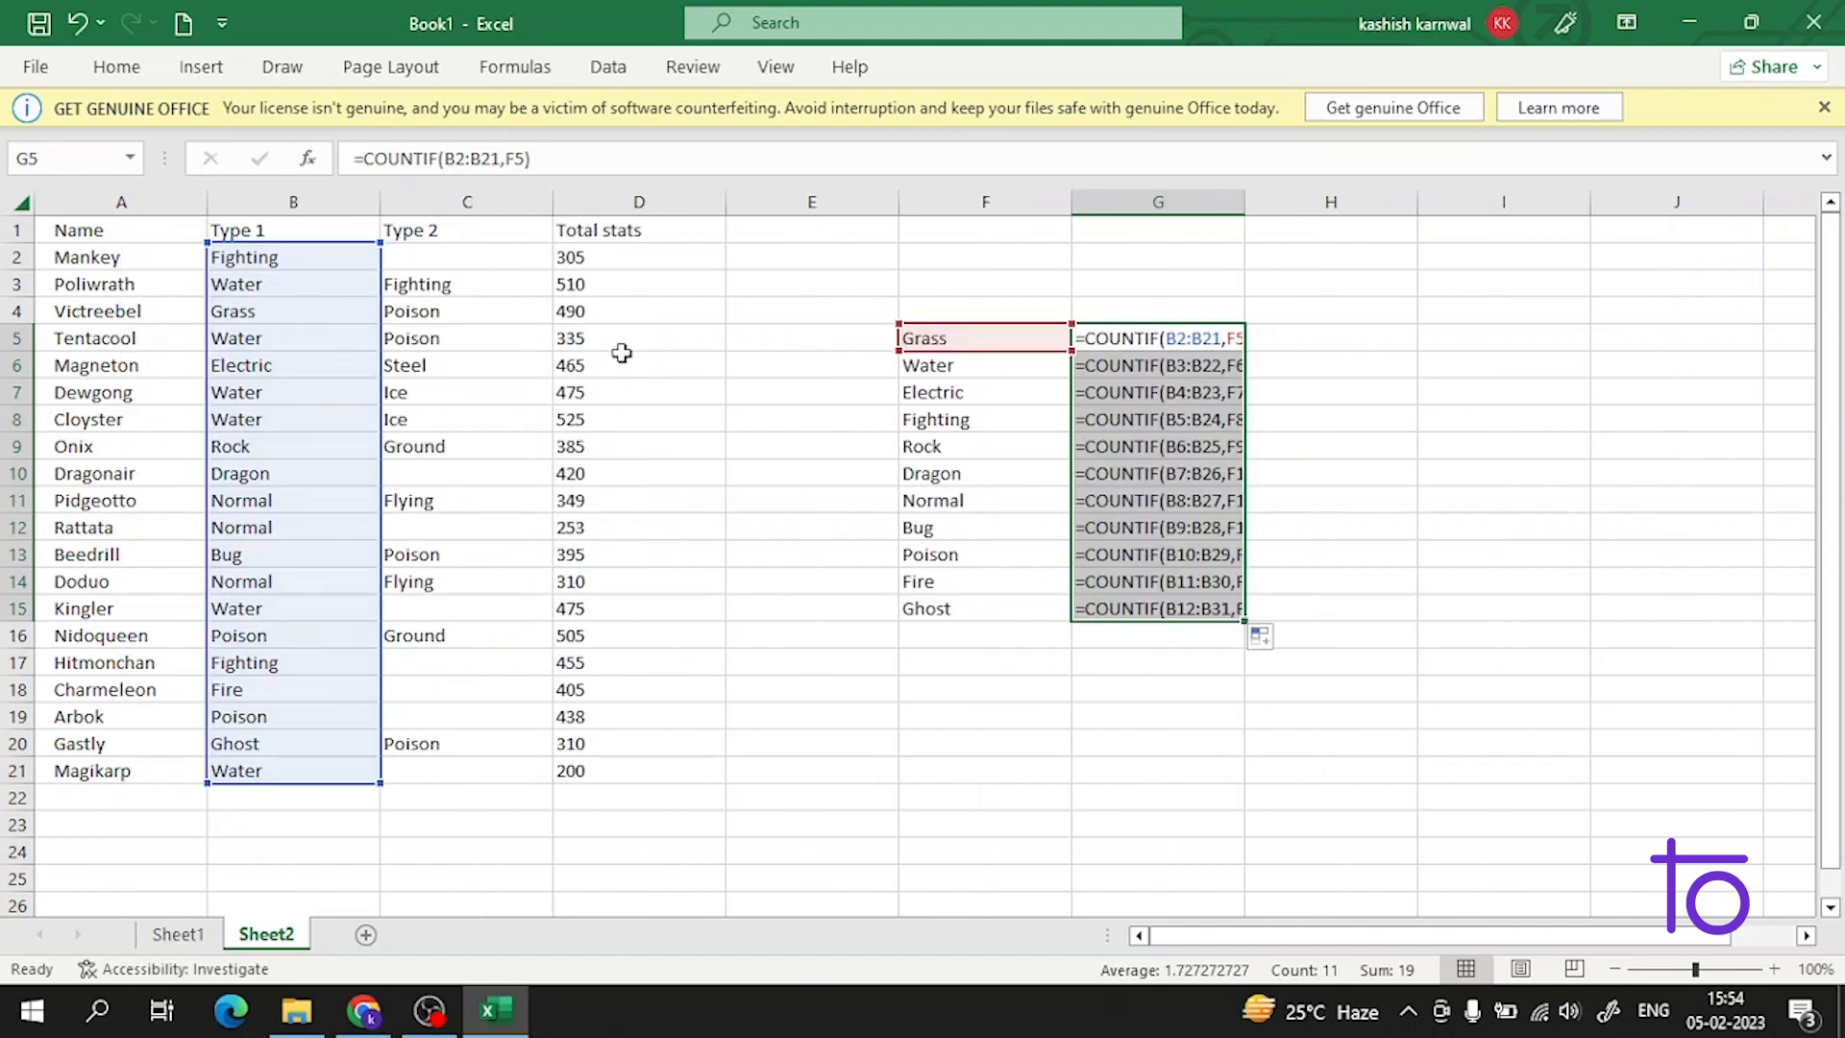
{"action": "left_click", "coordinate": [1171, 377]}
{"action": "left_click", "coordinate": [1179, 388]}
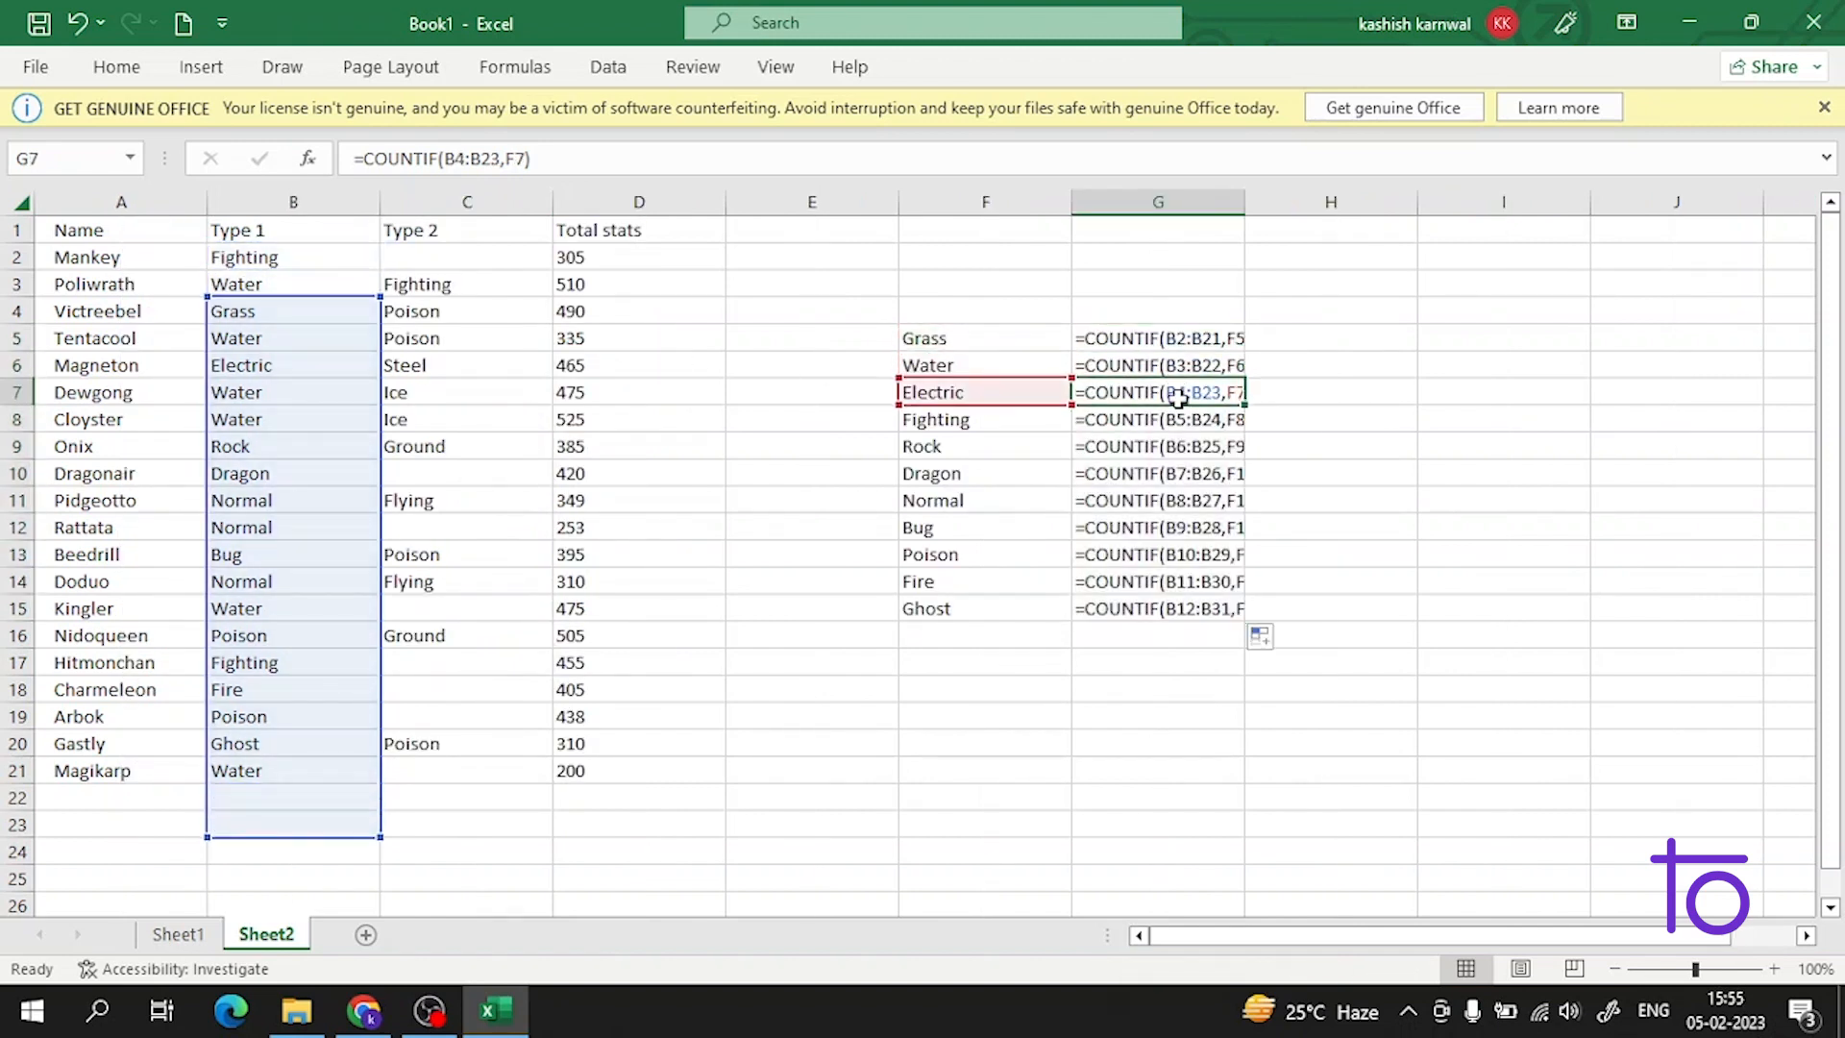
{"action": "left_click", "coordinate": [1179, 416]}
{"action": "left_click", "coordinate": [1178, 439]}
{"action": "left_click", "coordinate": [1187, 412]}
{"action": "left_click", "coordinate": [1182, 376]}
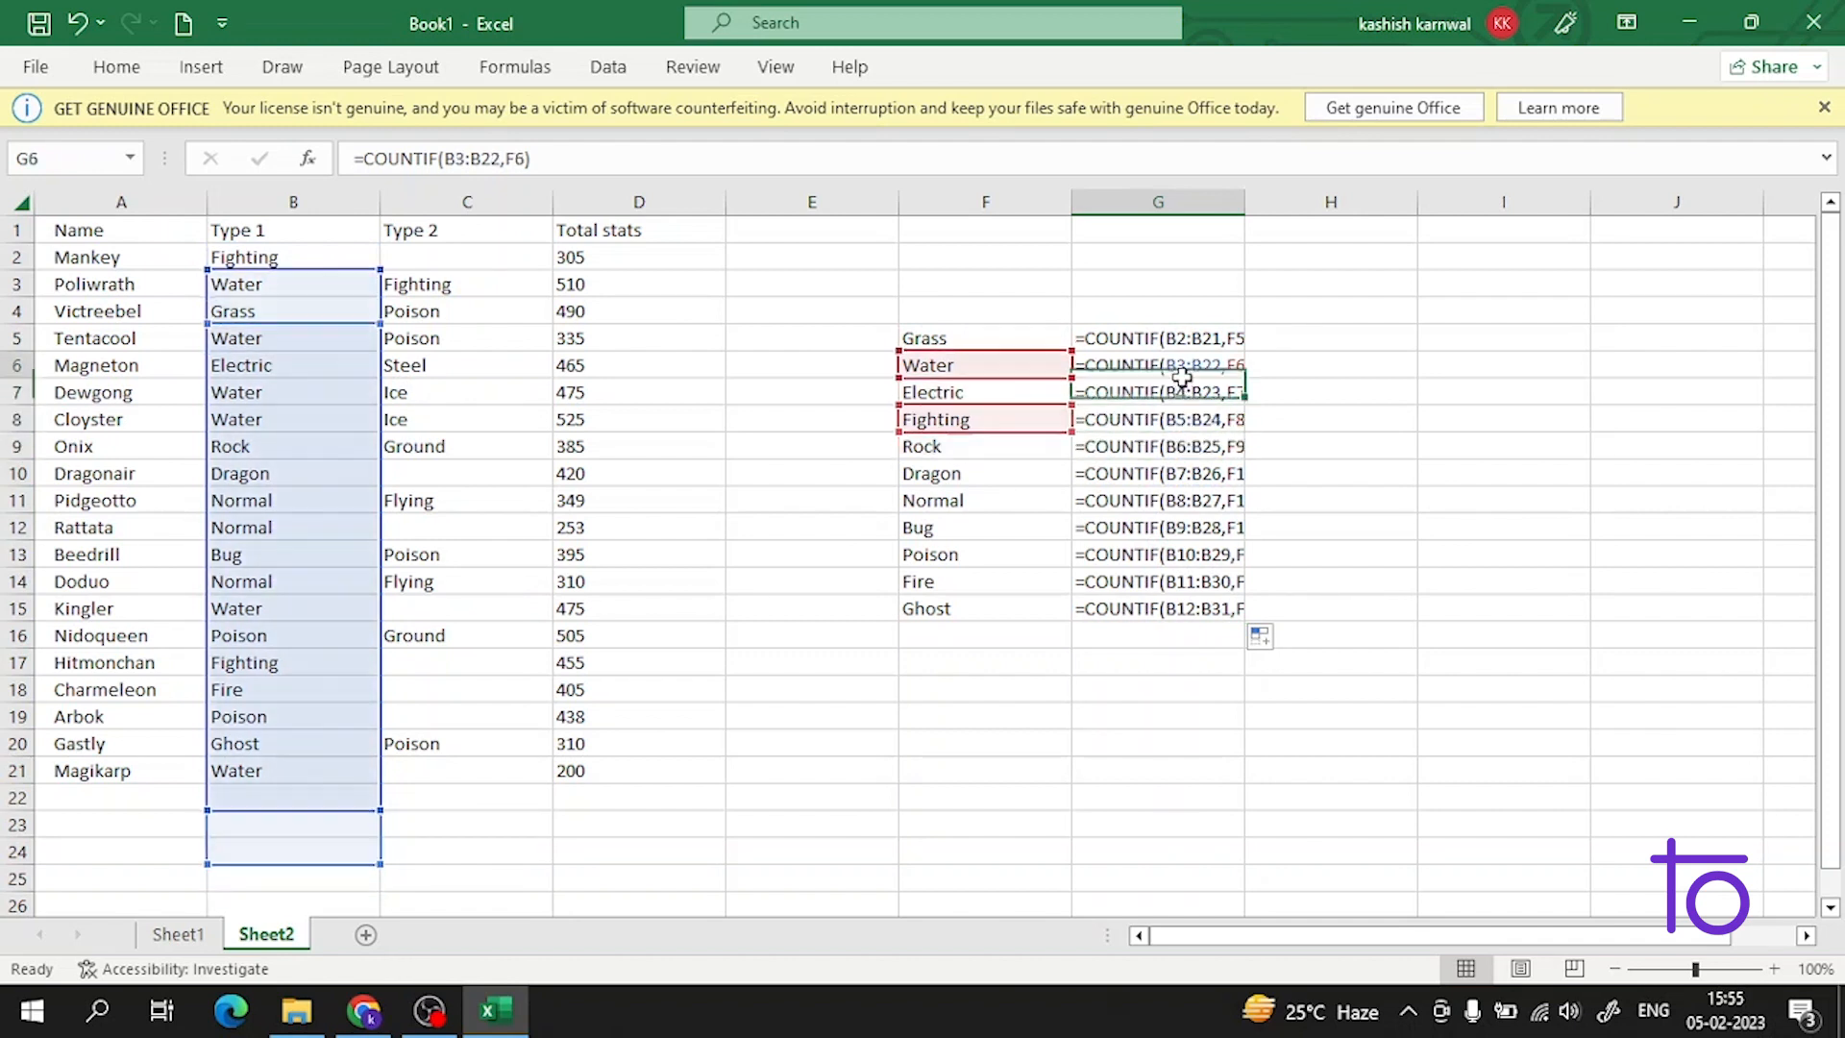
{"action": "double_click", "coordinate": [1193, 338]}
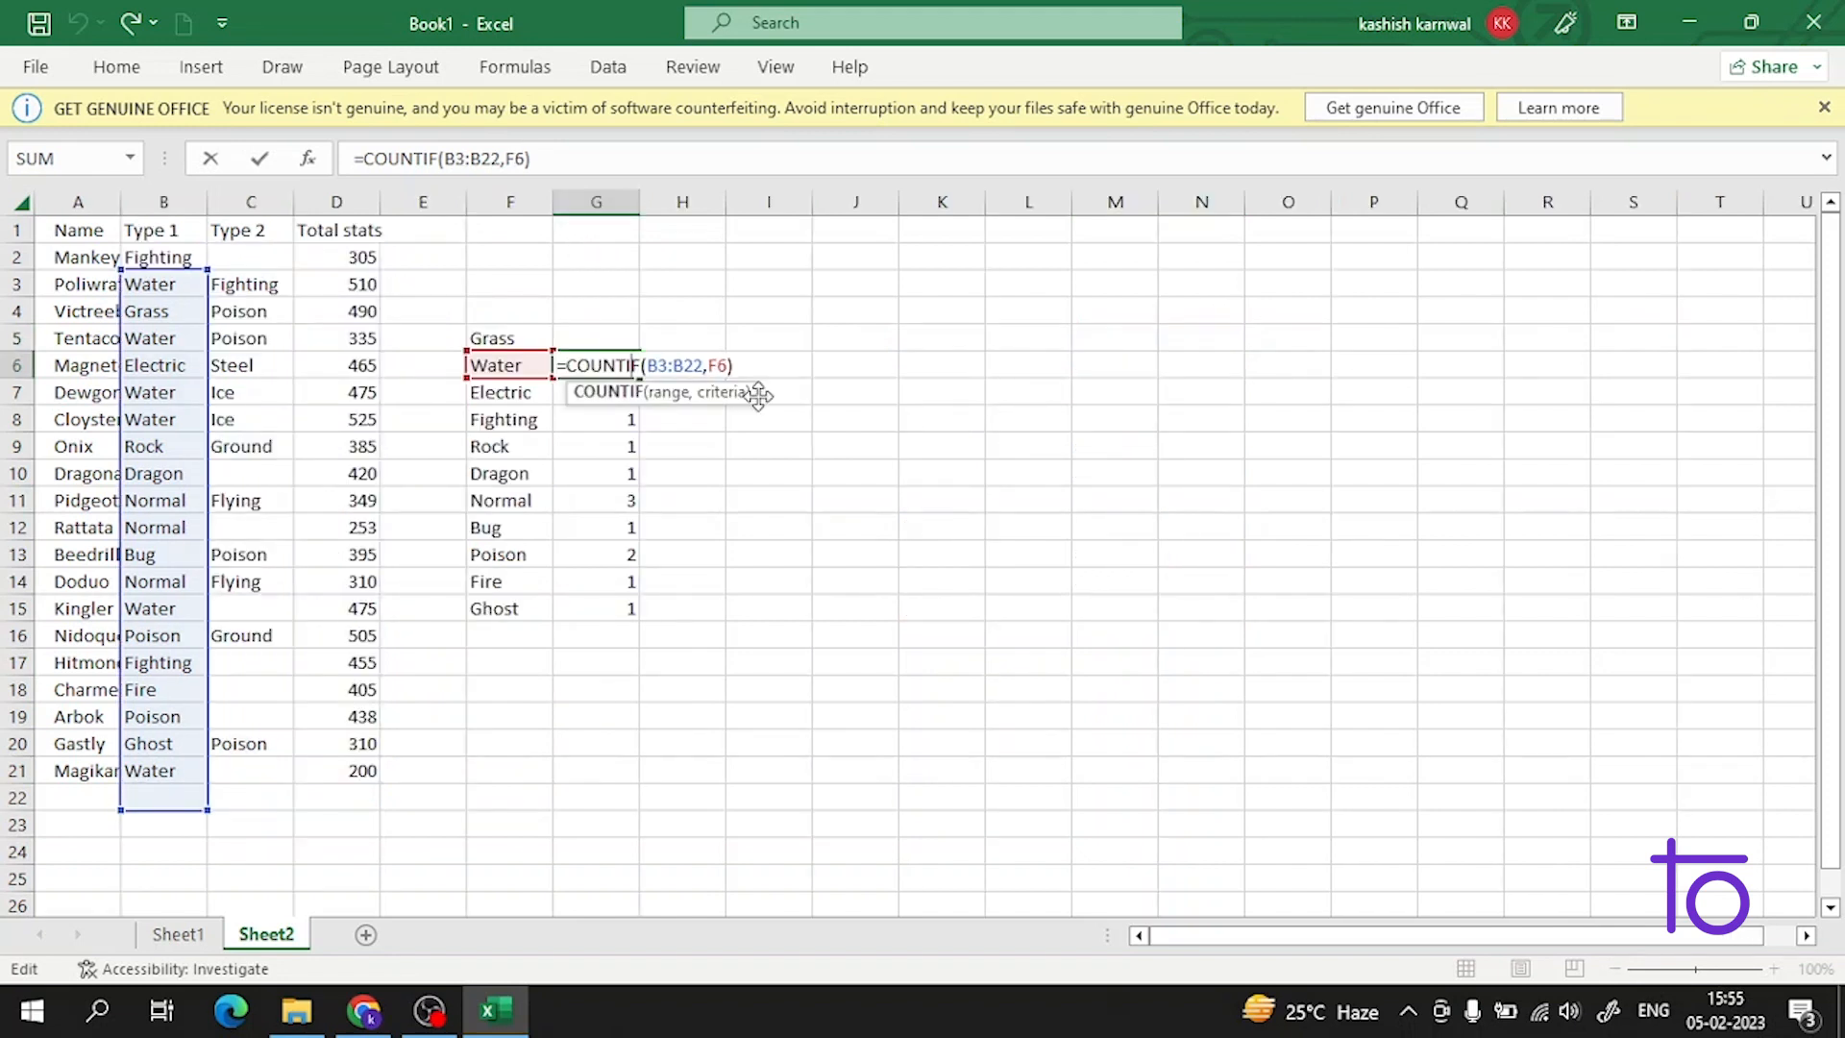
Step: Rewrite the Water COUNTIF formula in G6 to use the range B2:B21 with F6 as the criterion
{"action": "left_click_drag", "start_coordinate": [738, 366], "coordinate": [638, 387]}
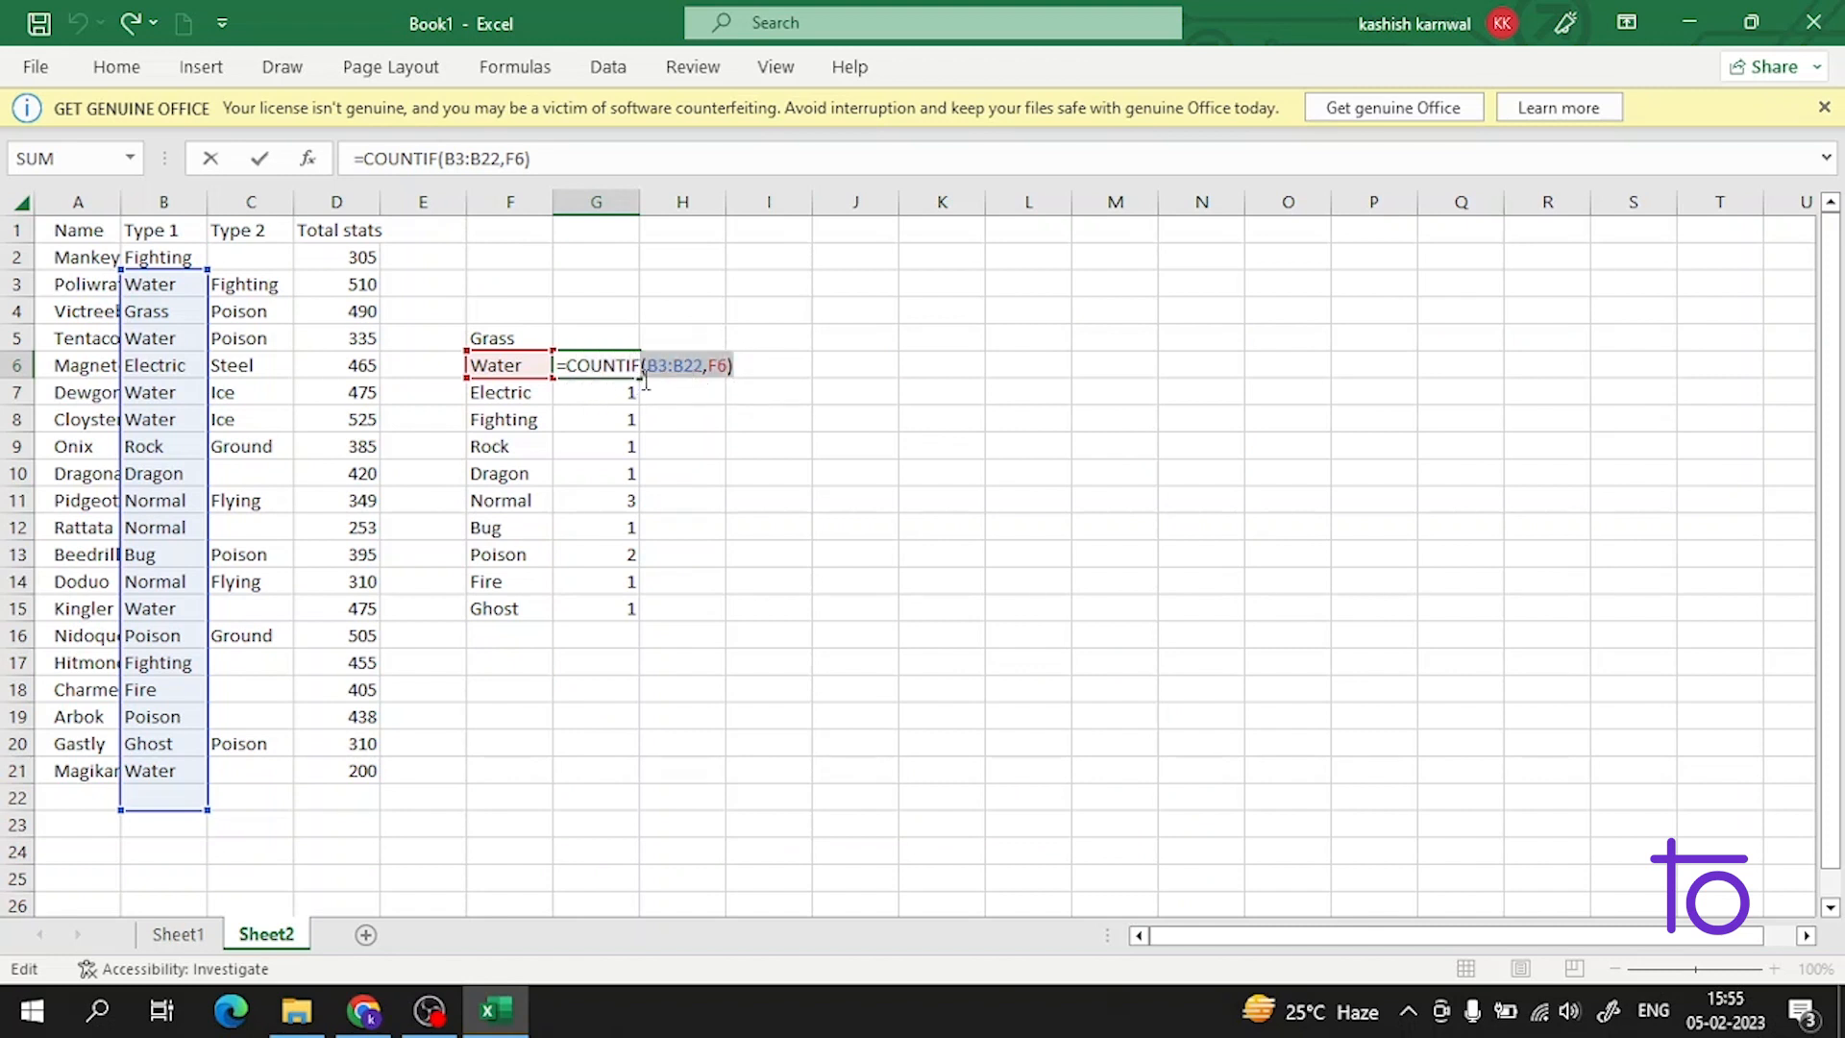
{"action": "key", "text": "BackSpace"}
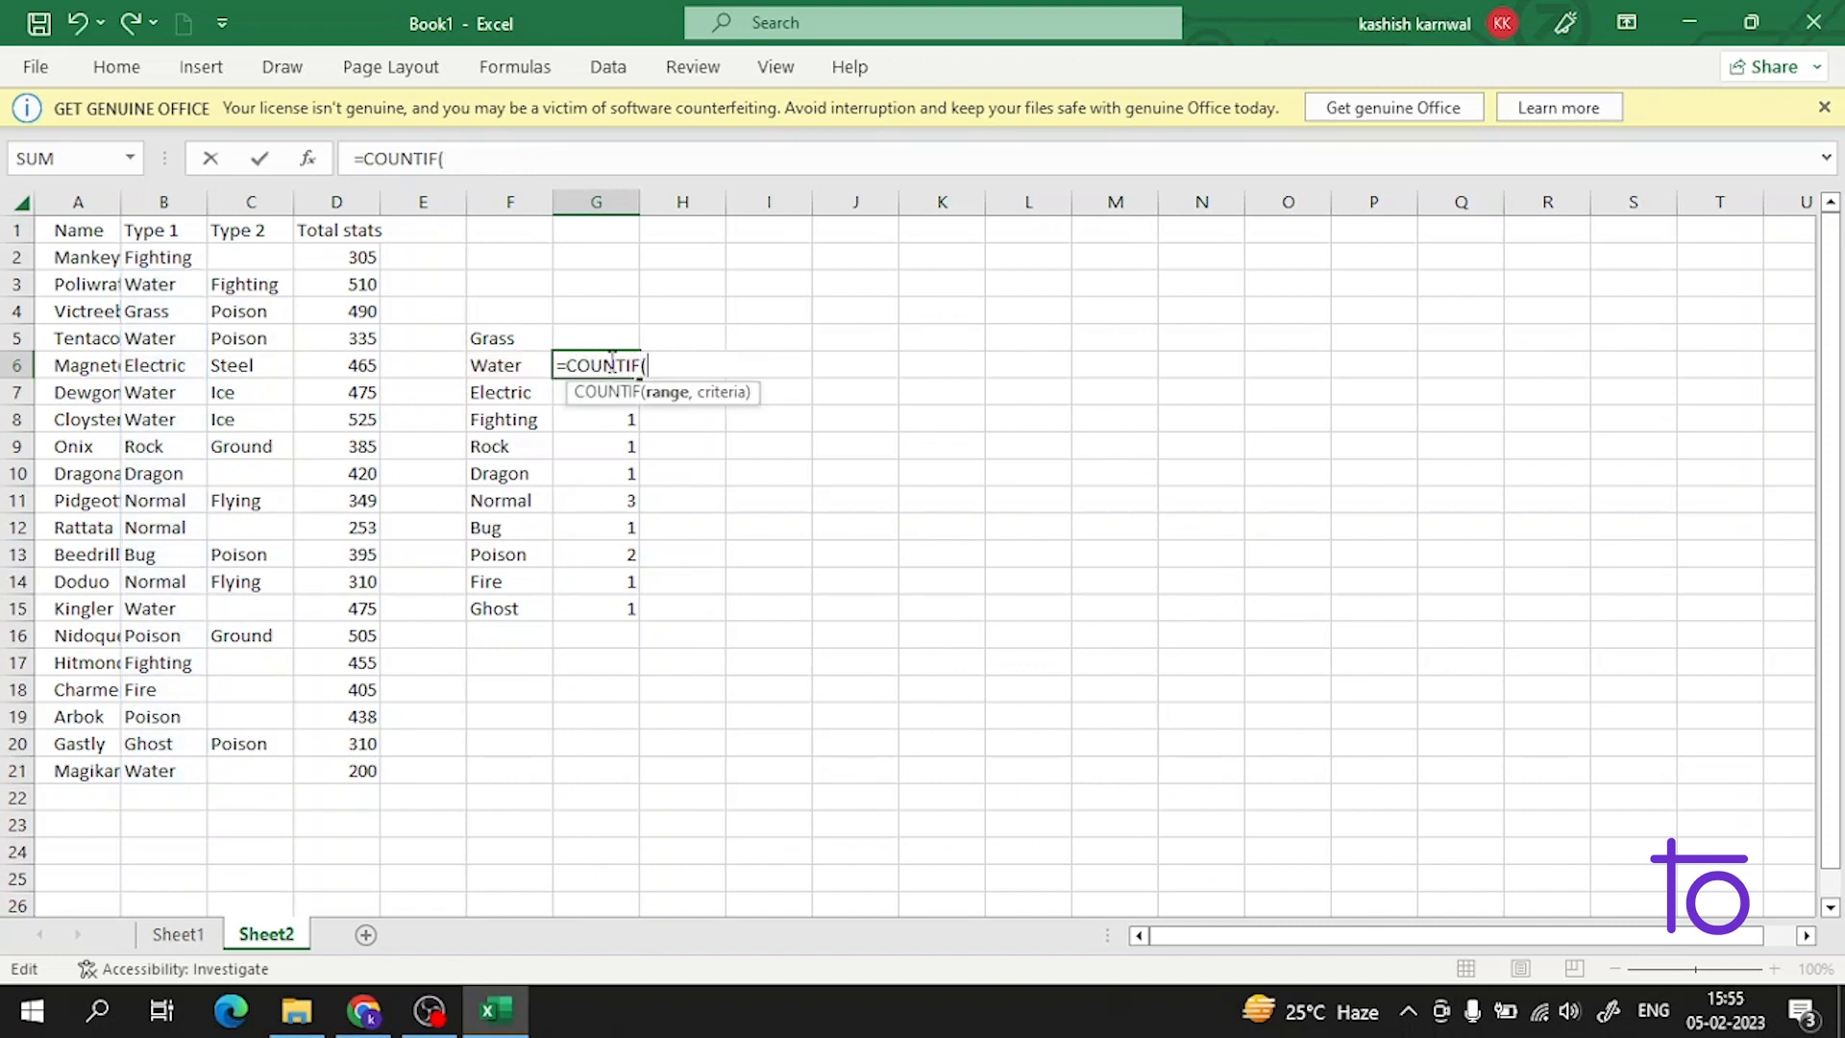
{"action": "left_click_drag", "start_coordinate": [159, 258], "coordinate": [154, 770]}
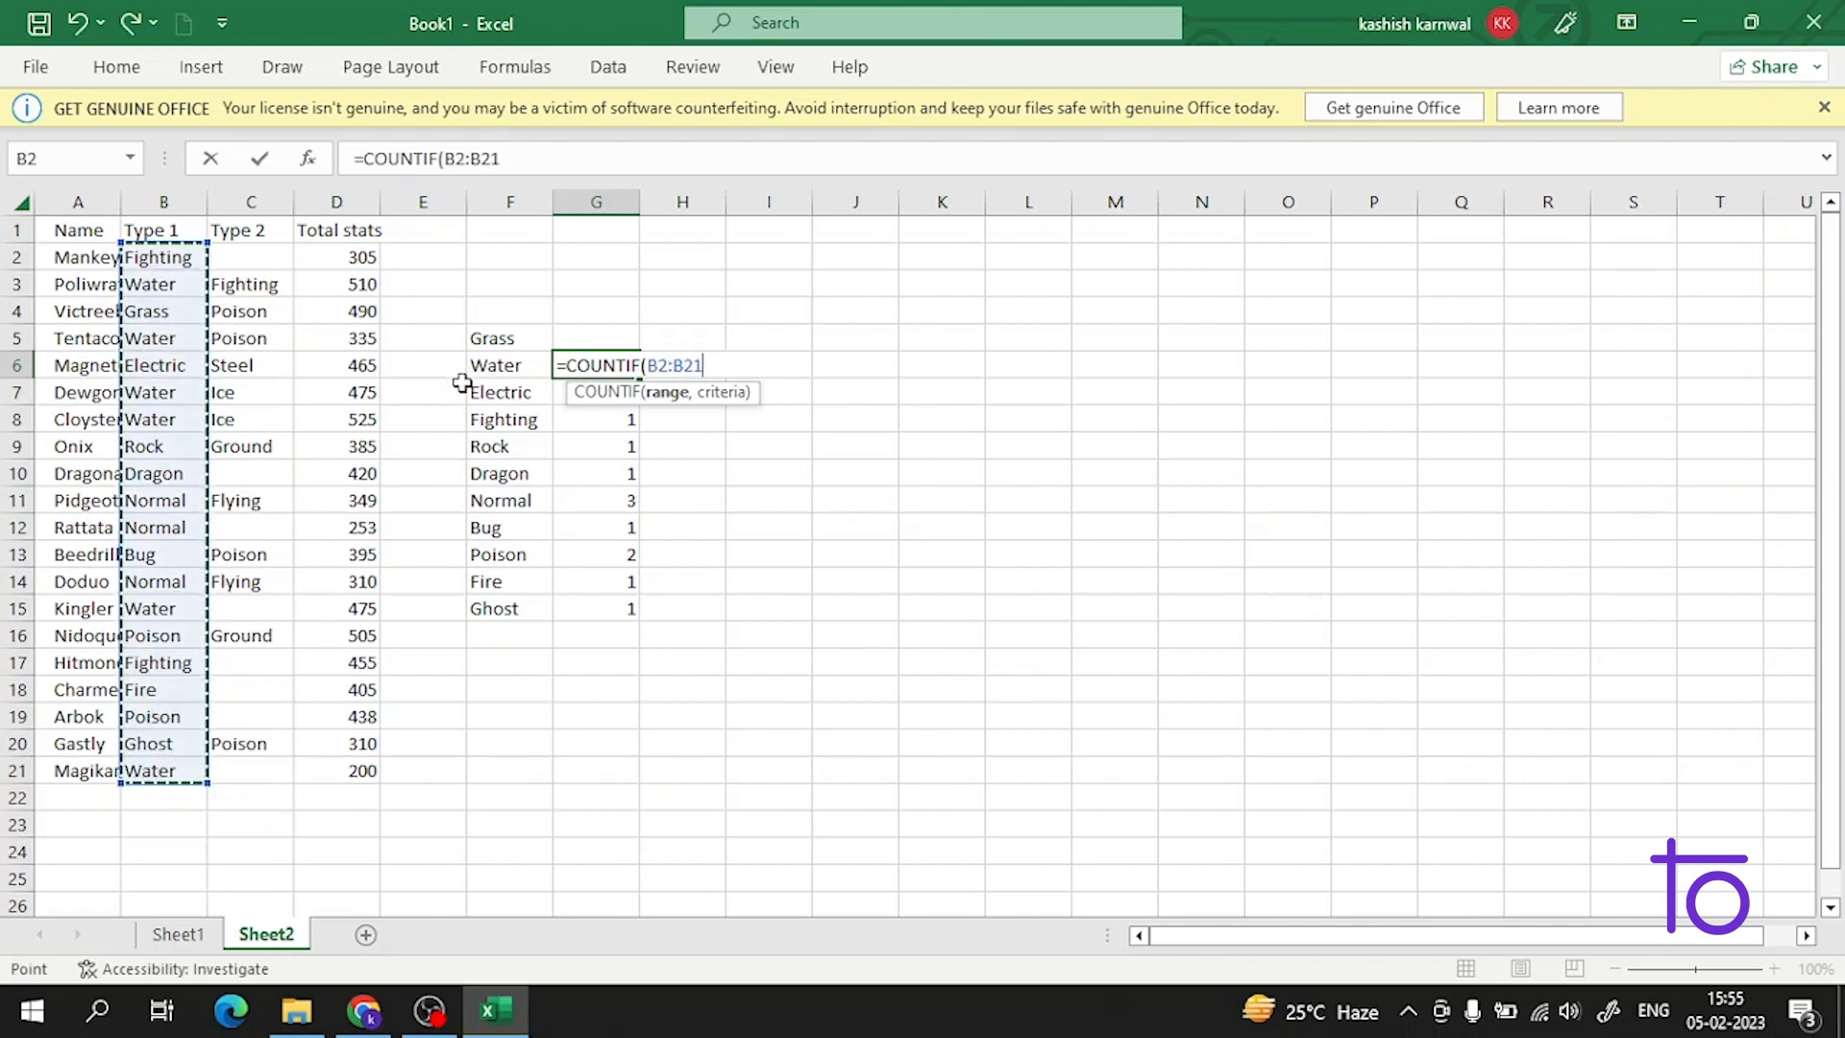
{"action": "type", "text": ","}
{"action": "left_click", "coordinate": [509, 366]}
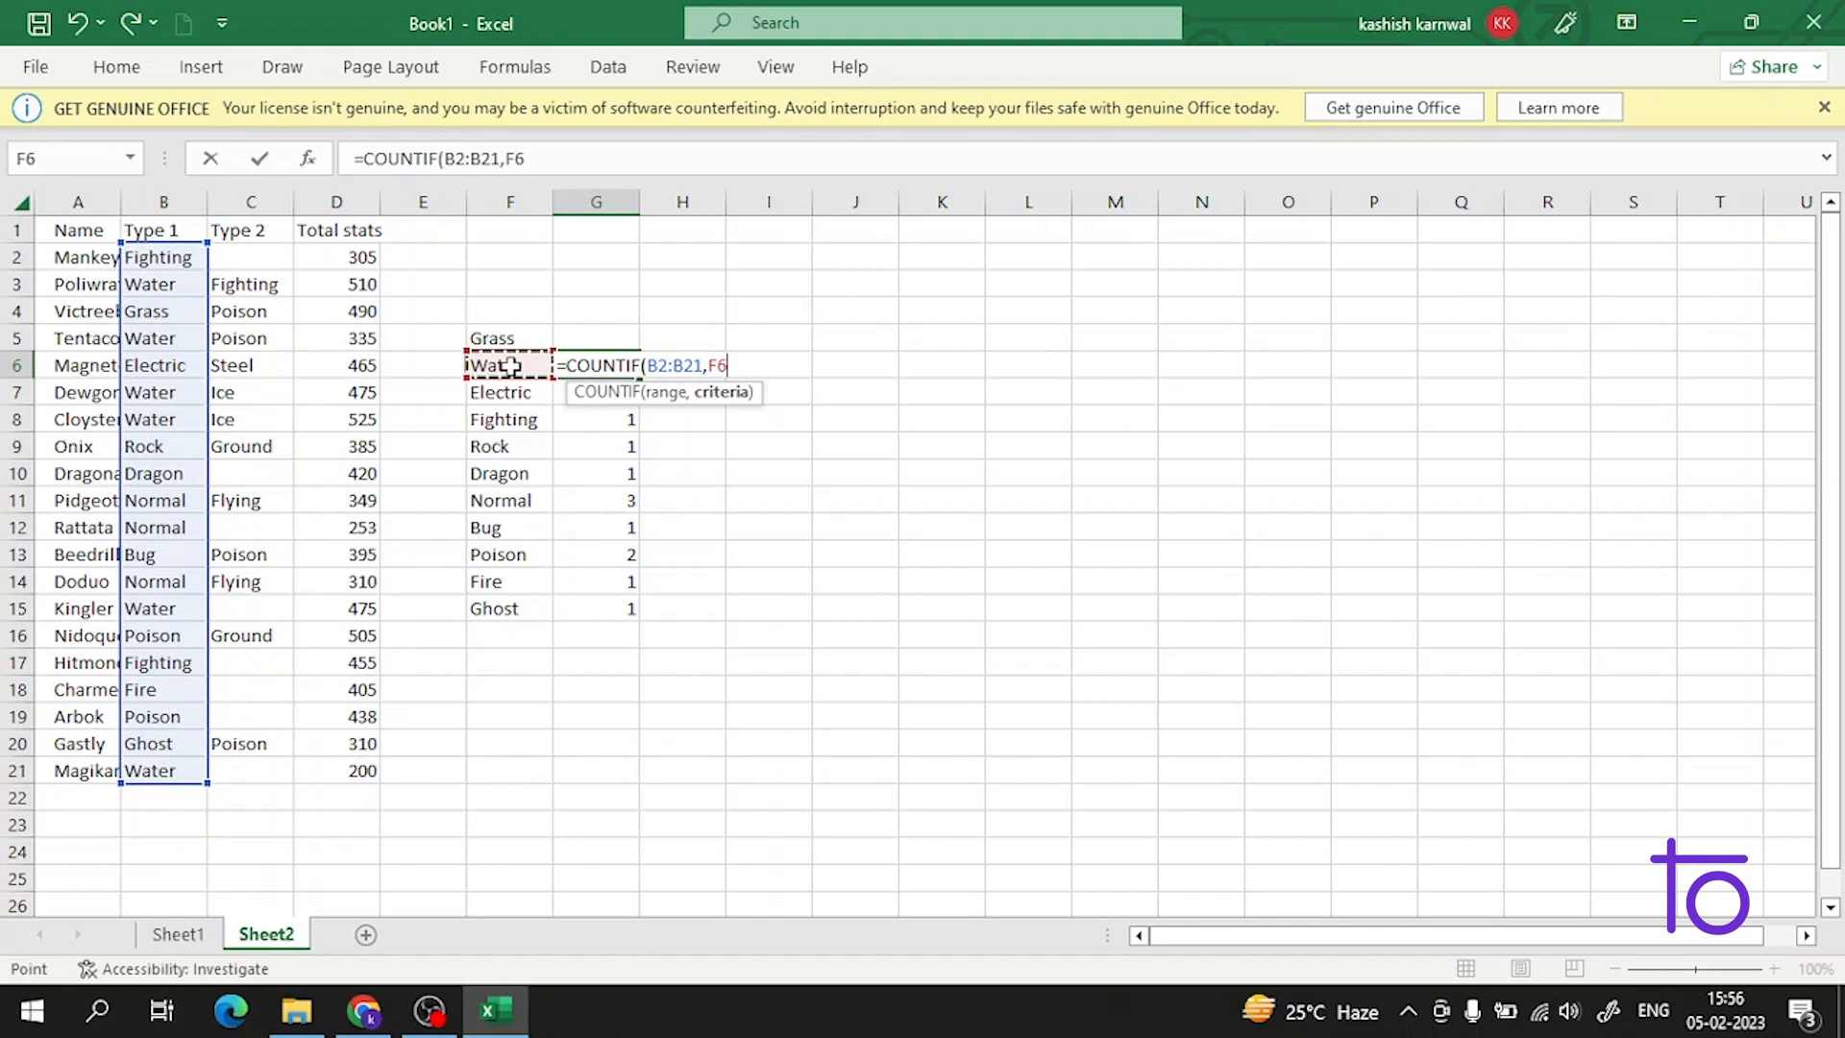
{"action": "key", "text": "Return"}
Step: Rewrite the Electric COUNTIF formula in G7 to use the range B2:B21 with cells F7:F8 as the criteria
{"action": "double_click", "coordinate": [625, 389]}
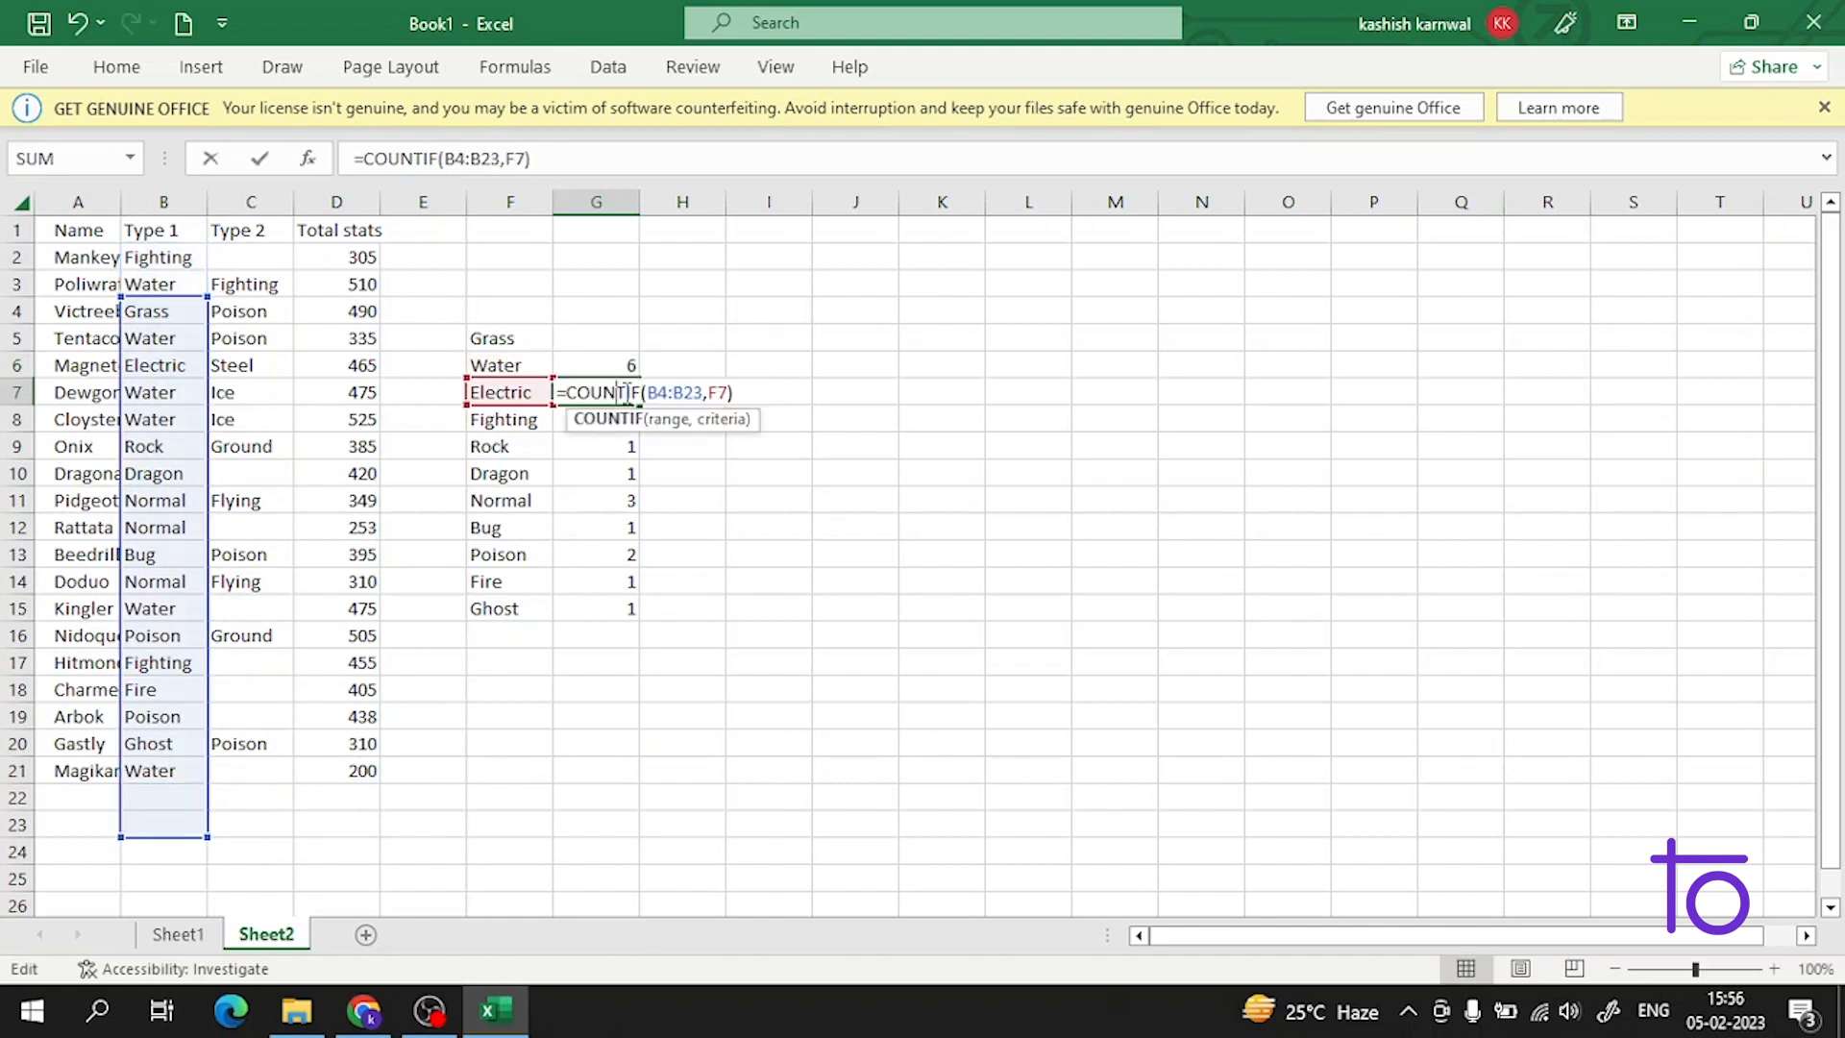
{"action": "left_click_drag", "start_coordinate": [741, 385], "coordinate": [706, 402]}
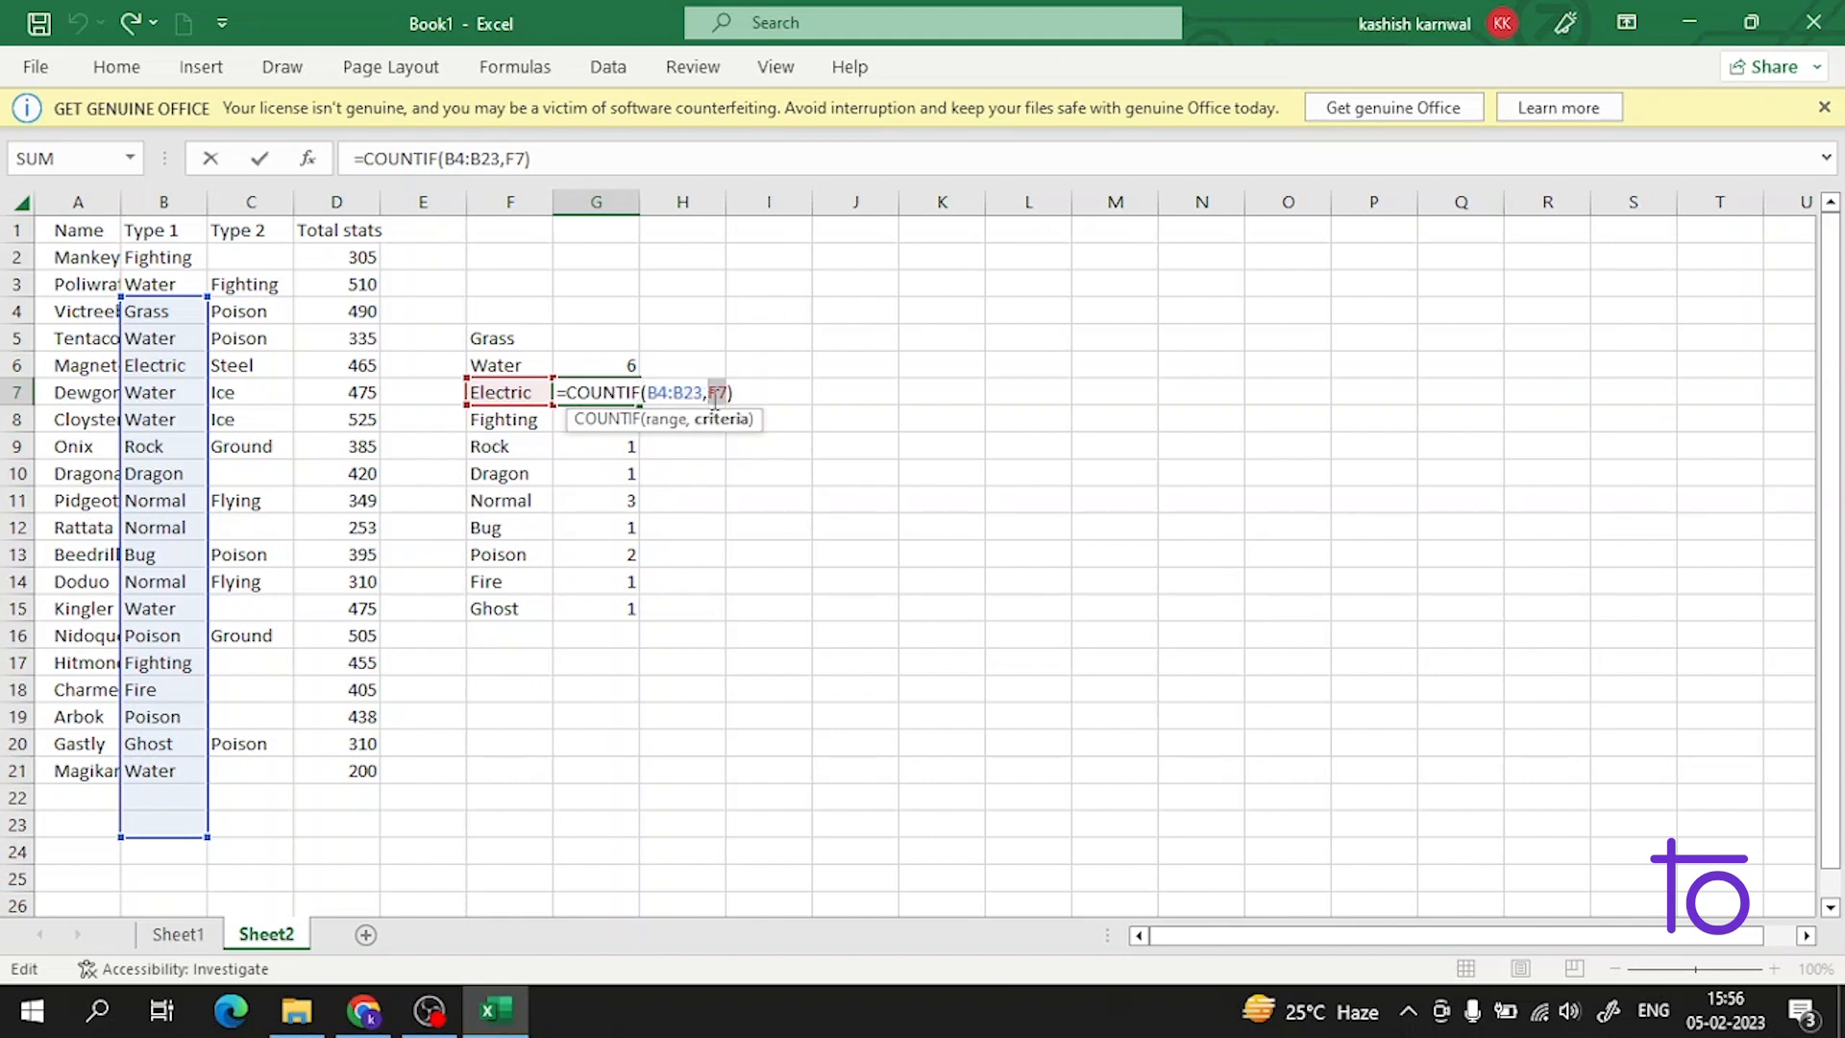
{"action": "key", "text": "BackSpace"}
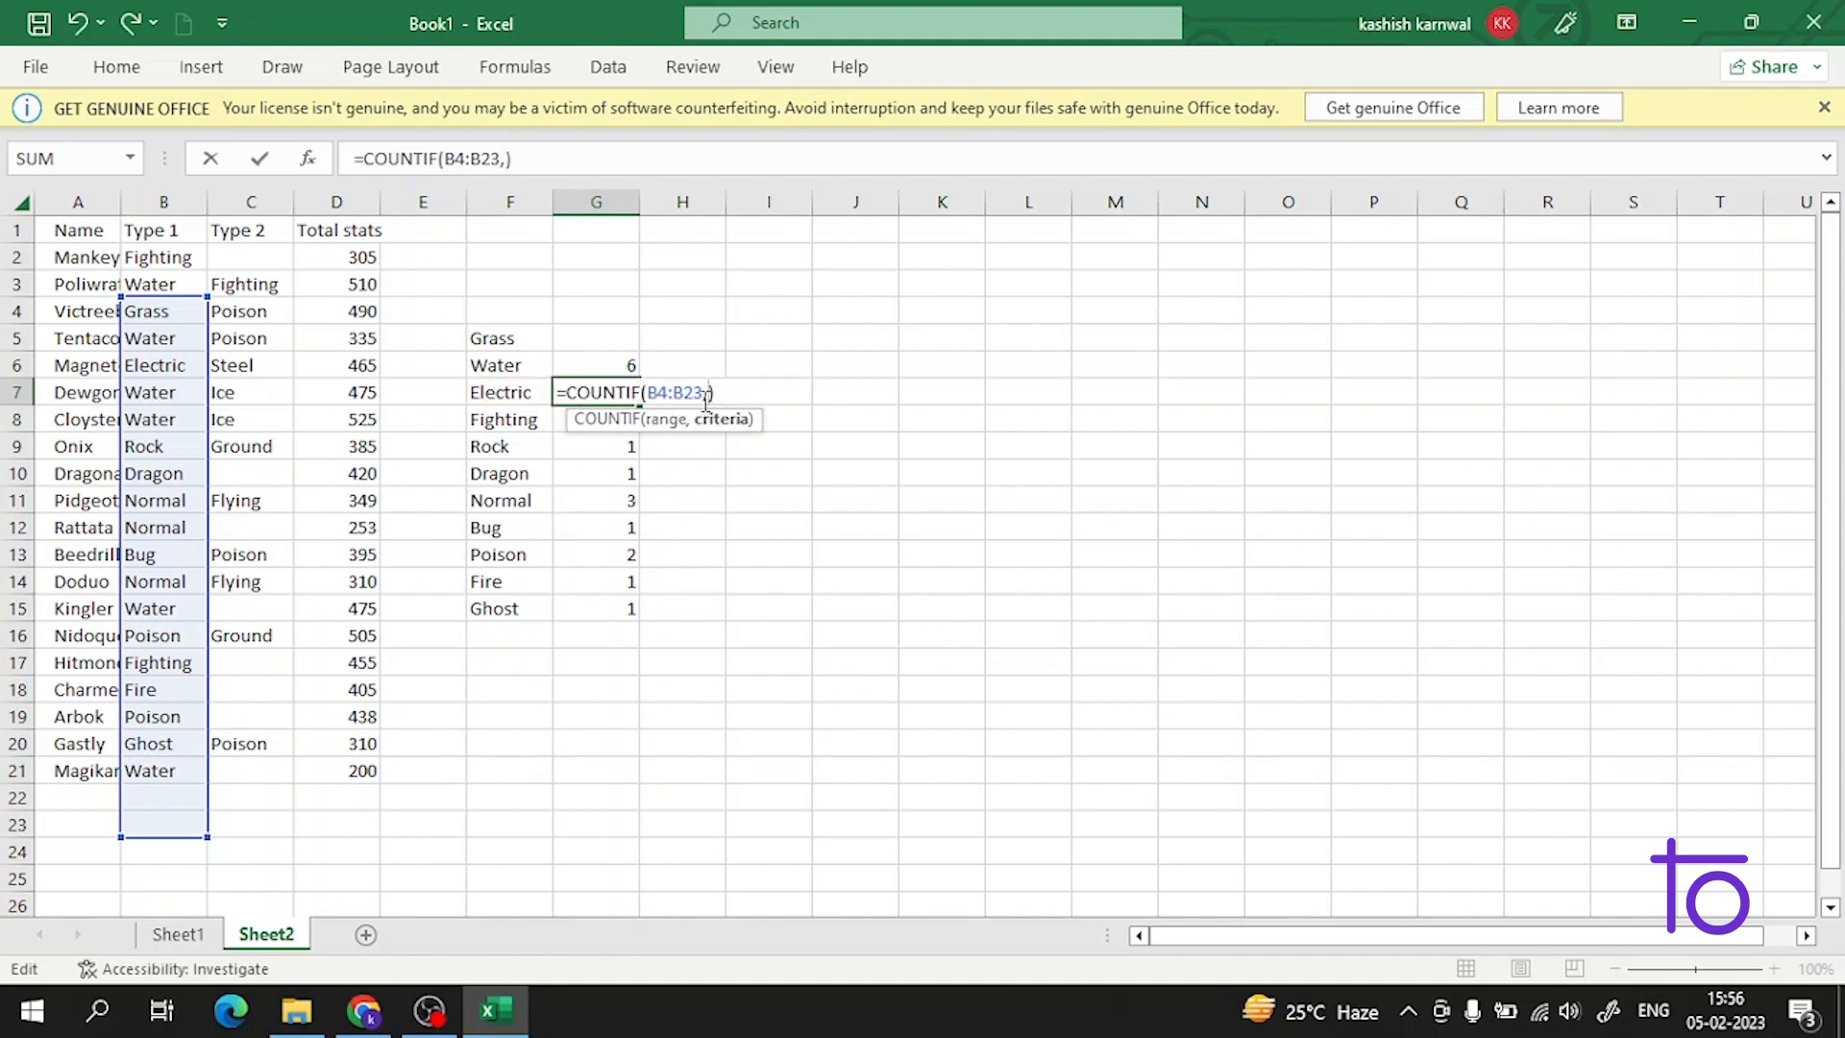
{"action": "left_click_drag", "start_coordinate": [722, 384], "coordinate": [642, 394]}
{"action": "key", "text": "BackSpace"}
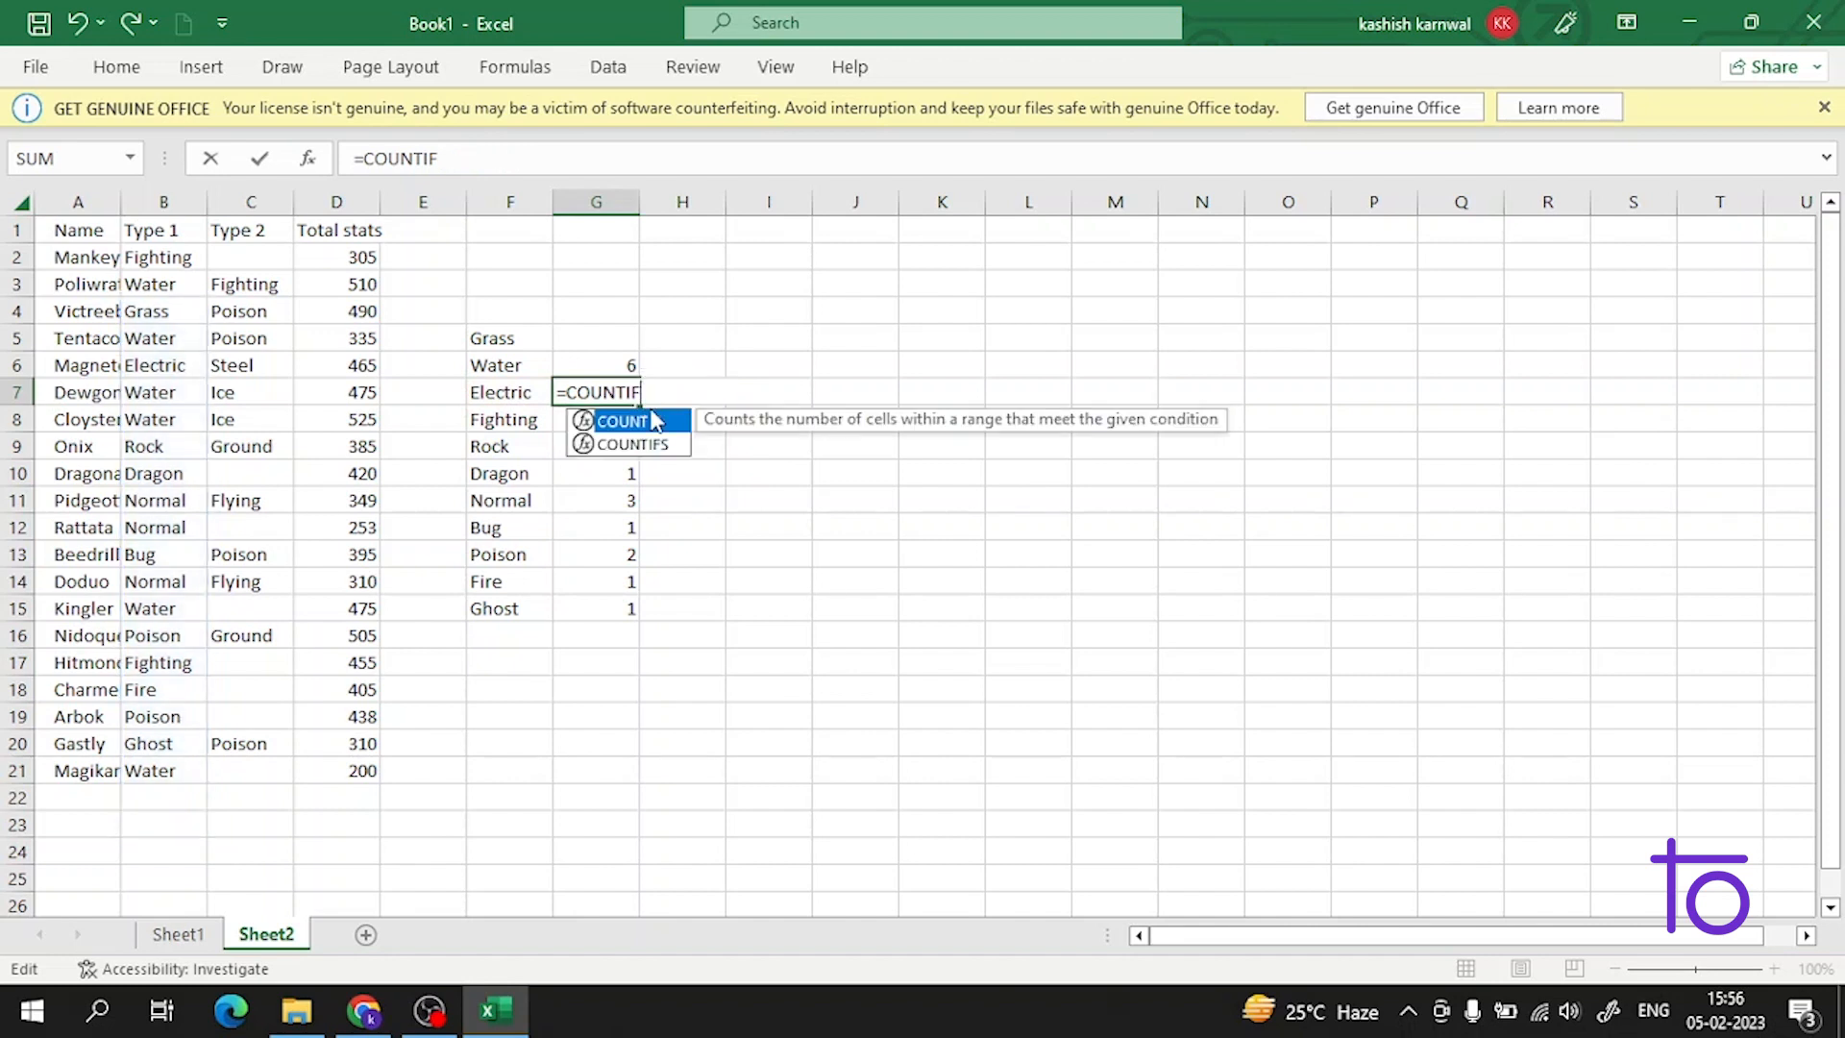
{"action": "double_click", "coordinate": [582, 421]}
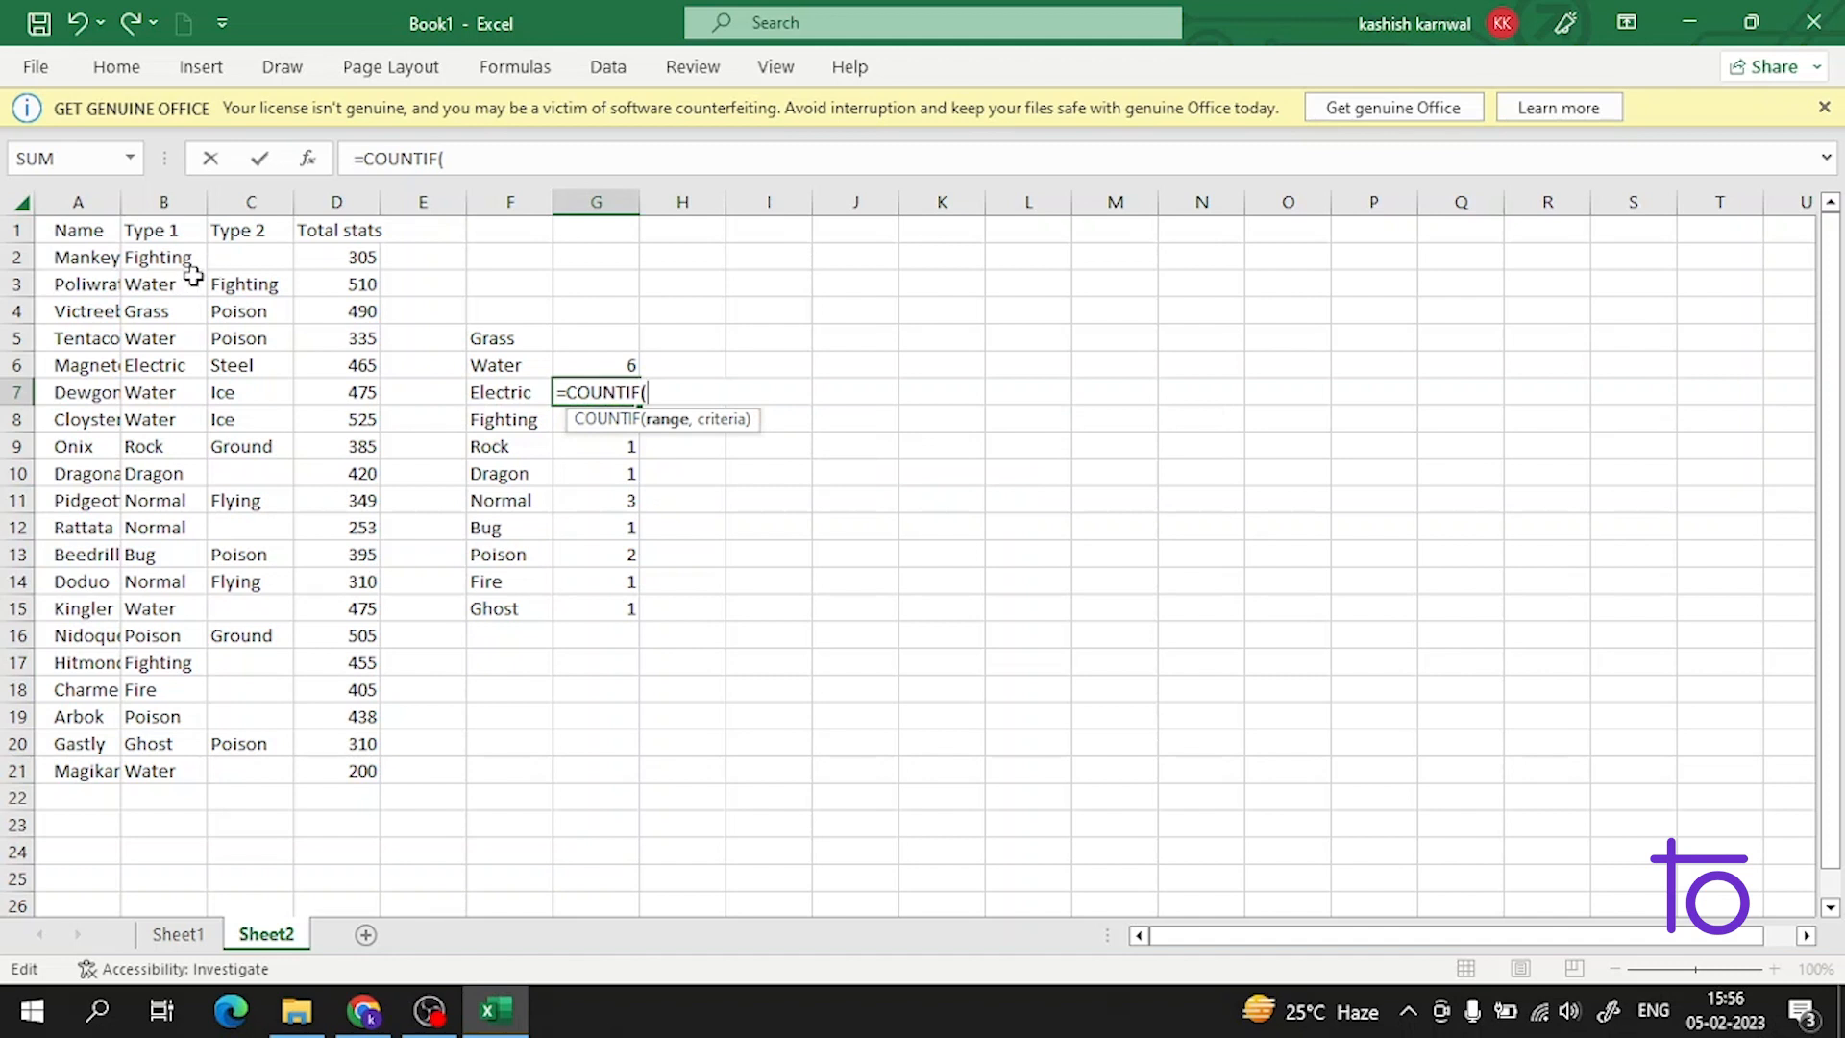
{"action": "left_click_drag", "start_coordinate": [162, 257], "coordinate": [150, 772]}
{"action": "type", "text": ","}
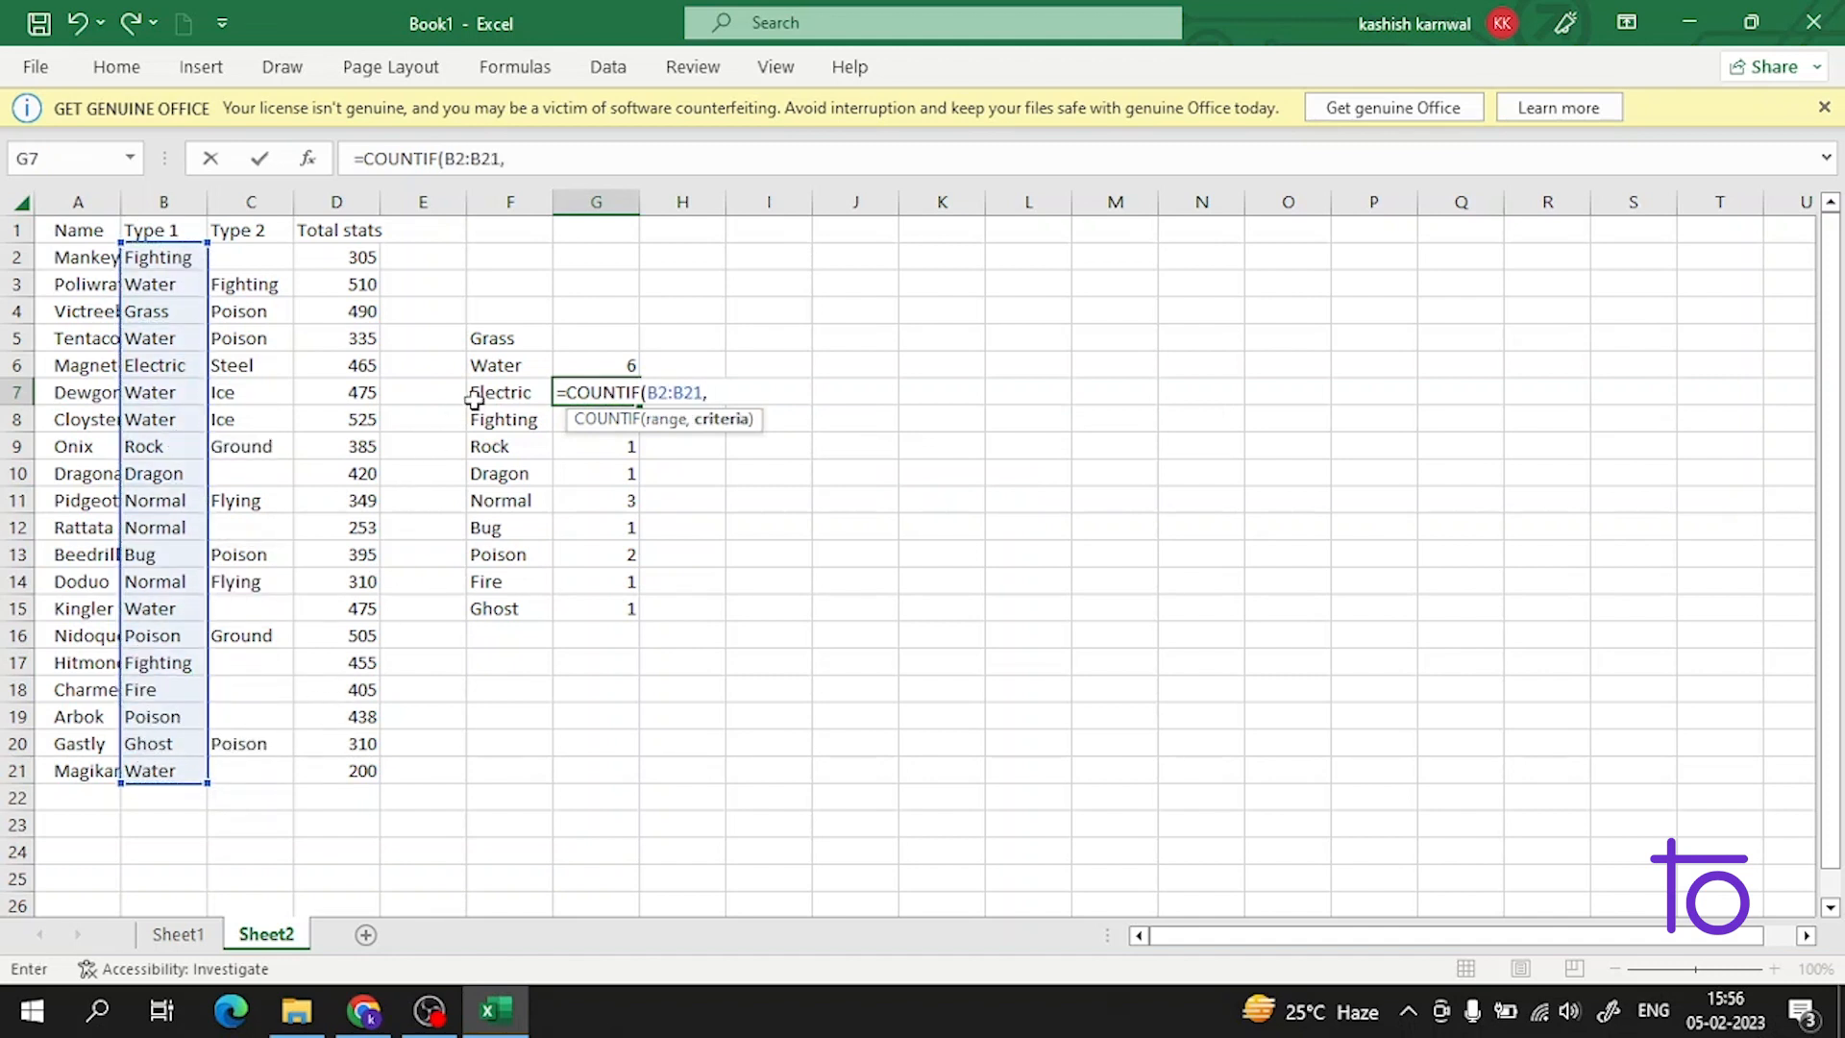
{"action": "left_click_drag", "start_coordinate": [474, 400], "coordinate": [476, 423]}
{"action": "key", "text": "Return"}
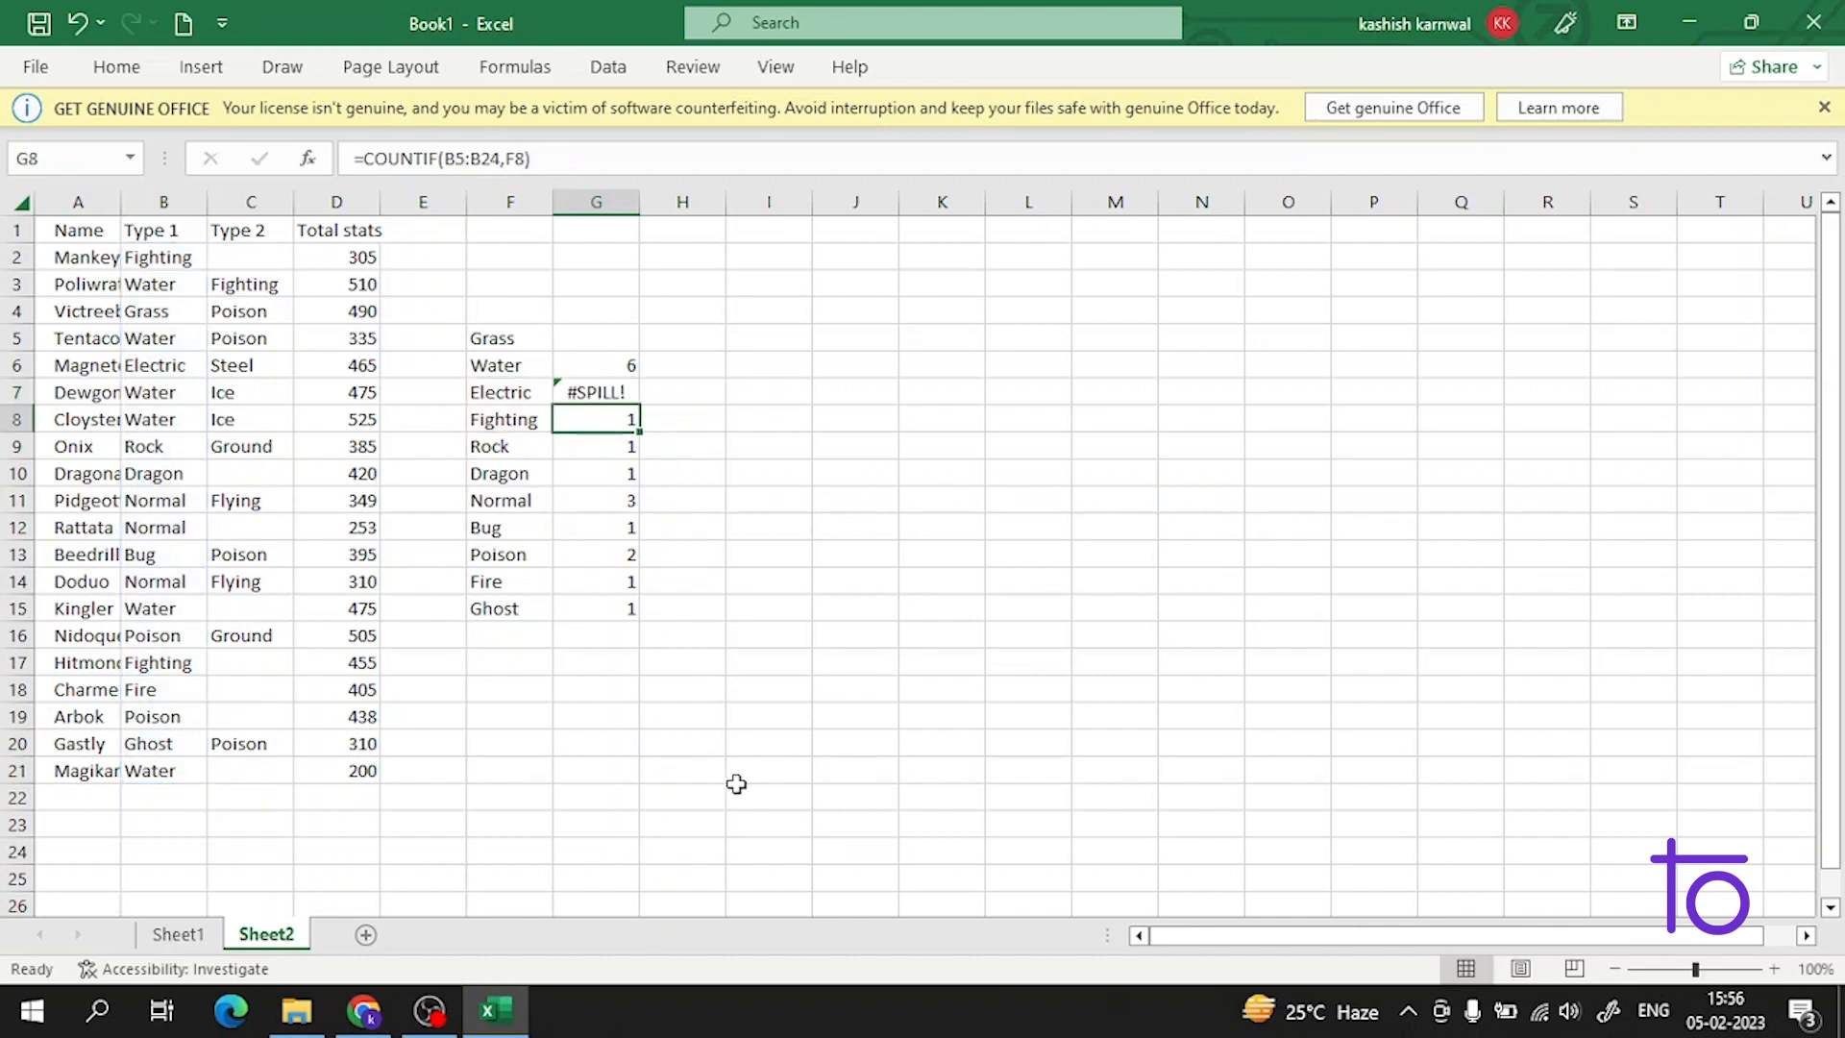
Step: Enter a COUNTBLANK formula in cell C23 over the Type 2 range C2:C21 and check the blank cells in that column
{"action": "left_click", "coordinate": [1040, 344]}
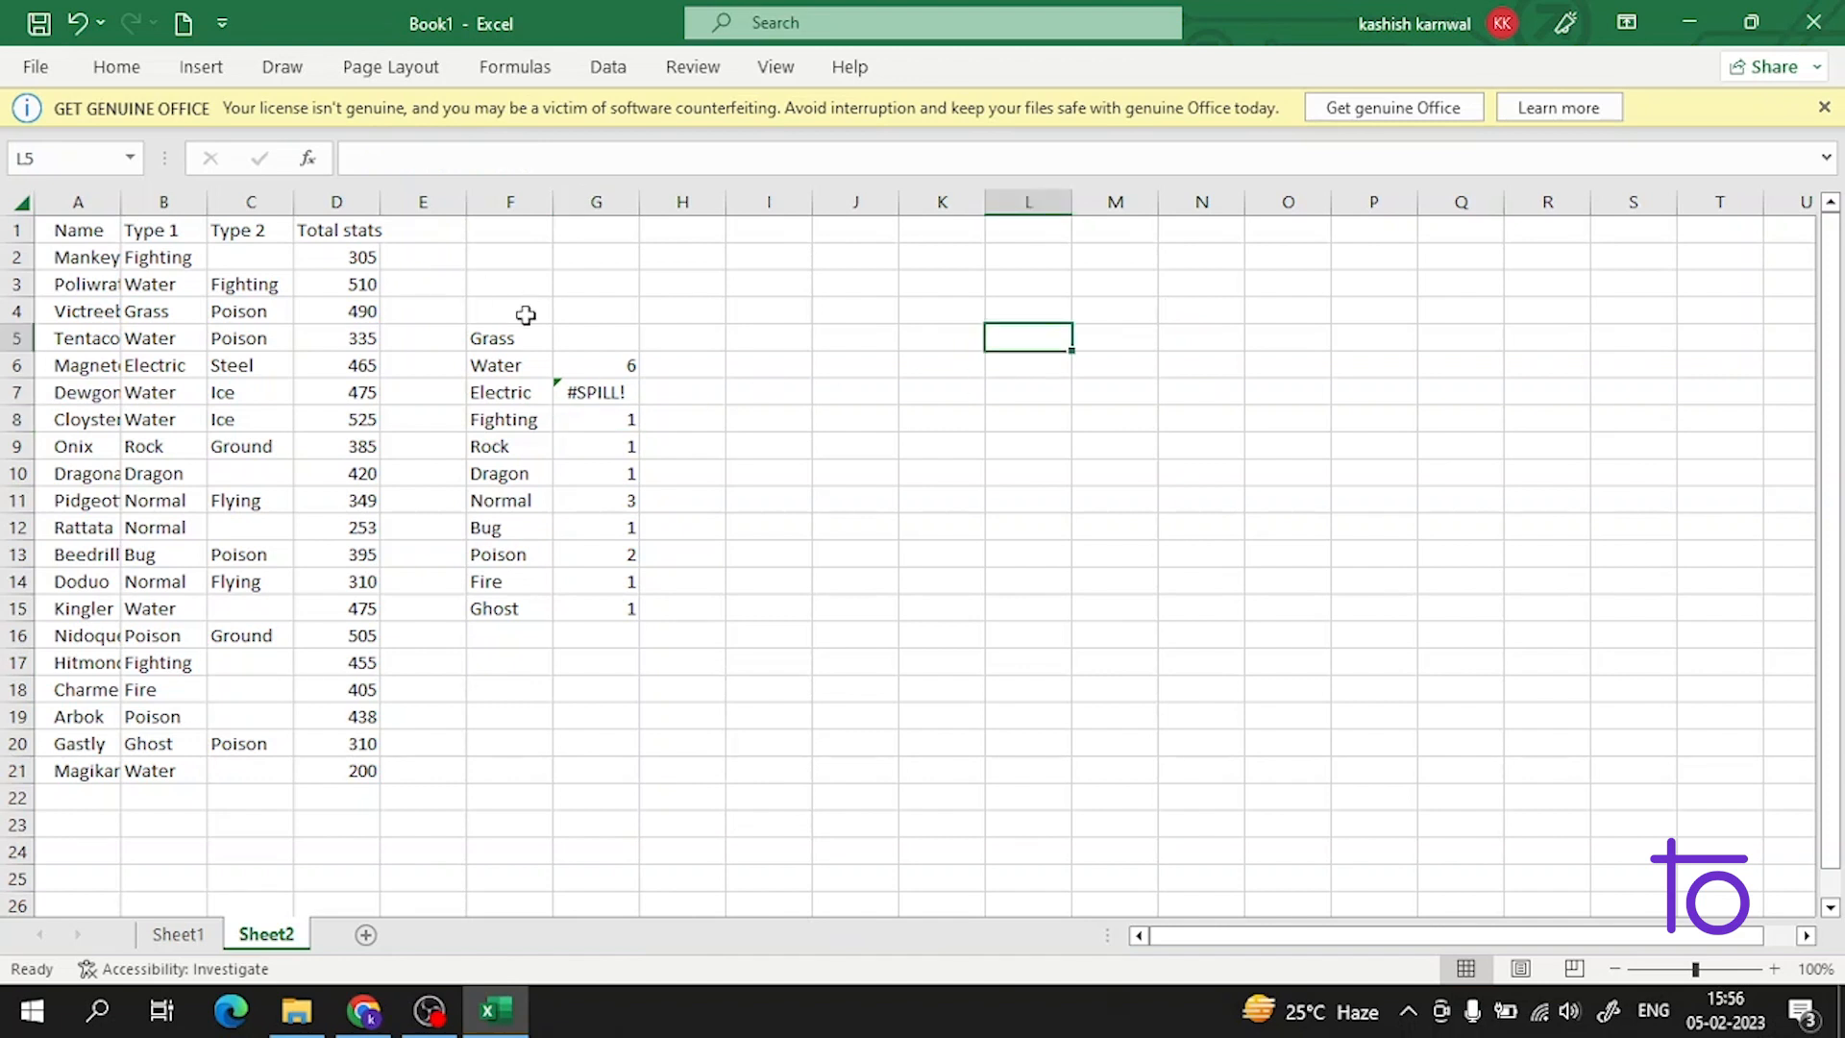
{"action": "double_click", "coordinate": [223, 826]}
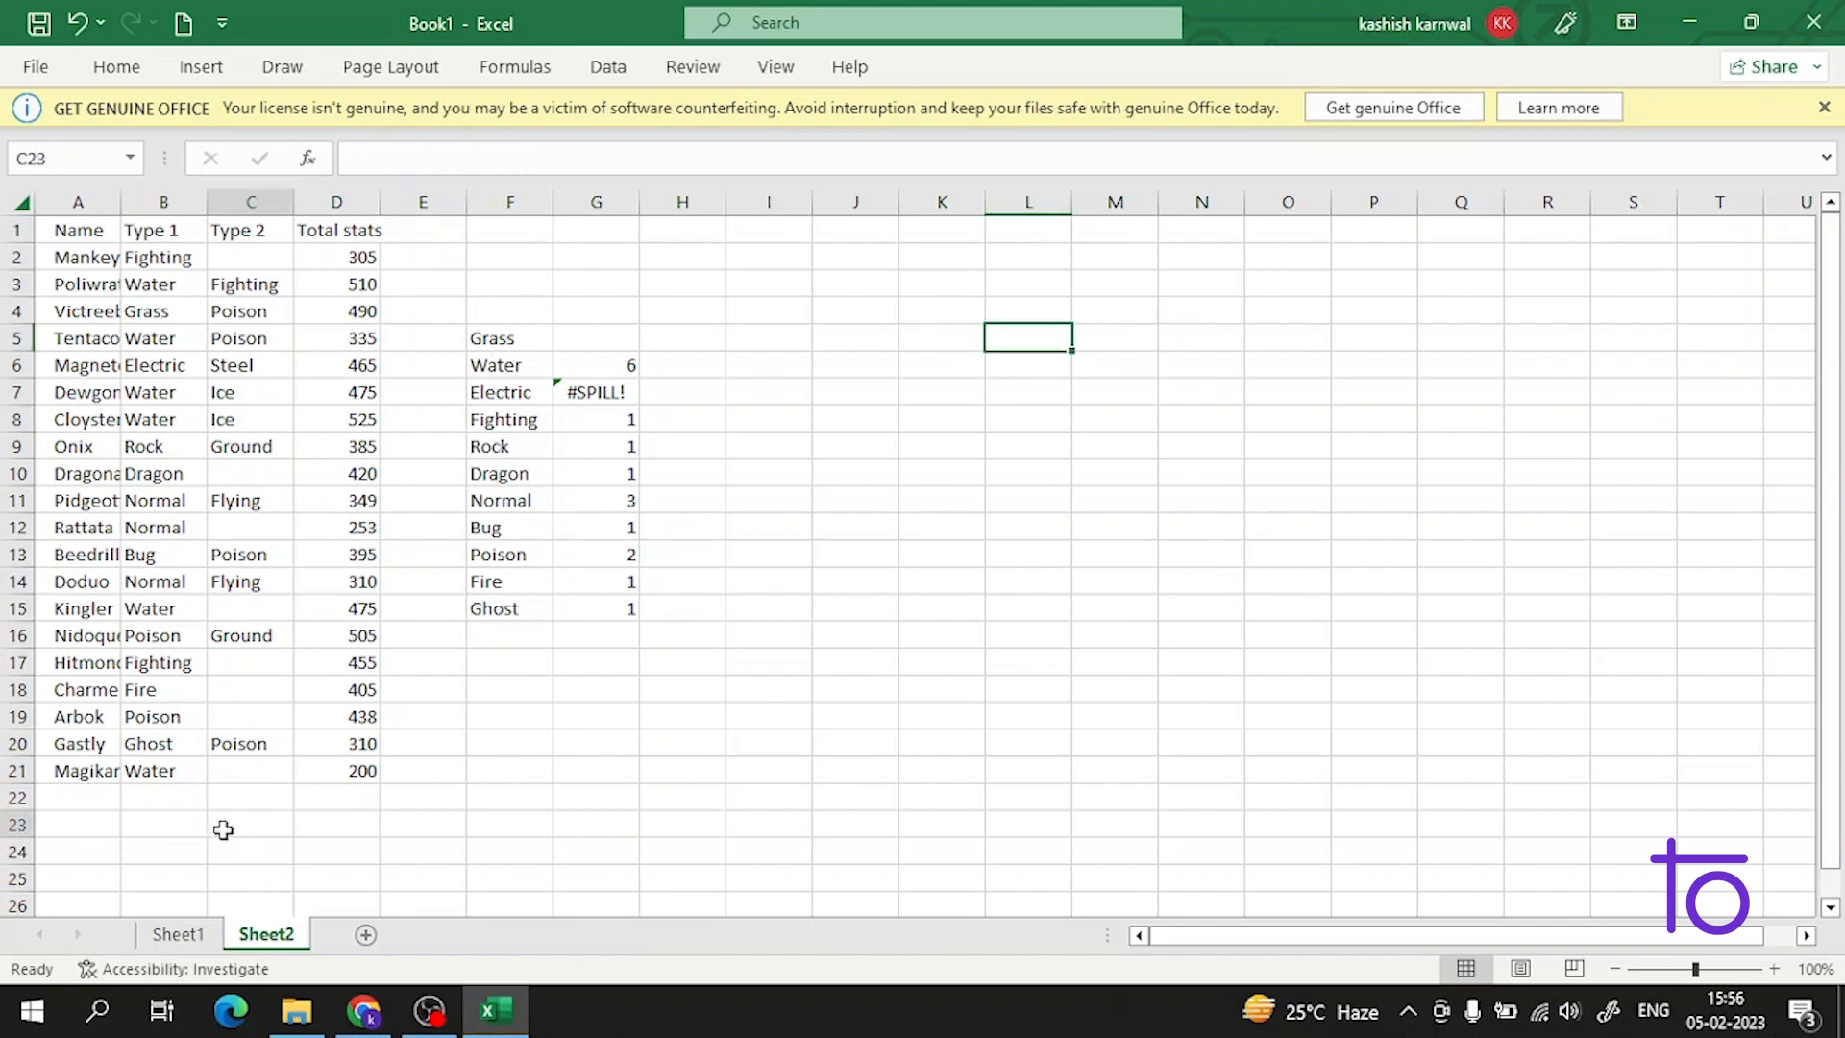
{"action": "left_click", "coordinate": [238, 824]}
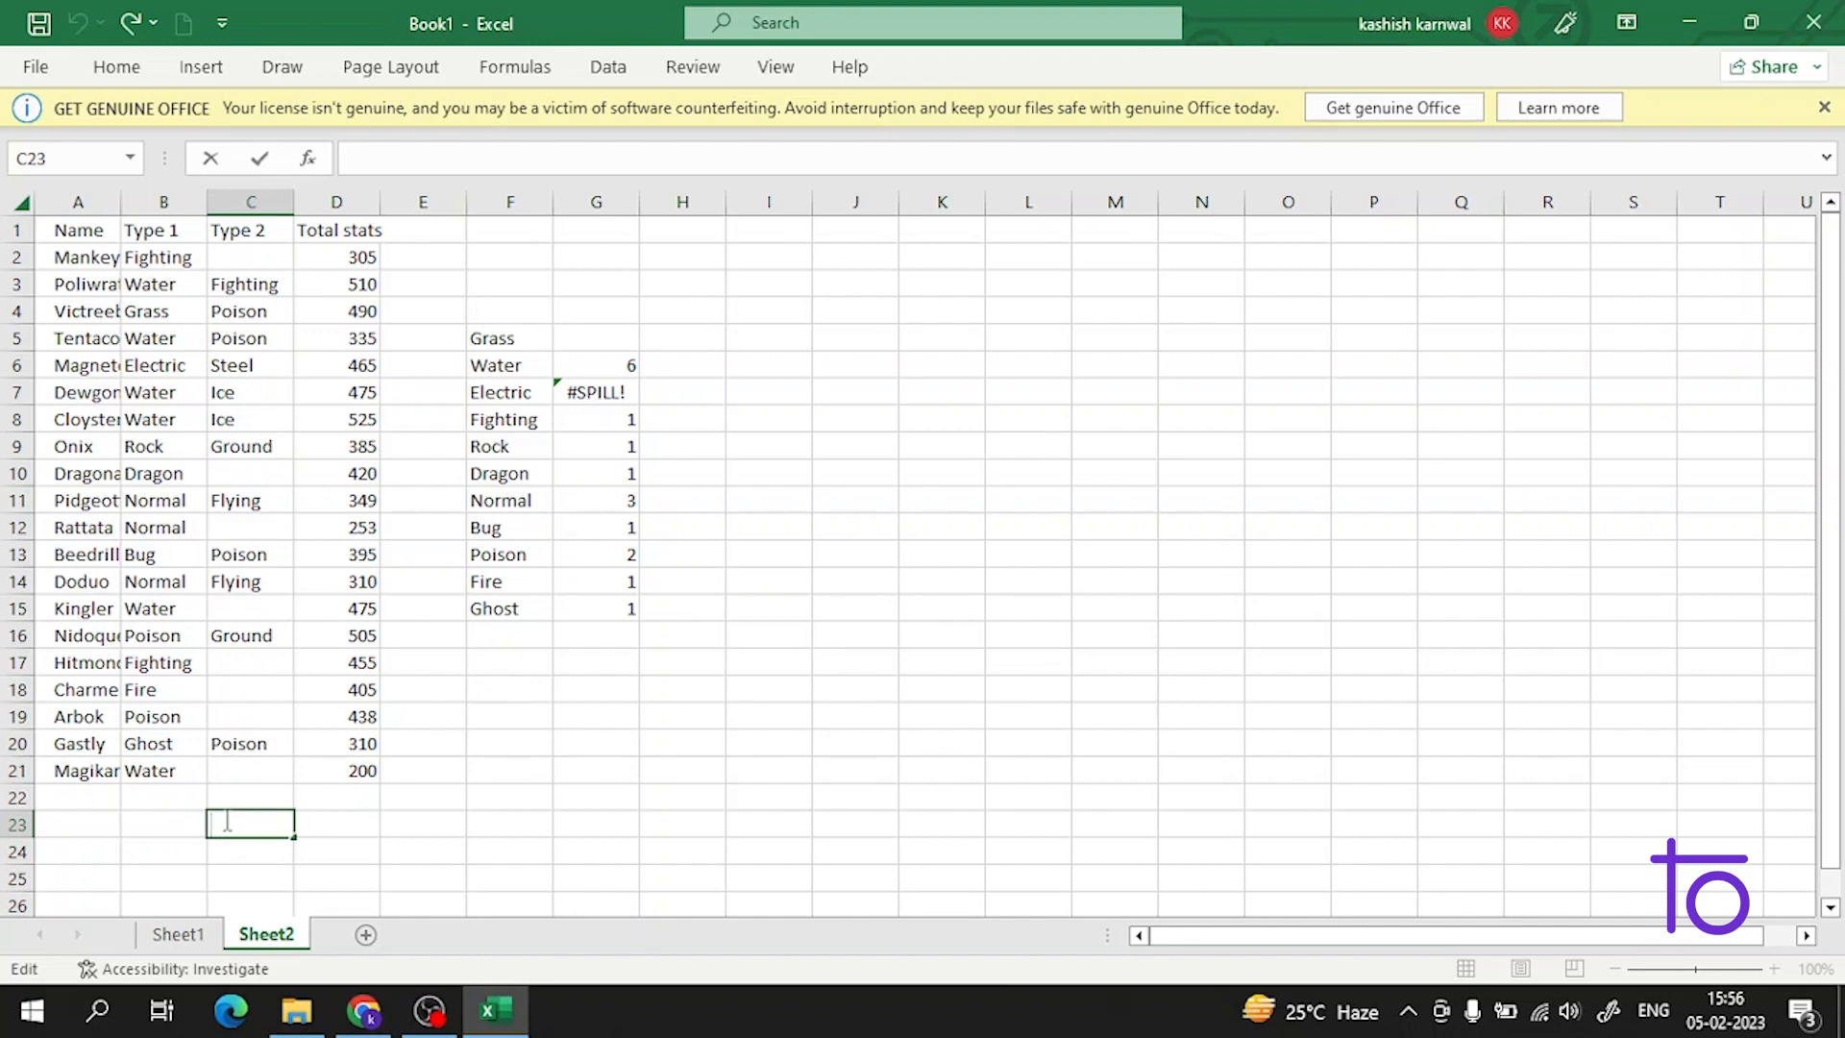
{"action": "type", "text": "="}
{"action": "type", "text": "cou"}
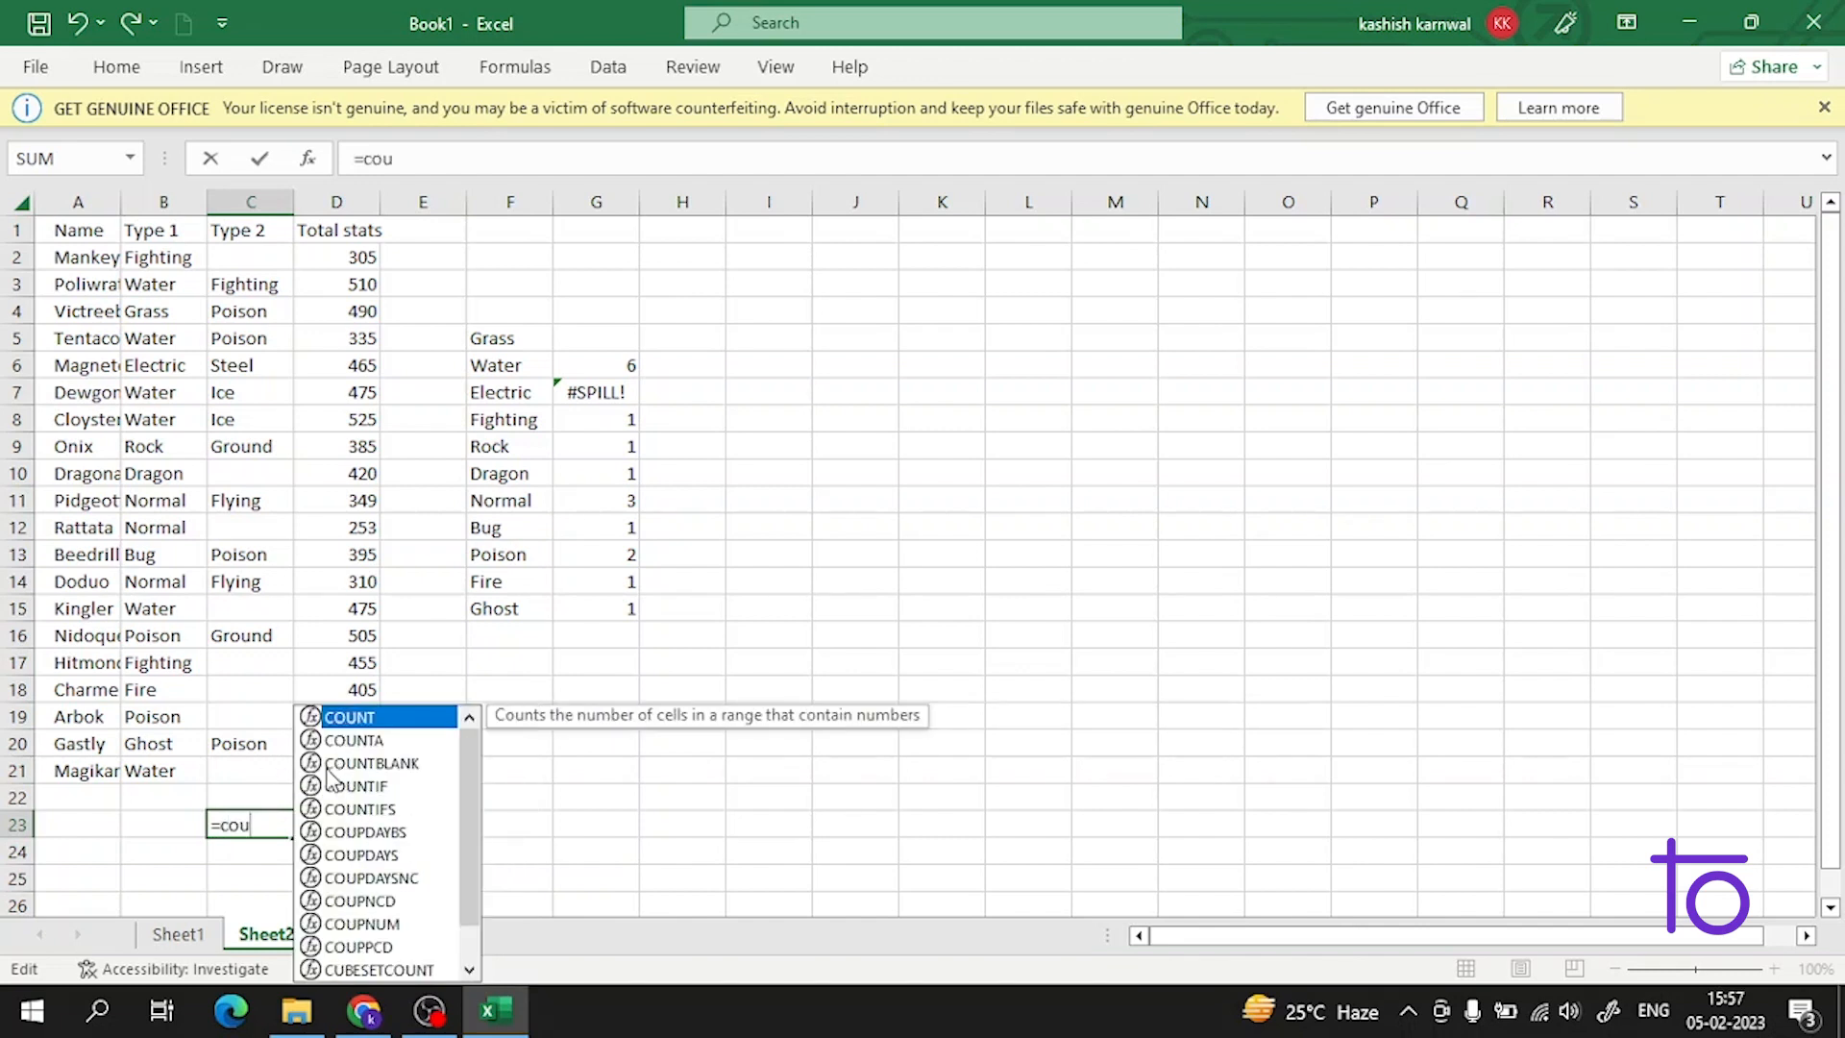
{"action": "left_click", "coordinate": [320, 766]}
{"action": "double_click", "coordinate": [320, 775]}
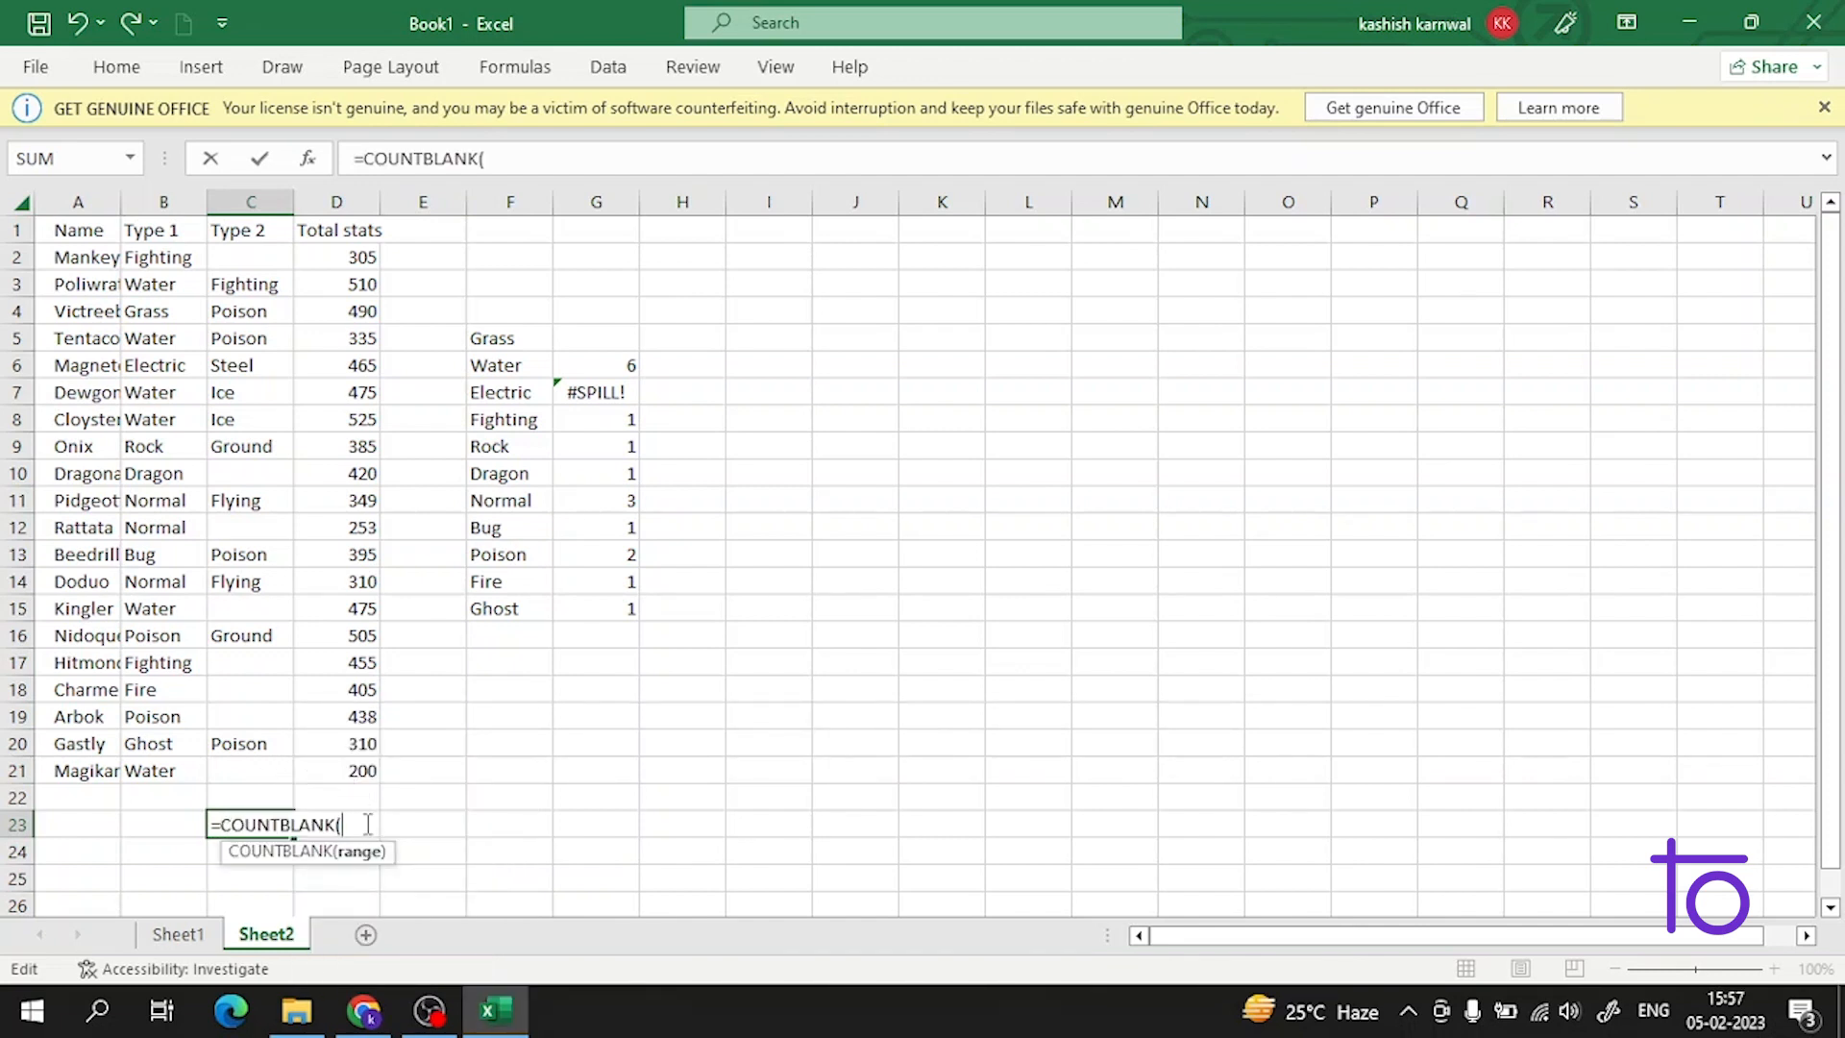
{"action": "left_click_drag", "start_coordinate": [223, 258], "coordinate": [269, 815]}
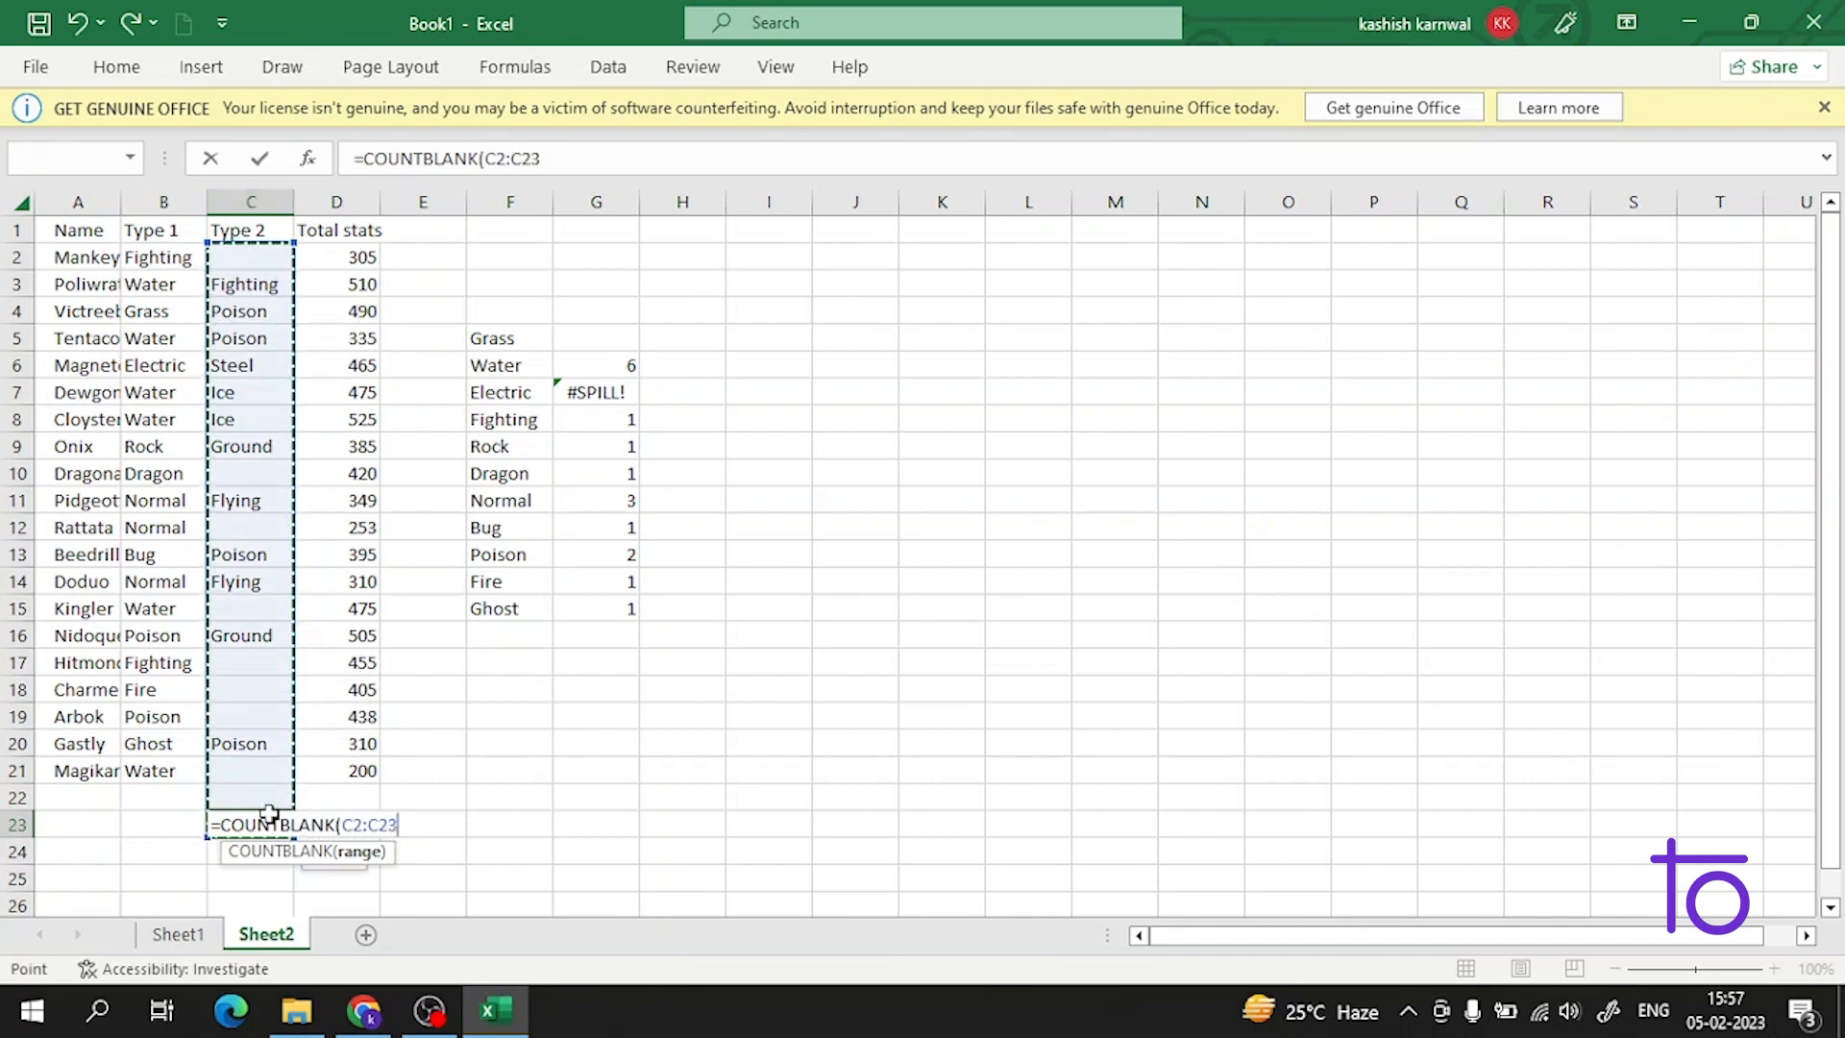
{"action": "key", "text": "Return"}
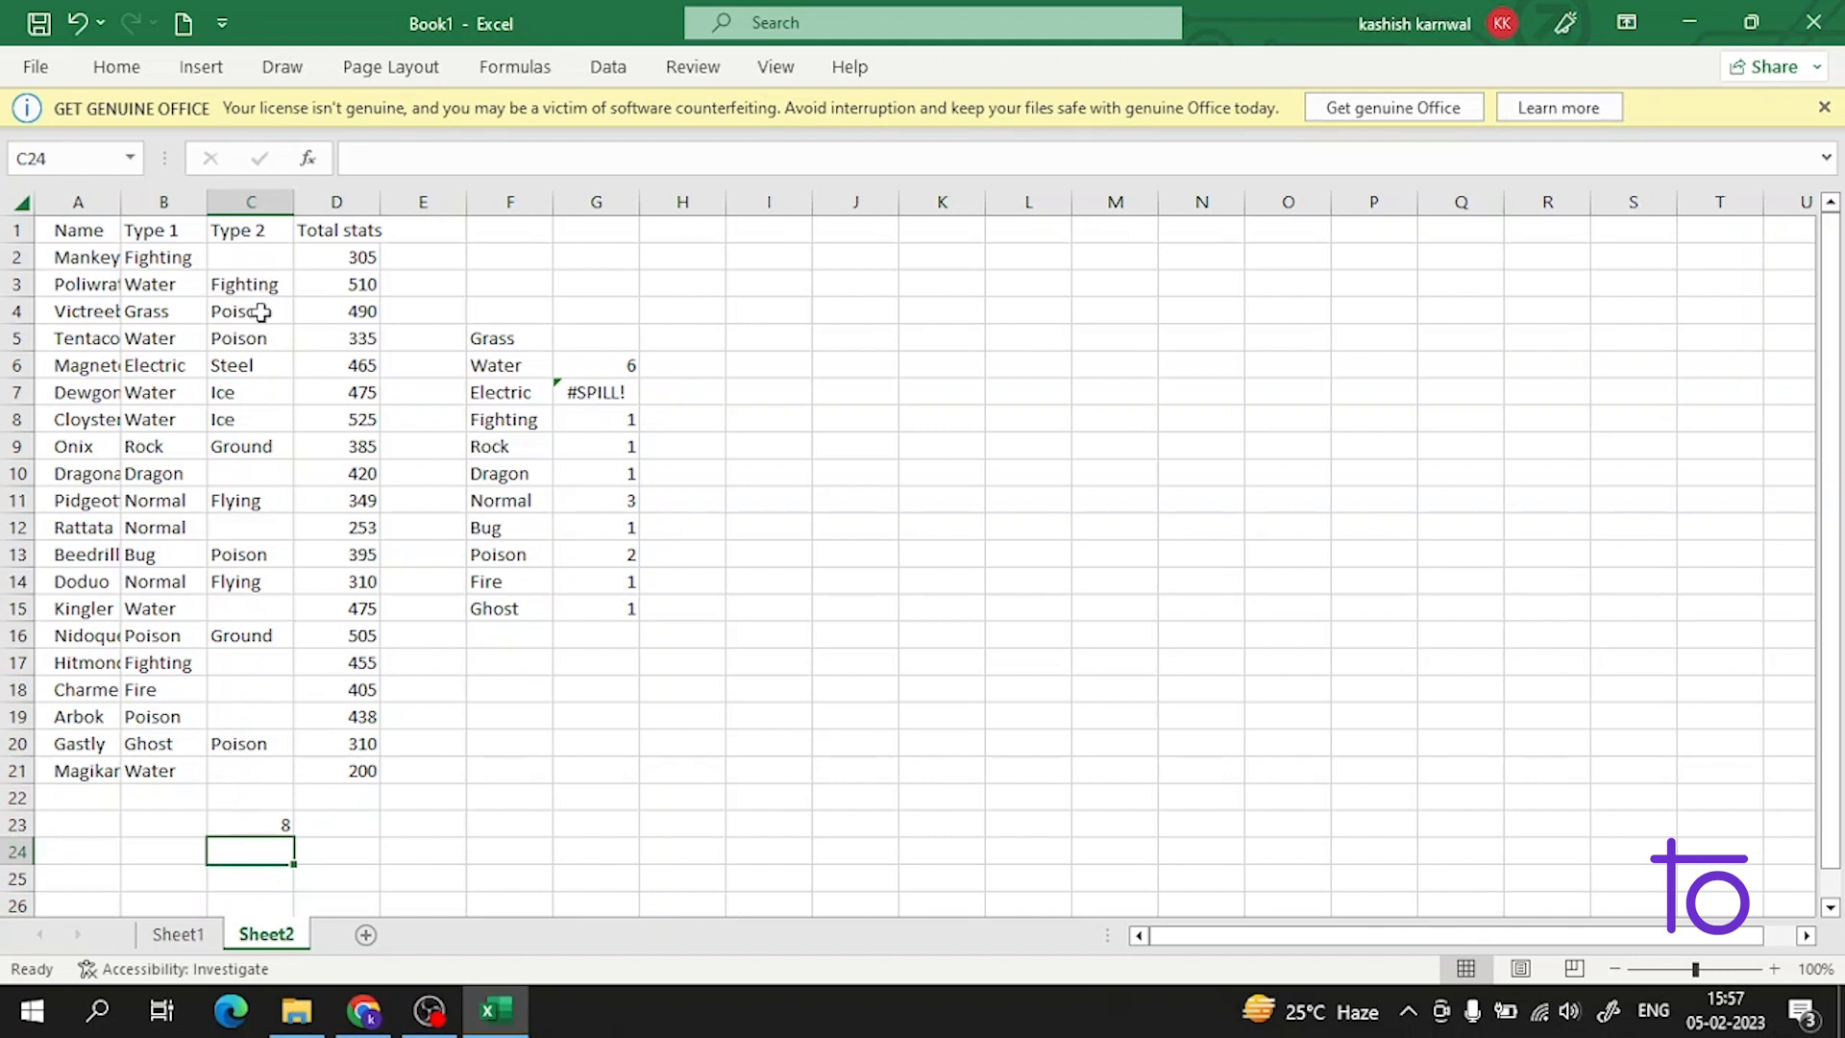
{"action": "left_click", "coordinate": [254, 258]}
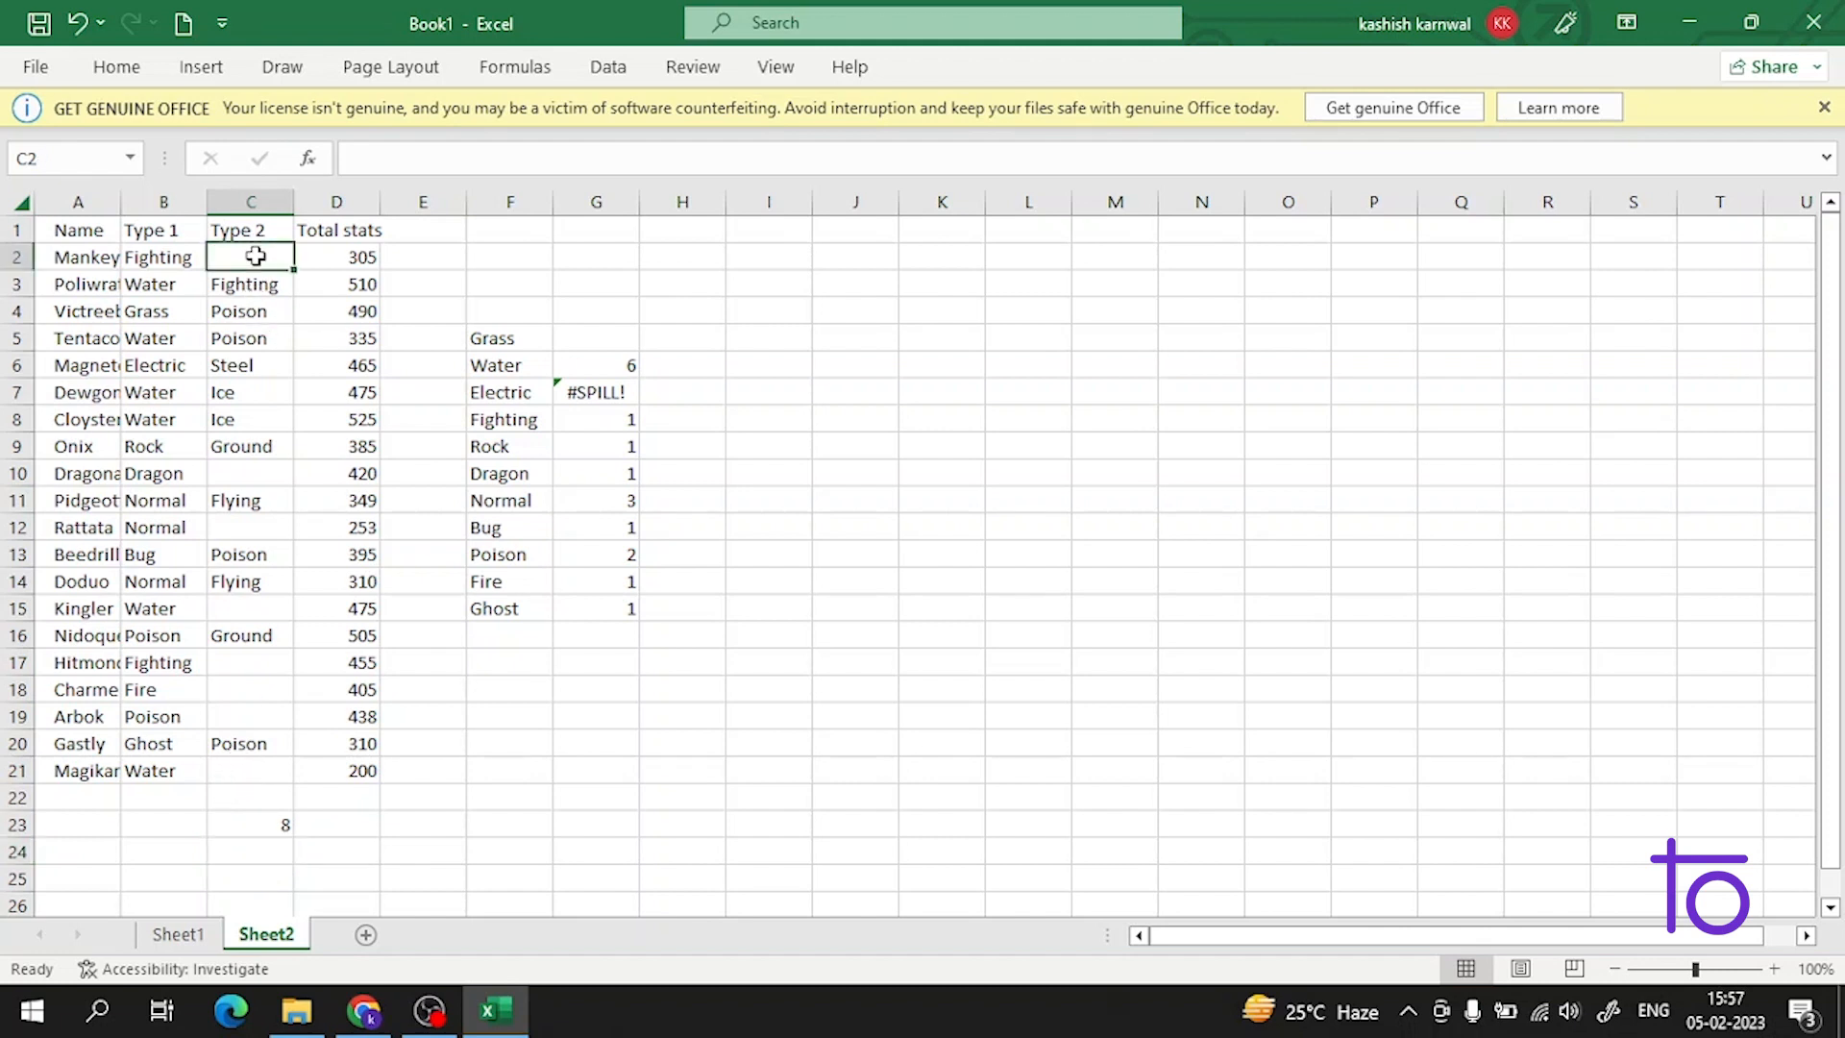
{"action": "double_click", "coordinate": [251, 471]}
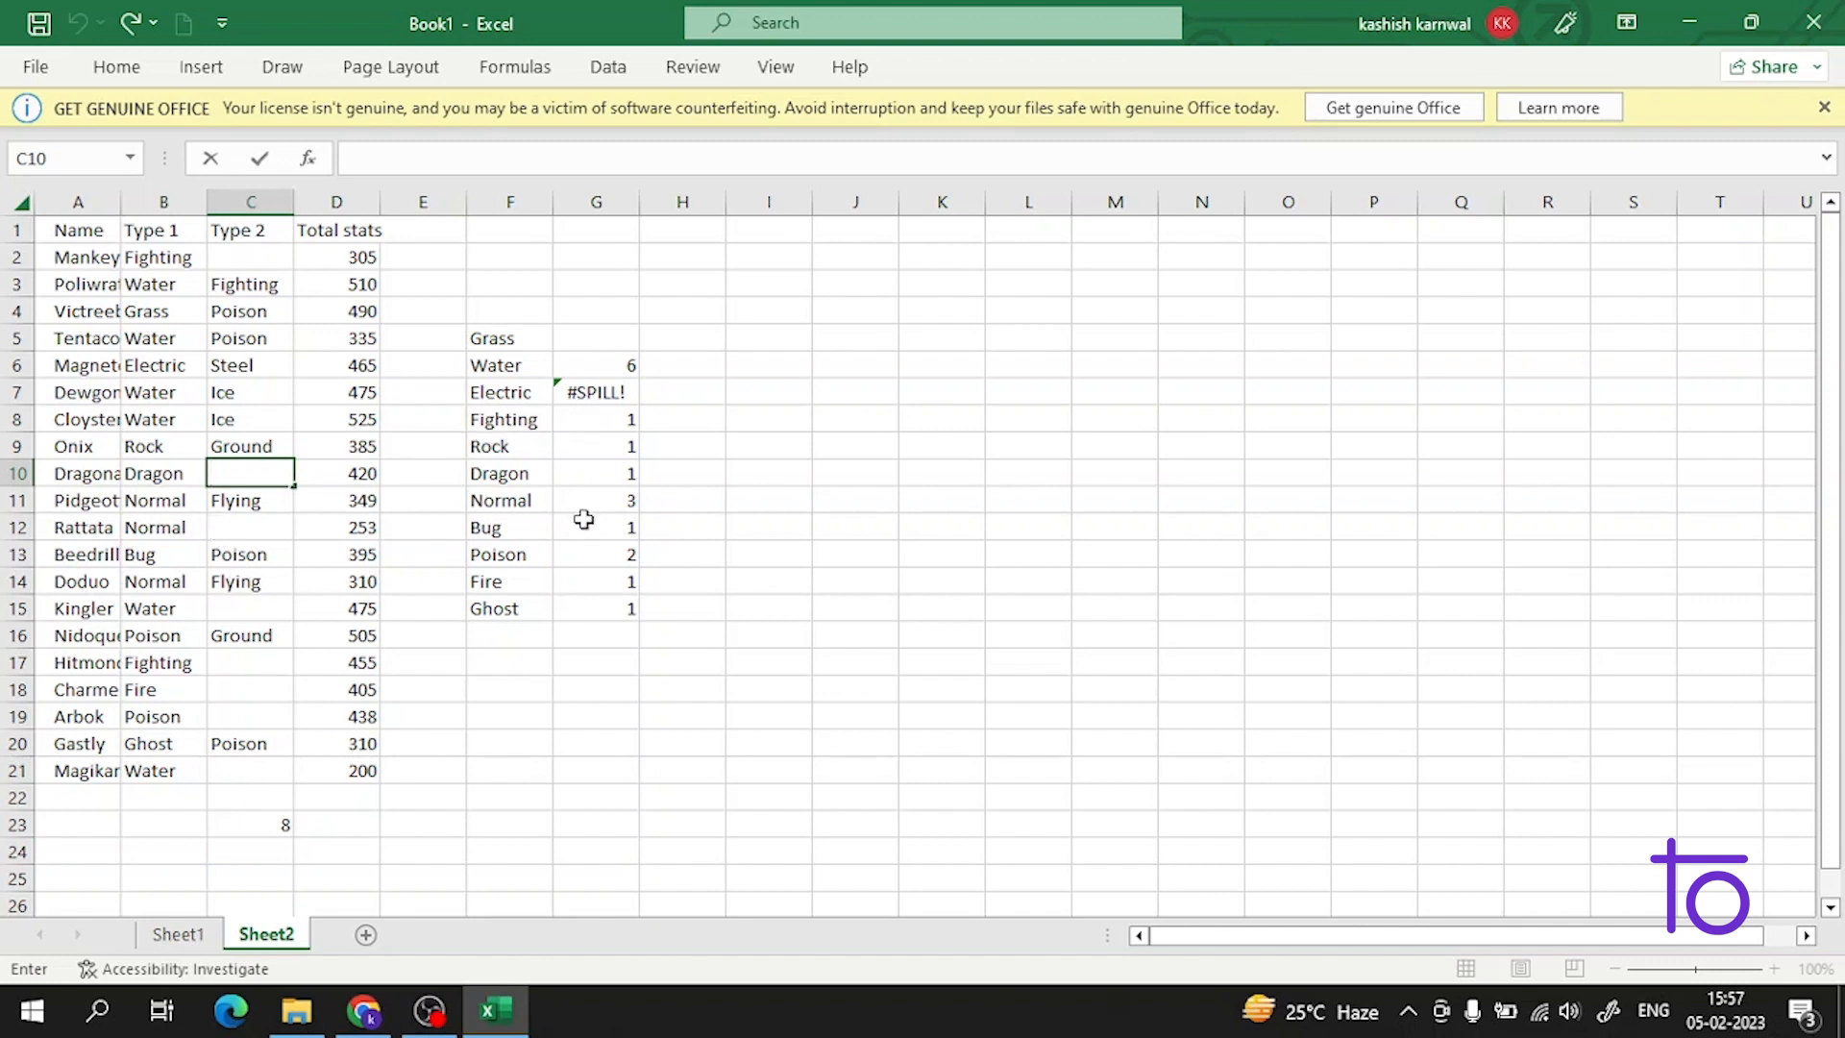
Step: Enter a COUNTBLANK formula in cell D23 over the Total stats range D2:D21 and check the finished formula
{"action": "left_click", "coordinate": [339, 760]}
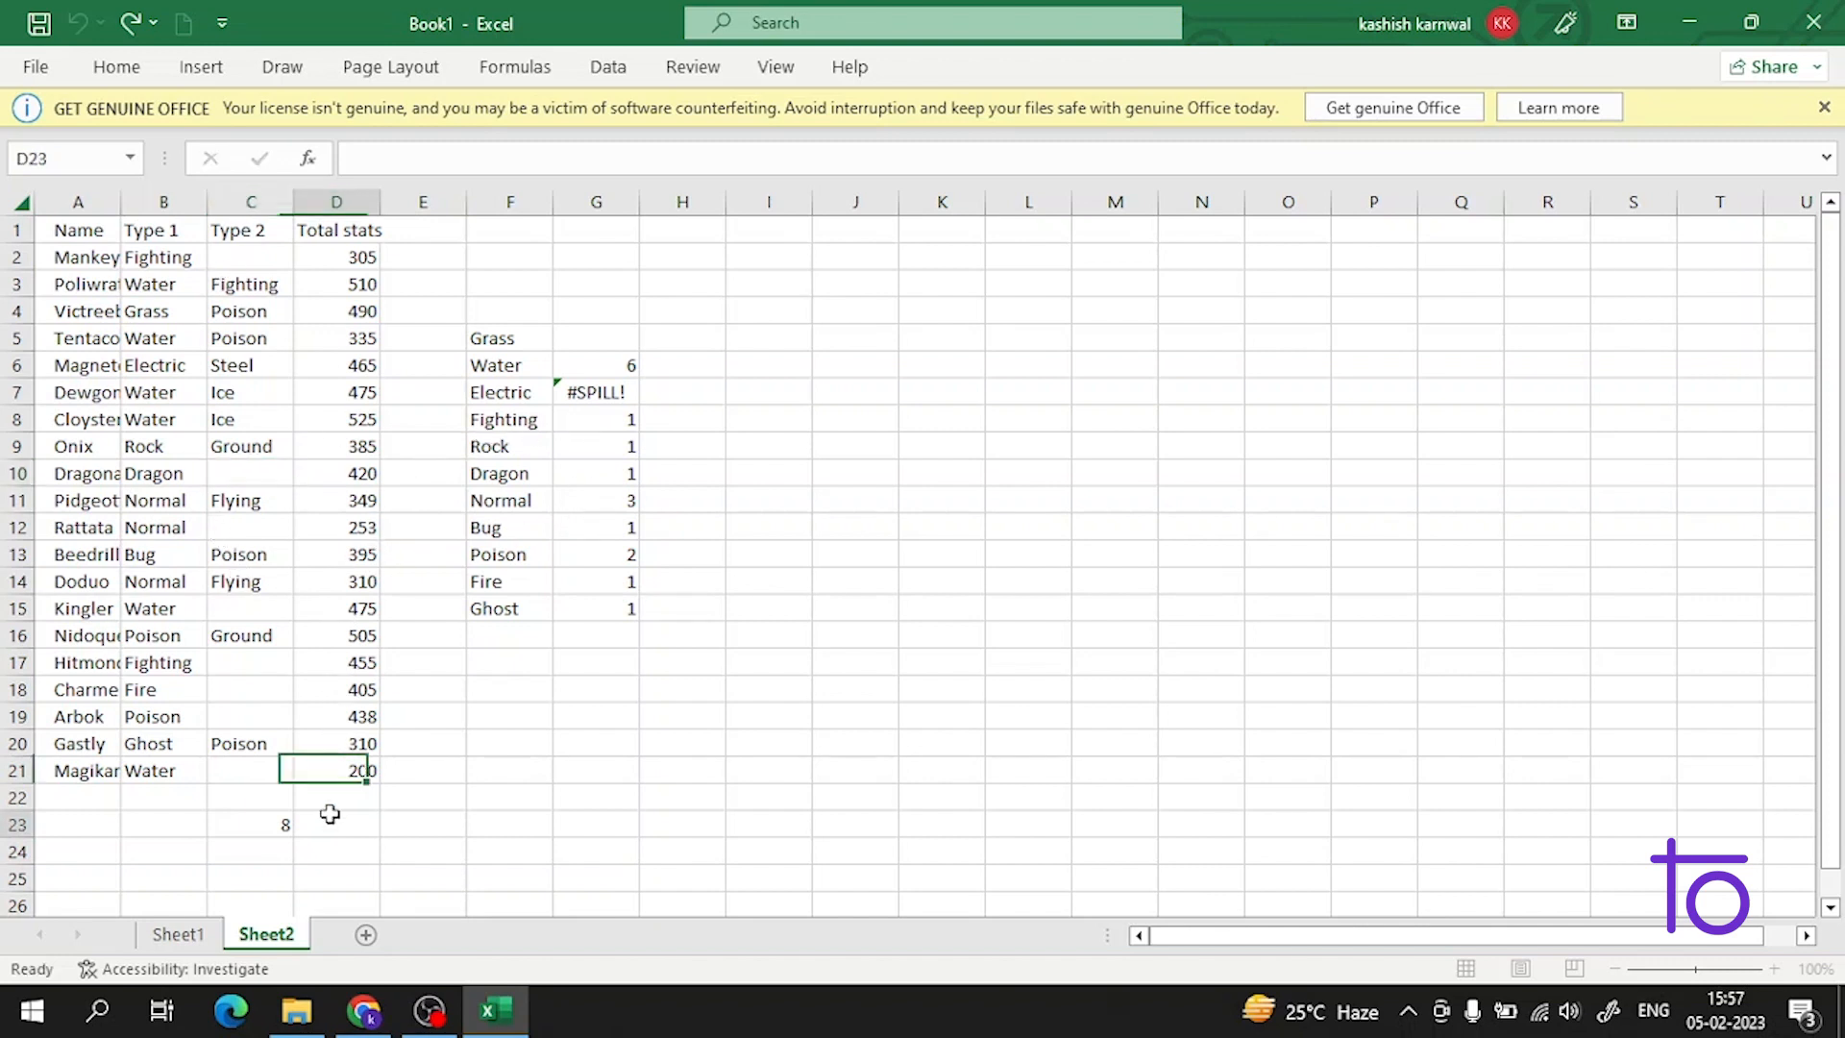
{"action": "double_click", "coordinate": [332, 822]}
{"action": "type", "text": "=cou"}
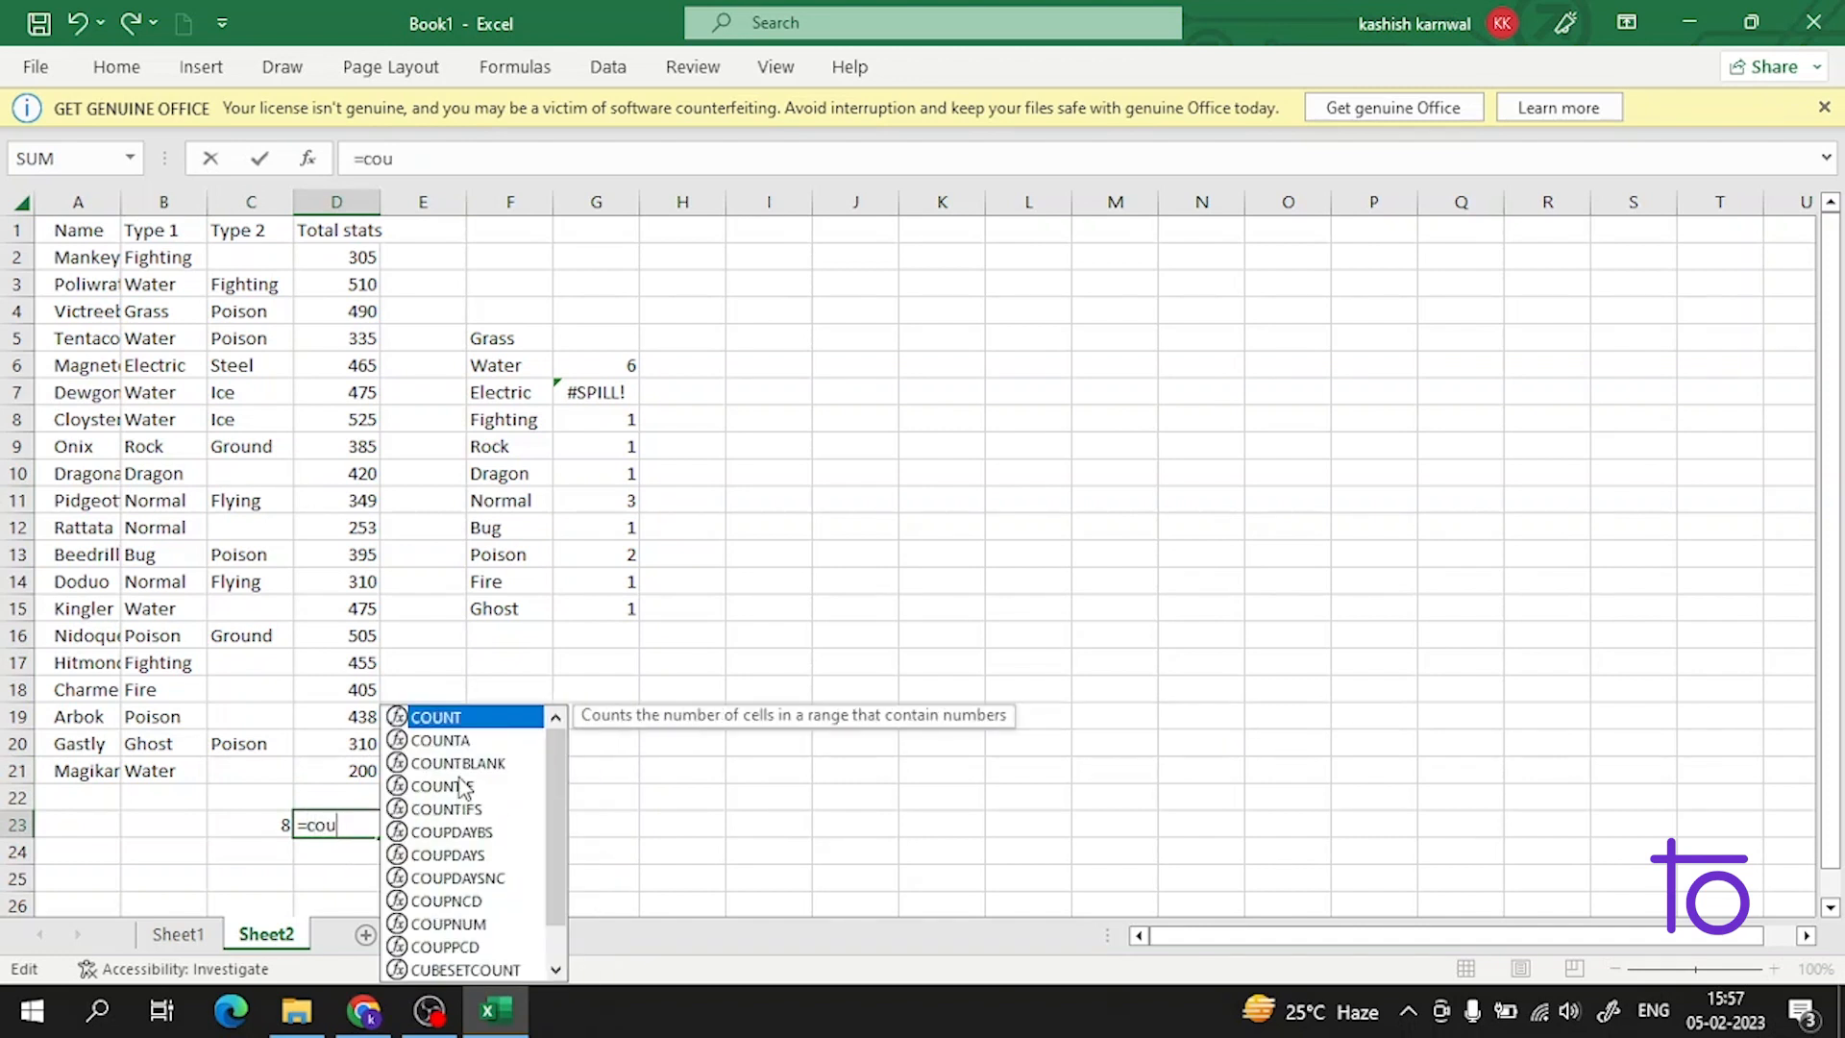
{"action": "double_click", "coordinate": [405, 764]}
{"action": "left_click_drag", "start_coordinate": [349, 252], "coordinate": [331, 773]}
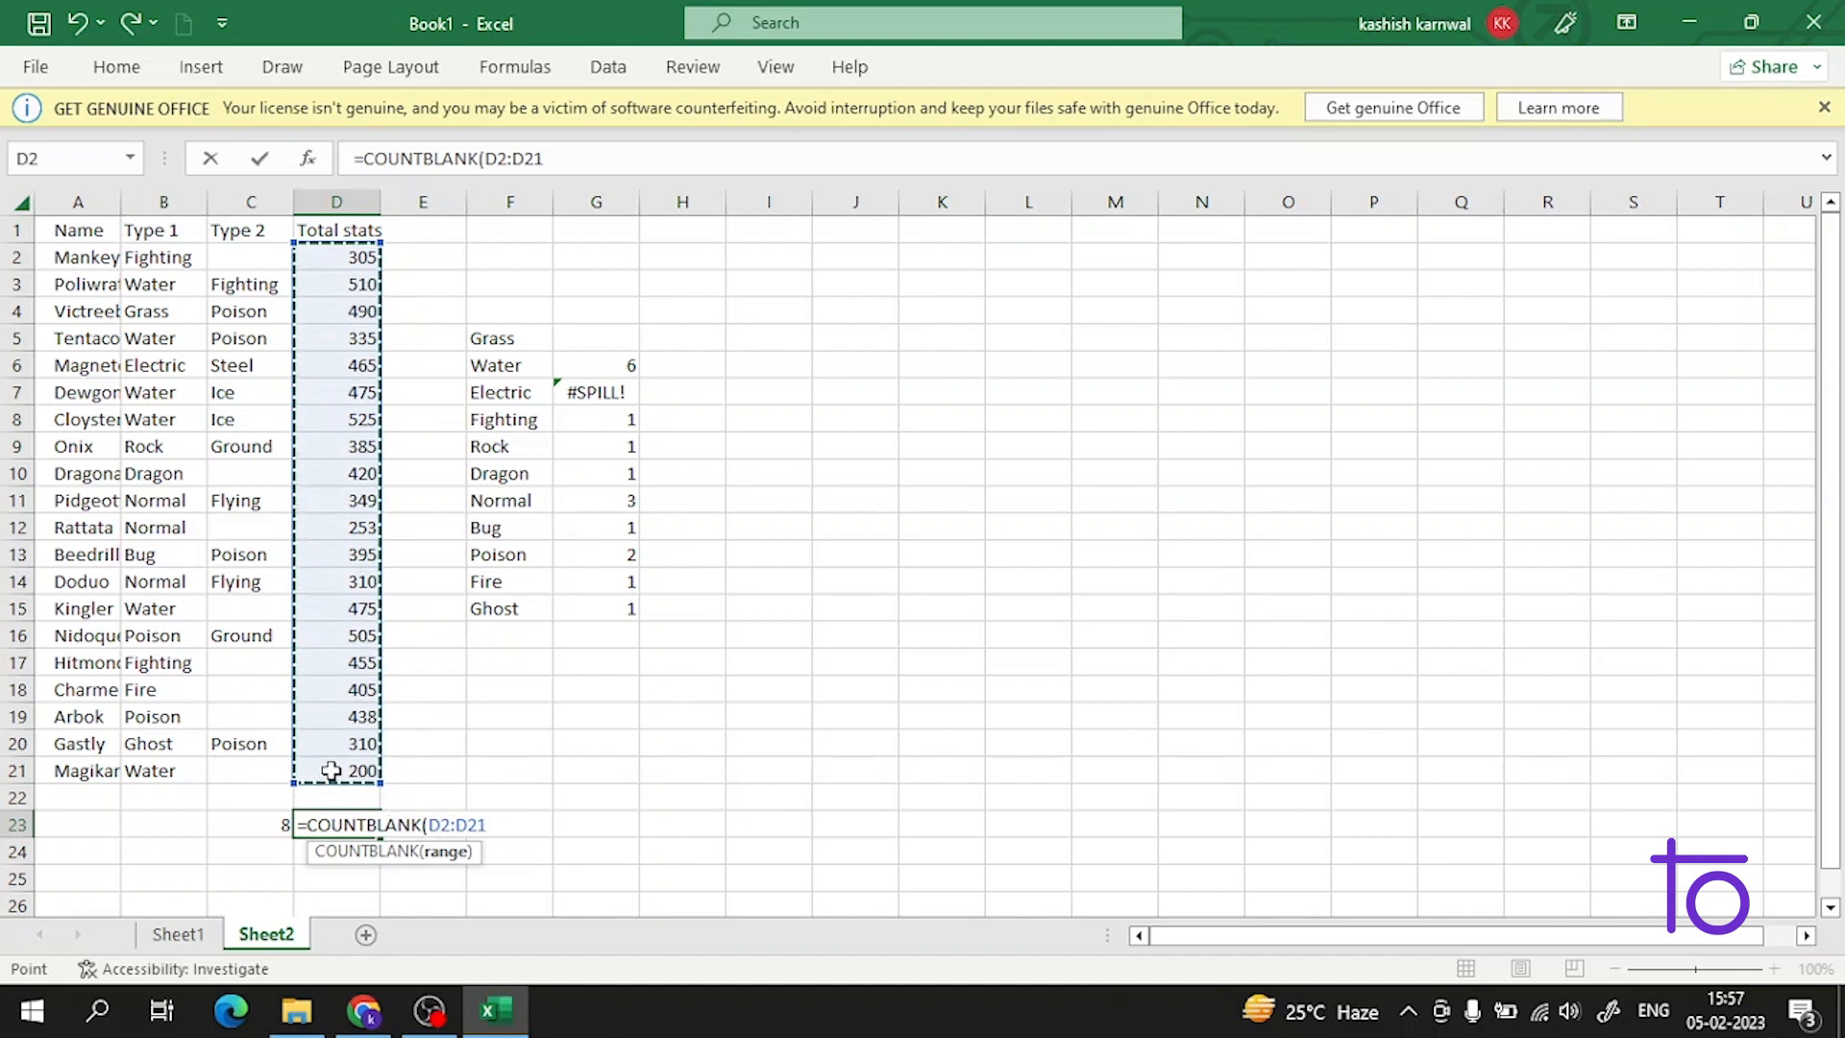
{"action": "key", "text": "Return"}
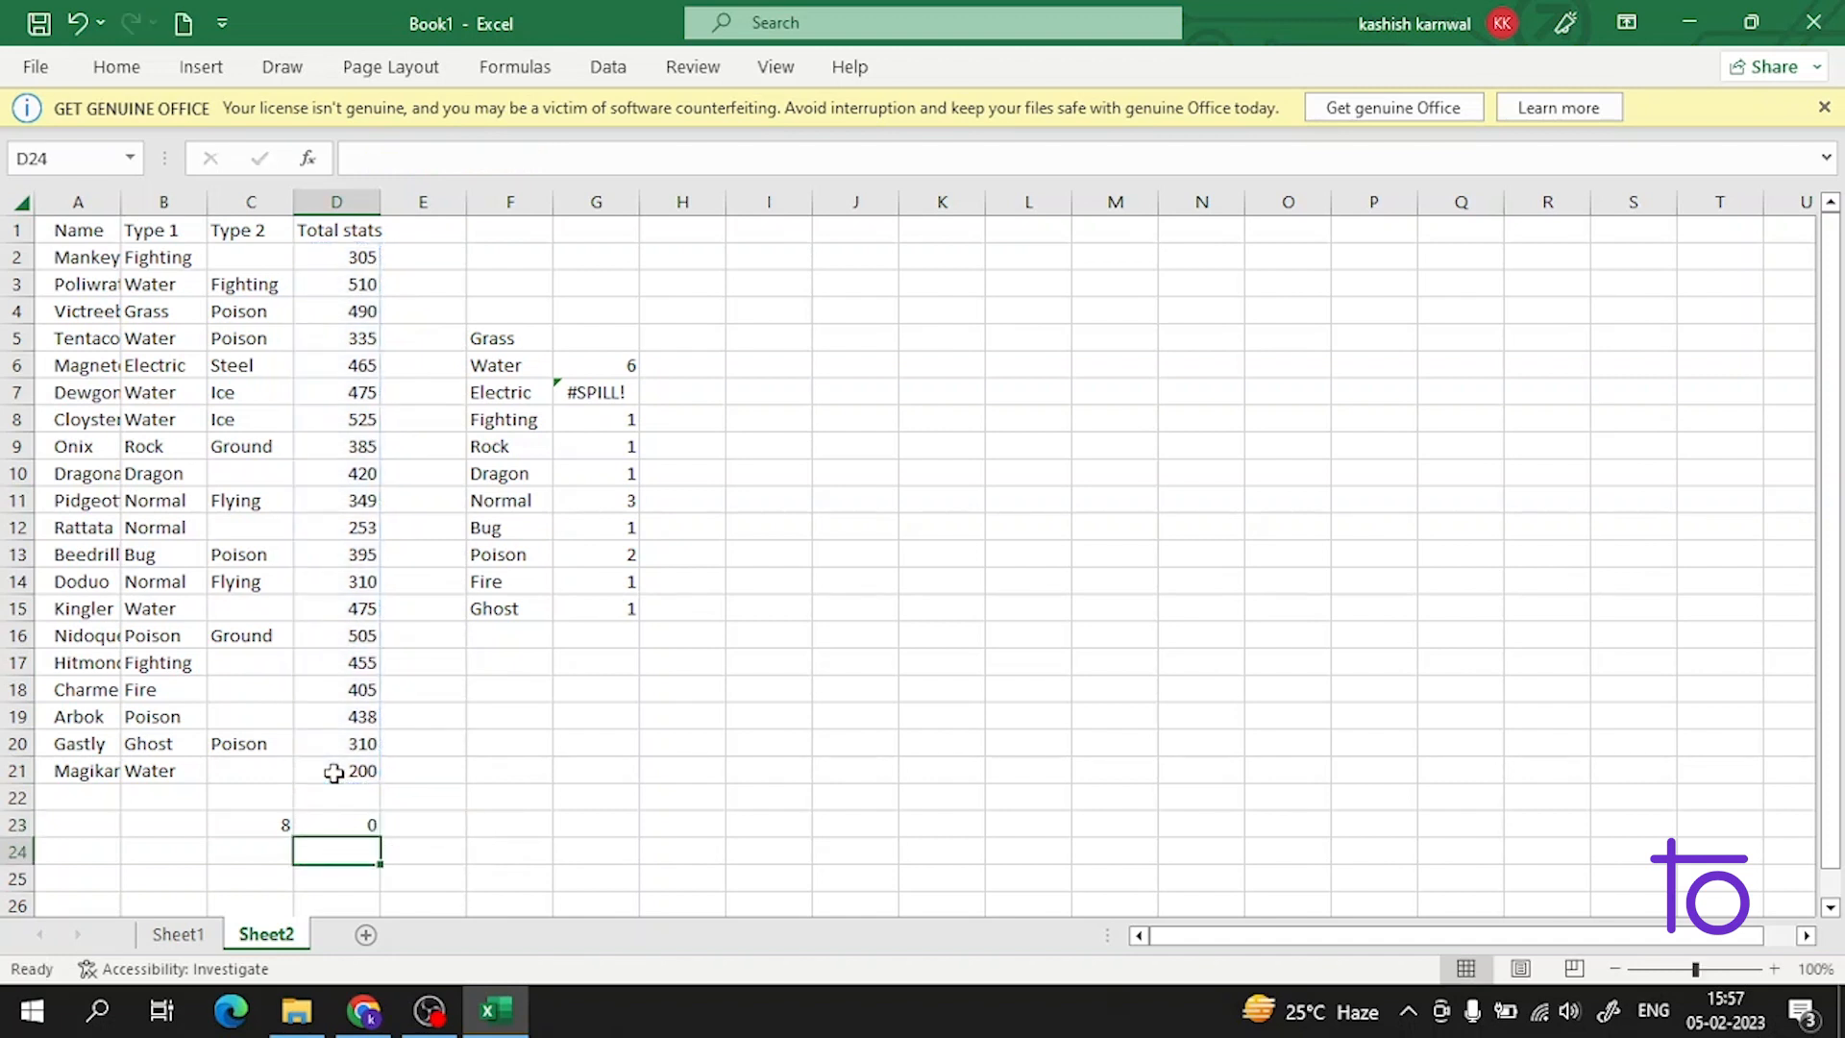
{"action": "left_click", "coordinate": [331, 823]}
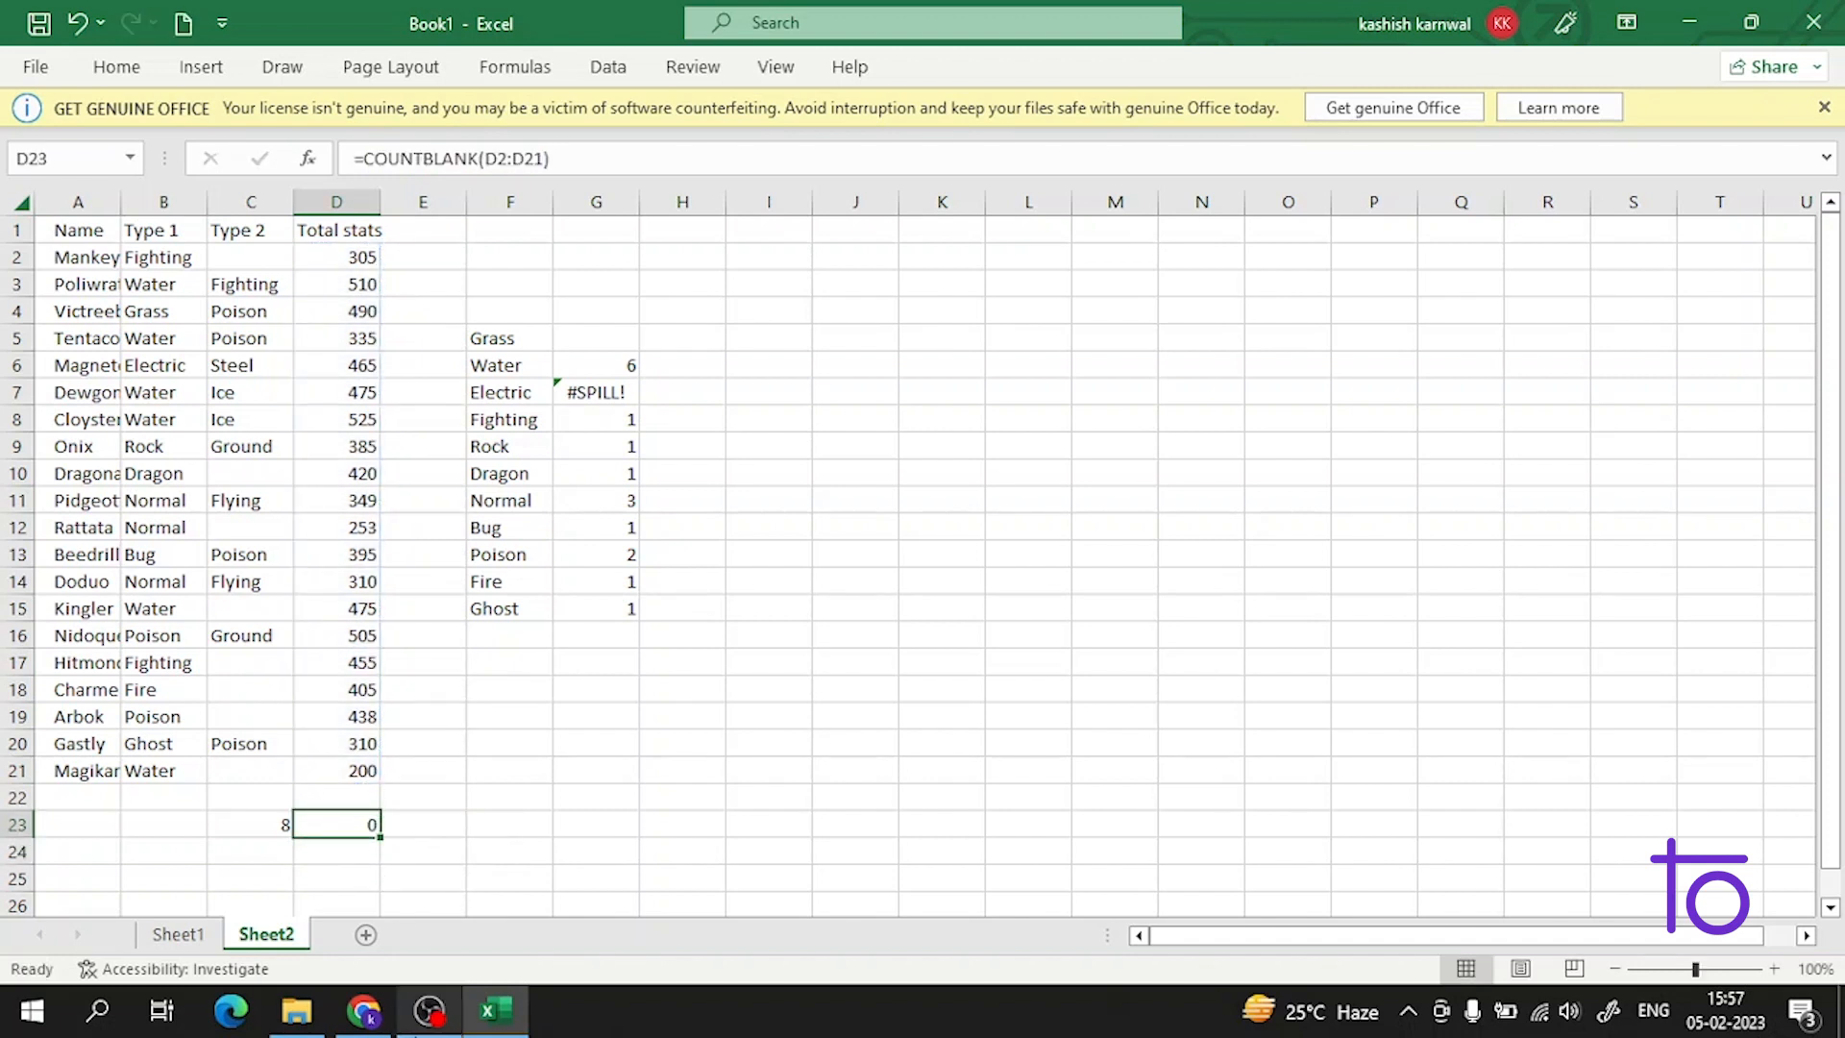
{"action": "mouse_move", "coordinate": [427, 1018]}
{"action": "left_click", "coordinate": [465, 888]}
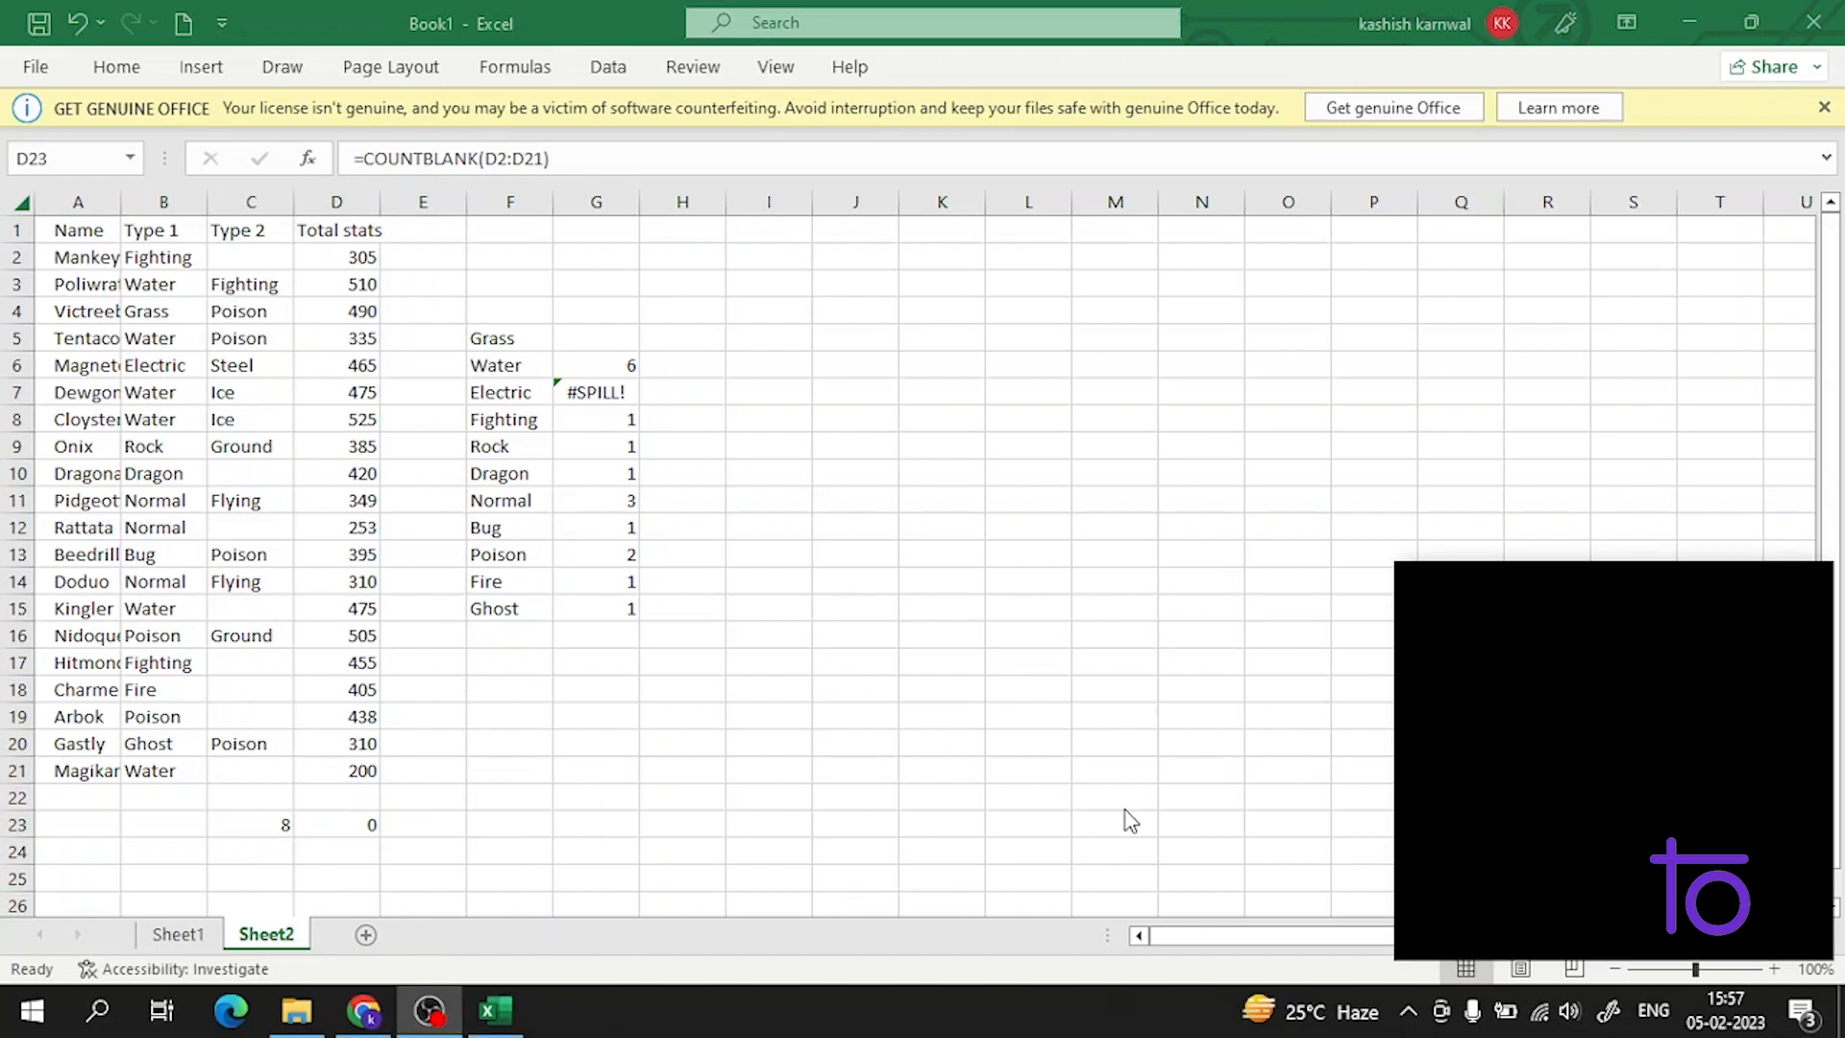